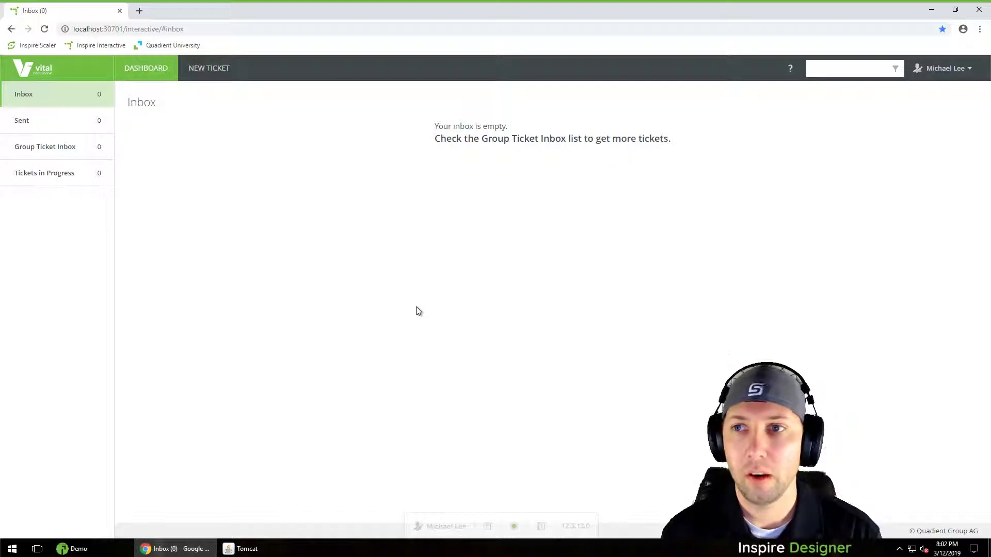
Check the running Tomcat server console and the list of demo users available for switching
{"action": "left_click", "coordinate": [258, 548]}
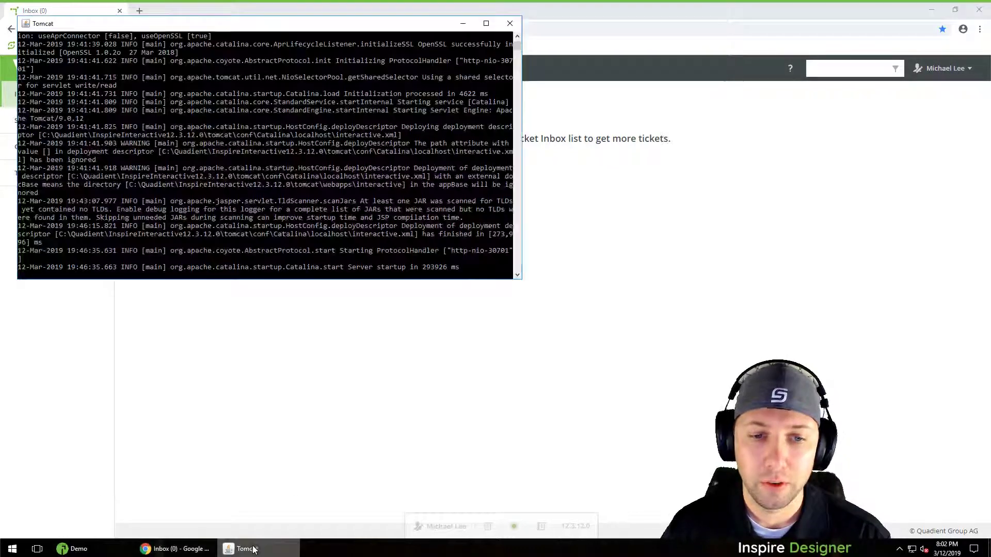
{"action": "left_click", "coordinate": [463, 24]}
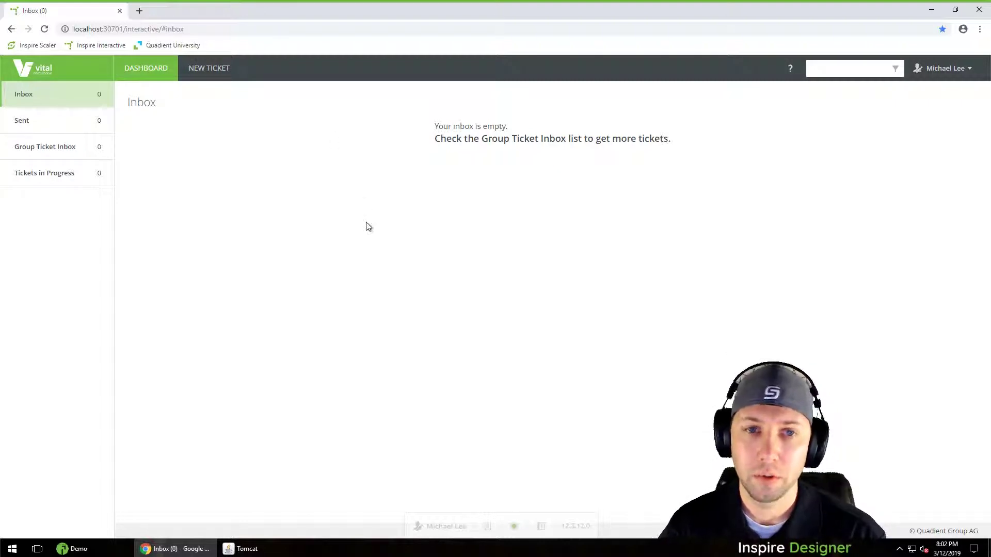
{"action": "left_click", "coordinate": [443, 528]}
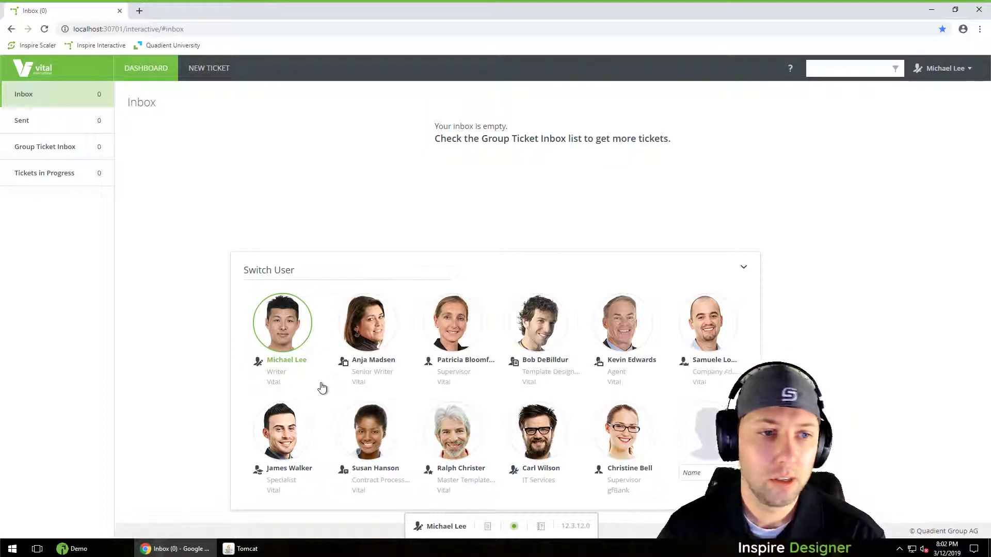
{"action": "left_click", "coordinate": [148, 232]}
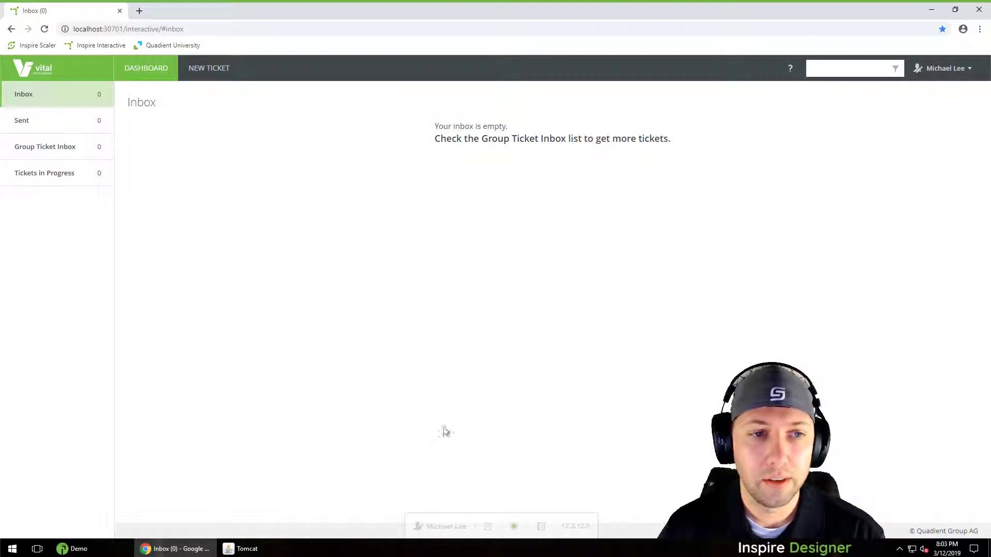
Switch to the Template Designer user of Vital and open the Content Manager
{"action": "left_click", "coordinate": [435, 528]}
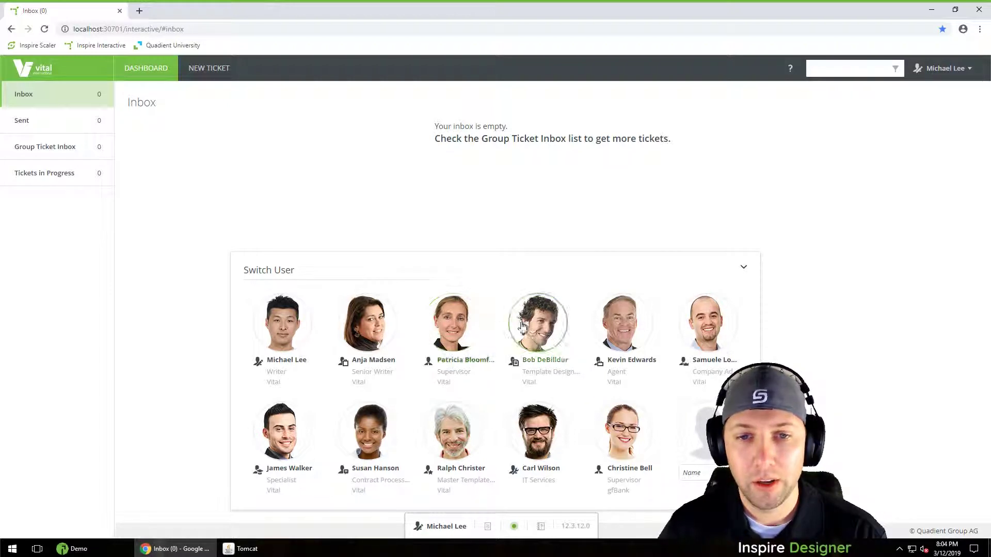
{"action": "left_click", "coordinate": [562, 331]}
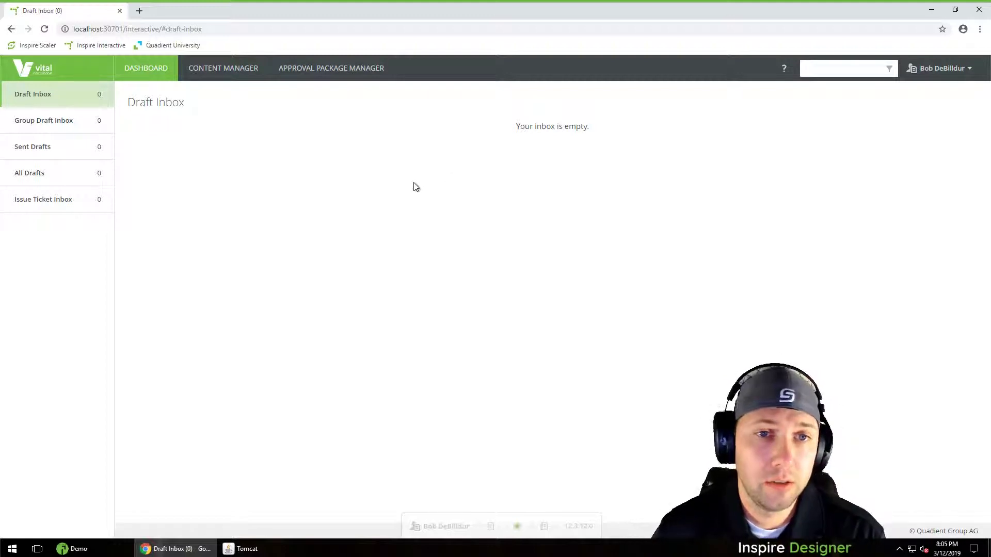
{"action": "left_click", "coordinate": [234, 76]}
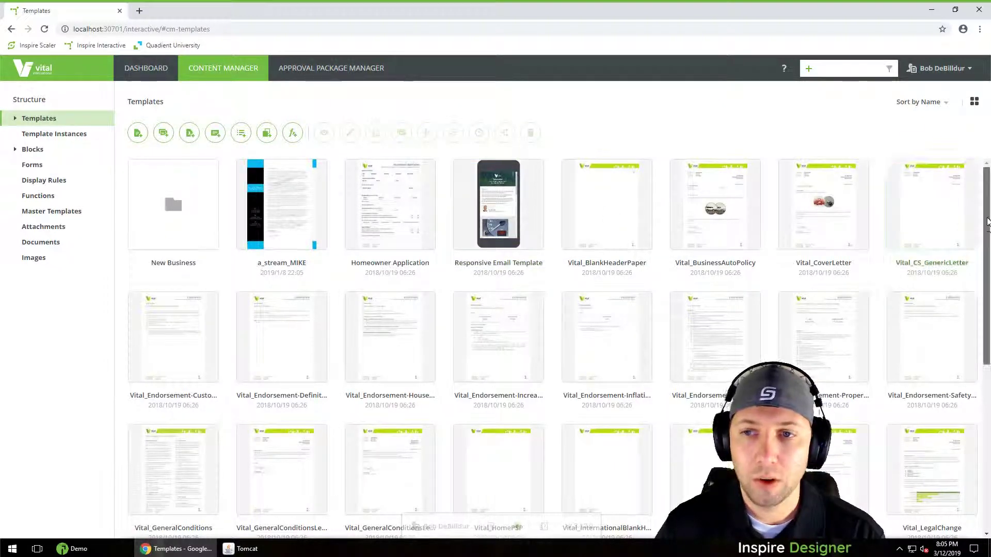
Look through the full list of available templates and the description of an endorsement template
{"action": "scroll", "coordinate": [984, 232], "scroll_direction": "down", "scroll_amount": 4}
{"action": "scroll", "coordinate": [987, 276], "scroll_direction": "up", "scroll_amount": 4}
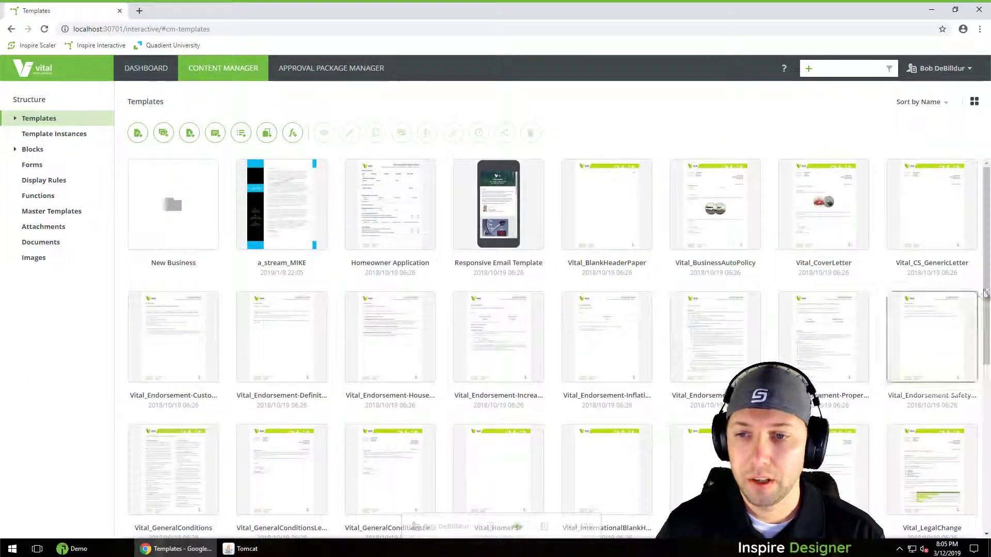
{"action": "scroll", "coordinate": [987, 354], "scroll_direction": "down", "scroll_amount": 3}
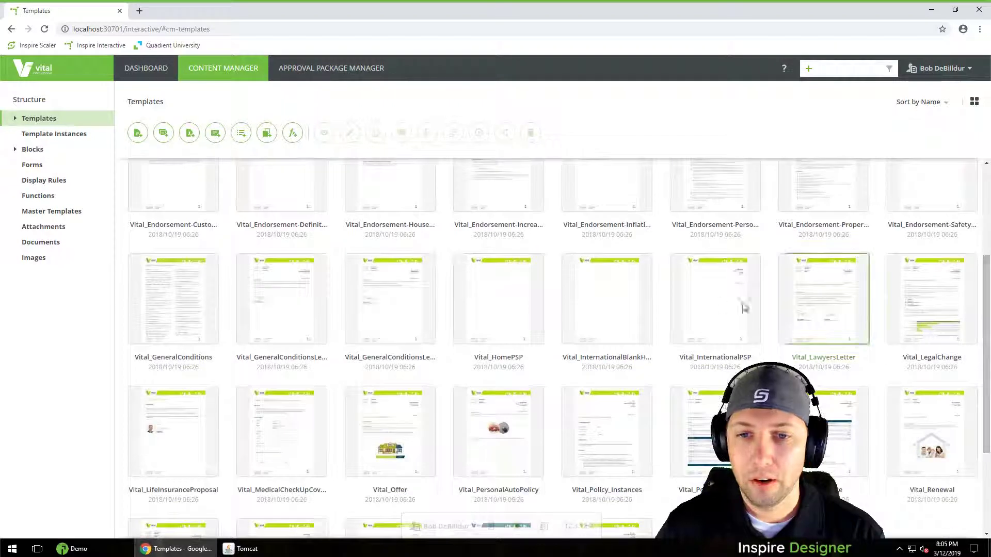
{"action": "scroll", "coordinate": [987, 421], "scroll_direction": "down", "scroll_amount": 3}
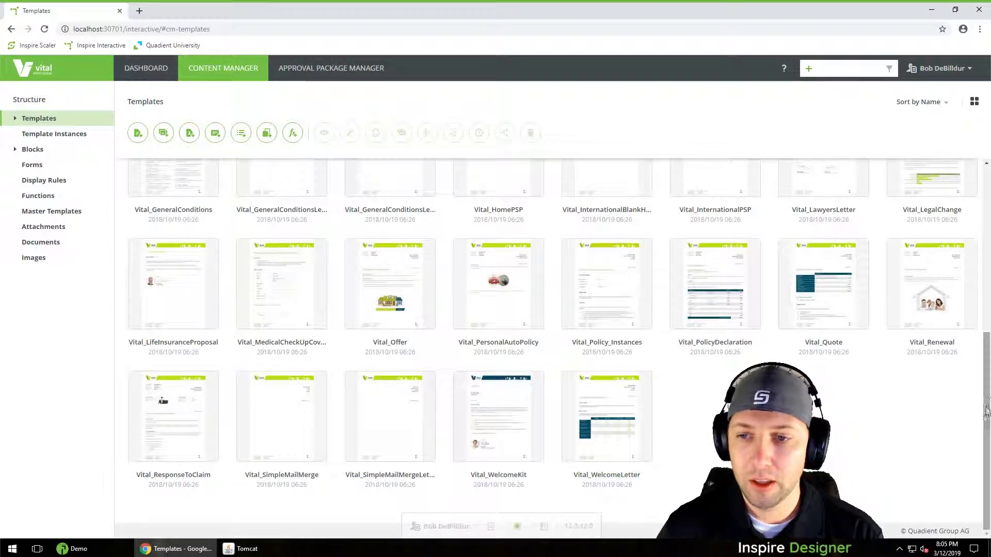
{"action": "left_click_drag", "start_coordinate": [986, 415], "coordinate": [986, 223]}
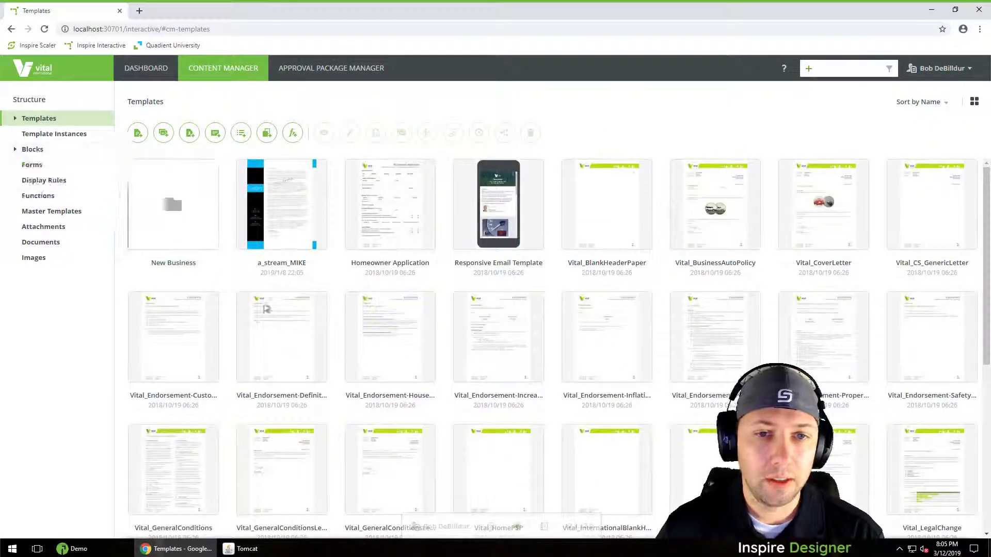
{"action": "mouse_move", "coordinate": [307, 355]}
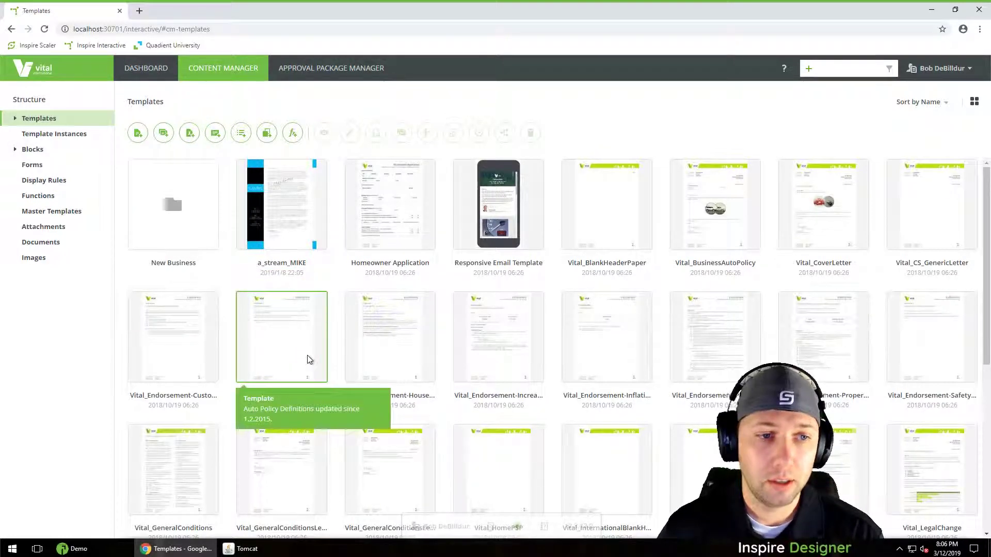
Look through the available content blocks, the Achievements block description and the display rules
{"action": "left_click", "coordinate": [33, 149]}
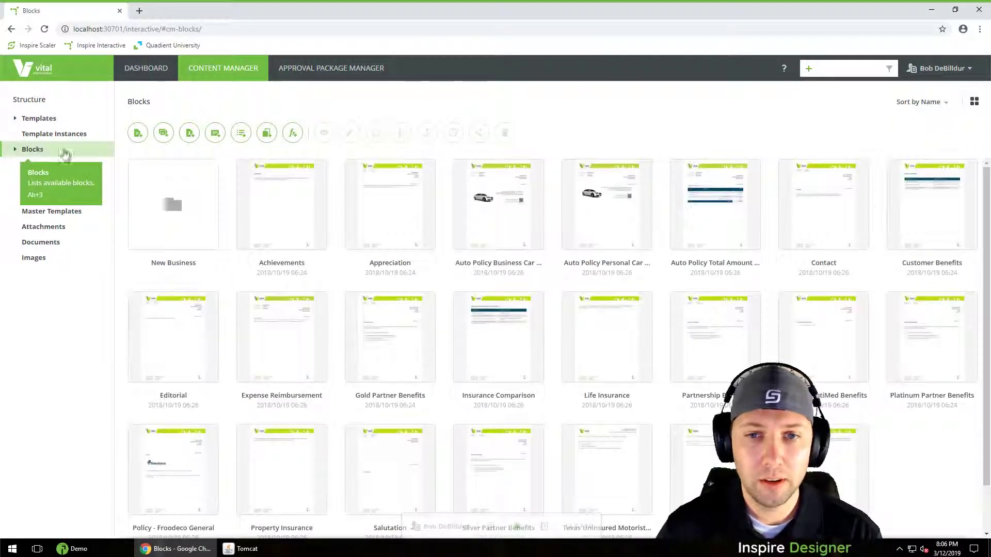
{"action": "scroll", "coordinate": [986, 223], "scroll_direction": "down", "scroll_amount": 1}
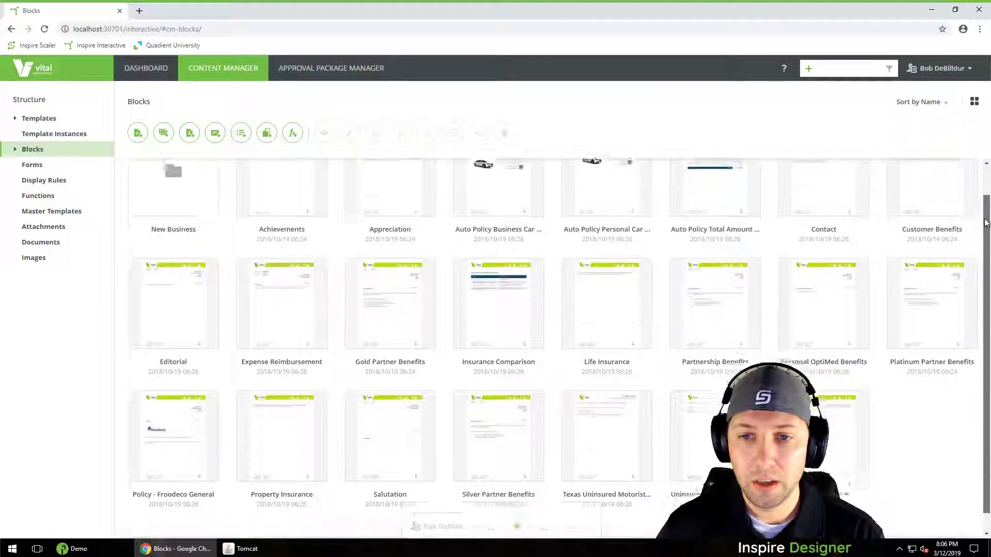
{"action": "mouse_move", "coordinate": [485, 292]}
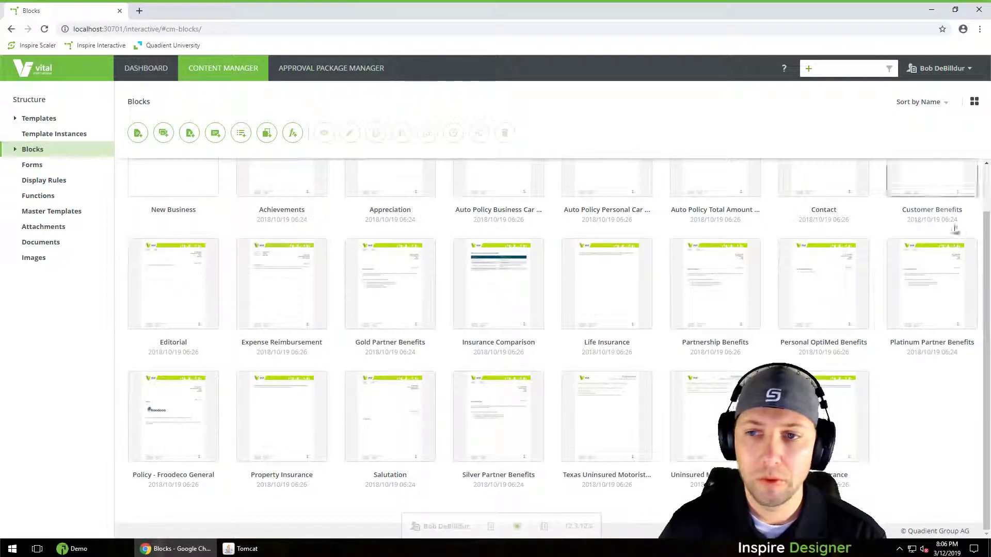
{"action": "left_click_drag", "start_coordinate": [986, 218], "coordinate": [986, 165]}
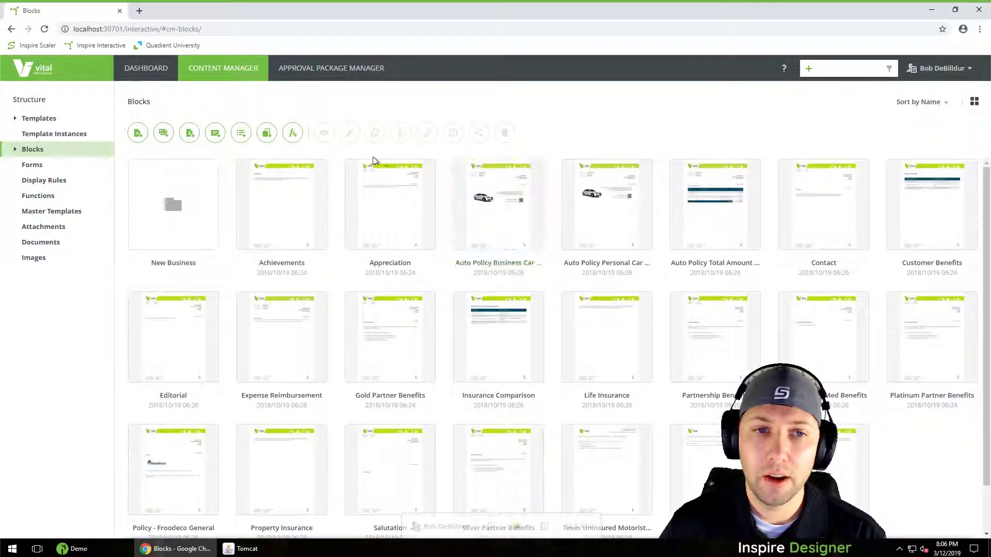
{"action": "mouse_move", "coordinate": [299, 172]}
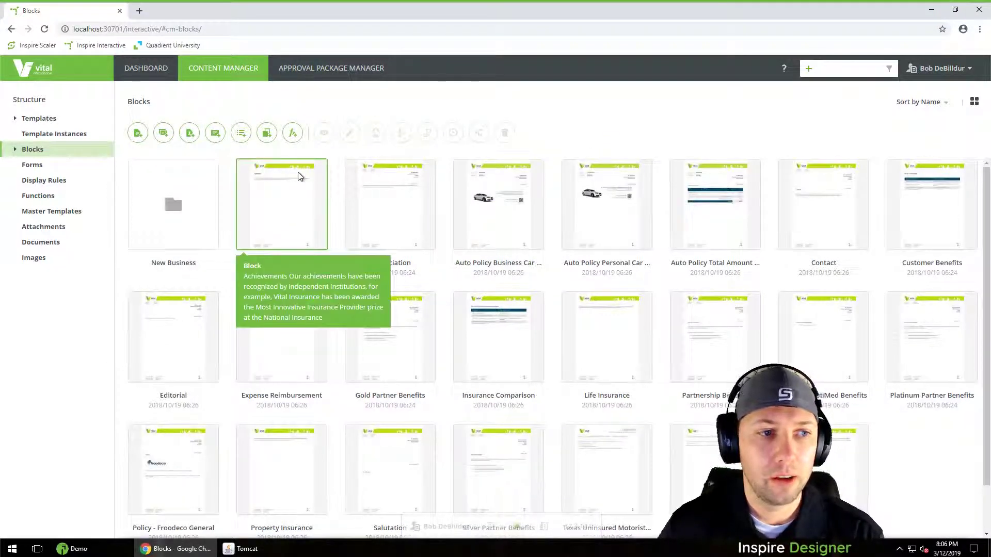
{"action": "left_click", "coordinate": [58, 179]}
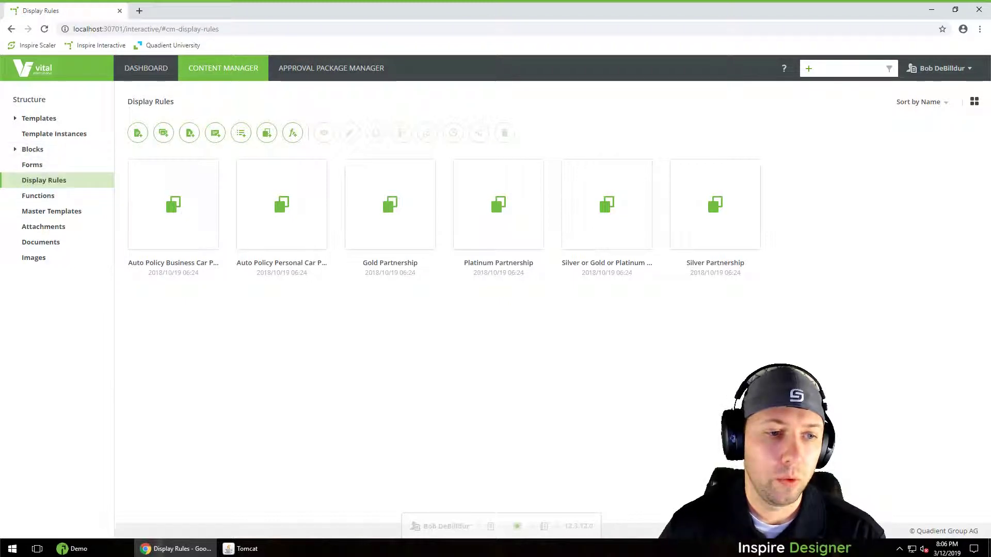
{"action": "left_click", "coordinate": [34, 152]}
Create a draft from the Vital_WelcomeKit template
{"action": "left_click", "coordinate": [26, 119]}
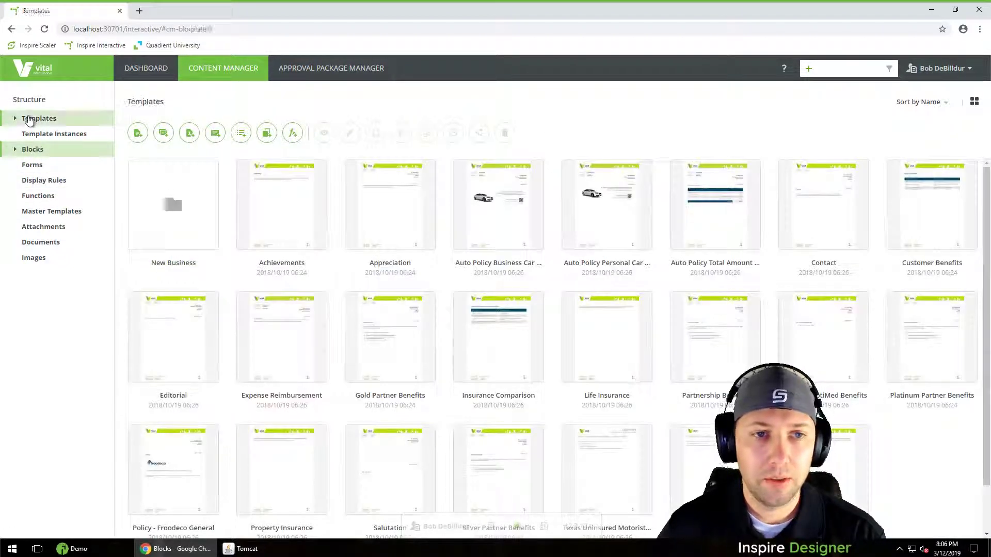
{"action": "scroll", "coordinate": [688, 291], "scroll_direction": "down", "scroll_amount": 5}
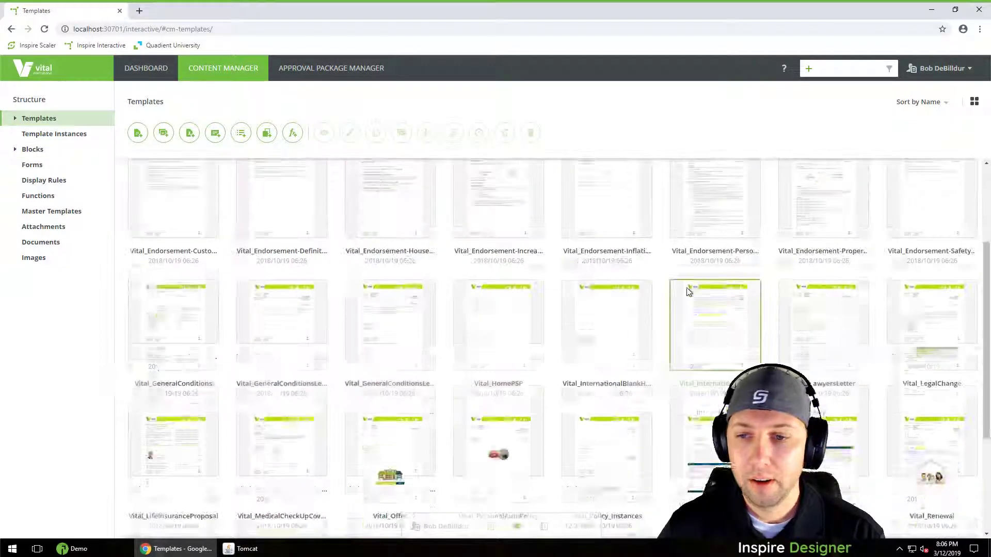
{"action": "left_click", "coordinate": [503, 408]}
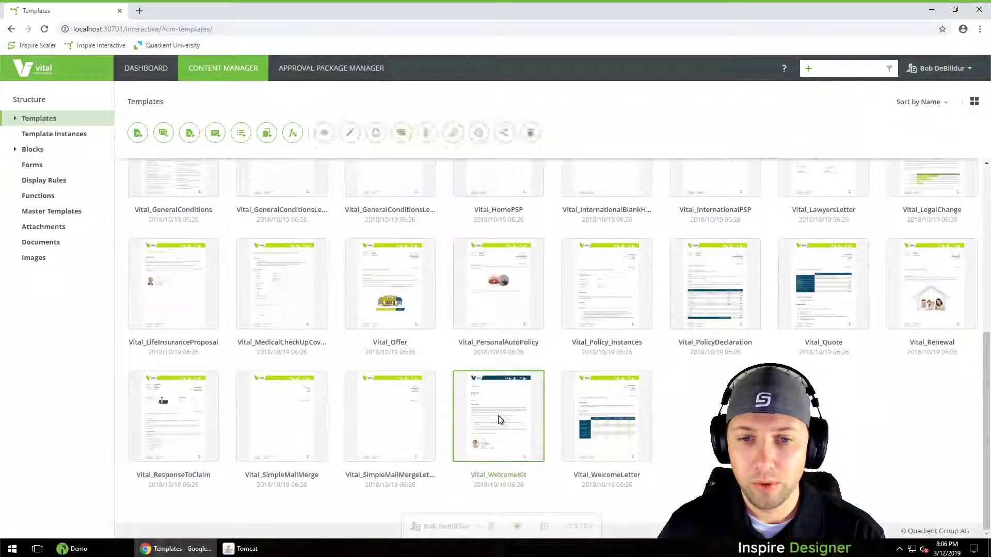
{"action": "right_click", "coordinate": [504, 408]}
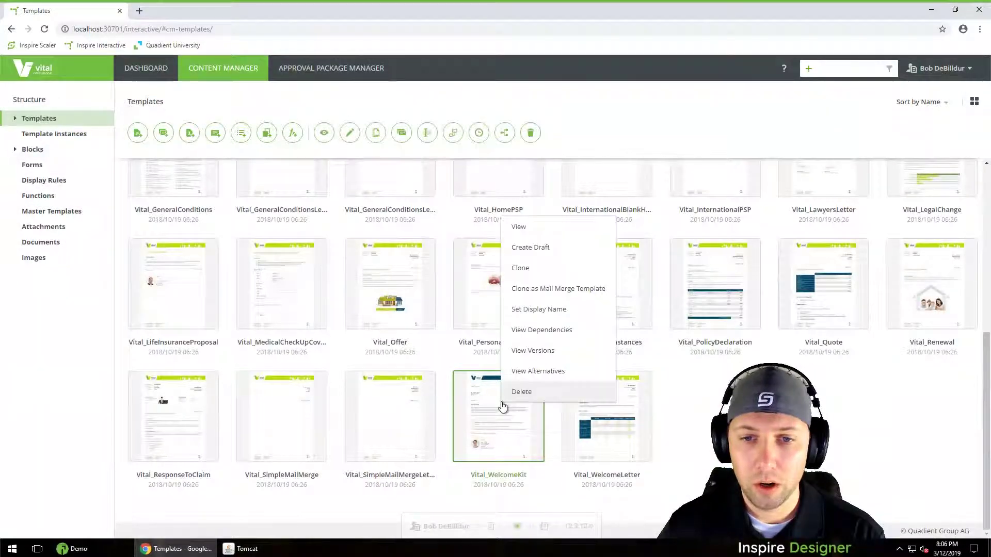
{"action": "left_click", "coordinate": [540, 248]}
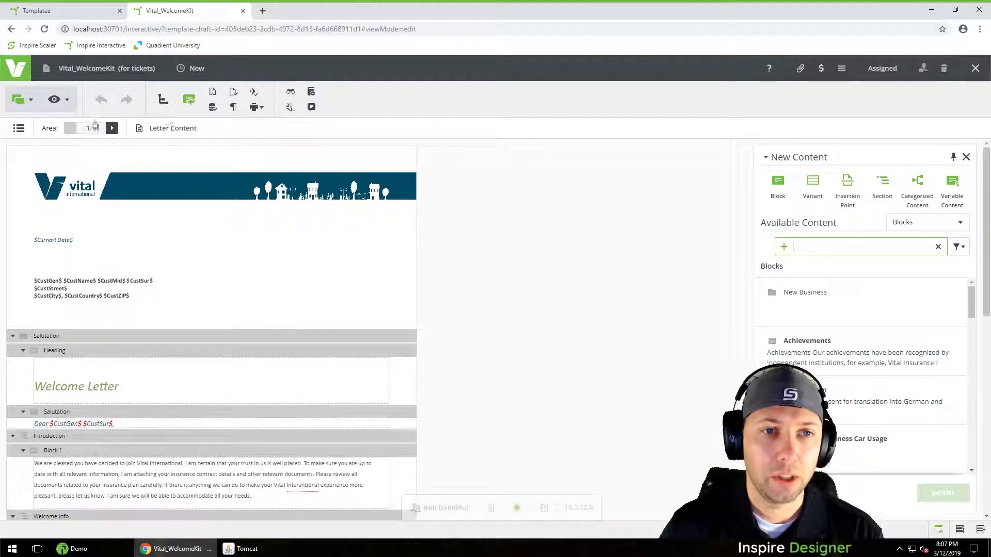
Open the draft's dynamic communications preview and view its Summary, Self Service, Contact Us and Welcome pages
{"action": "left_click", "coordinate": [67, 102]}
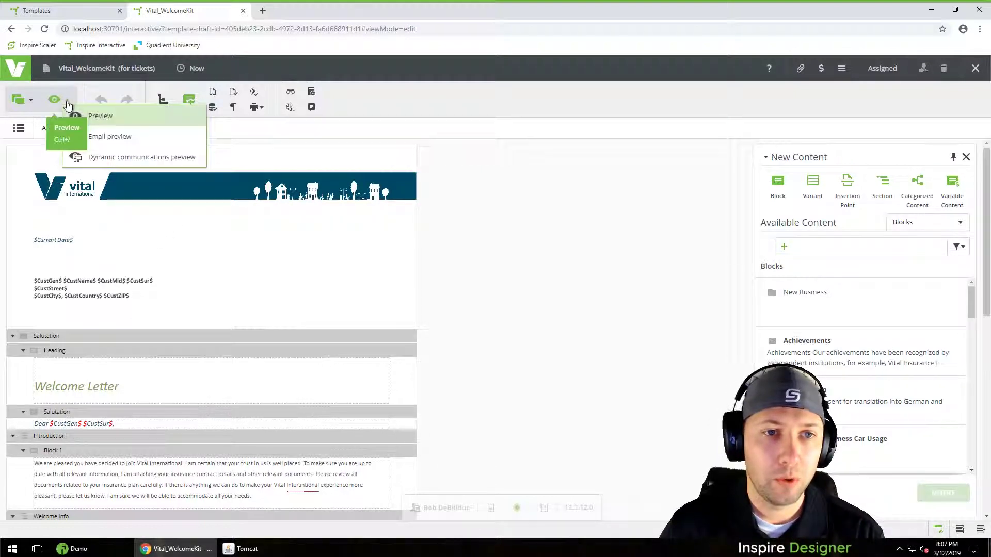
{"action": "left_click", "coordinate": [191, 157]}
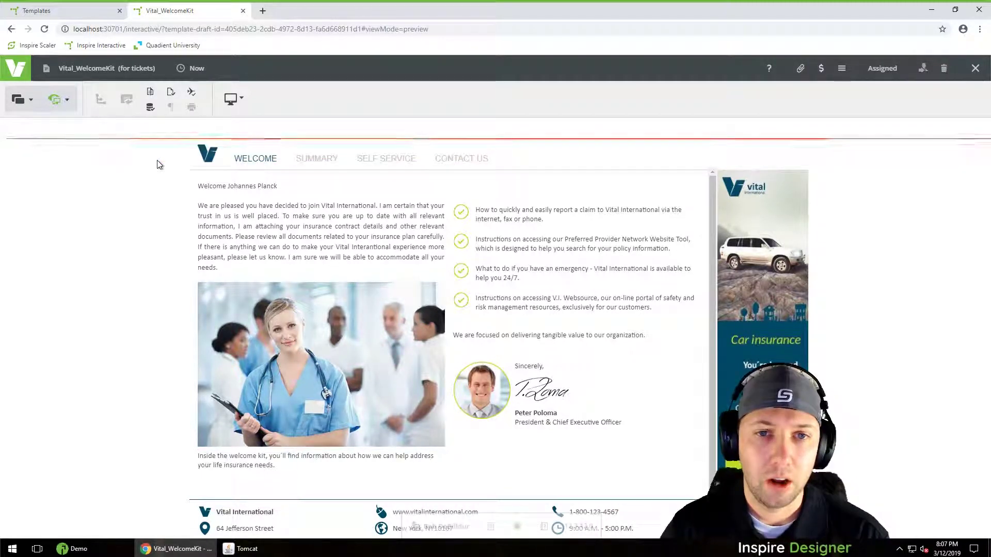
{"action": "left_click", "coordinate": [322, 163]}
{"action": "left_click", "coordinate": [387, 161]}
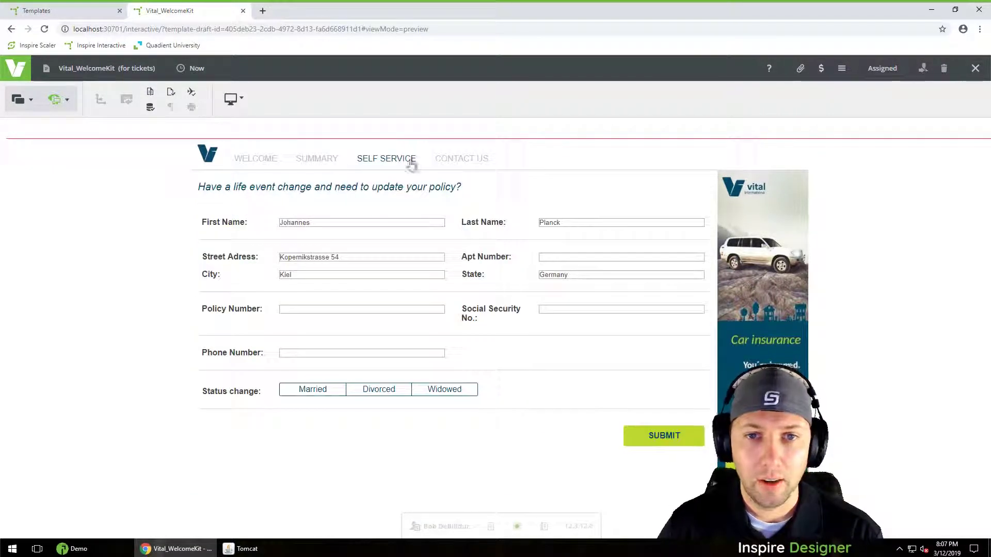
{"action": "left_click", "coordinate": [473, 162]}
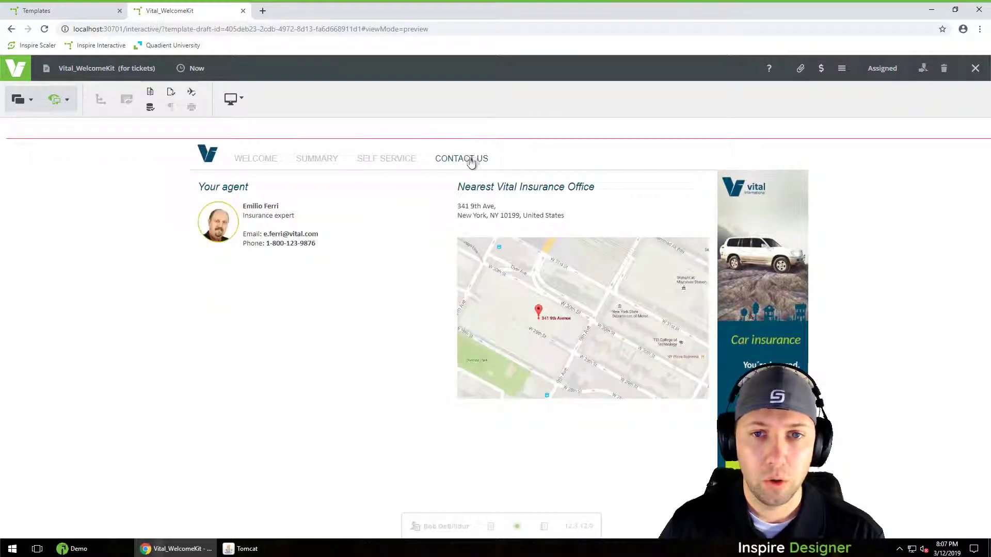
{"action": "left_click", "coordinate": [245, 163]}
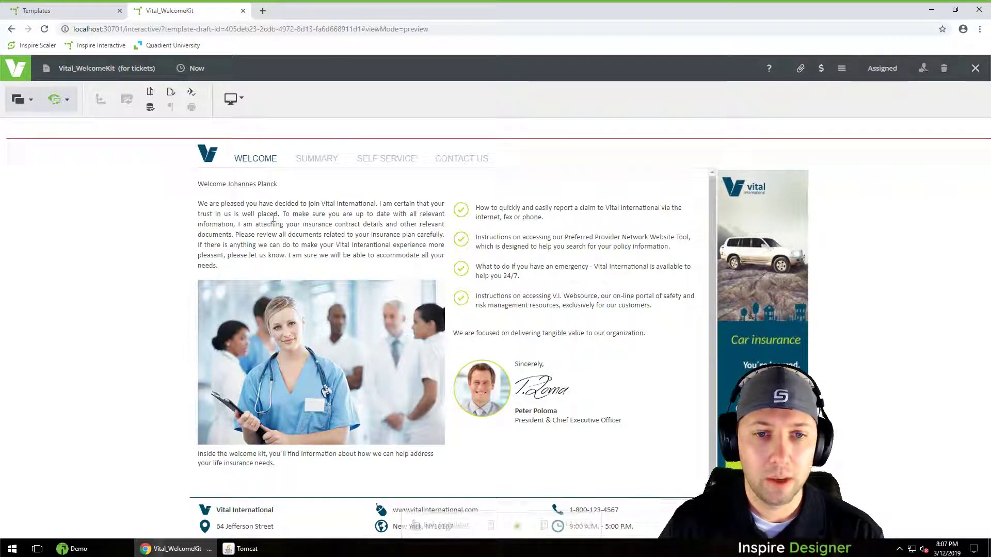
On the preview's Summary page, expand Contract Info and examine the What It's Used For and Garanteed Death Benefit sections
{"action": "left_click", "coordinate": [317, 160]}
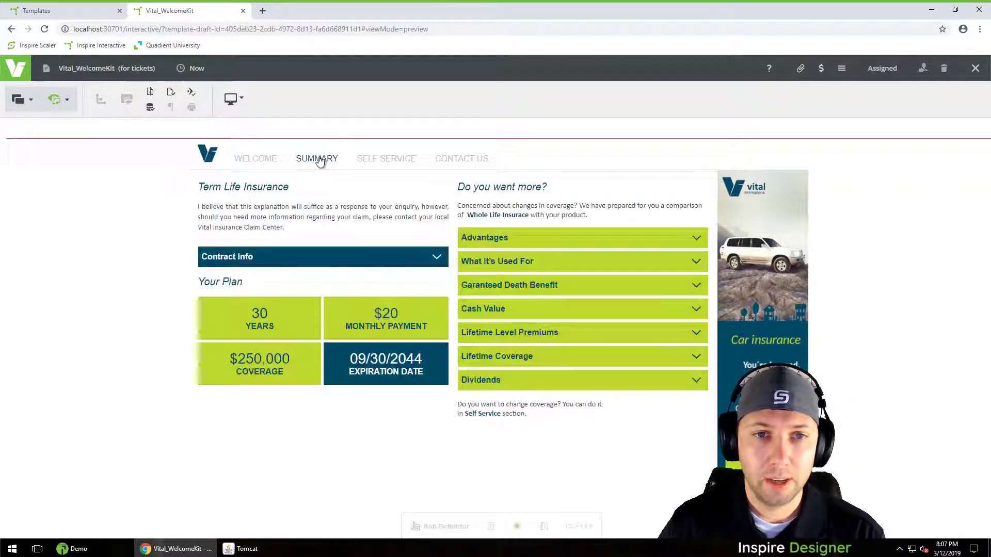
{"action": "left_click", "coordinate": [436, 257]}
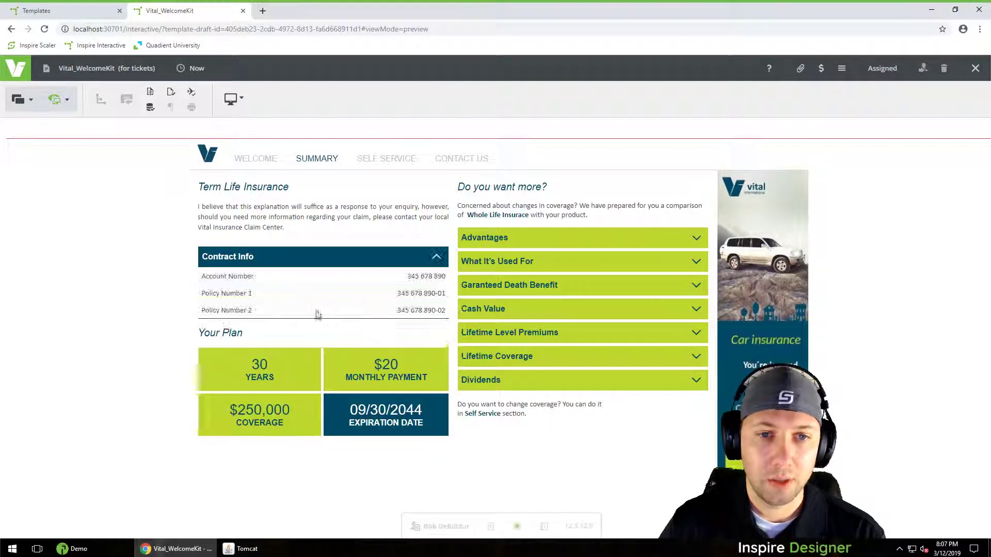
{"action": "left_click", "coordinate": [696, 261]}
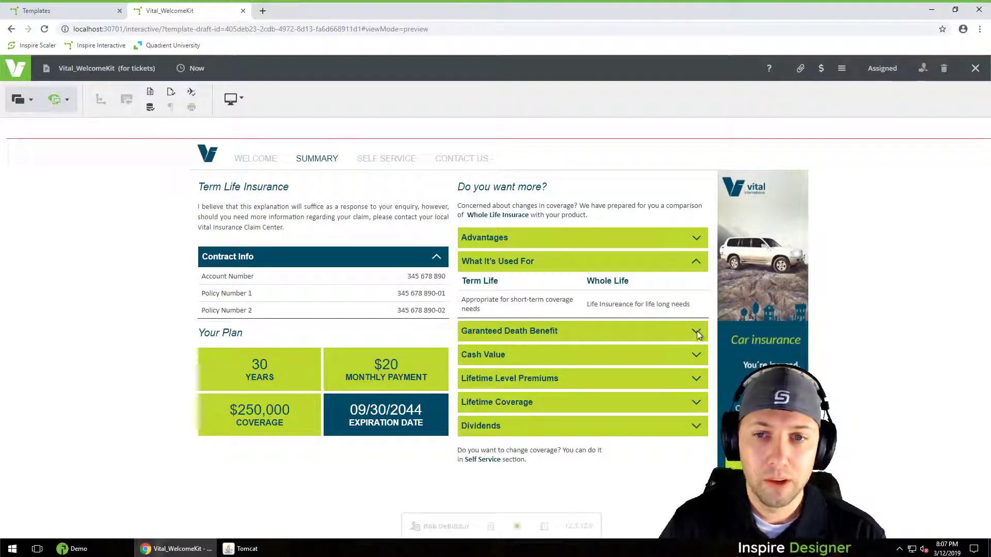
{"action": "left_click", "coordinate": [696, 331]}
{"action": "left_click", "coordinate": [692, 335]}
{"action": "left_click", "coordinate": [687, 263]}
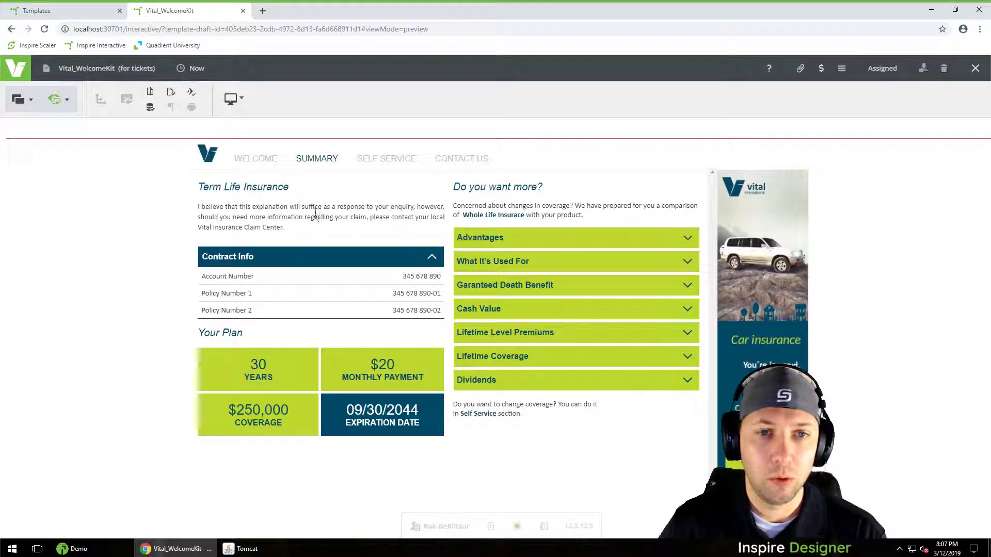
Review the preview's Self Service form and Contact Us page, and return to the Welcome page
{"action": "left_click", "coordinate": [383, 161]}
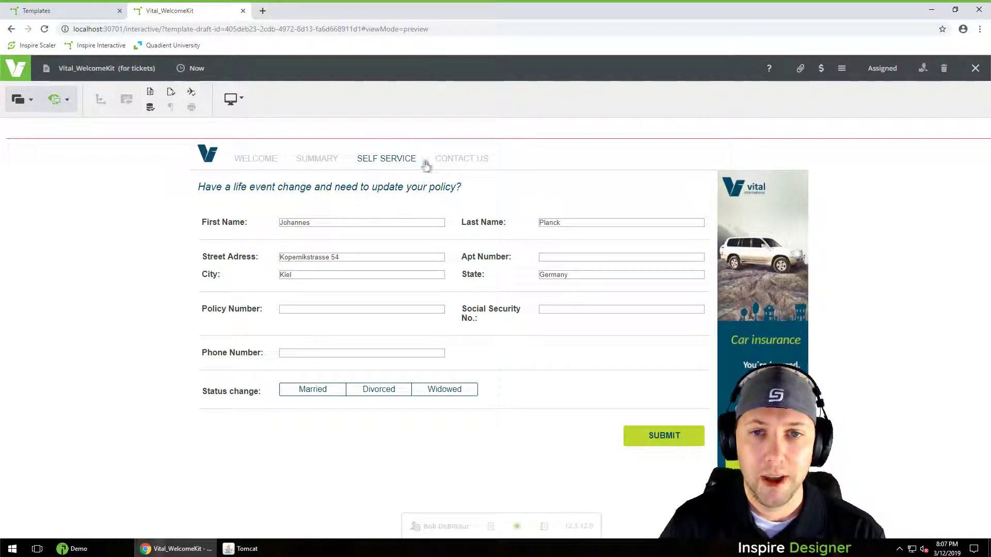
{"action": "left_click", "coordinate": [461, 161]}
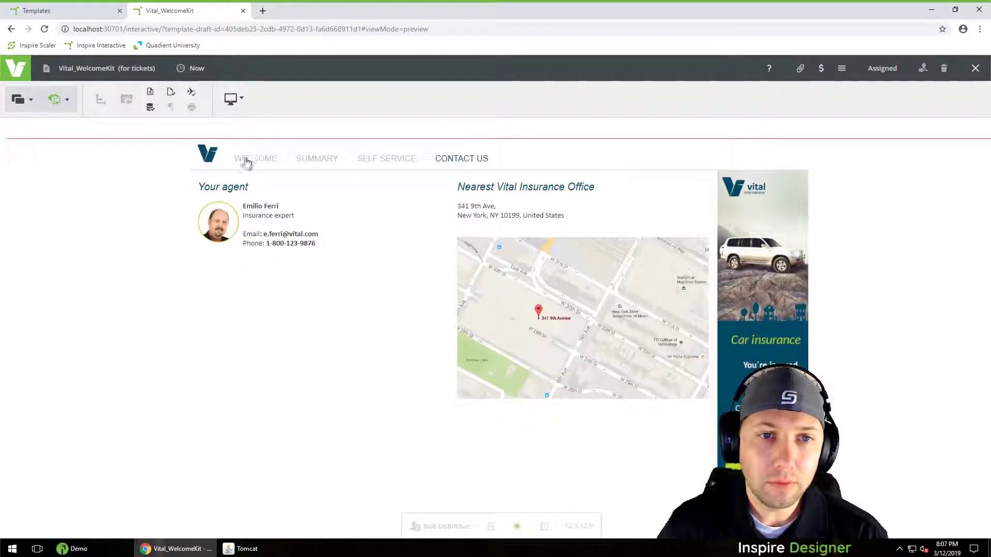
{"action": "left_click", "coordinate": [247, 161]}
Preview the Welcome page on a tablet in landscape and in portrait orientation
{"action": "left_click", "coordinate": [231, 99]}
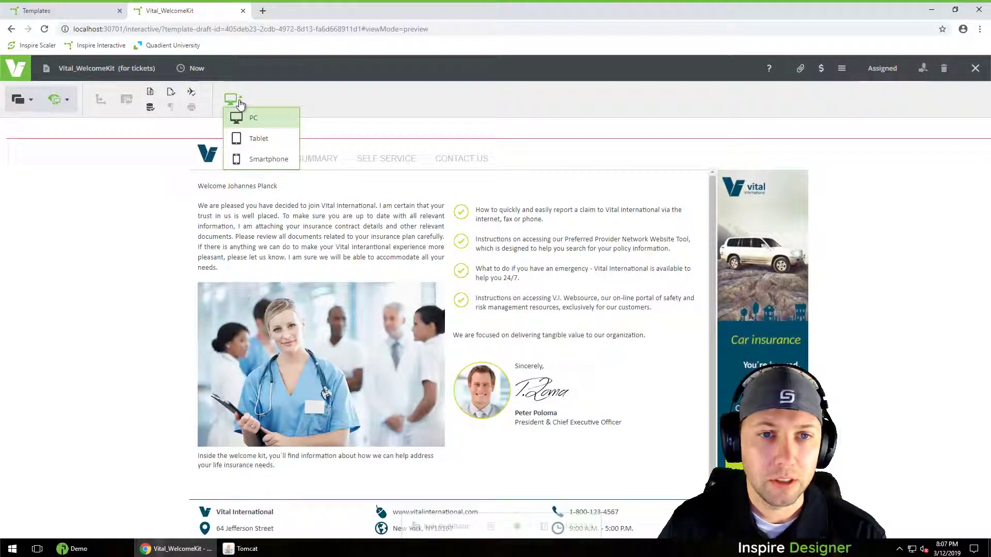
{"action": "left_click", "coordinate": [259, 140]}
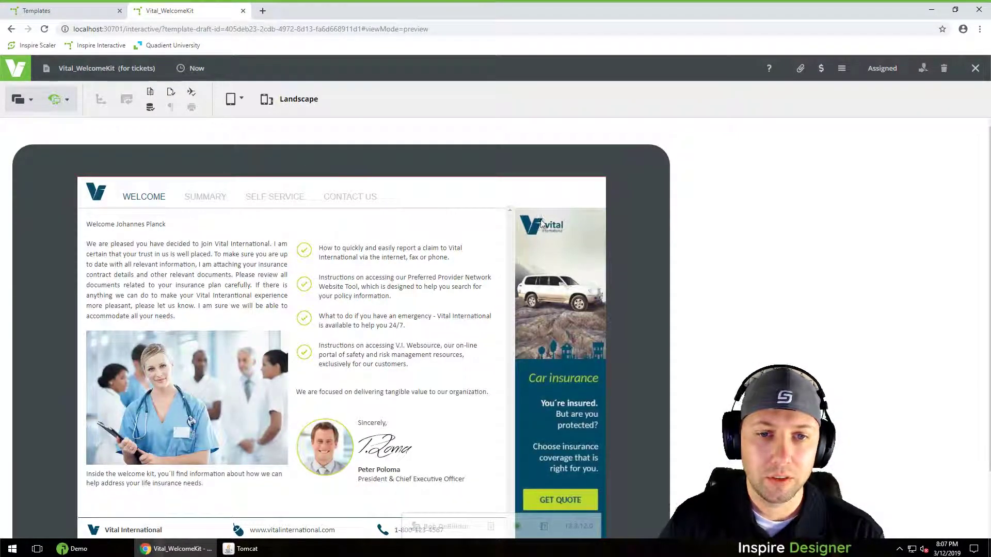
{"action": "scroll", "coordinate": [401, 218], "scroll_direction": "down", "scroll_amount": 2}
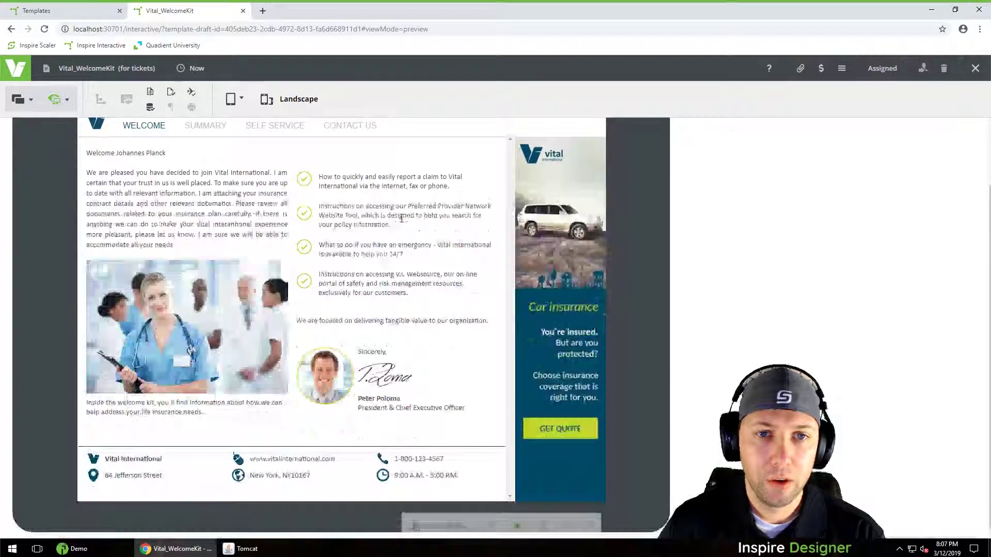
{"action": "left_click", "coordinate": [267, 99]}
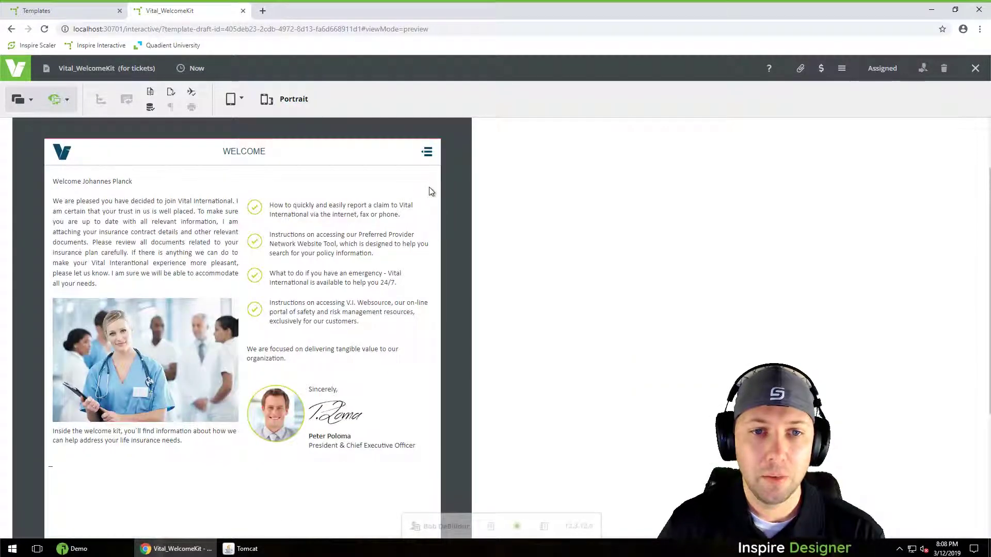
{"action": "scroll", "coordinate": [321, 204], "scroll_direction": "up", "scroll_amount": 2}
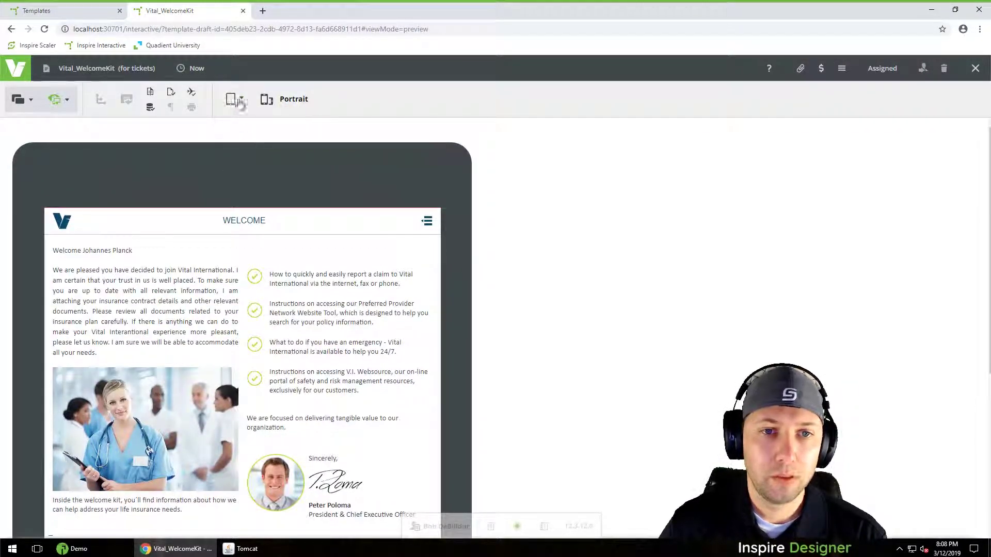
Switch the device preview to Smartphone and read the Welcome page down to the signature
{"action": "left_click", "coordinate": [232, 99]}
{"action": "left_click", "coordinate": [256, 159]}
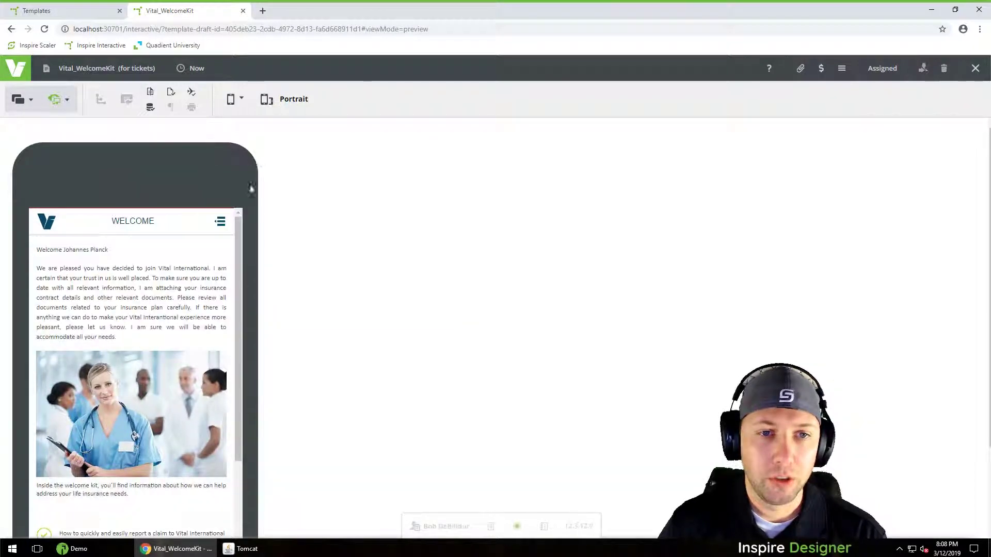
{"action": "left_click_drag", "start_coordinate": [238, 256], "coordinate": [233, 375]}
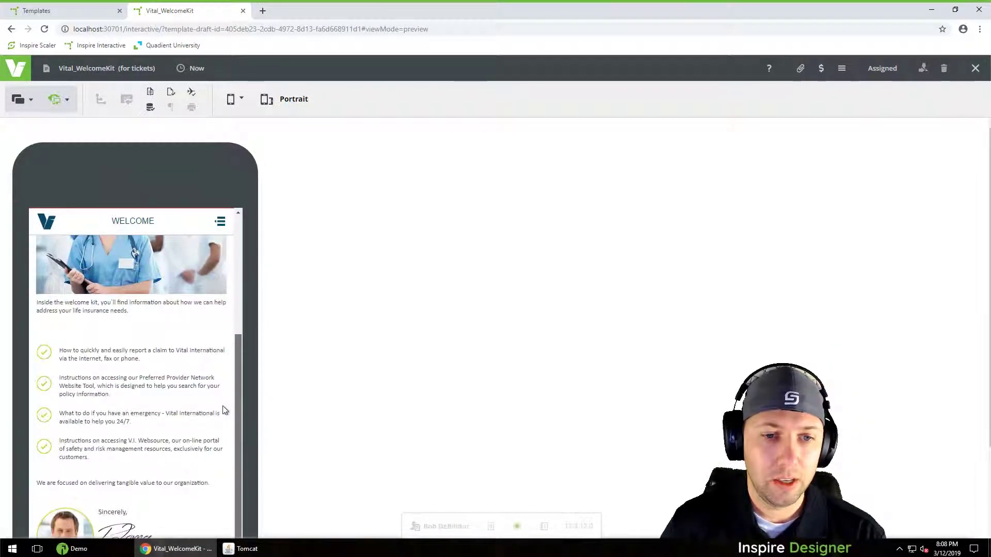
{"action": "scroll", "coordinate": [194, 335], "scroll_direction": "down", "scroll_amount": 3}
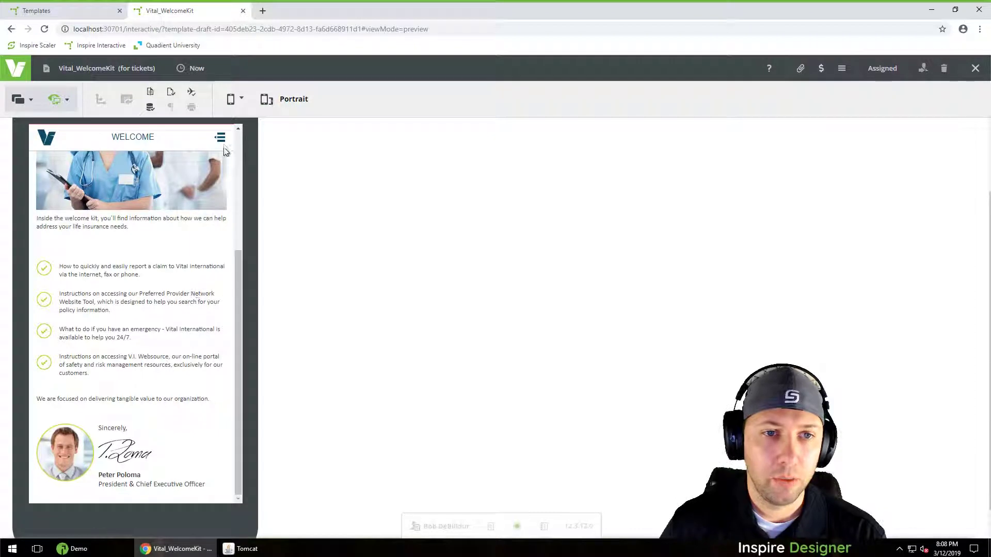
In the smartphone preview, view the Summary page's contract and plan sections and return to the Welcome page
{"action": "left_click", "coordinate": [222, 140]}
{"action": "left_click", "coordinate": [99, 209]}
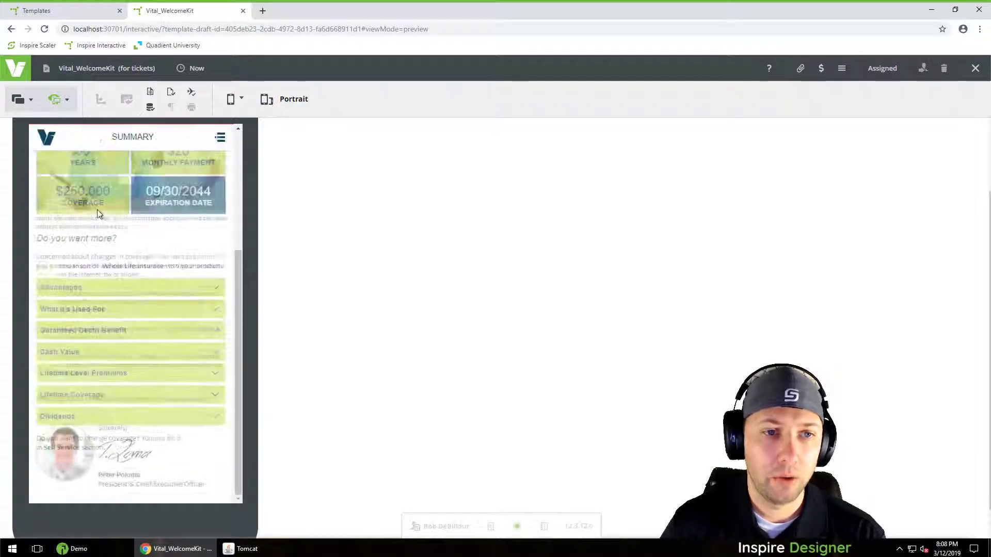
{"action": "left_click_drag", "start_coordinate": [249, 290], "coordinate": [246, 158]}
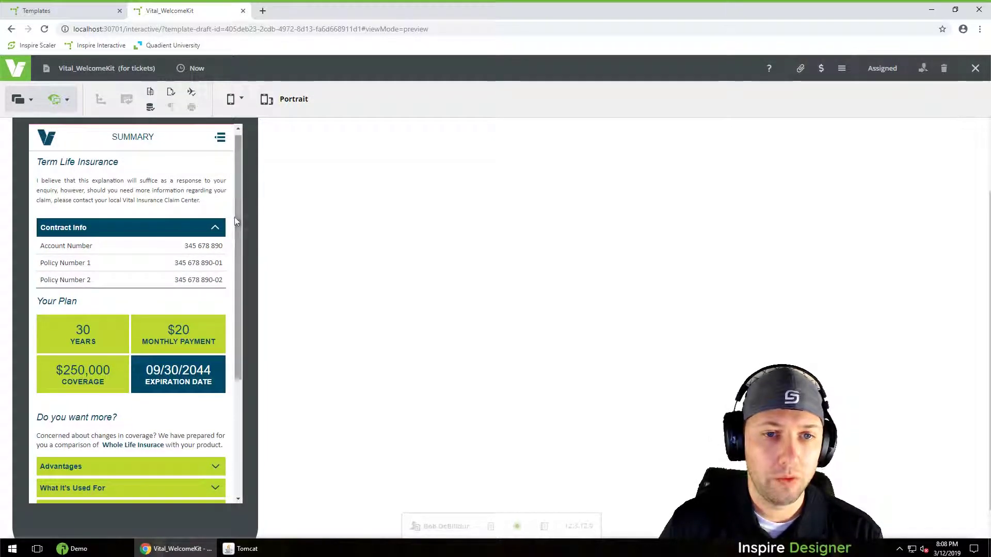
{"action": "left_click_drag", "start_coordinate": [235, 221], "coordinate": [237, 168]}
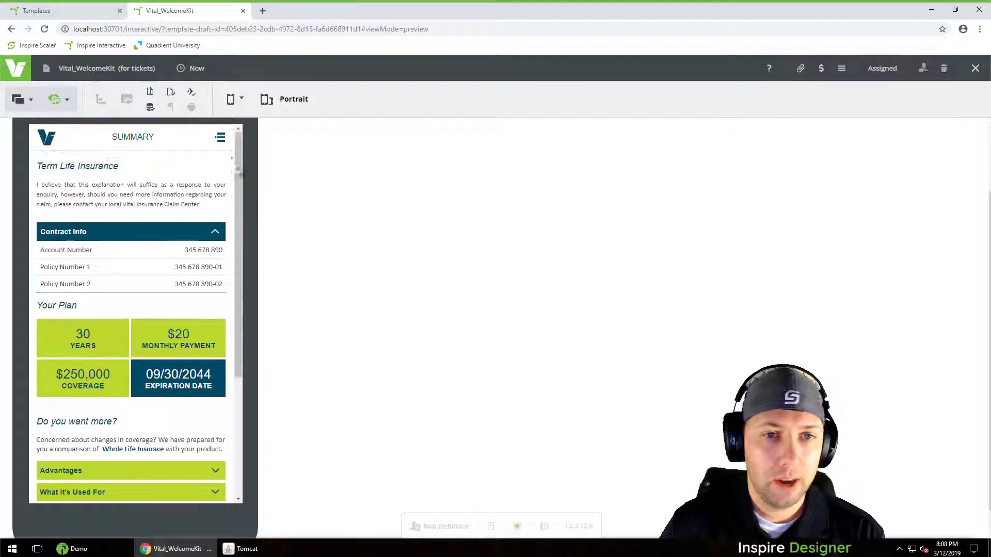
{"action": "left_click", "coordinate": [221, 140]}
{"action": "left_click", "coordinate": [109, 181]}
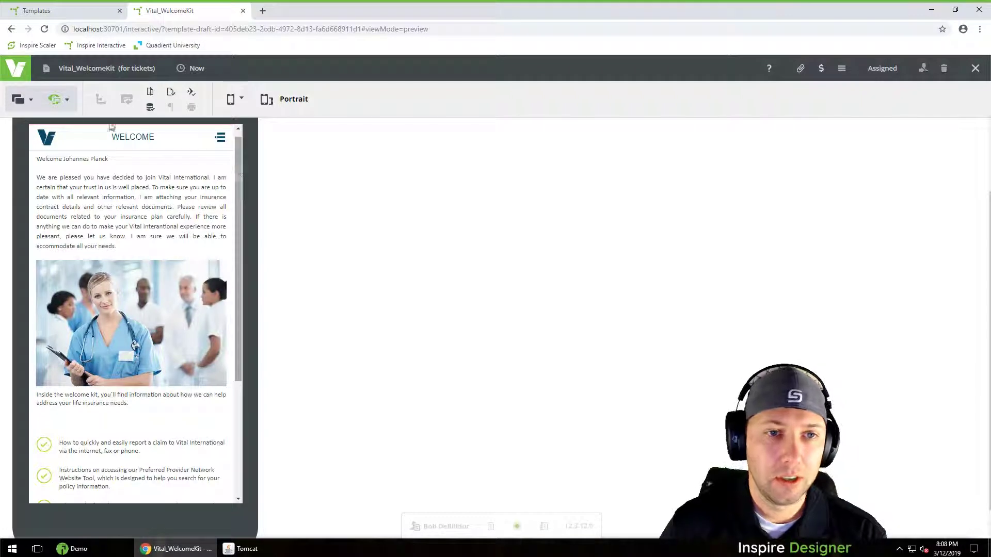
View the draft in the standard Preview, and return to edit mode to look over the Letter Content area
{"action": "left_click", "coordinate": [66, 100]}
{"action": "left_click", "coordinate": [91, 120]}
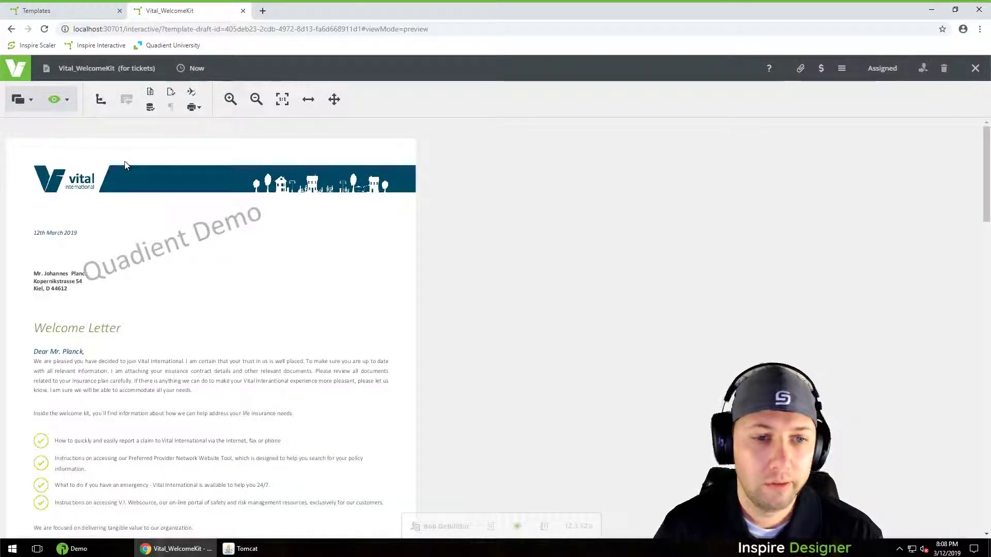
{"action": "left_click", "coordinate": [22, 101]}
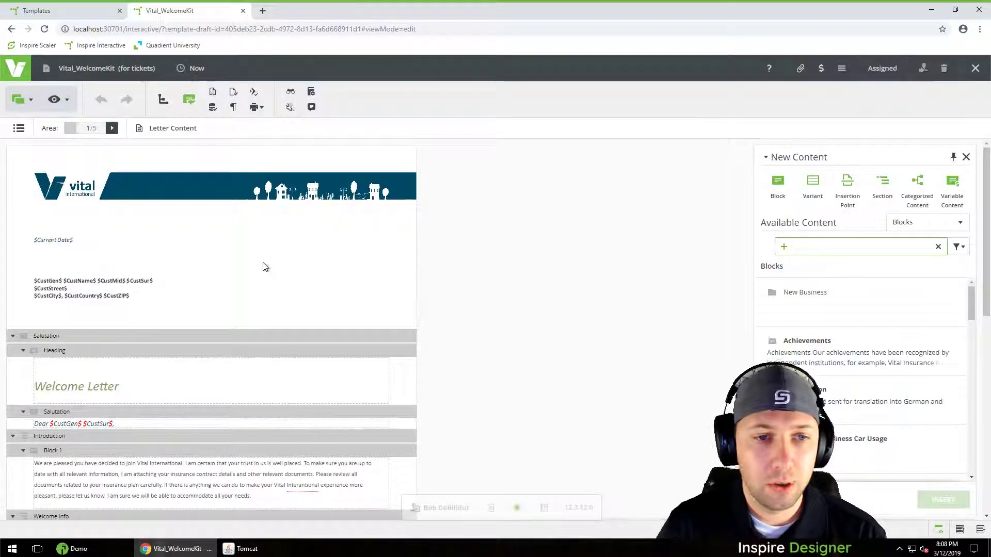
{"action": "scroll", "coordinate": [265, 267], "scroll_direction": "down", "scroll_amount": 3}
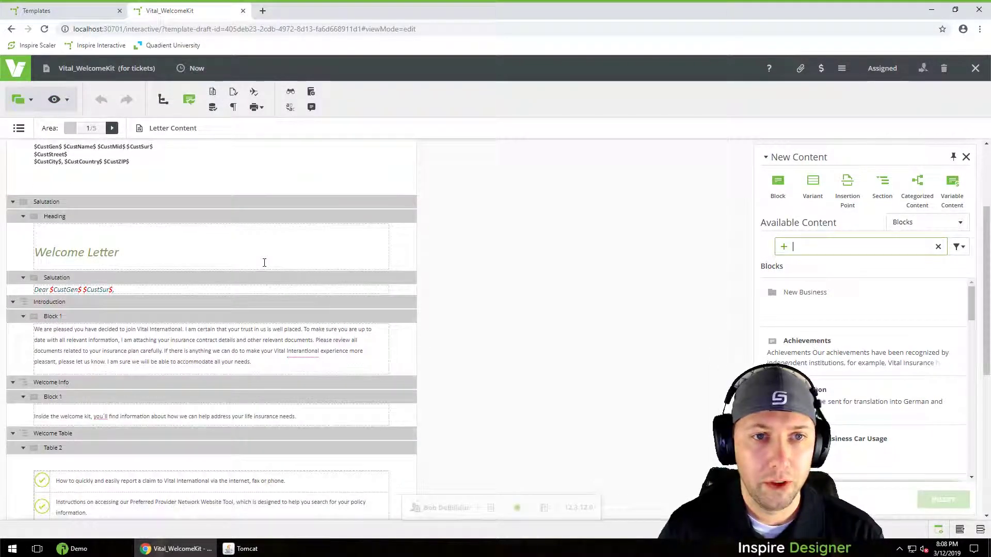
Check the available preview types, view the letter in the standard Preview again and go back to editing
{"action": "left_click", "coordinate": [65, 100]}
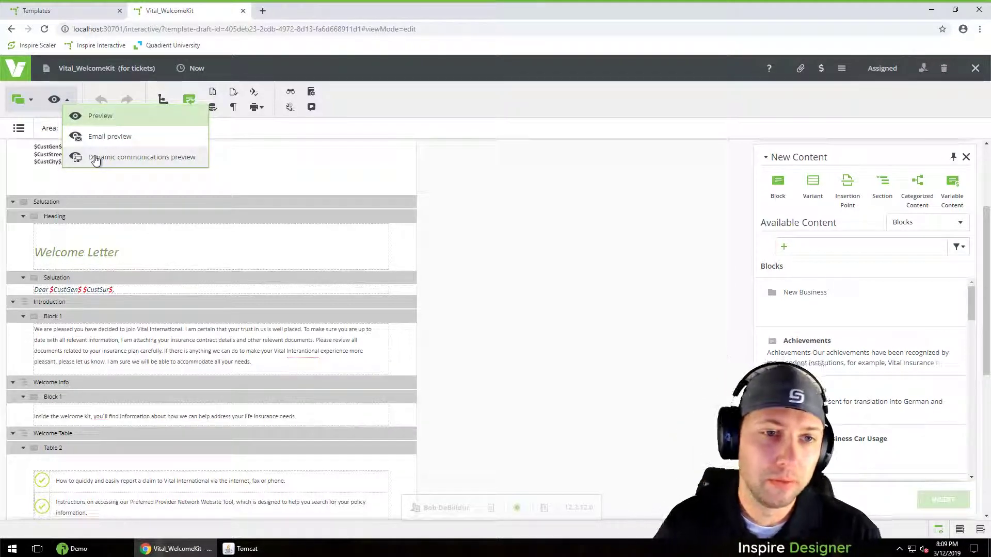
{"action": "left_click", "coordinate": [489, 176]}
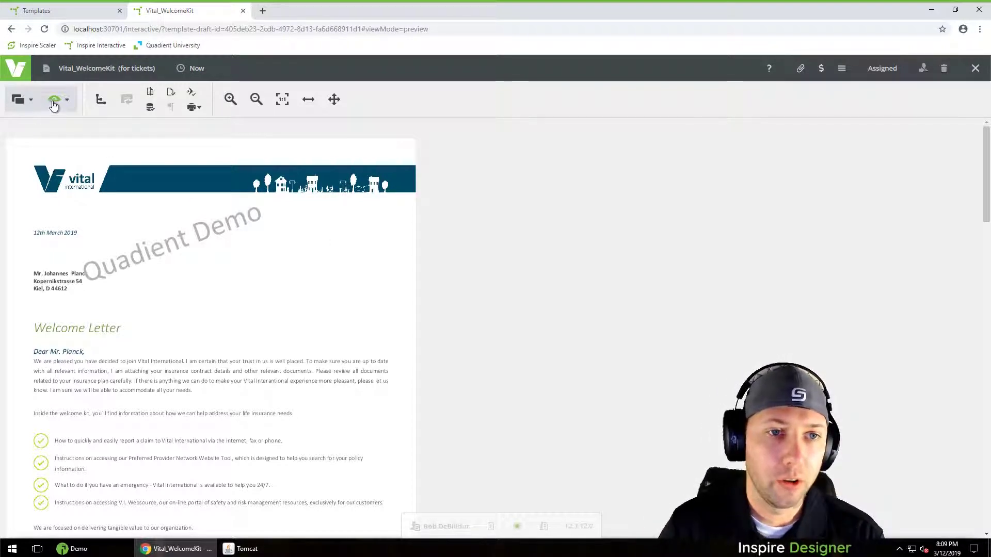
{"action": "left_click", "coordinate": [21, 101]}
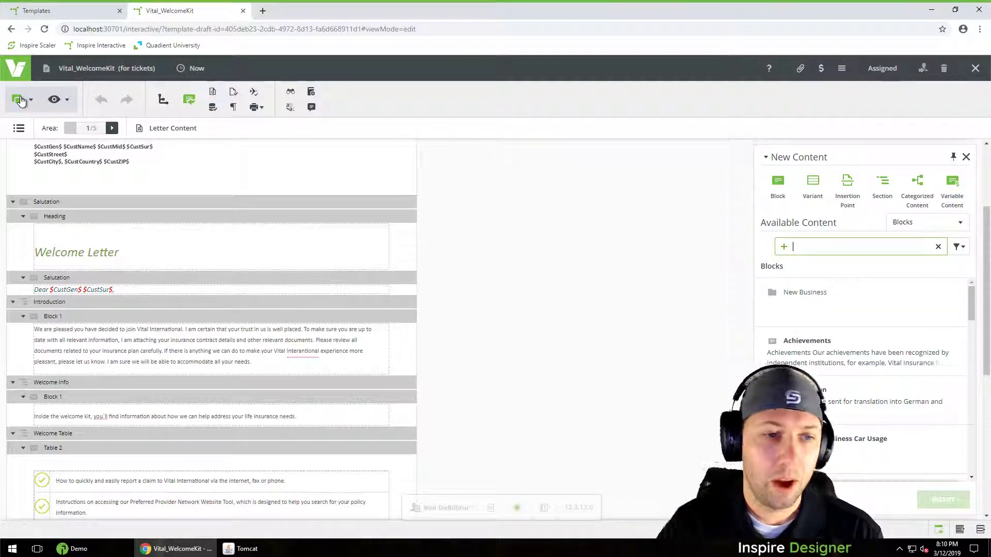
Look through the Letter Content area's sections and blocks down to the Signature block
{"action": "left_click", "coordinate": [496, 269]}
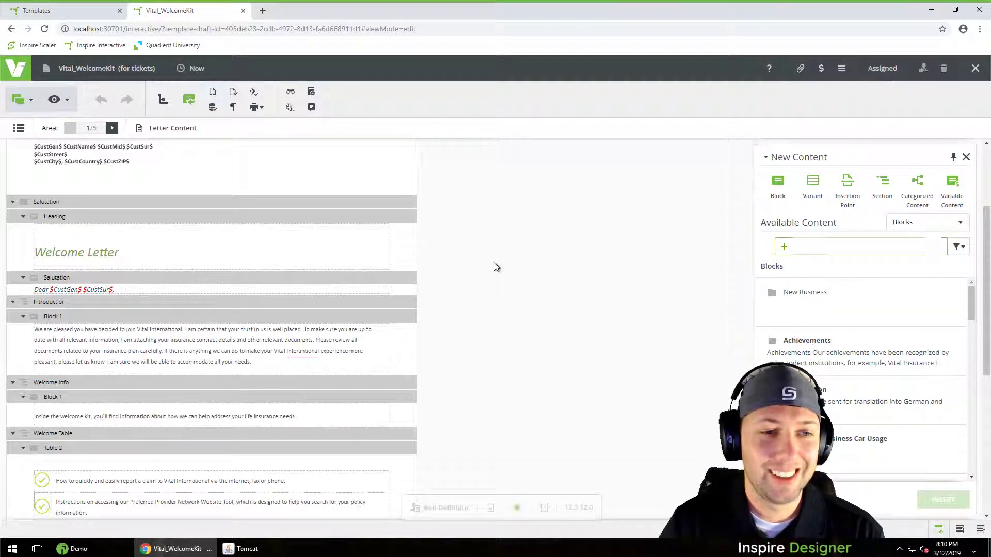
{"action": "scroll", "coordinate": [443, 255], "scroll_direction": "down", "scroll_amount": 5}
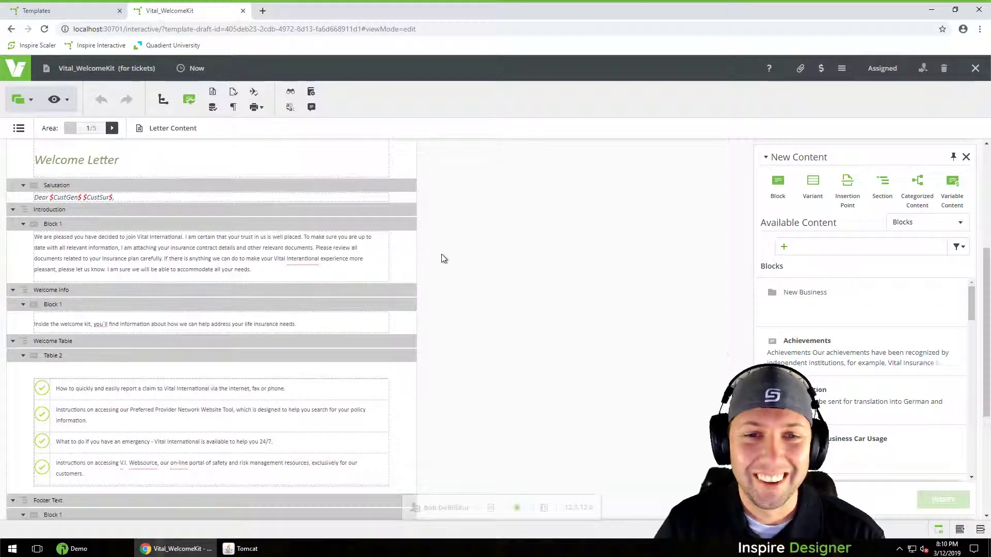
{"action": "scroll", "coordinate": [442, 258], "scroll_direction": "down", "scroll_amount": 4}
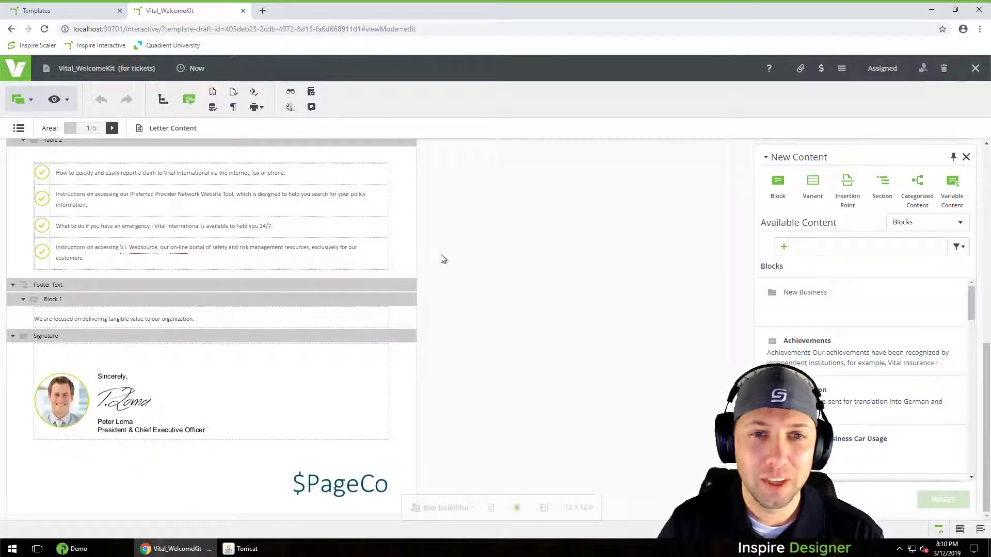
{"action": "scroll", "coordinate": [442, 259], "scroll_direction": "up", "scroll_amount": 3}
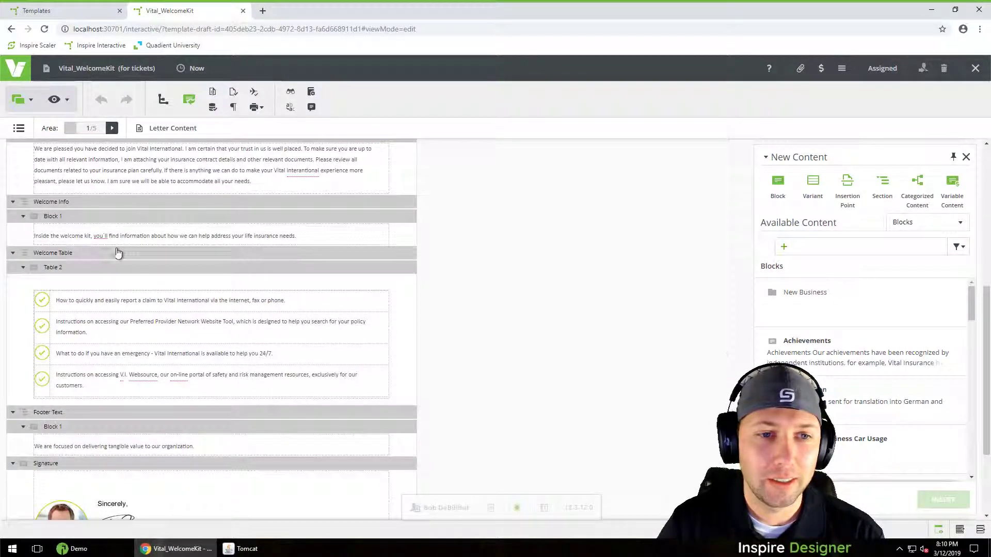
Open the Vital_WelcomeKit draft as a test ticket, view the letter and close the test
{"action": "left_click_drag", "start_coordinate": [93, 259], "coordinate": [495, 233]}
{"action": "scroll", "coordinate": [495, 233], "scroll_direction": "up", "scroll_amount": 6}
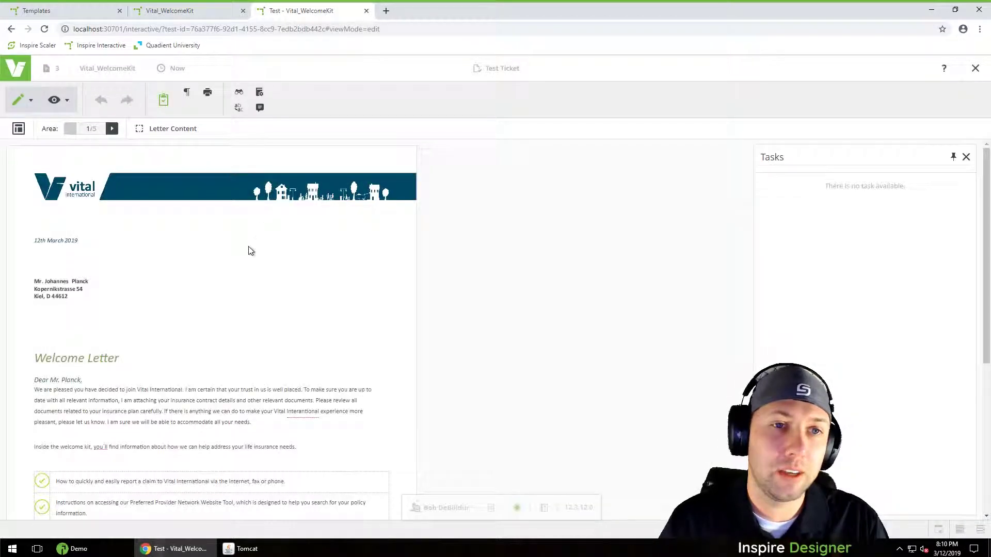
{"action": "left_click", "coordinate": [367, 11]}
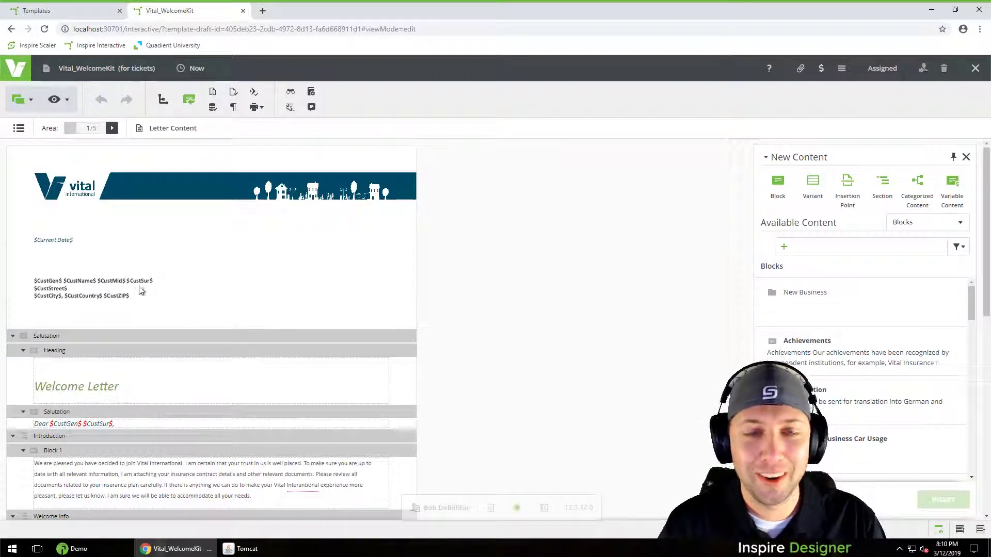
Select the Heading block and the Introduction section's Block 1 in turn, and examine their editing options
{"action": "left_click", "coordinate": [208, 210]}
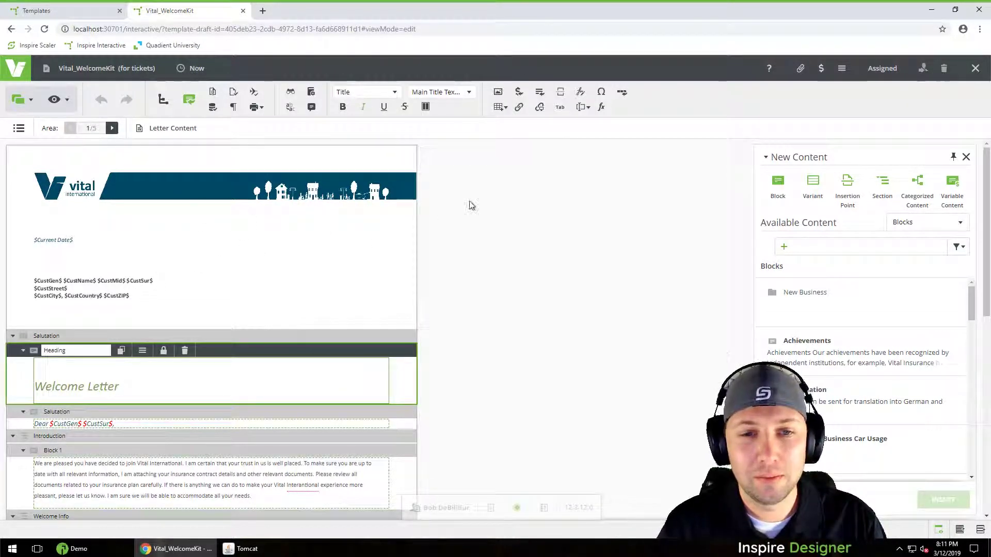
{"action": "scroll", "coordinate": [161, 258], "scroll_direction": "down", "scroll_amount": 2}
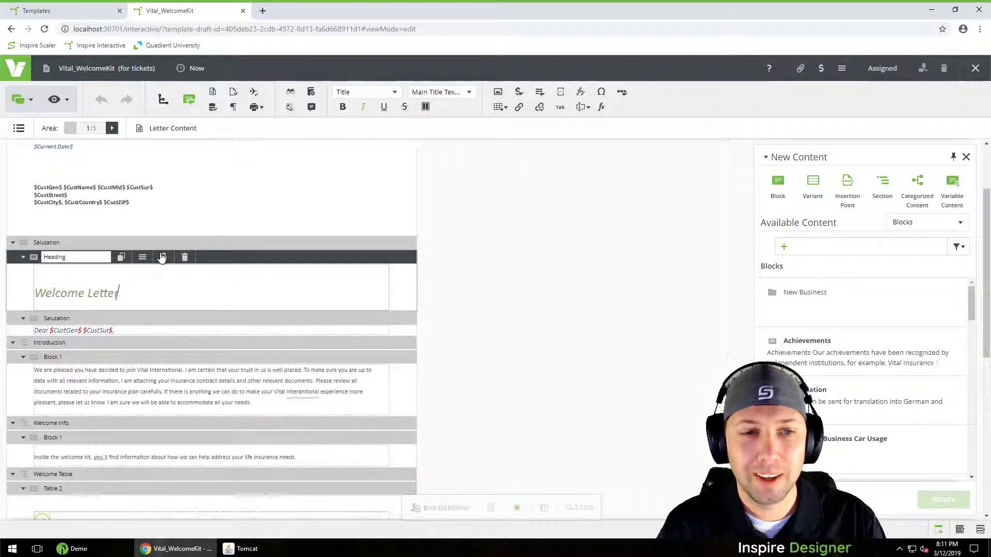
{"action": "scroll", "coordinate": [161, 257], "scroll_direction": "up", "scroll_amount": 2}
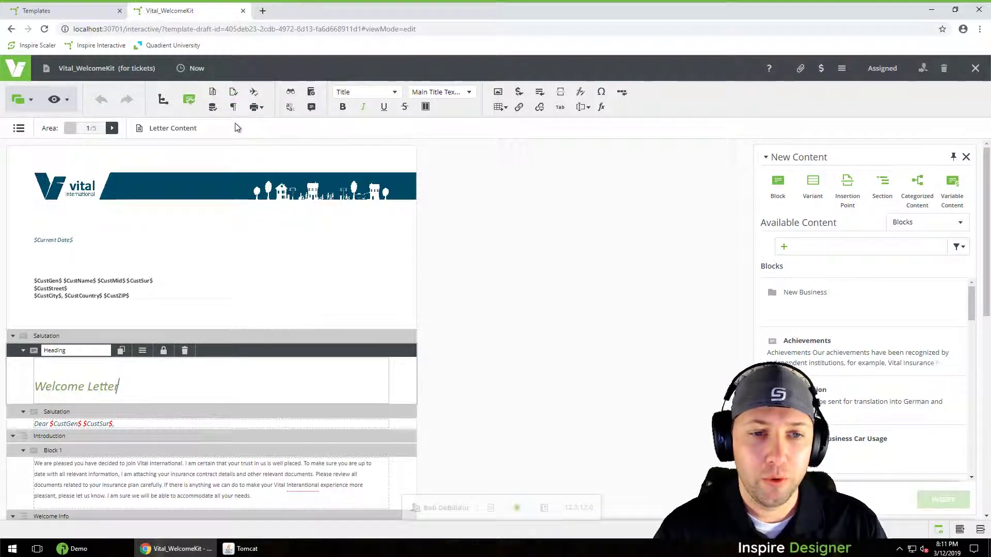
{"action": "scroll", "coordinate": [152, 423], "scroll_direction": "down", "scroll_amount": 3}
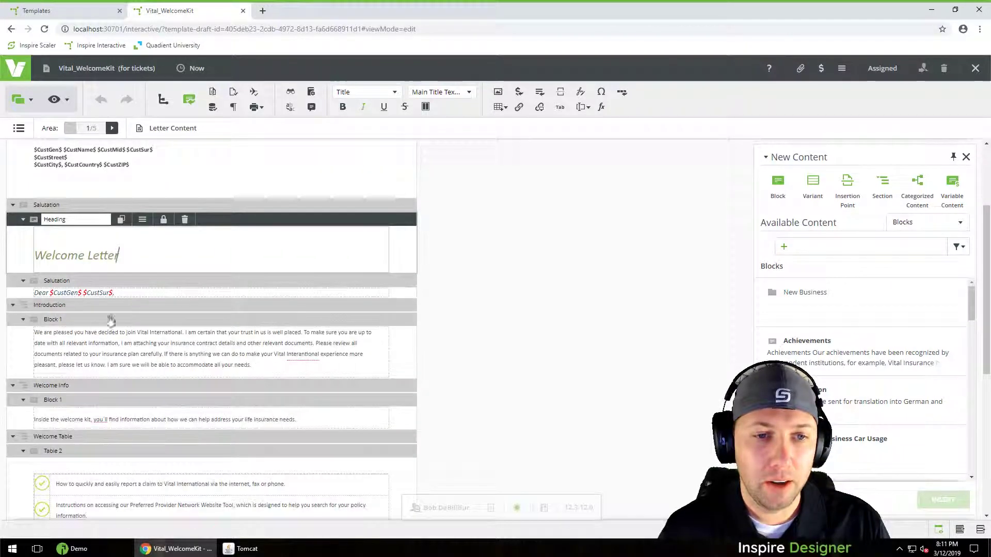
{"action": "left_click", "coordinate": [86, 335]}
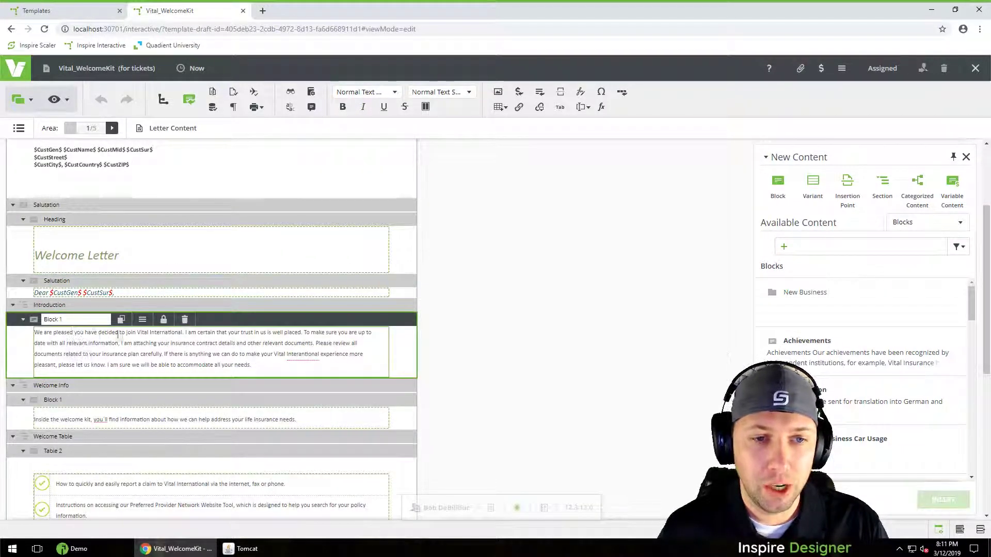
{"action": "scroll", "coordinate": [134, 403], "scroll_direction": "down", "scroll_amount": 2}
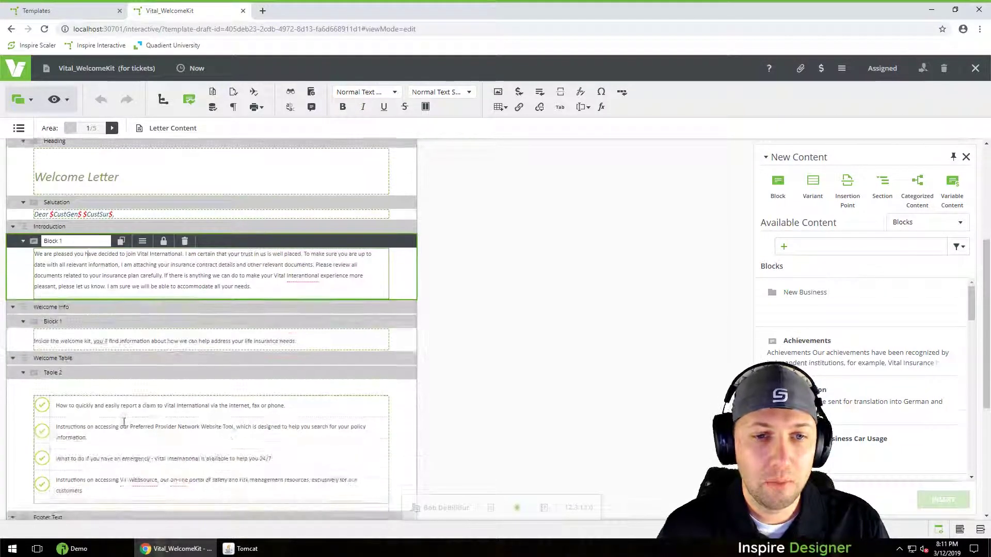
{"action": "scroll", "coordinate": [150, 366], "scroll_direction": "up", "scroll_amount": 4}
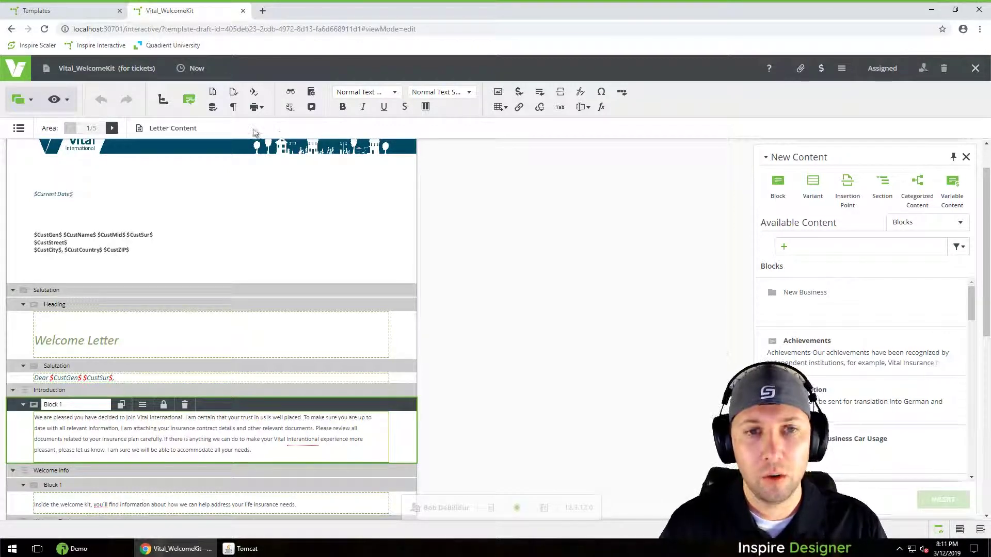
Open the draft as a test ticket again and step through its areas from Letter Content to Footer Text
{"action": "left_click", "coordinate": [235, 97]}
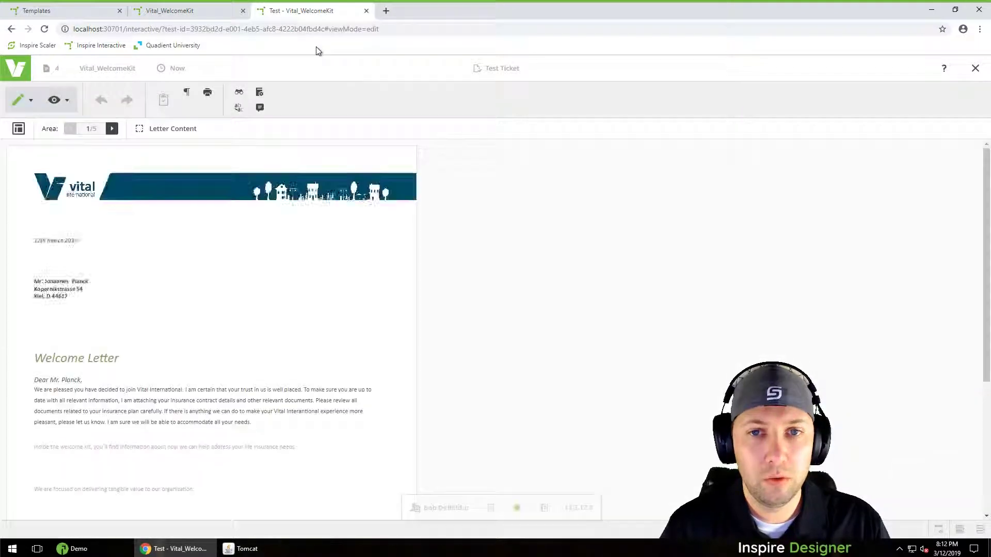
{"action": "left_click", "coordinate": [112, 129]}
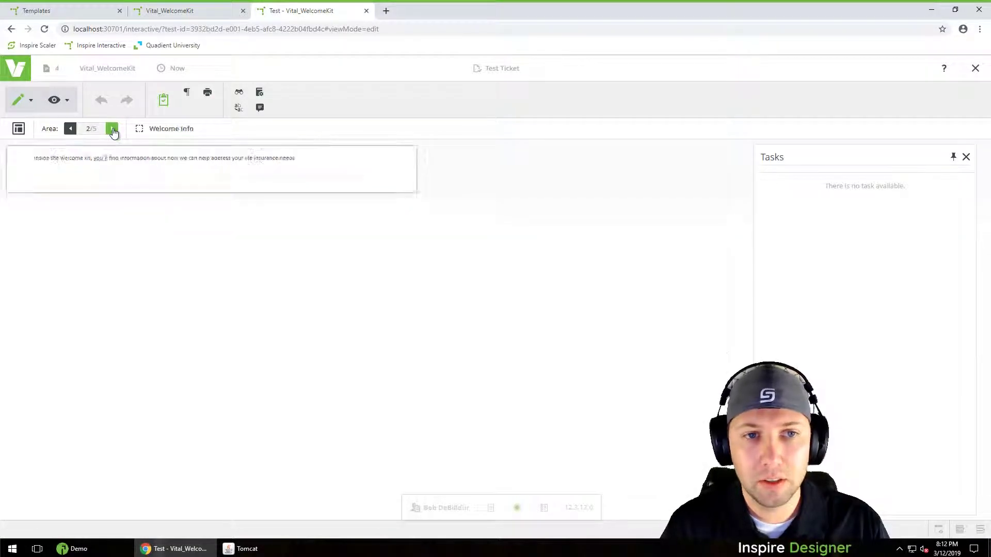
{"action": "left_click", "coordinate": [113, 130]}
{"action": "left_click", "coordinate": [113, 130]}
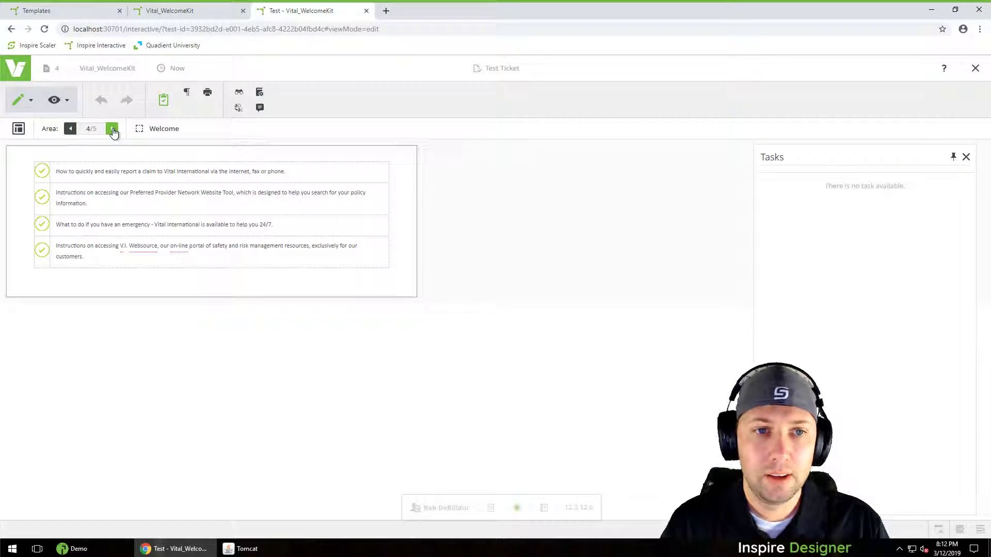
{"action": "left_click", "coordinate": [112, 130]}
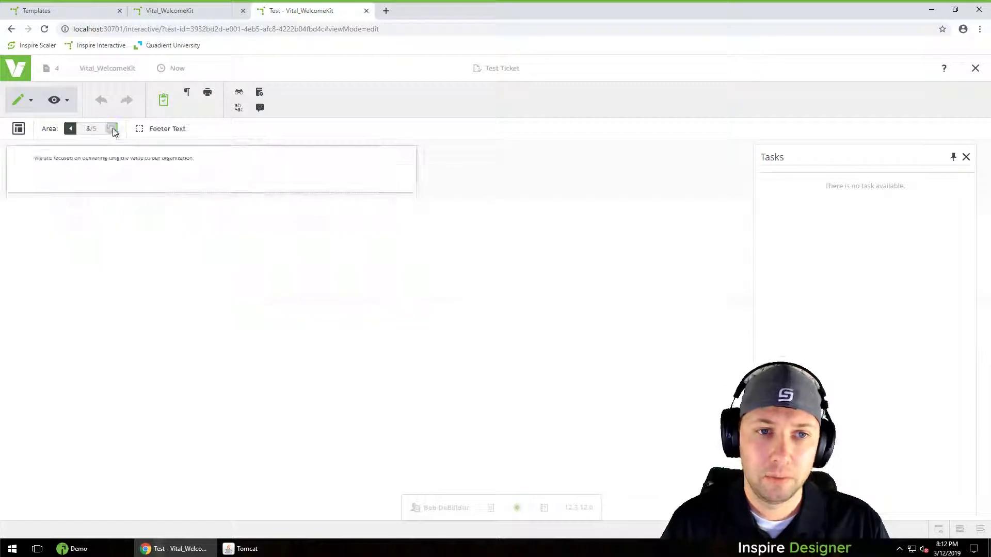
Step back through the test ticket's areas from Footer Text to Letter Content and close the test
{"action": "left_click", "coordinate": [70, 129]}
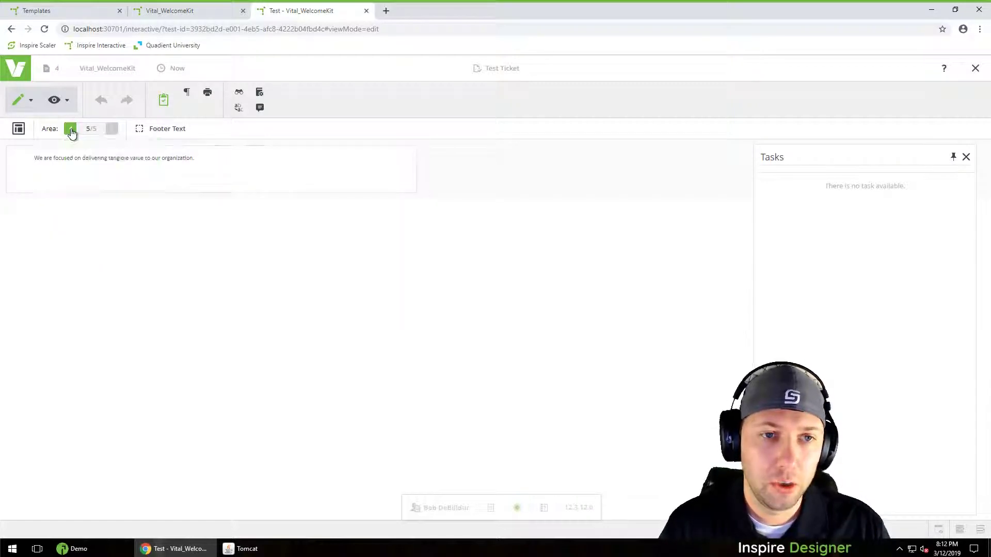
{"action": "left_click", "coordinate": [70, 129]}
{"action": "left_click", "coordinate": [71, 130]}
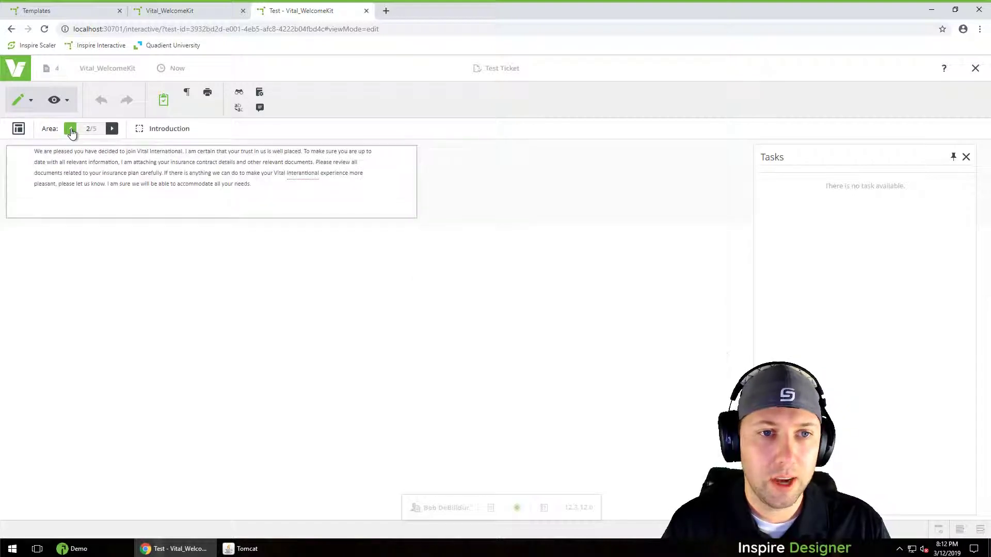
{"action": "left_click", "coordinate": [71, 129]}
{"action": "left_click", "coordinate": [70, 130]}
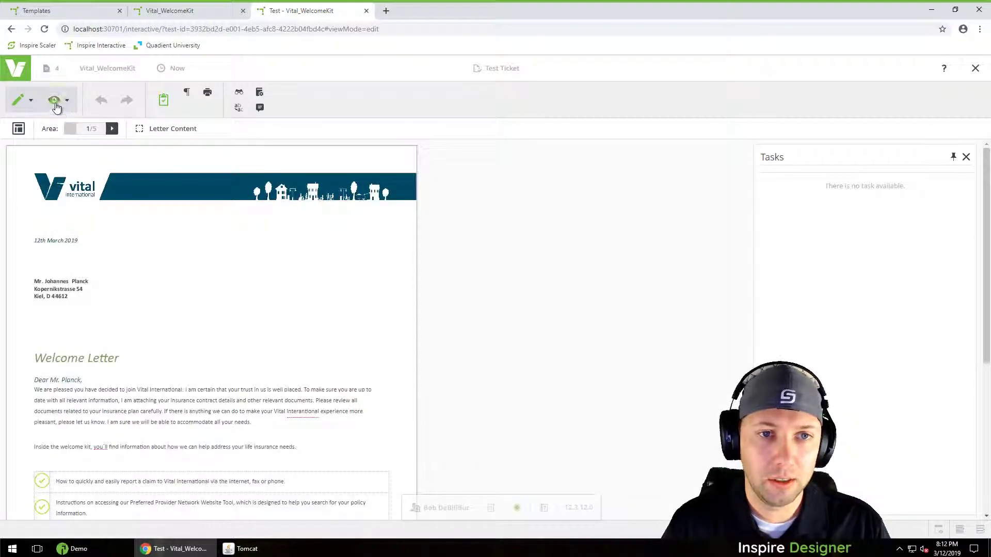
{"action": "left_click", "coordinate": [976, 68]}
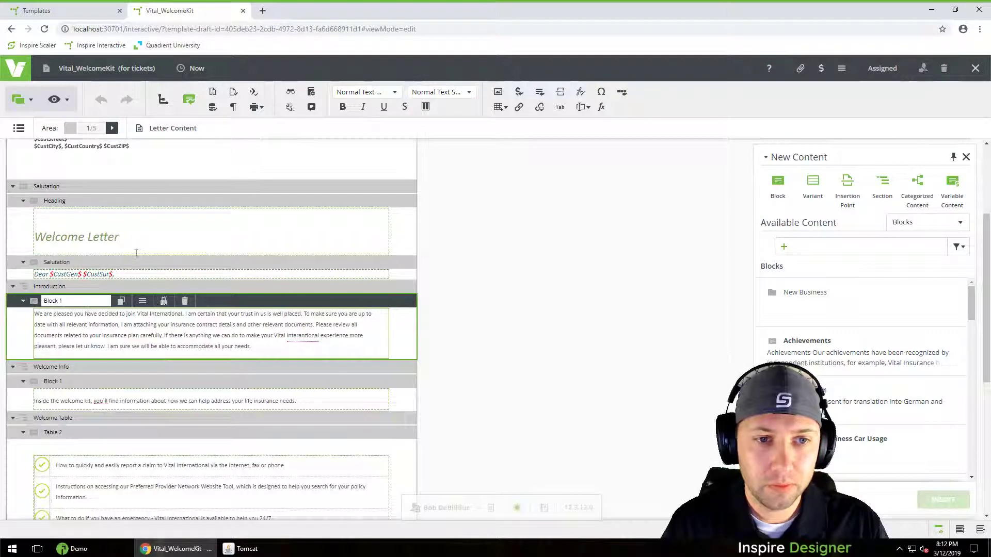
Unlock the Introduction section's Block 1 and accept its task title "Editable Block" and description "Editable block description."
{"action": "scroll", "coordinate": [221, 338], "scroll_direction": "down", "scroll_amount": 2}
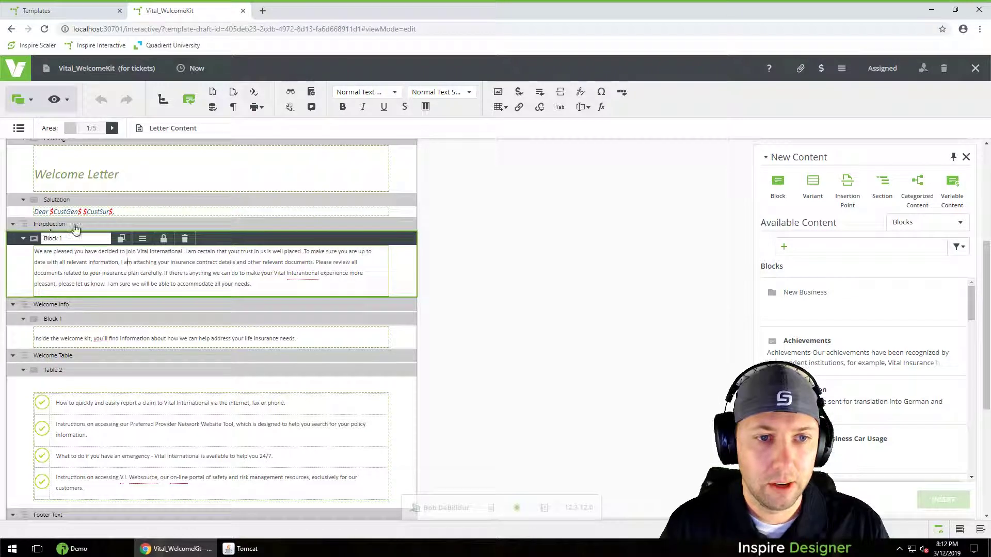
{"action": "left_click", "coordinate": [162, 239]}
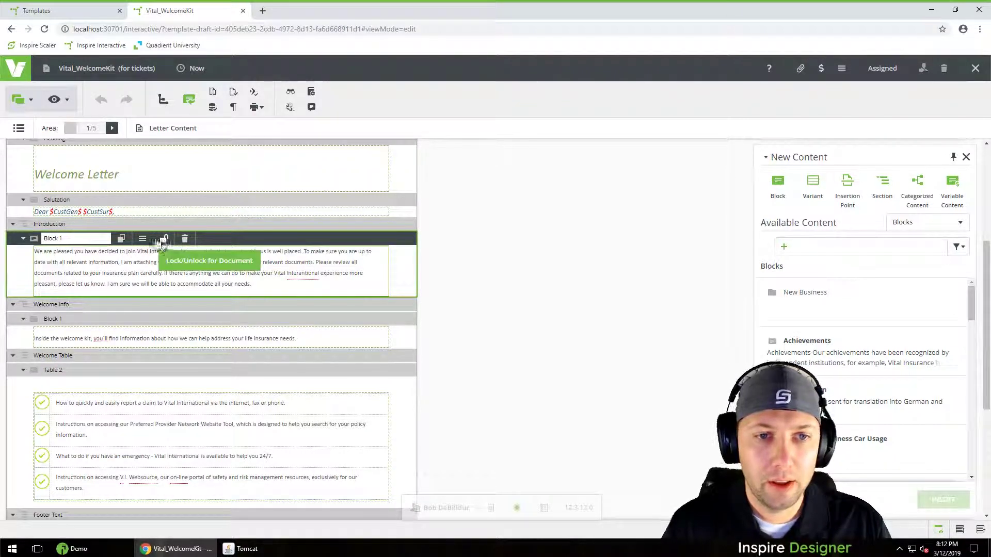
{"action": "left_click", "coordinate": [142, 238]}
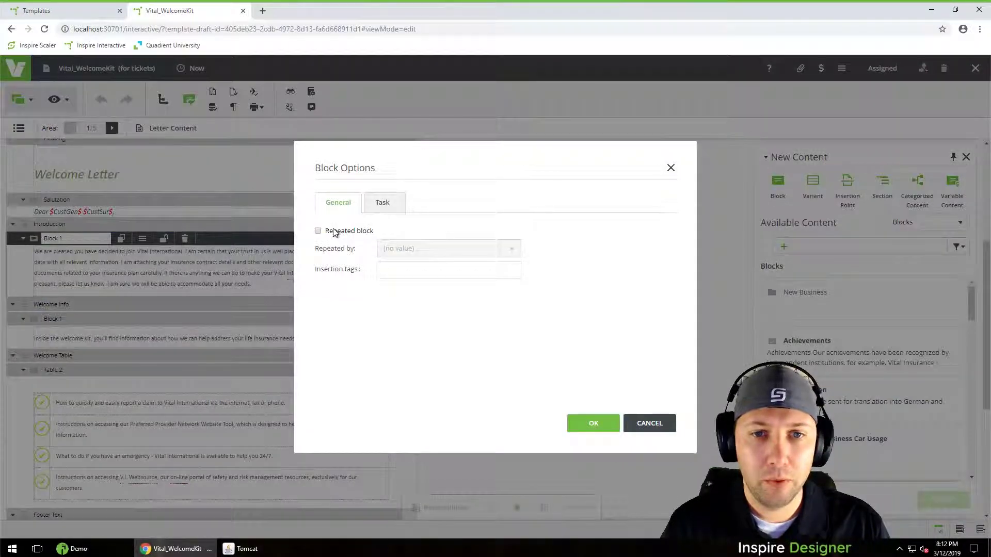
{"action": "left_click", "coordinate": [382, 203]}
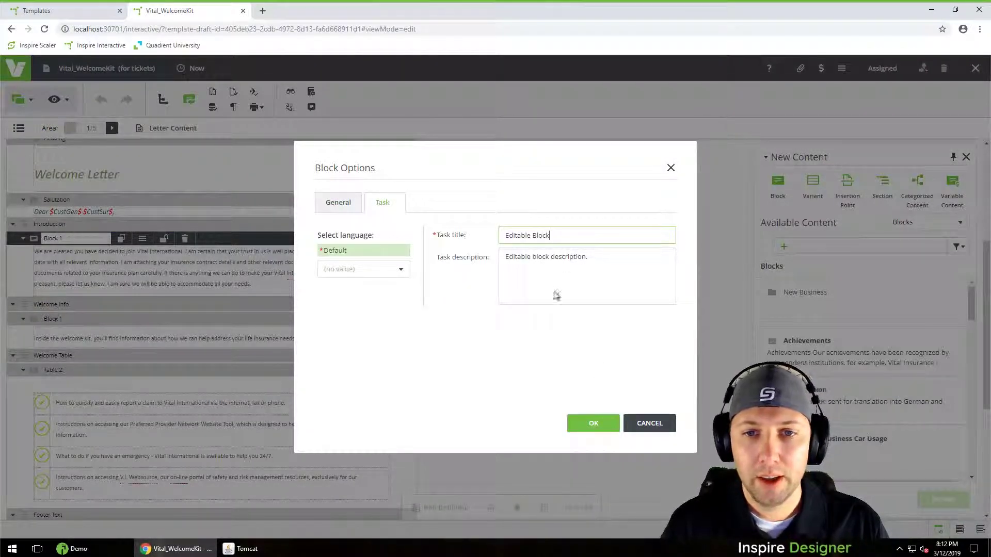
{"action": "left_click", "coordinate": [602, 429]}
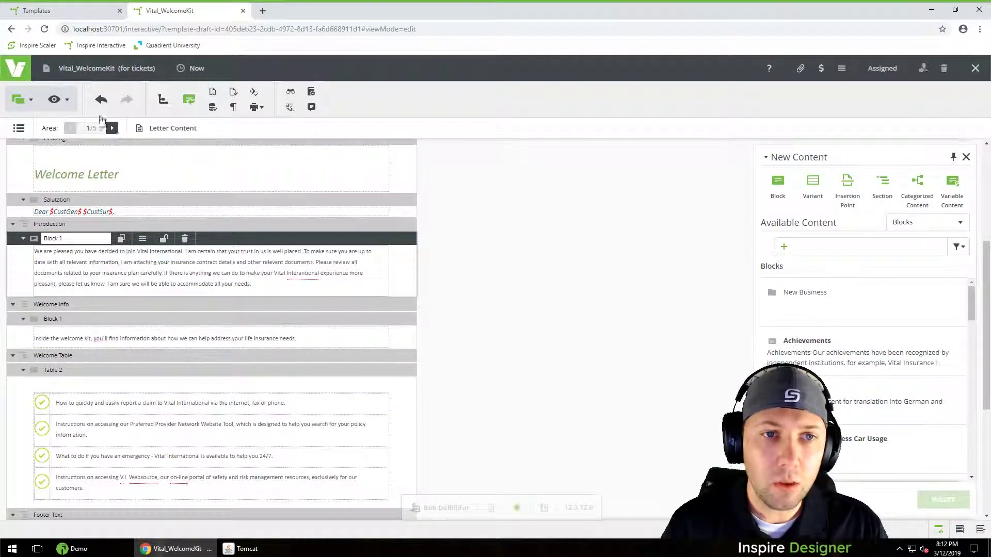
Test the draft as a ticket by adding "Makie Changes." at the end of the Editable Block task's paragraph, and close the test
{"action": "left_click", "coordinate": [235, 94]}
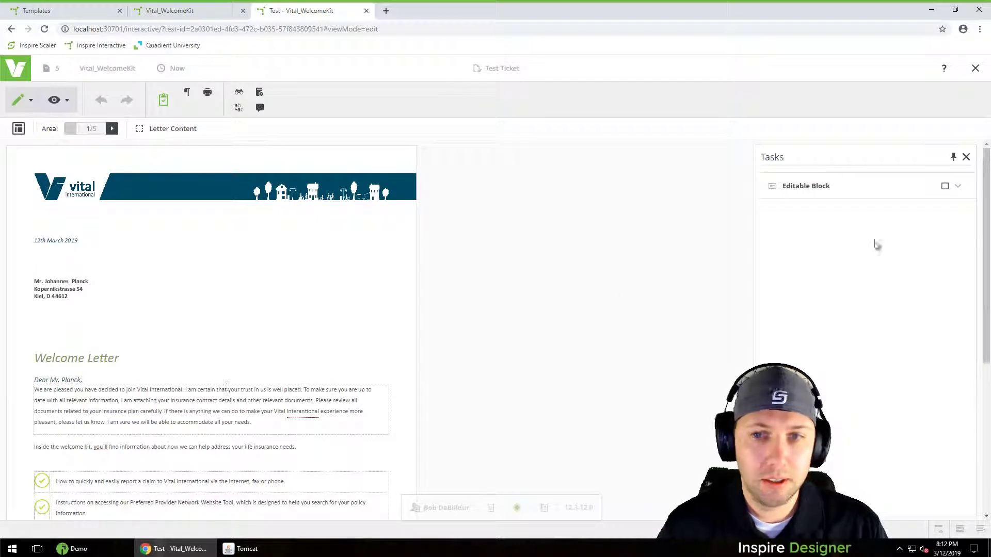
{"action": "left_click", "coordinate": [860, 188]}
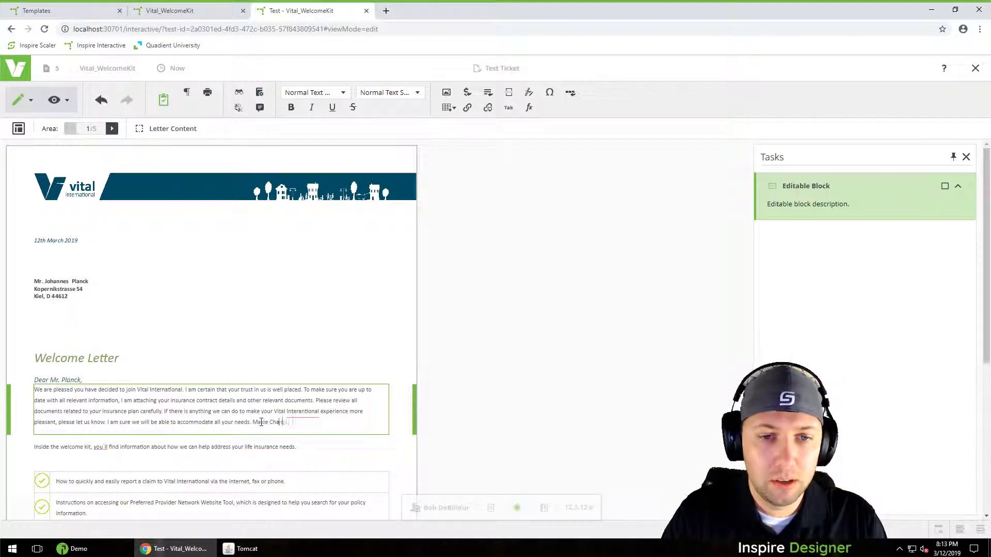
{"action": "type", "text": "s"}
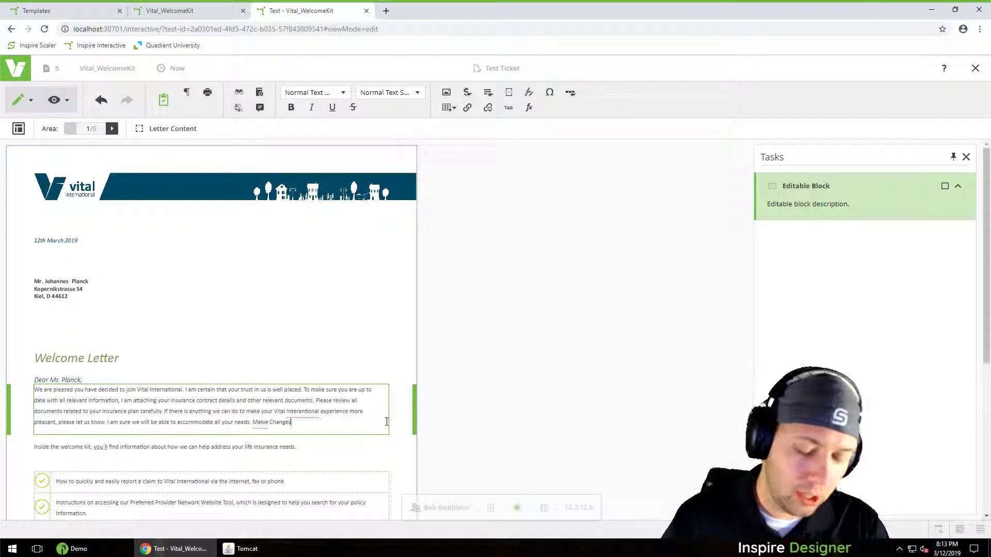
{"action": "type", "text": "."}
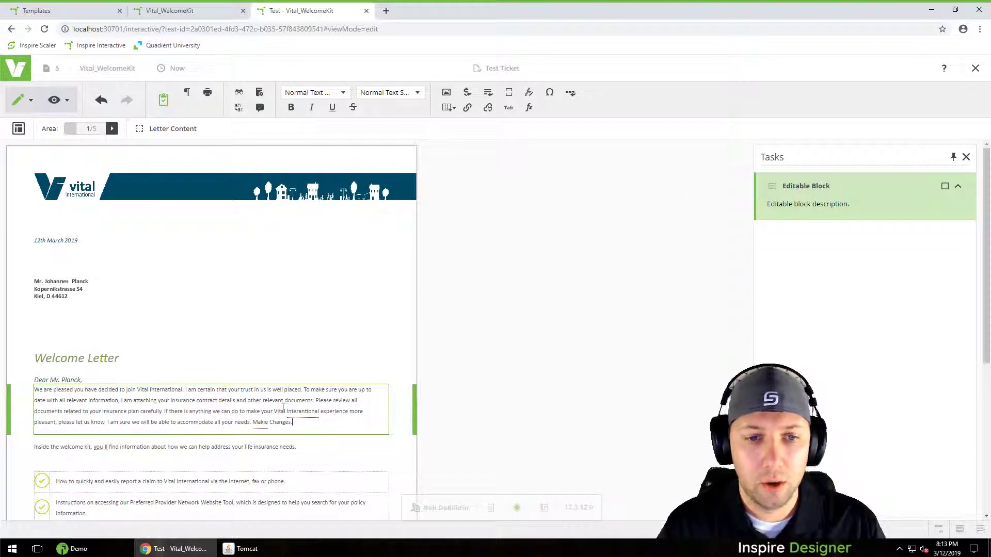
{"action": "scroll", "coordinate": [283, 411], "scroll_direction": "down", "scroll_amount": 1}
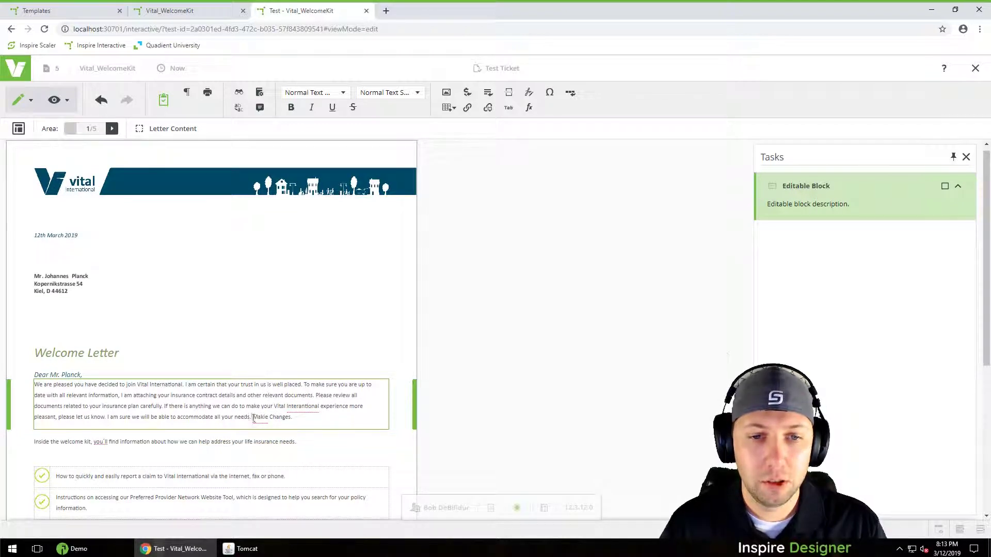
{"action": "left_click_drag", "start_coordinate": [253, 418], "coordinate": [297, 417]}
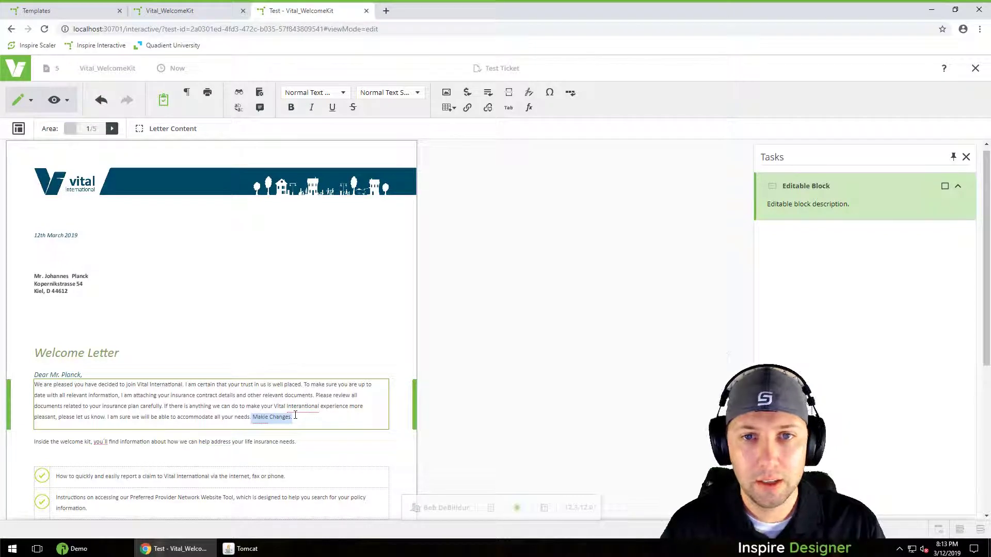
{"action": "left_click", "coordinate": [975, 69]}
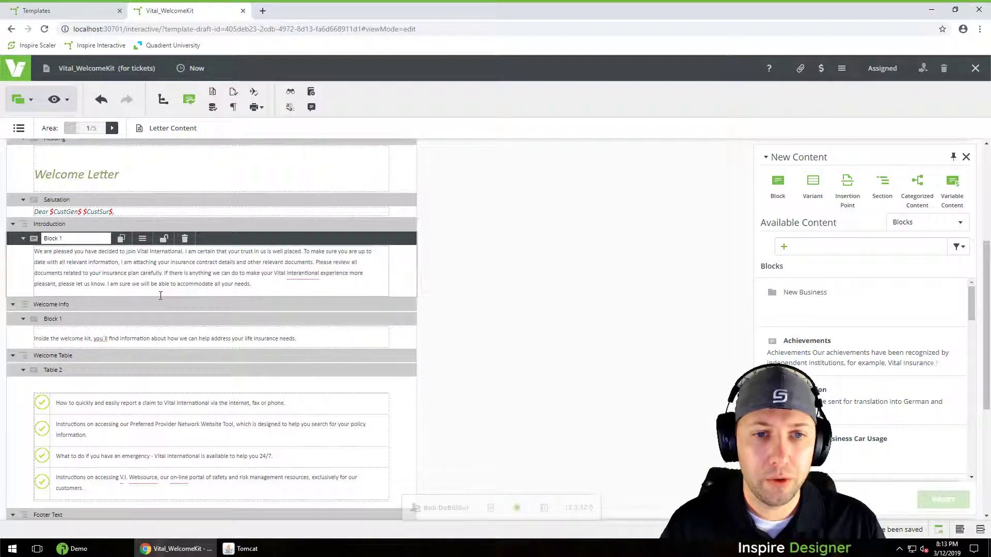
Step through the template's areas from Letter Content to Footer Text and back, examining the blocks in each
{"action": "left_click", "coordinate": [273, 284]}
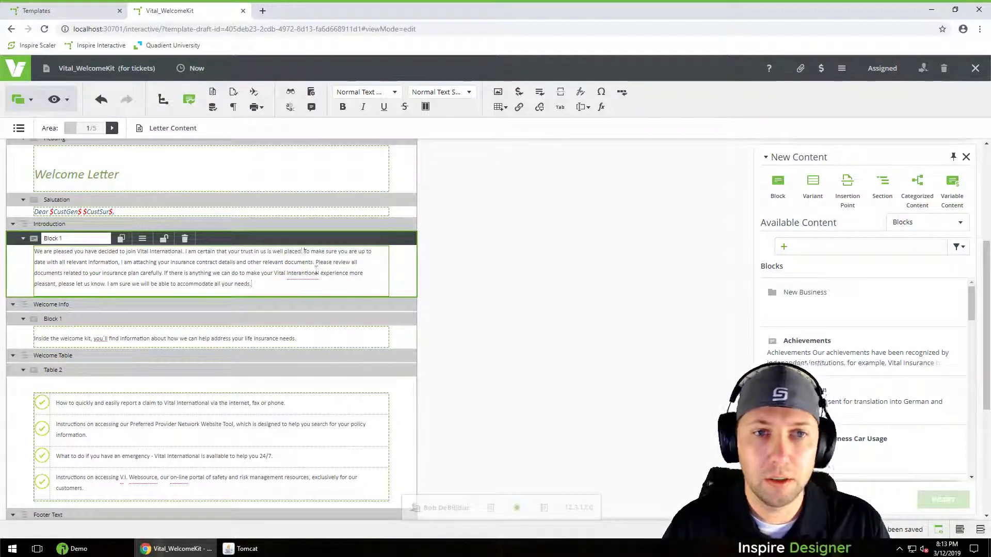
{"action": "left_click", "coordinate": [112, 129]}
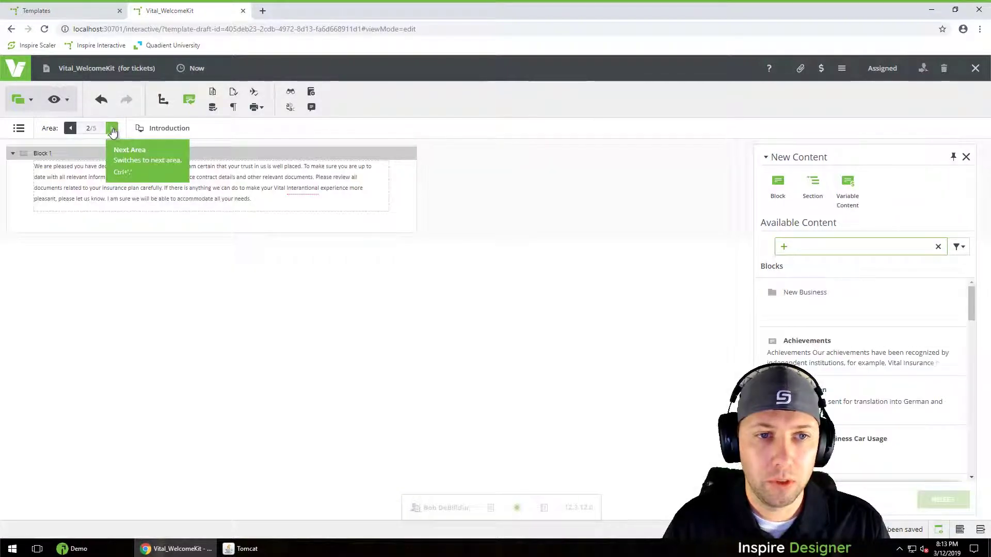
{"action": "left_click", "coordinate": [112, 129]}
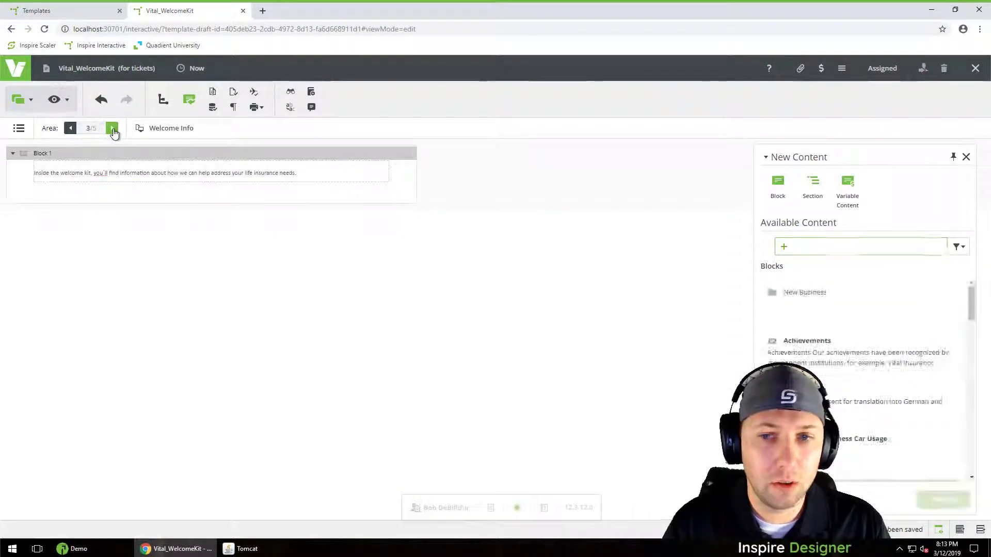
{"action": "left_click", "coordinate": [112, 129]}
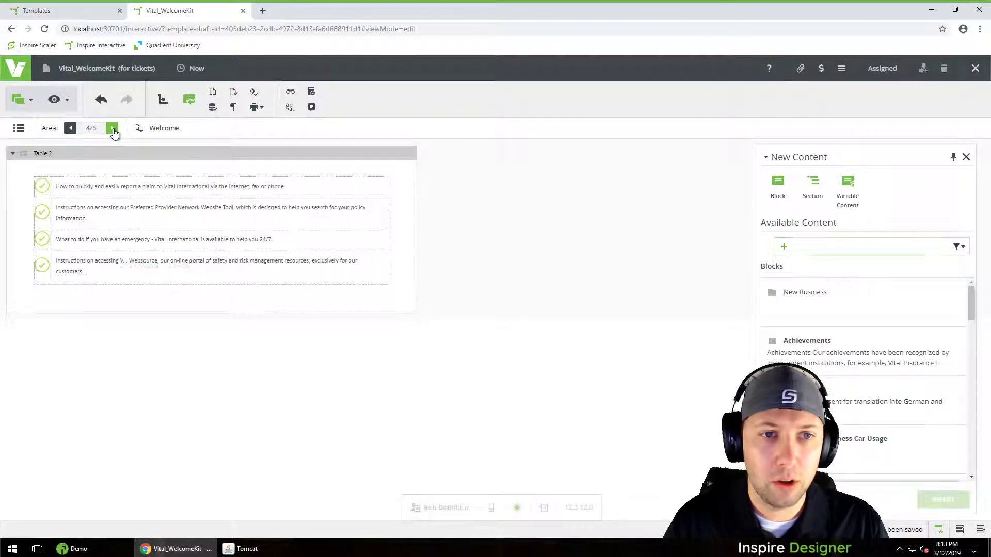
{"action": "left_click", "coordinate": [113, 129]}
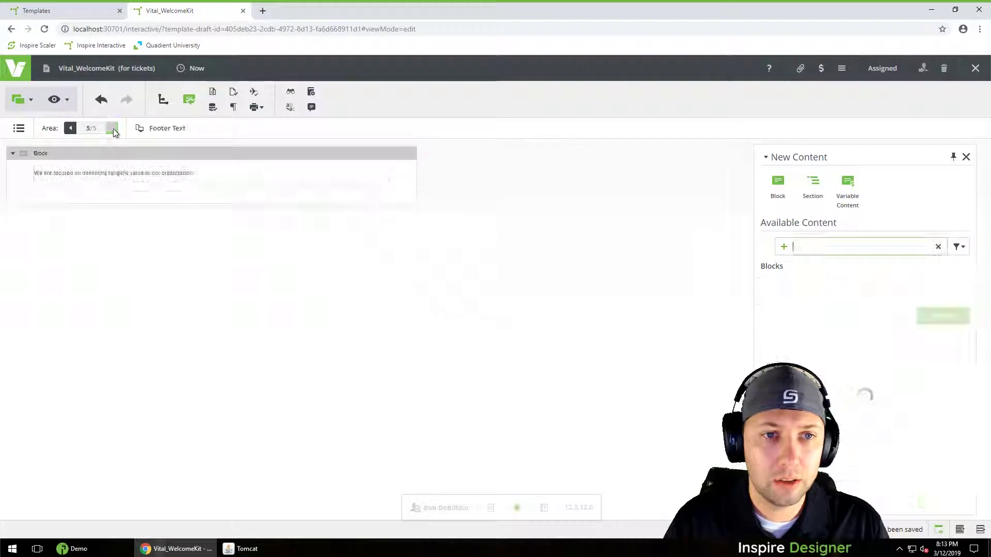
{"action": "left_click", "coordinate": [68, 129]}
{"action": "left_click", "coordinate": [69, 129]}
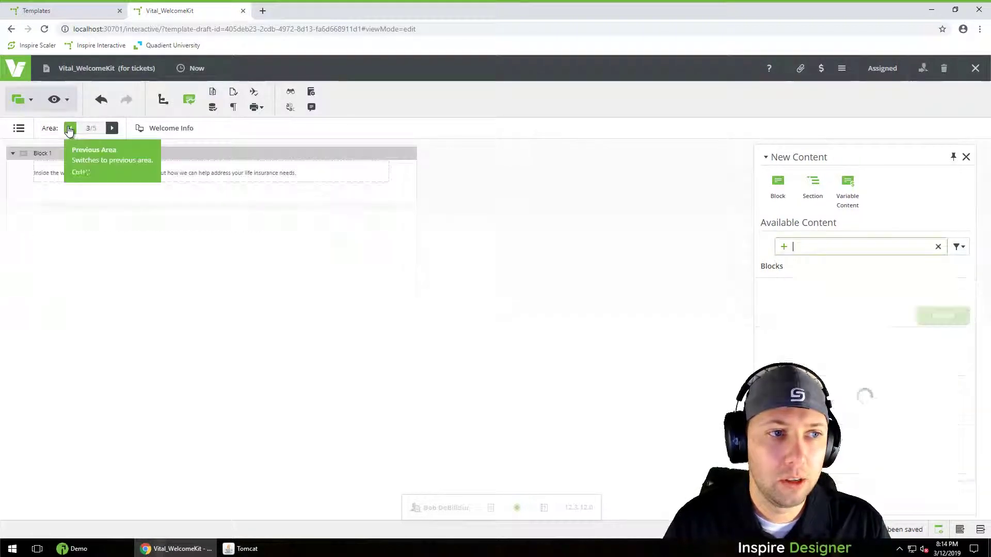
{"action": "left_click", "coordinate": [69, 130]}
{"action": "left_click", "coordinate": [70, 130]}
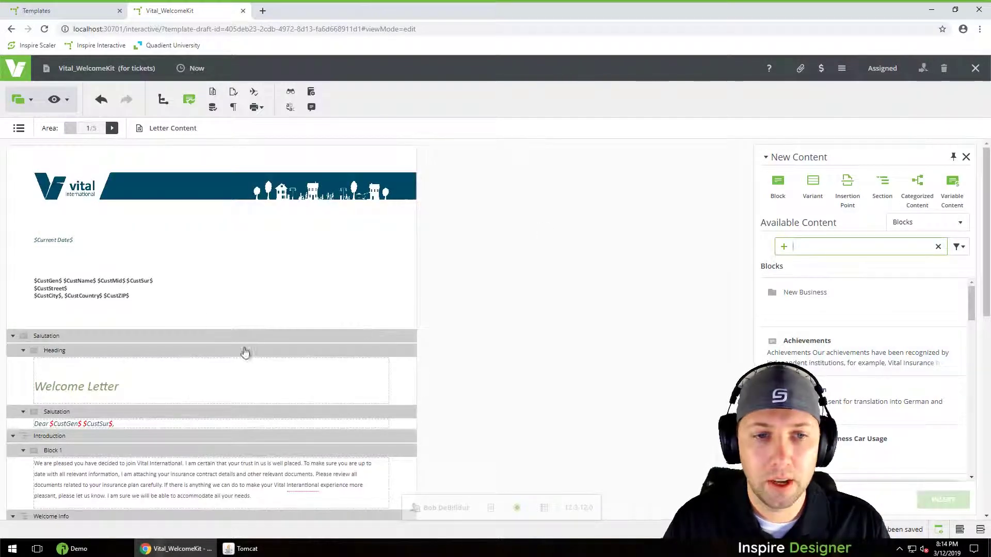
Select the Footer Text section in the Letter Content area and examine its editing options
{"action": "scroll", "coordinate": [245, 352], "scroll_direction": "down", "scroll_amount": 10}
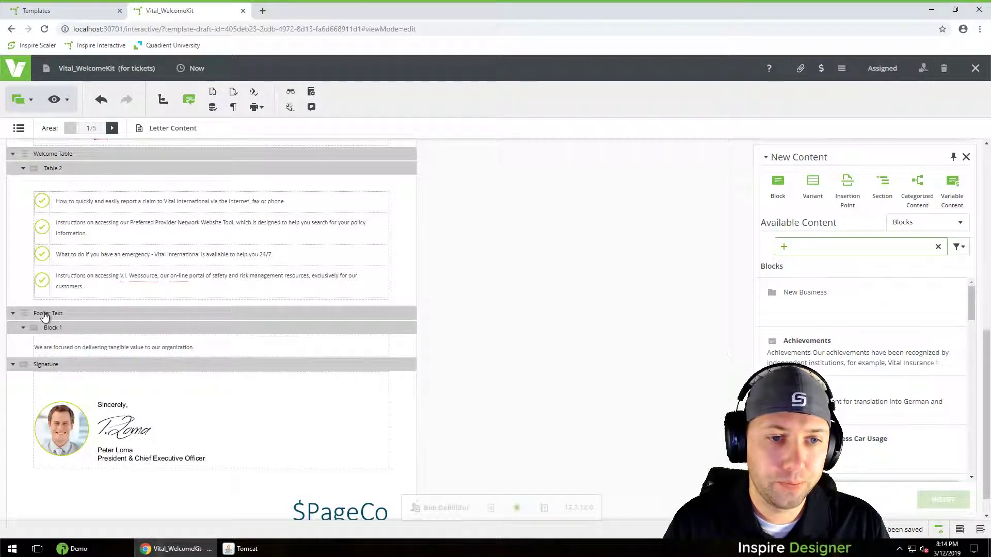
{"action": "left_click", "coordinate": [45, 315]}
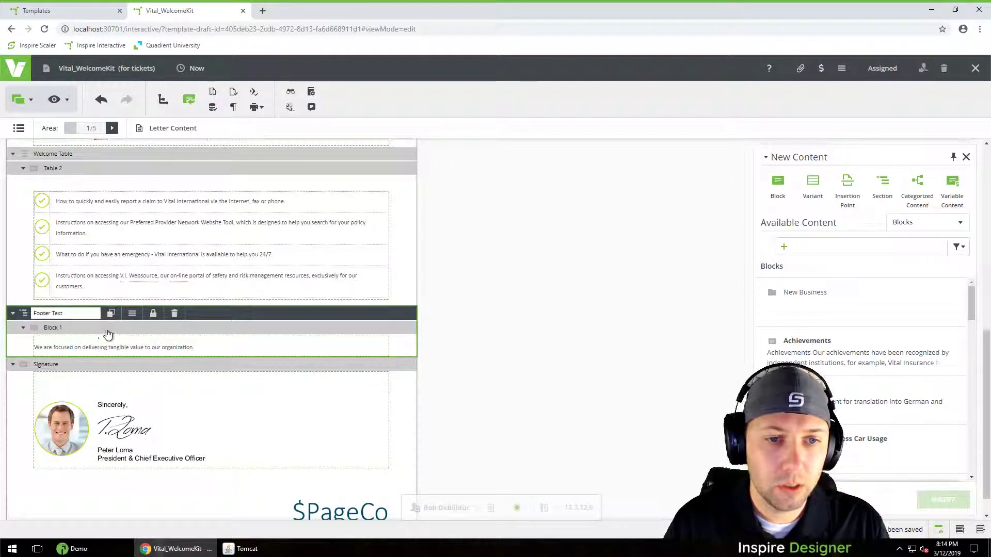
{"action": "scroll", "coordinate": [304, 289], "scroll_direction": "up", "scroll_amount": 2}
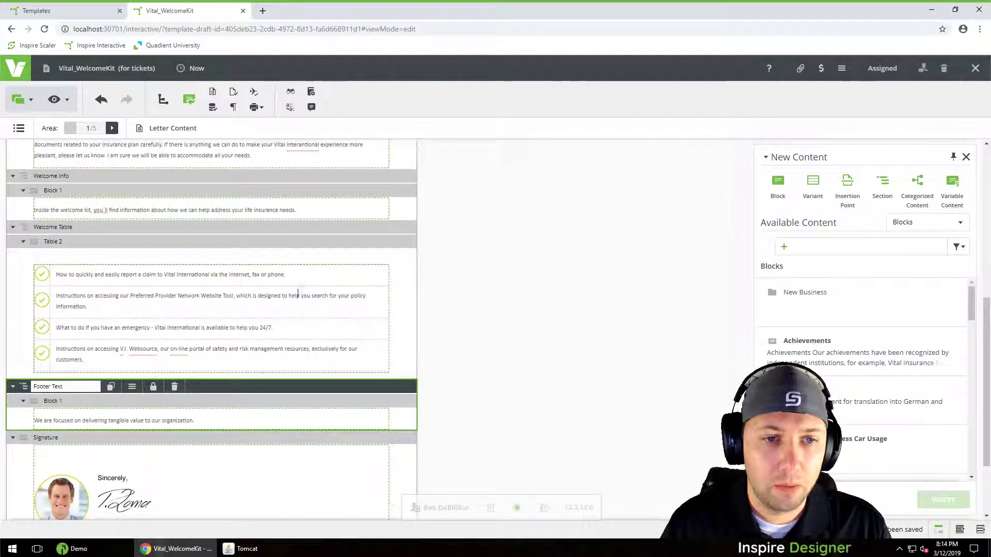
Examine the options for inserting rows, columns, headers and footers in the Welcome Table section's Table 2
{"action": "left_click", "coordinate": [221, 277]}
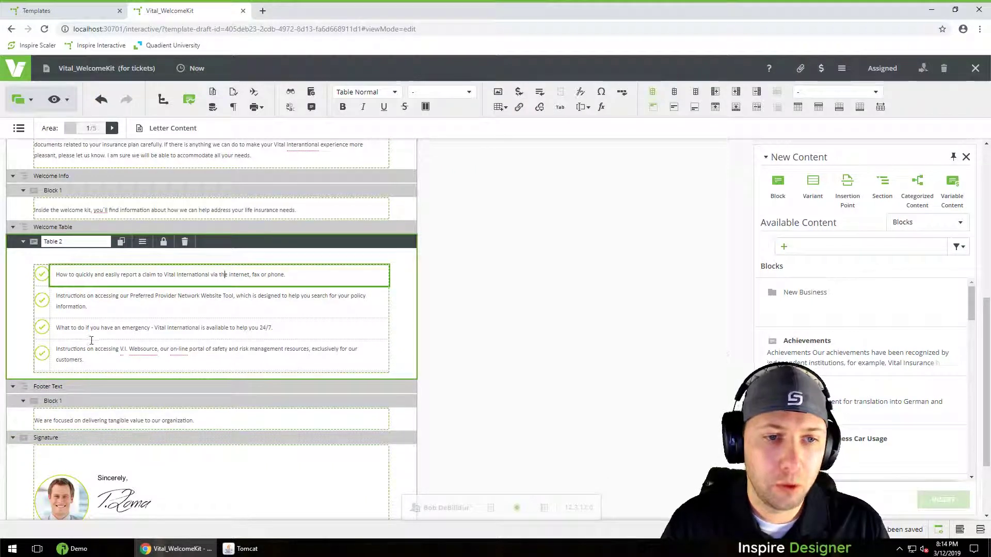
{"action": "left_click", "coordinate": [52, 307]}
{"action": "left_click", "coordinate": [47, 314]}
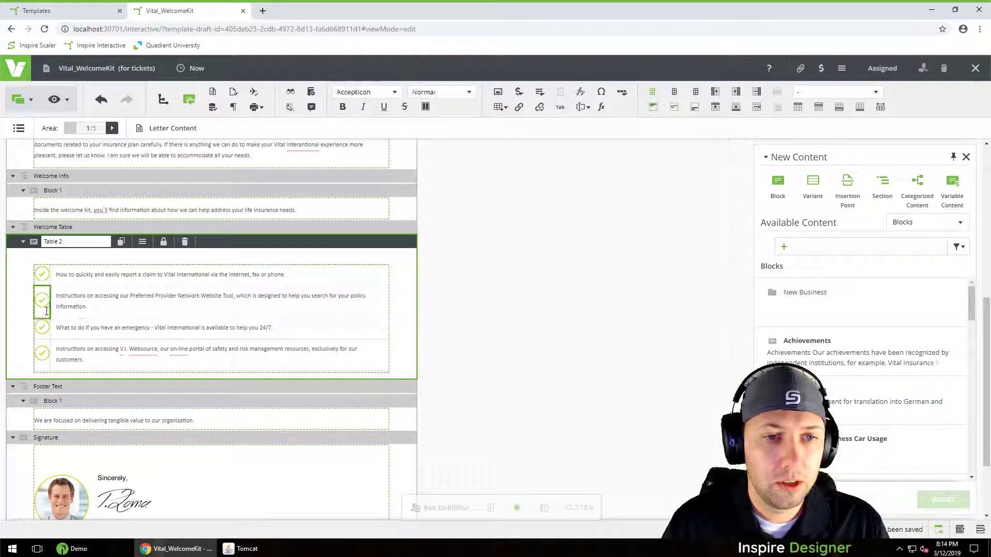
{"action": "right_click", "coordinate": [46, 315]}
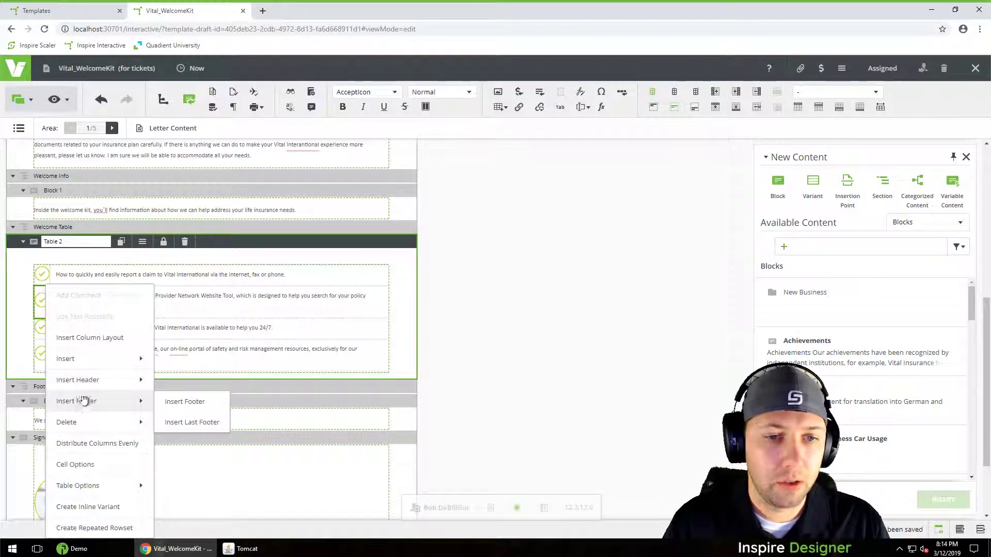
{"action": "mouse_move", "coordinate": [86, 390]}
{"action": "mouse_move", "coordinate": [93, 360]}
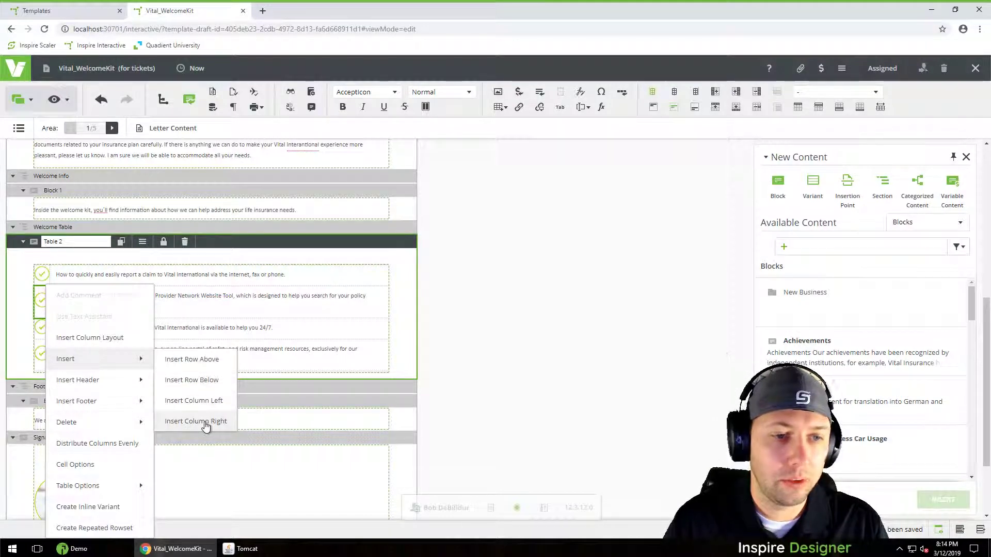
{"action": "left_click", "coordinate": [266, 328]}
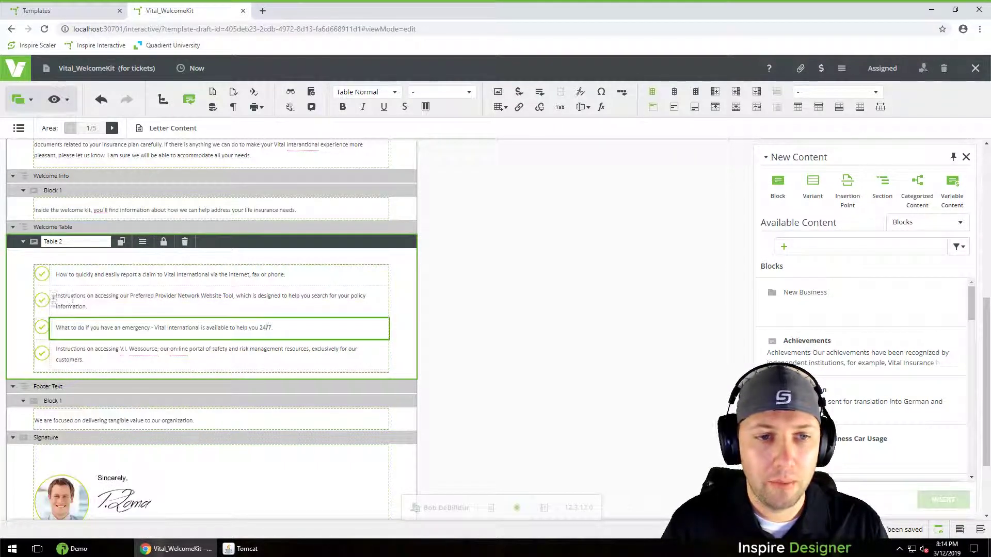
Try widening the checkmark column of Table 2 and undo the resizing each time
{"action": "left_click_drag", "start_coordinate": [50, 279], "coordinate": [92, 291]}
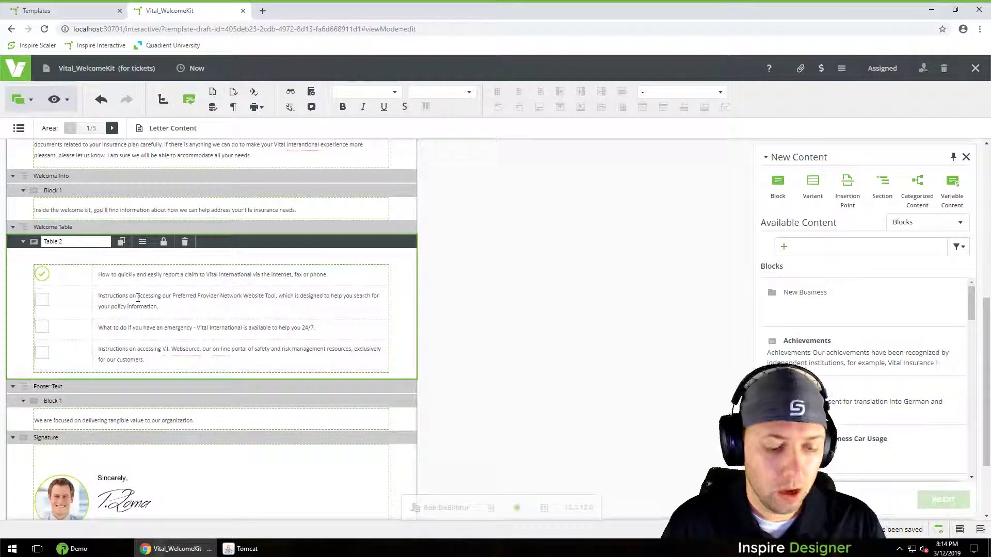
{"action": "key", "text": "ctrl+z"}
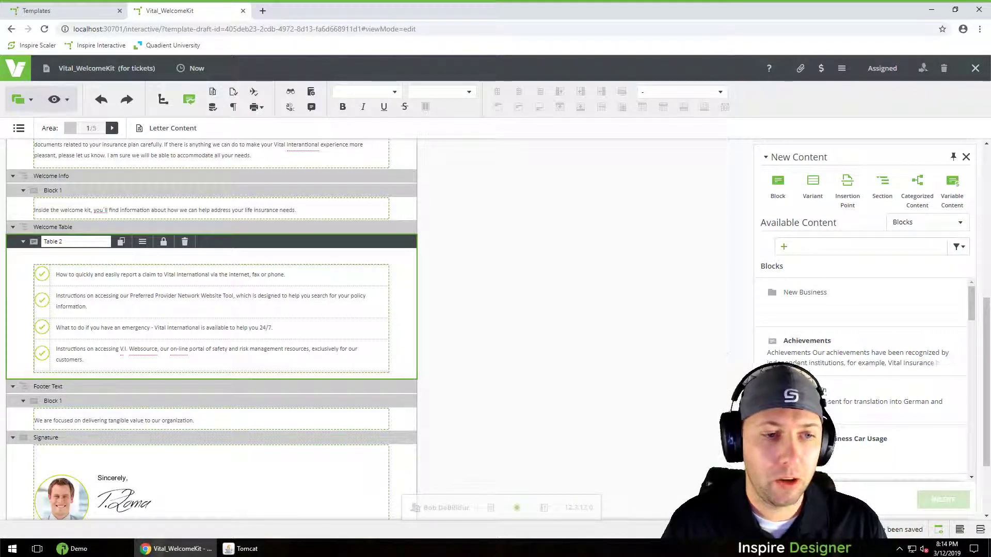
{"action": "left_click", "coordinate": [113, 333]}
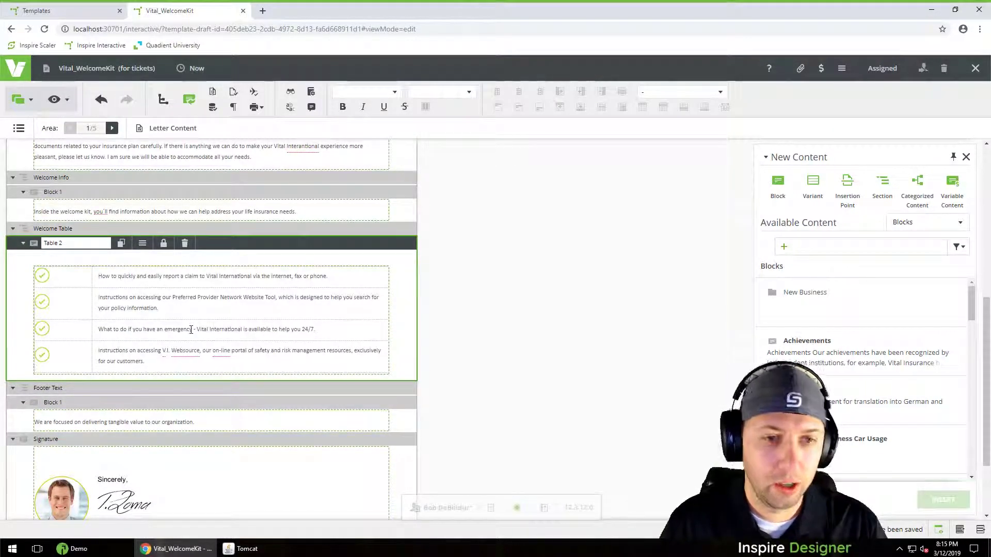
{"action": "key", "text": "ctrl+z"}
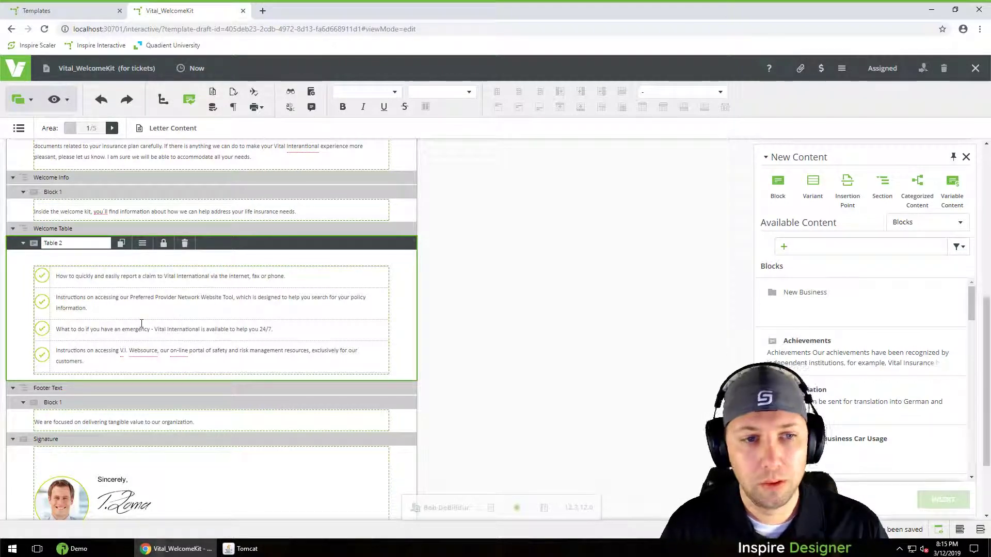
Review the Letter Content area from the Welcome Table up to the letterhead and select its Salutation section
{"action": "scroll", "coordinate": [138, 321], "scroll_direction": "up", "scroll_amount": 4}
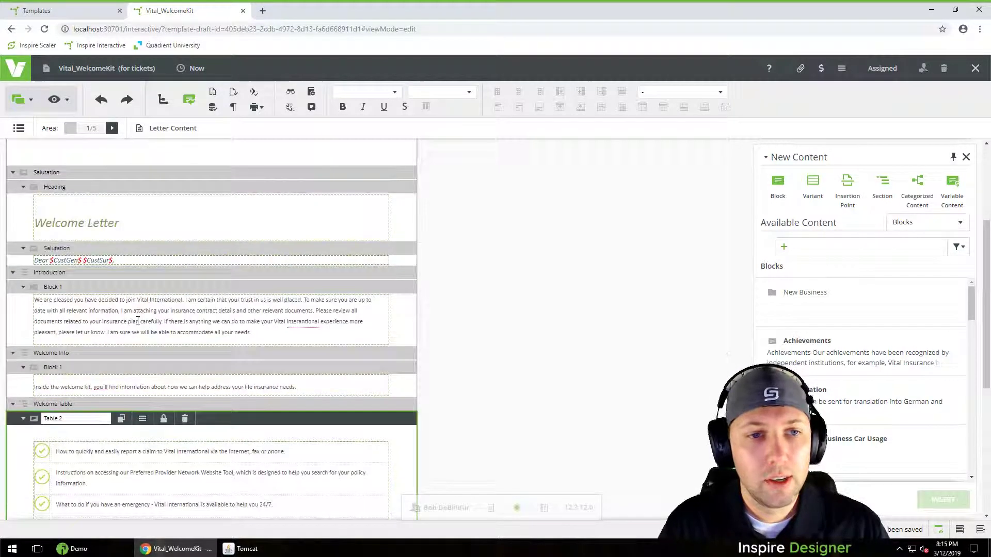
{"action": "scroll", "coordinate": [133, 204], "scroll_direction": "down", "scroll_amount": 2}
{"action": "scroll", "coordinate": [126, 187], "scroll_direction": "up", "scroll_amount": 4}
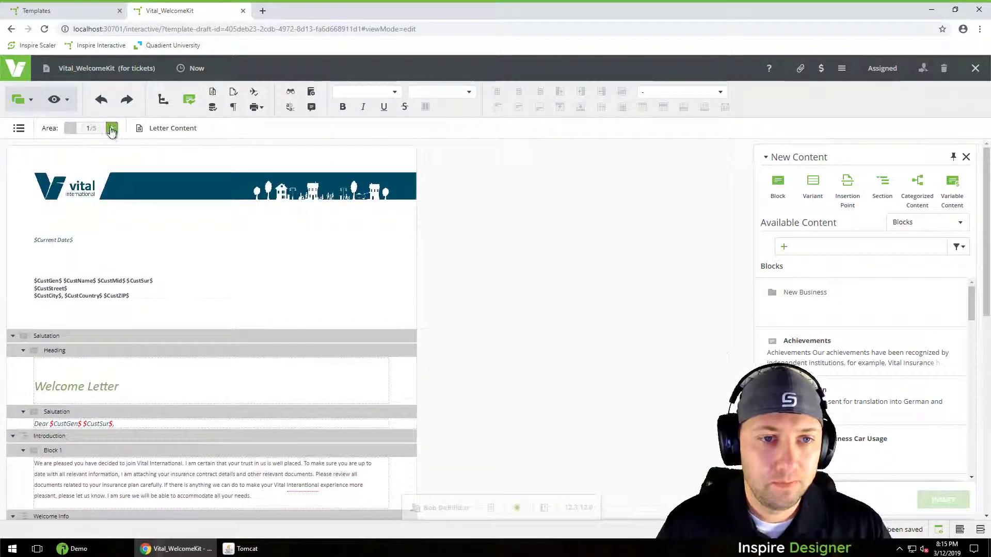
{"action": "scroll", "coordinate": [191, 373], "scroll_direction": "down", "scroll_amount": 2}
{"action": "left_click_drag", "start_coordinate": [283, 230], "coordinate": [303, 243]}
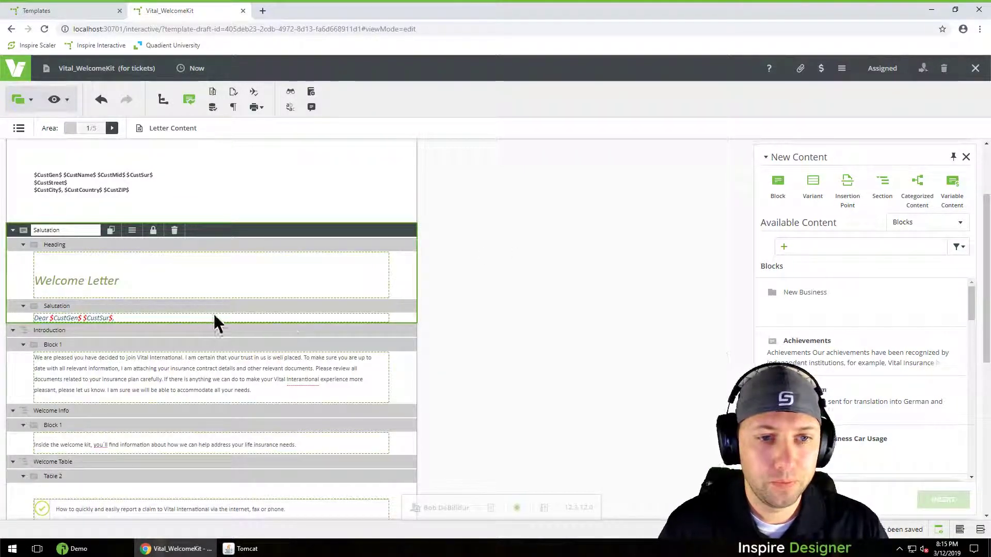
Discard the Vital_WelcomeKit template draft
{"action": "left_click", "coordinate": [943, 69]}
{"action": "left_click", "coordinate": [937, 241]}
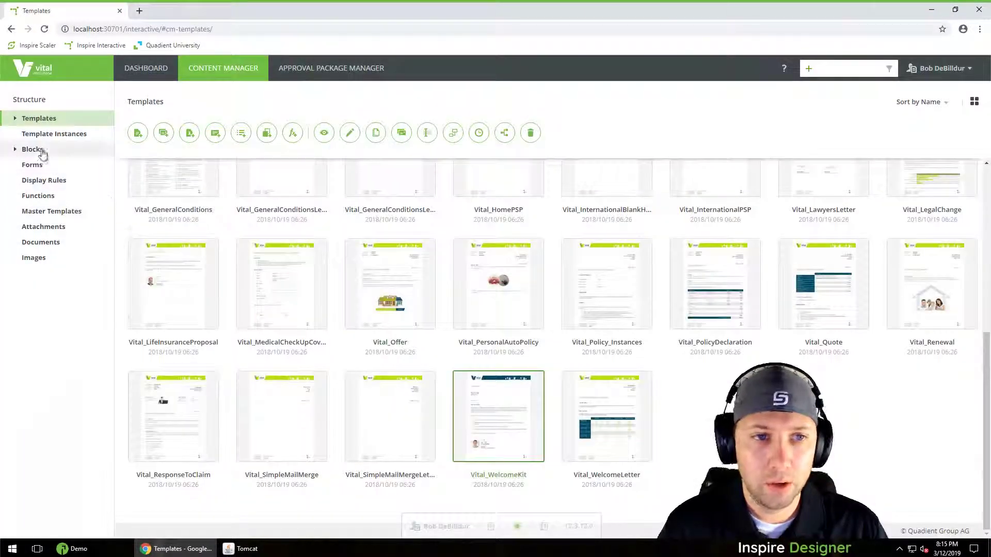
Open the Blocks library in the content manager and look through the available blocks
{"action": "left_click", "coordinate": [33, 150]}
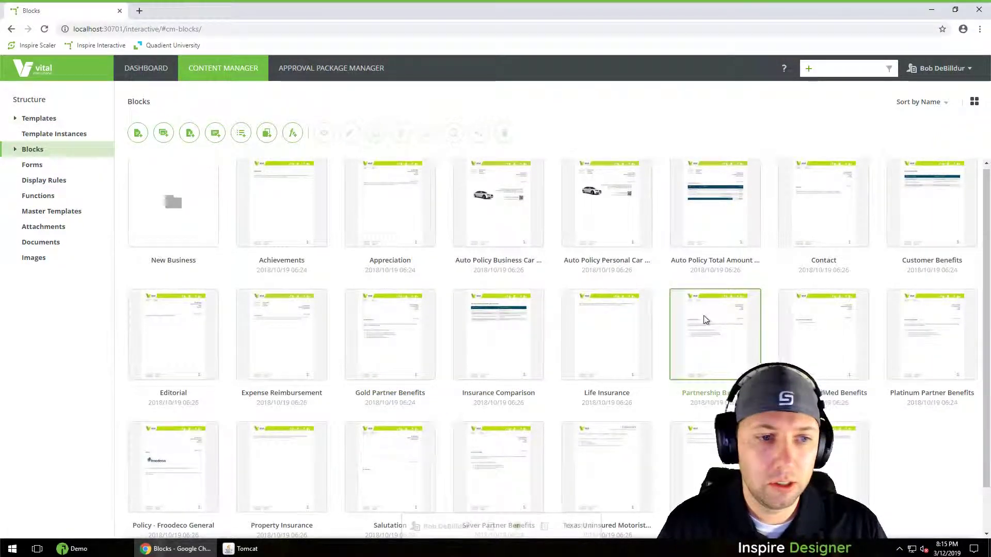
{"action": "scroll", "coordinate": [703, 320], "scroll_direction": "down", "scroll_amount": 1}
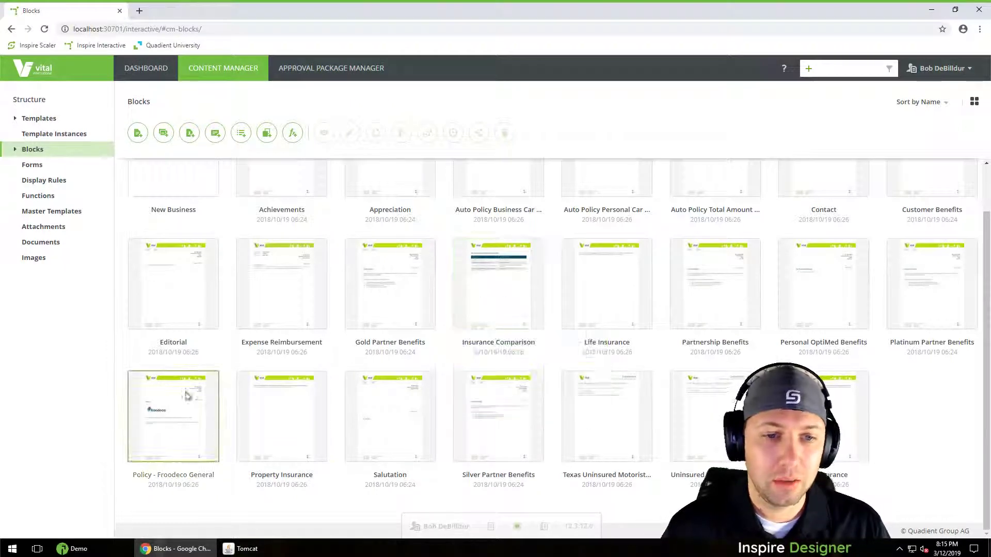
{"action": "mouse_move", "coordinate": [192, 403]}
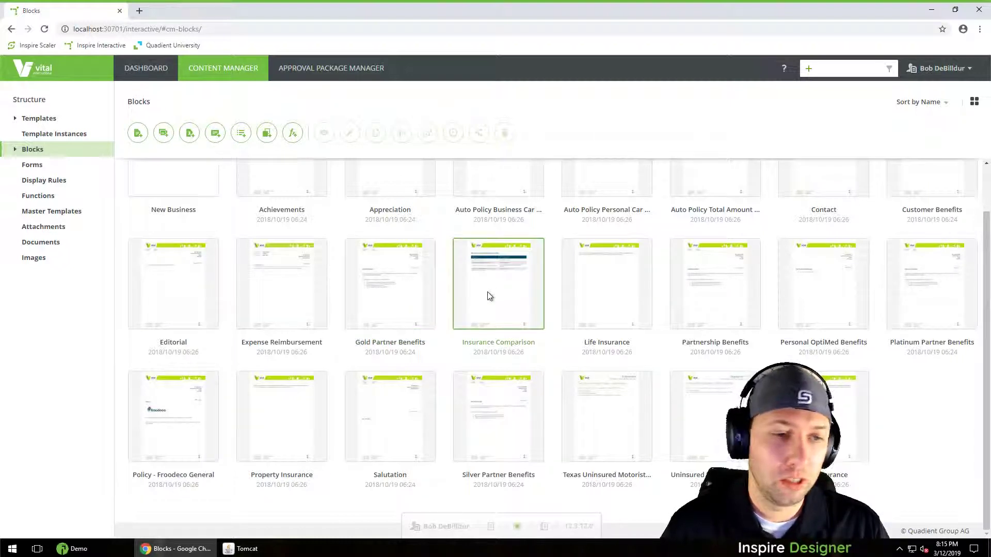
{"action": "mouse_move", "coordinate": [490, 296]}
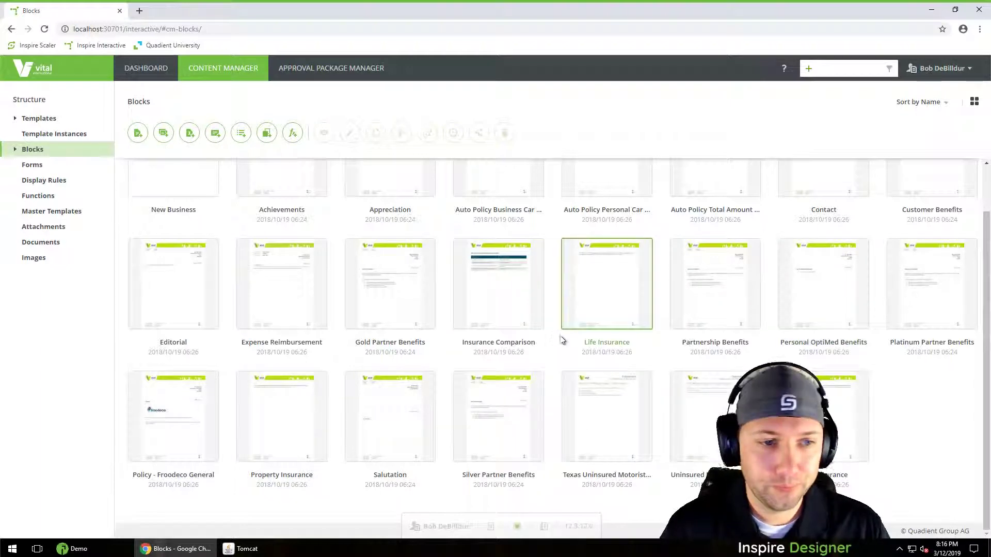
{"action": "scroll", "coordinate": [493, 311], "scroll_direction": "up", "scroll_amount": 1}
{"action": "scroll", "coordinate": [494, 311], "scroll_direction": "up", "scroll_amount": 2}
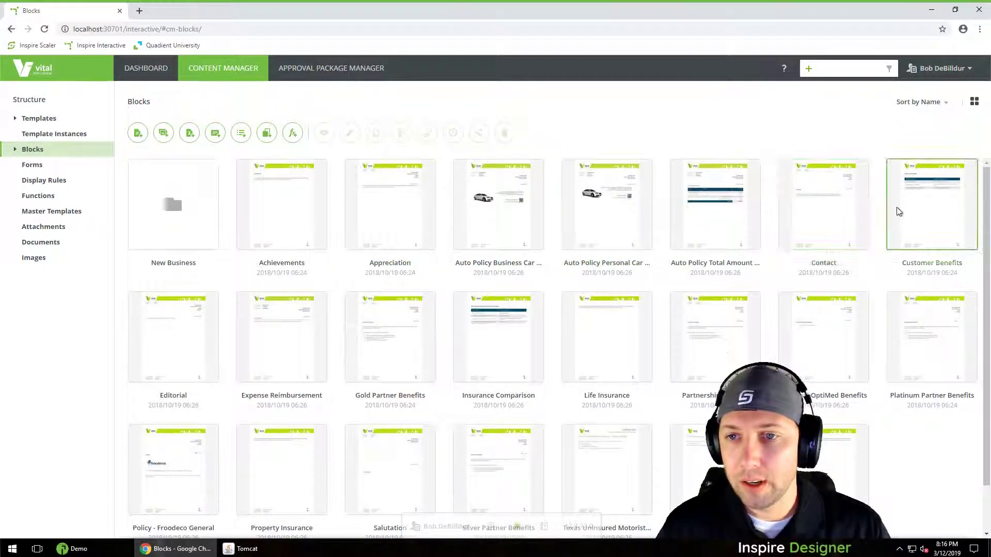
Create a draft of the Contact block and place the cursor in its contact paragraph
{"action": "right_click", "coordinate": [812, 193]}
{"action": "left_click", "coordinate": [846, 221]}
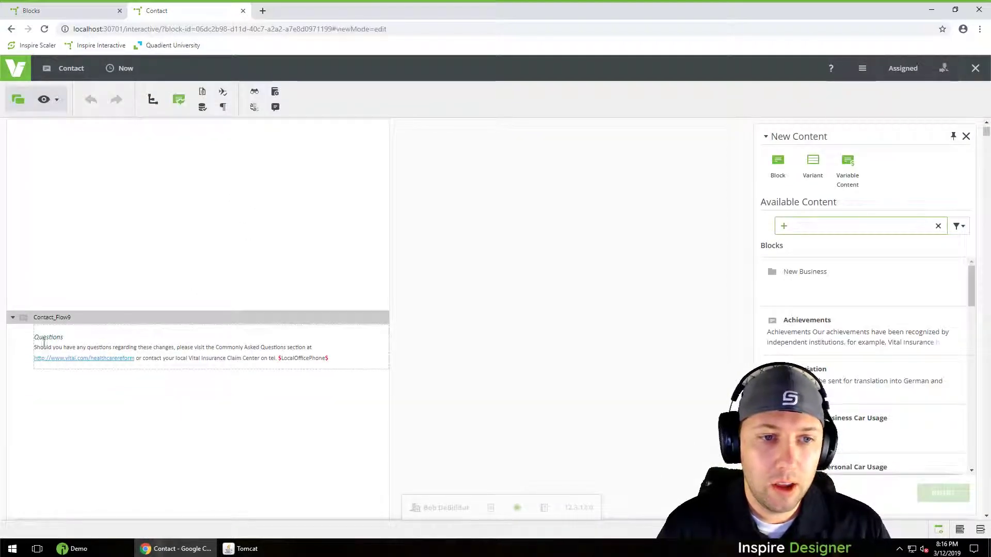
{"action": "left_click_drag", "start_coordinate": [36, 338], "coordinate": [230, 360]}
{"action": "left_click", "coordinate": [230, 359]}
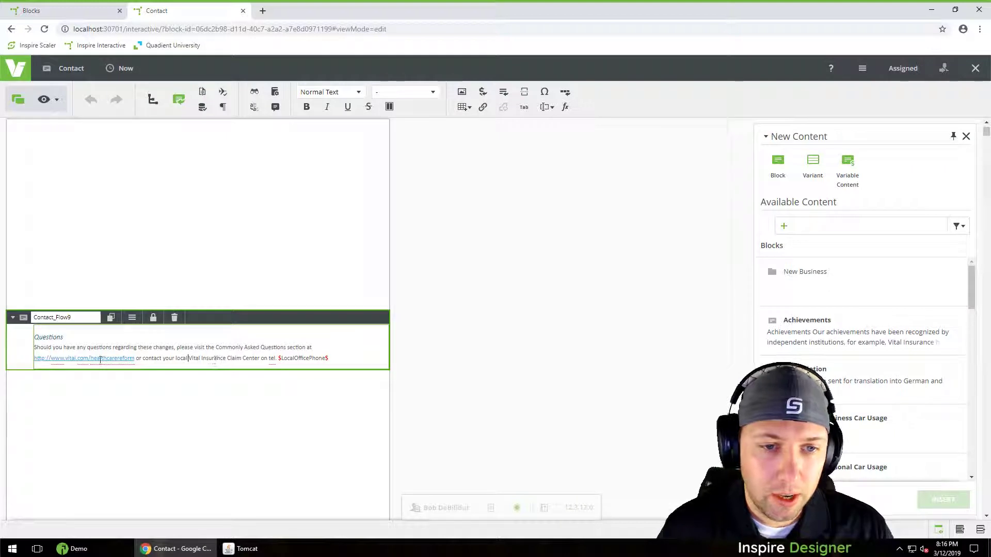
Replace the ending "form" of the paragraph's web link with "survey"
{"action": "left_click_drag", "start_coordinate": [135, 359], "coordinate": [121, 359]}
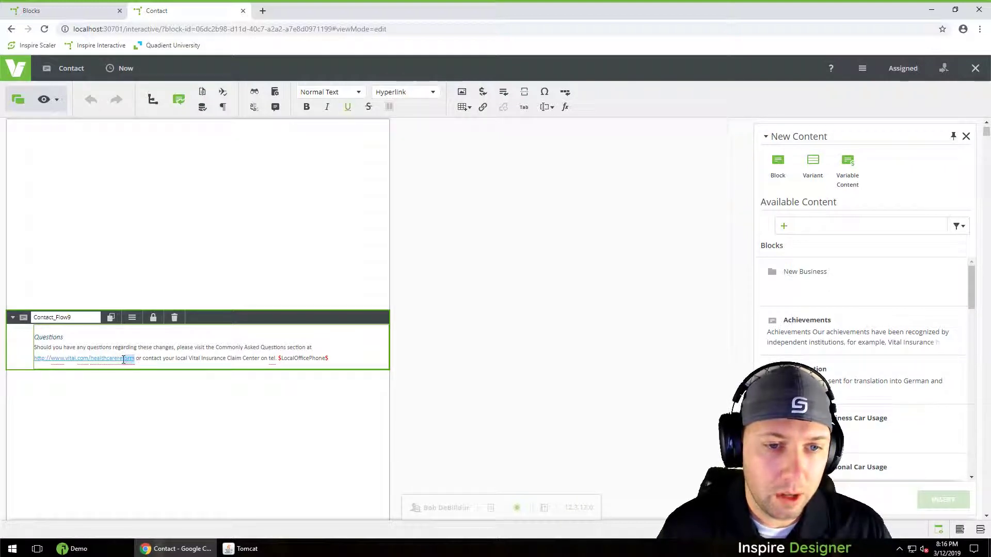
{"action": "type", "text": "surv"}
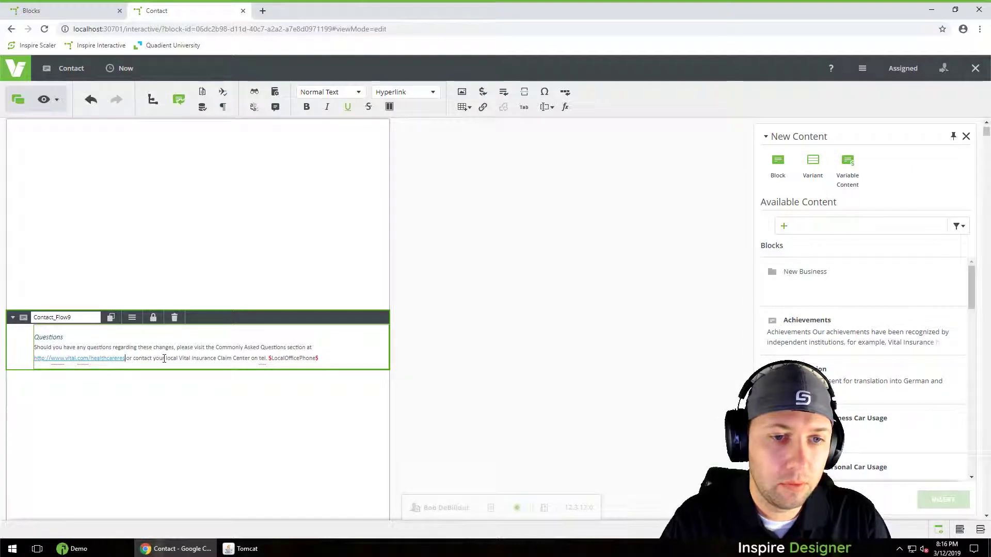
{"action": "type", "text": "ey"}
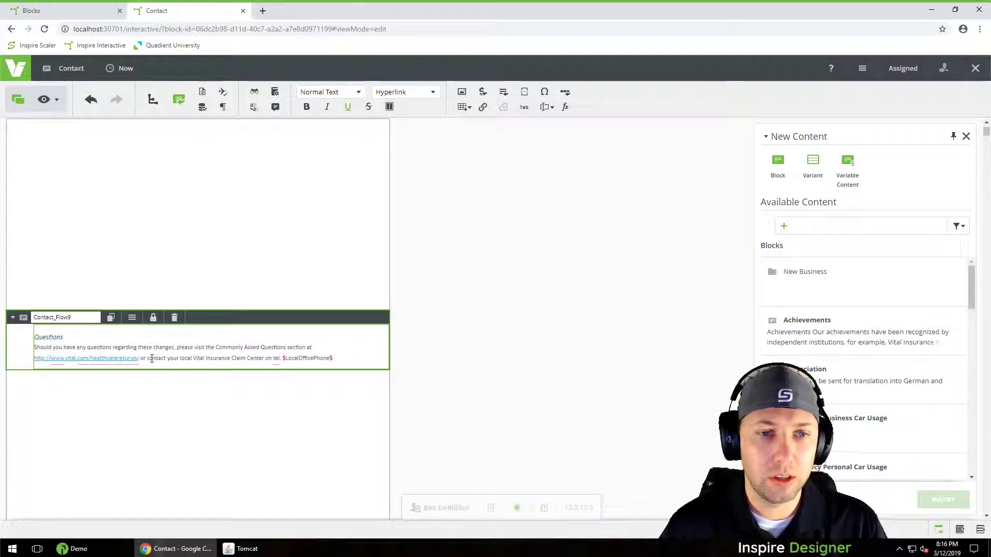
Apply the Main Title paragraph style to the Questions heading in the Contact block
{"action": "left_click_drag", "start_coordinate": [67, 338], "coordinate": [34, 338]}
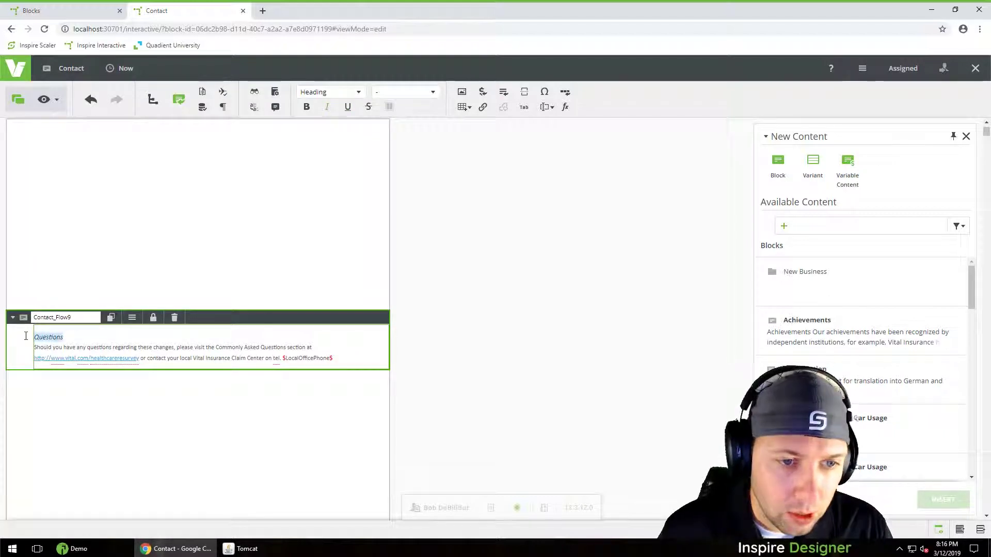
{"action": "left_click", "coordinate": [360, 93]}
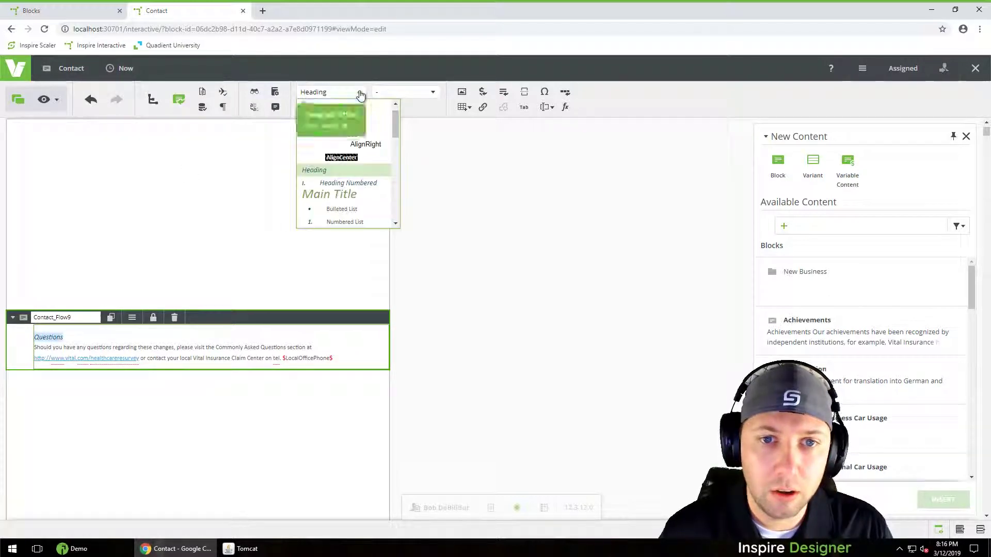
{"action": "left_click", "coordinate": [342, 194]}
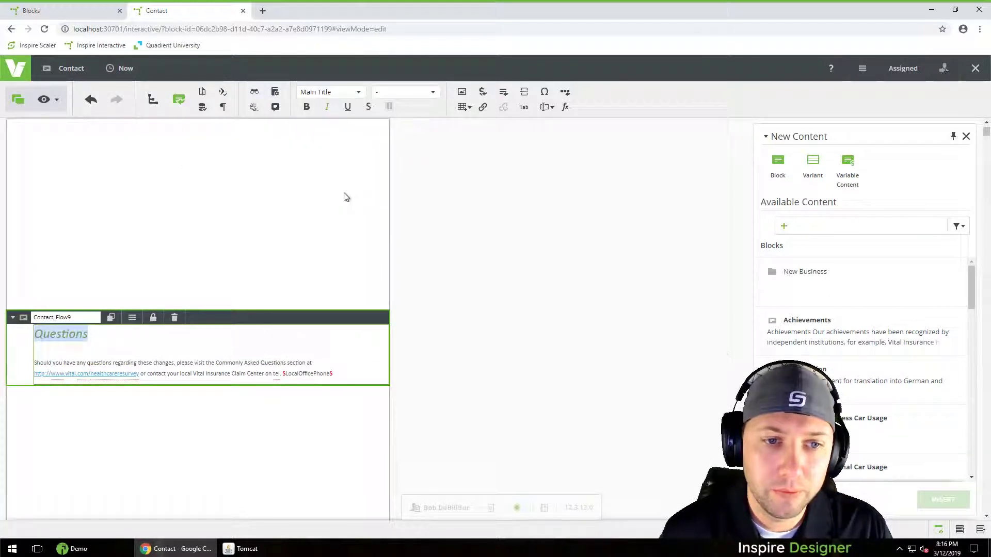
{"action": "left_click", "coordinate": [121, 339]}
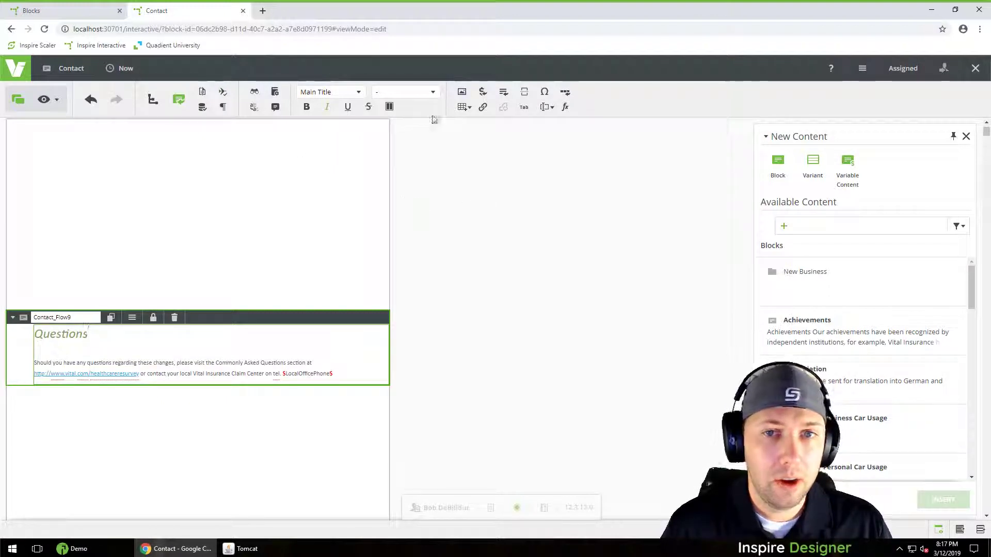
Examine the Contact block's dependencies in its properties and close the draft
{"action": "left_click", "coordinate": [864, 69]}
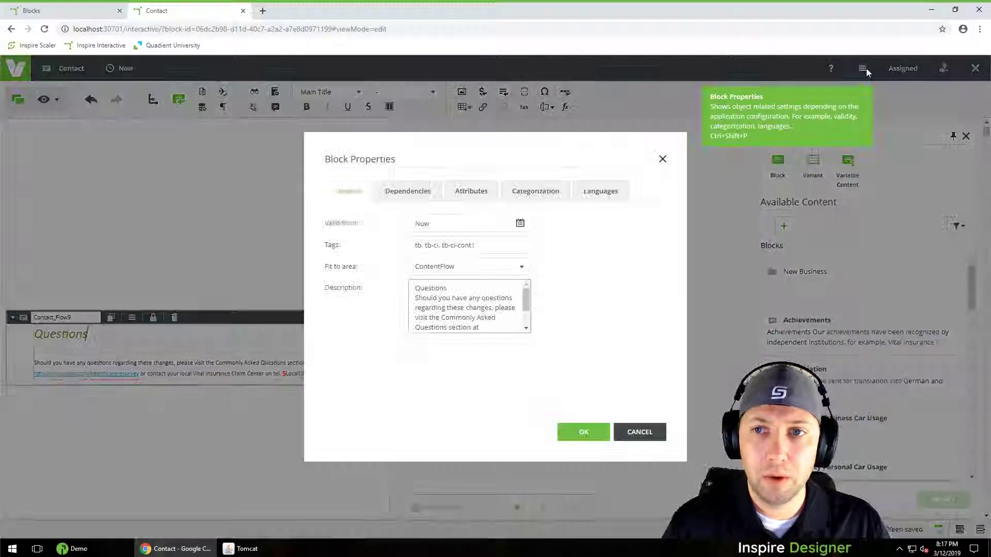
{"action": "left_click", "coordinate": [411, 195]}
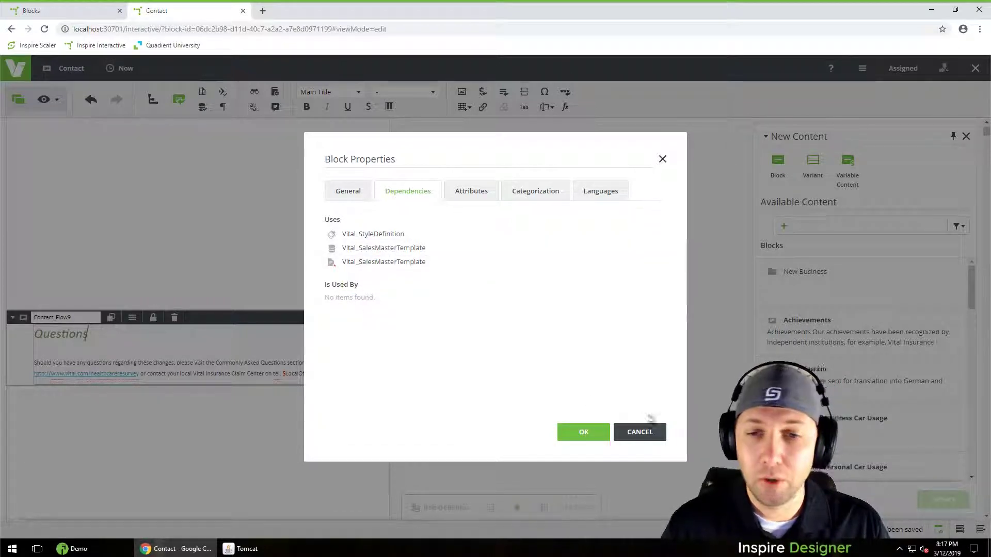
{"action": "left_click", "coordinate": [650, 436]}
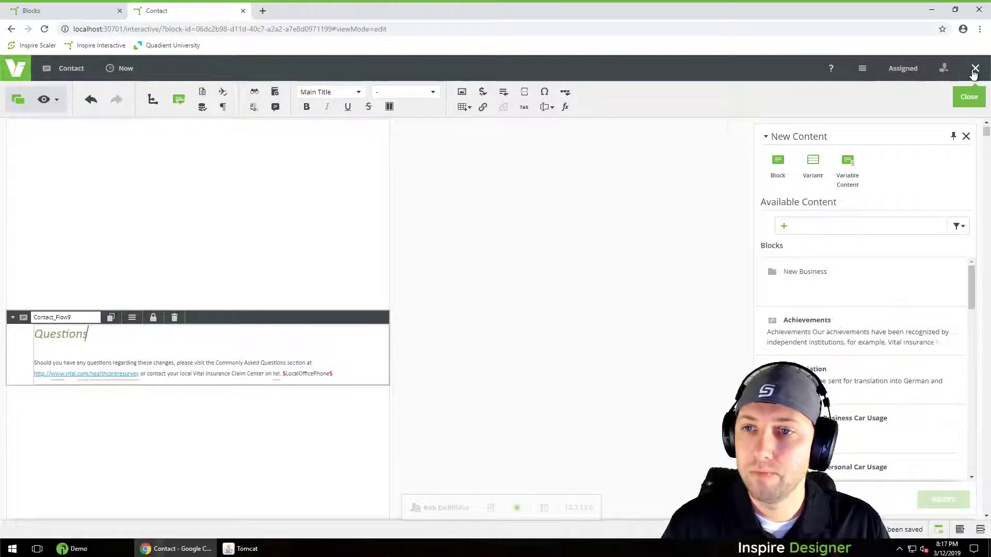
{"action": "left_click", "coordinate": [975, 68]}
Create a draft of the Vital Insurance block from the Blocks library
{"action": "right_click", "coordinate": [849, 194]}
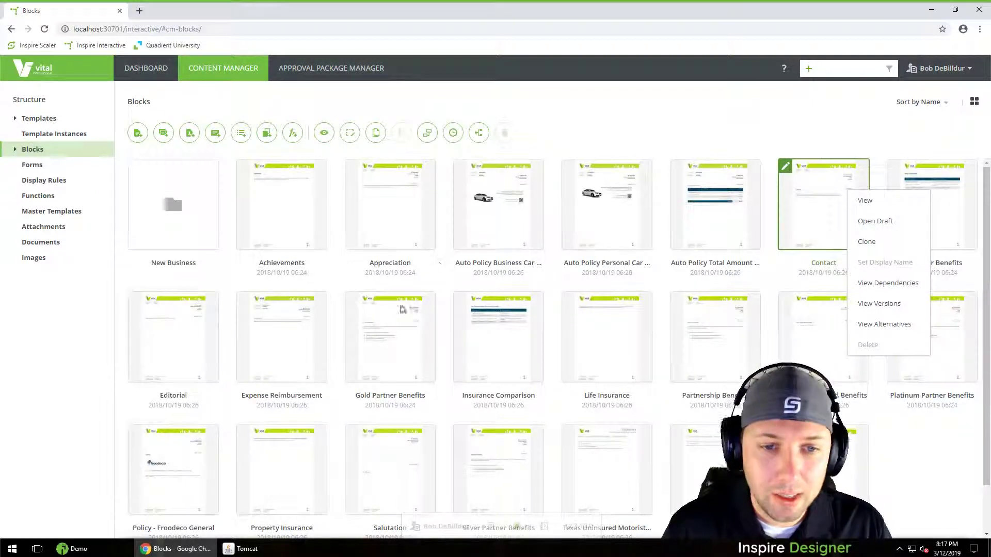
{"action": "scroll", "coordinate": [500, 340], "scroll_direction": "down", "scroll_amount": 1}
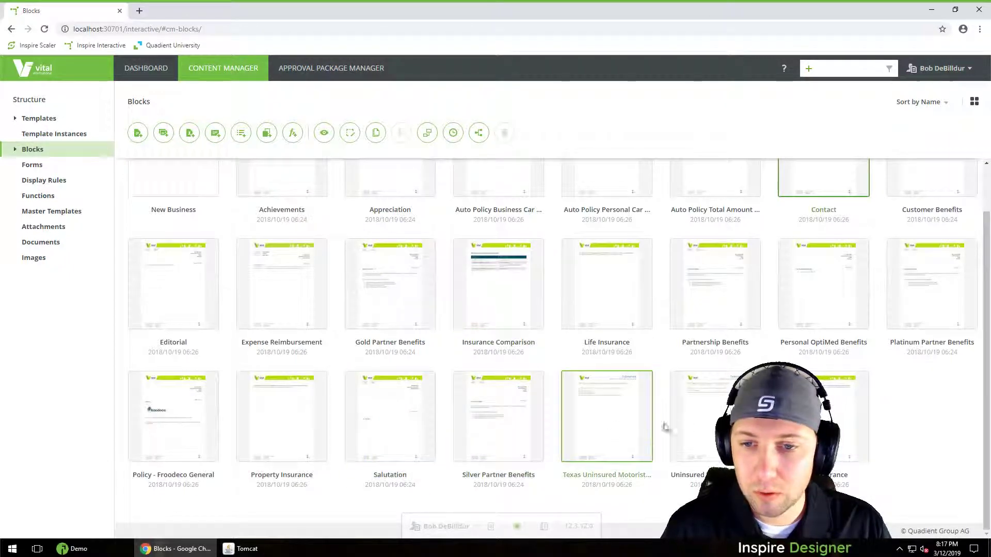
{"action": "right_click", "coordinate": [821, 249]}
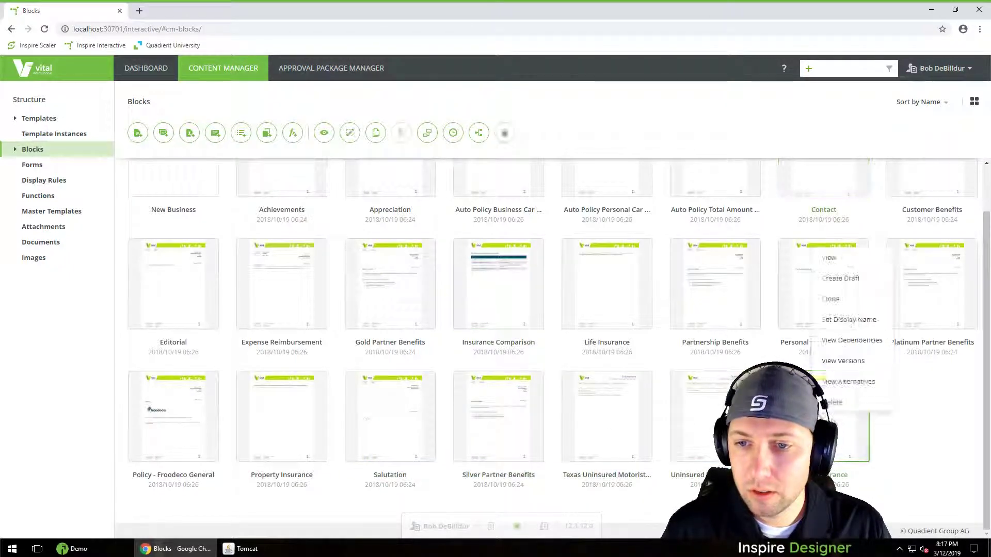
{"action": "left_click", "coordinate": [848, 281]}
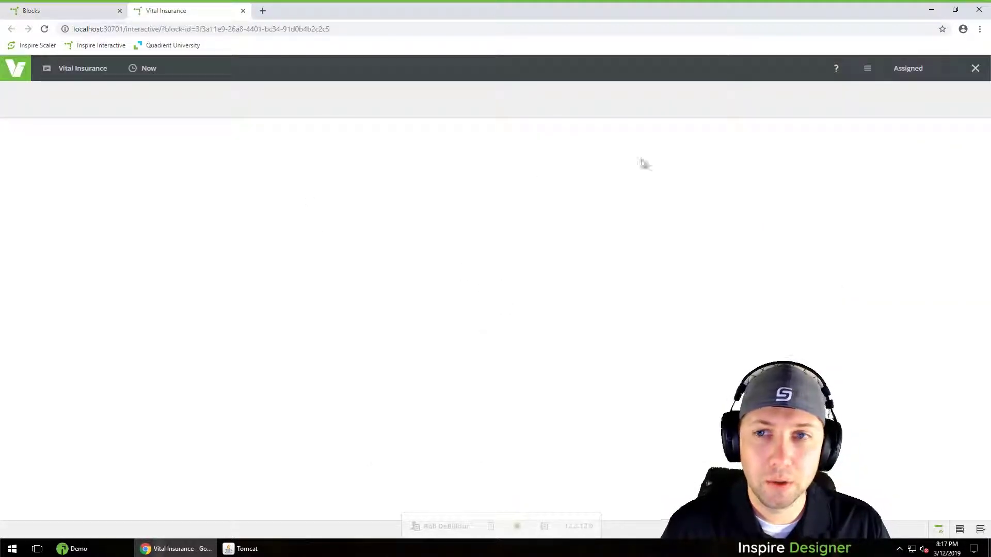
Examine the Vital Insurance block's dependencies in its properties and close the draft
{"action": "left_click", "coordinate": [865, 69]}
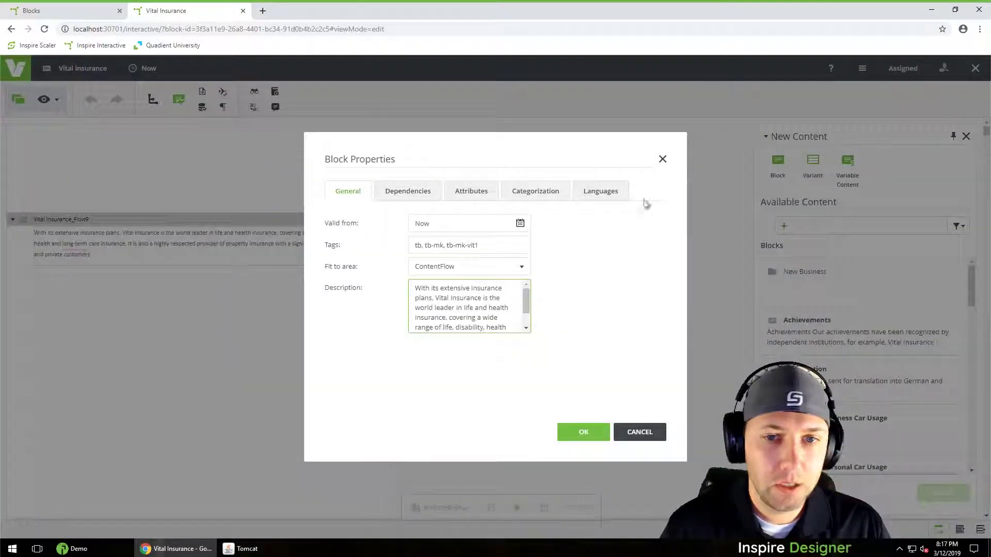
{"action": "left_click", "coordinate": [431, 195]}
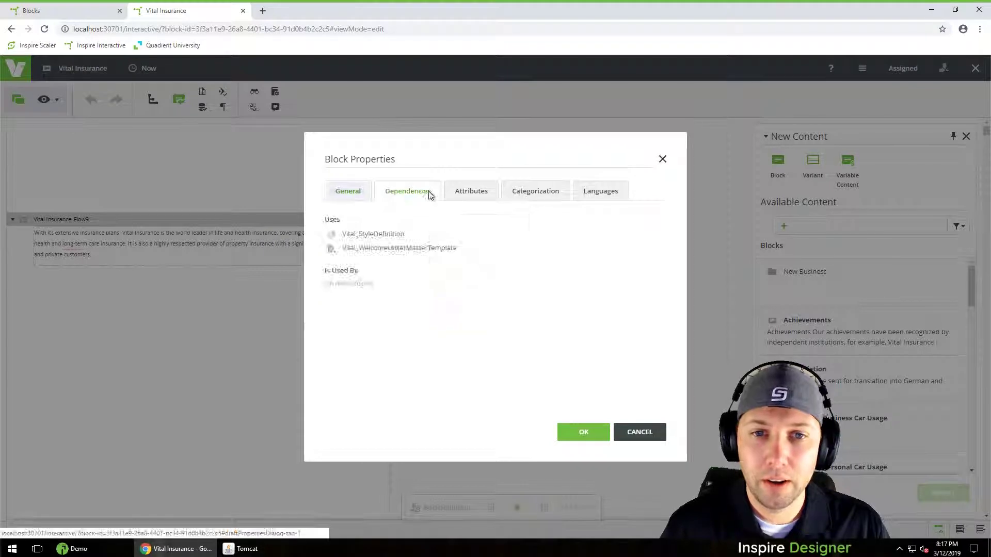
{"action": "left_click", "coordinate": [589, 431]}
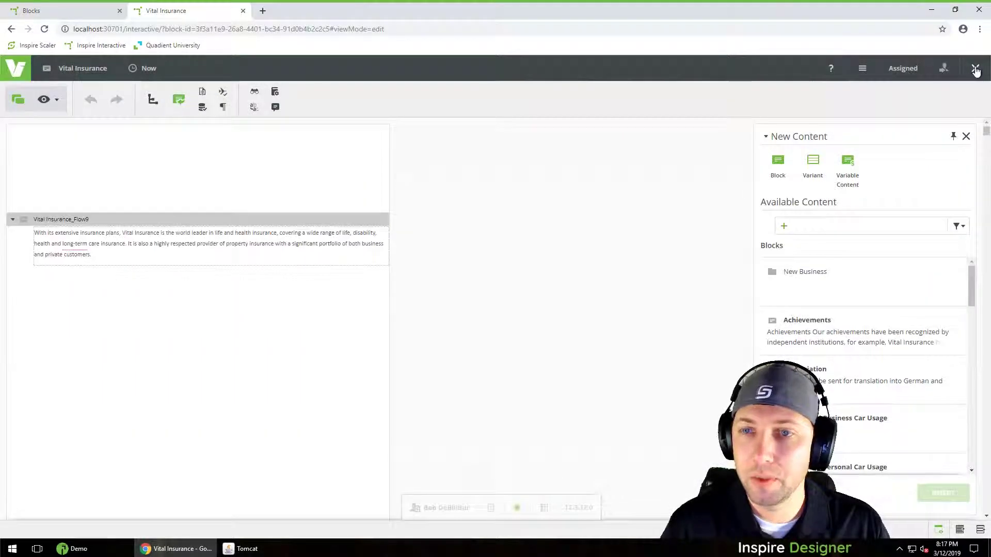
{"action": "left_click", "coordinate": [976, 68]}
Create a draft of the Achievements block from the Blocks library
{"action": "scroll", "coordinate": [578, 298], "scroll_direction": "up", "scroll_amount": 2}
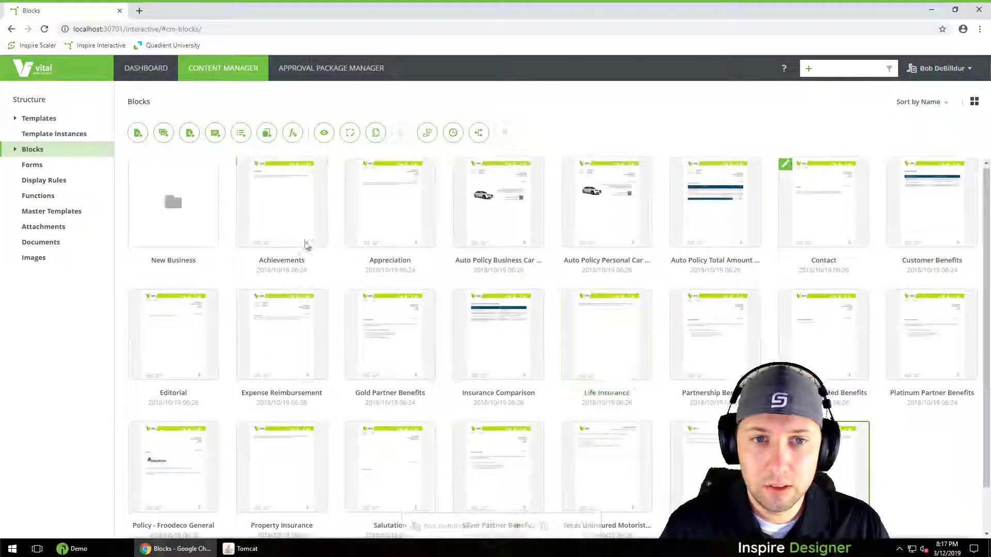
{"action": "right_click", "coordinate": [275, 219]}
{"action": "left_click", "coordinate": [291, 244]}
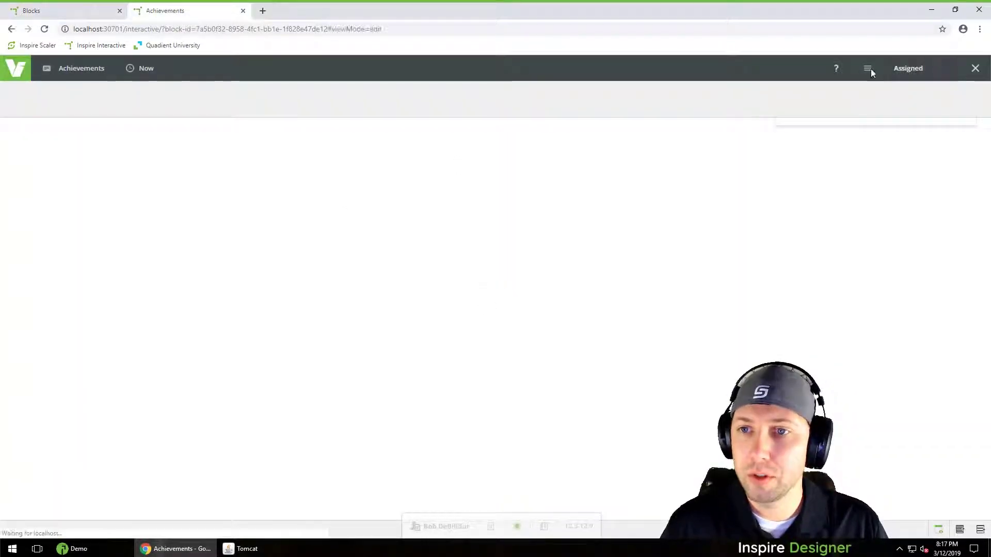
Examine the Achievements block's dependencies, close the draft and return to the Templates library
{"action": "left_click", "coordinate": [863, 72]}
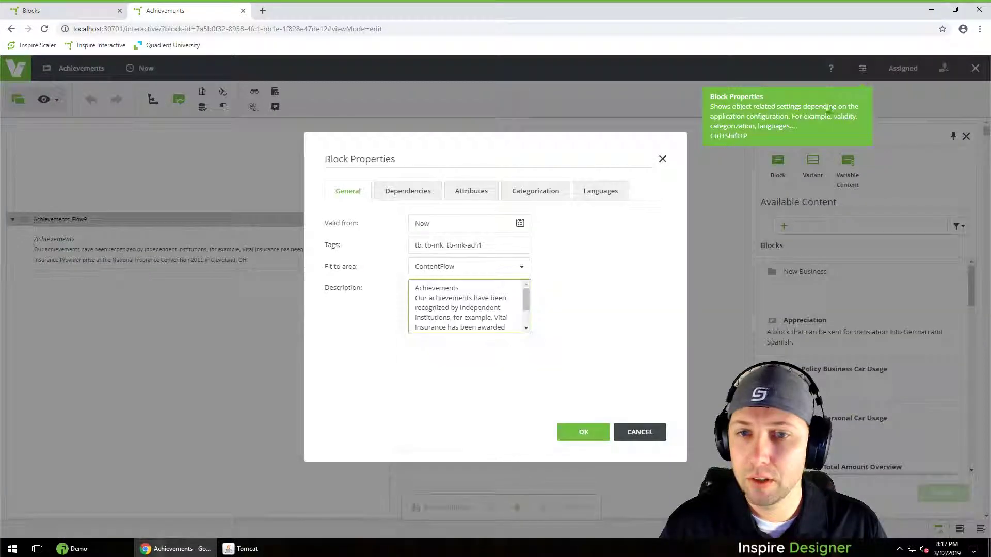
{"action": "left_click", "coordinate": [413, 197]}
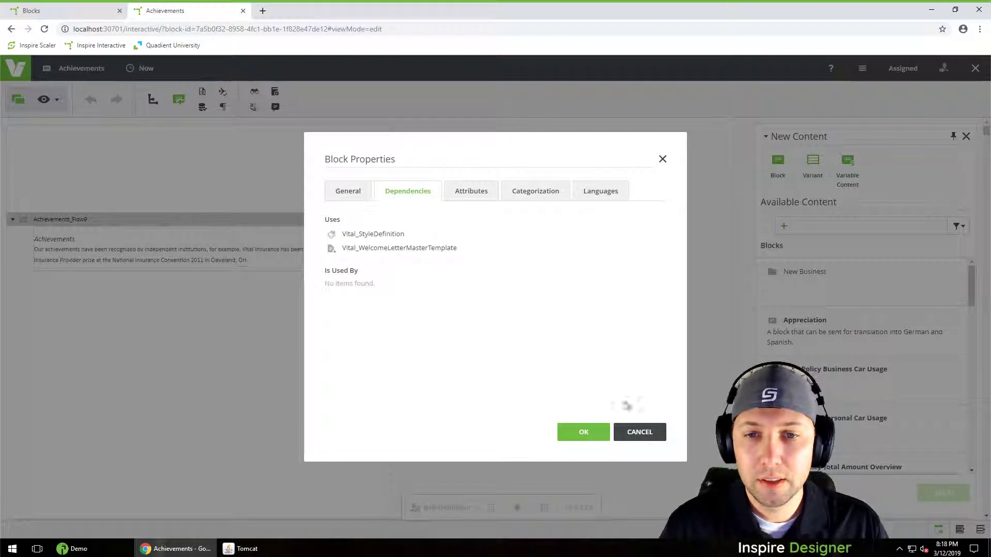
{"action": "left_click", "coordinate": [640, 432]}
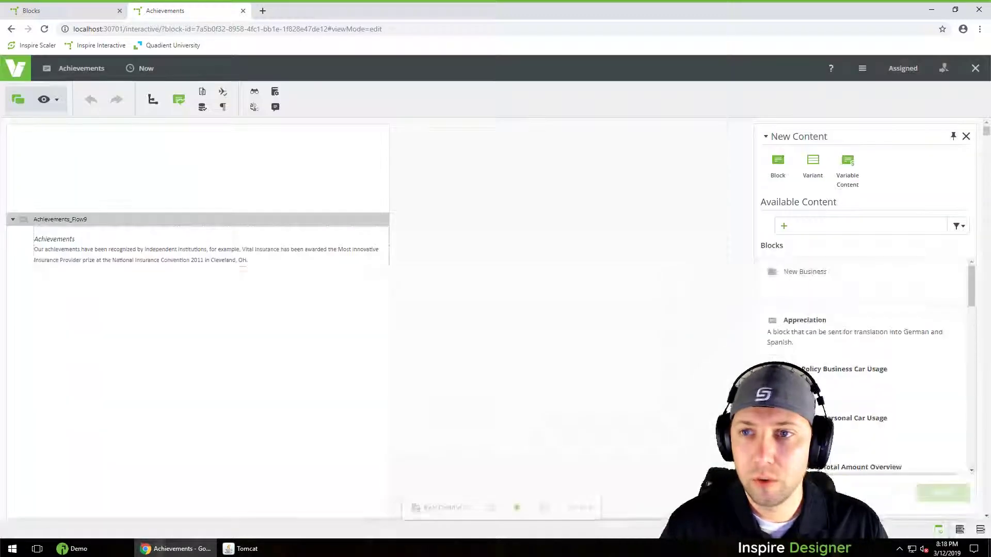
{"action": "left_click", "coordinate": [975, 68]}
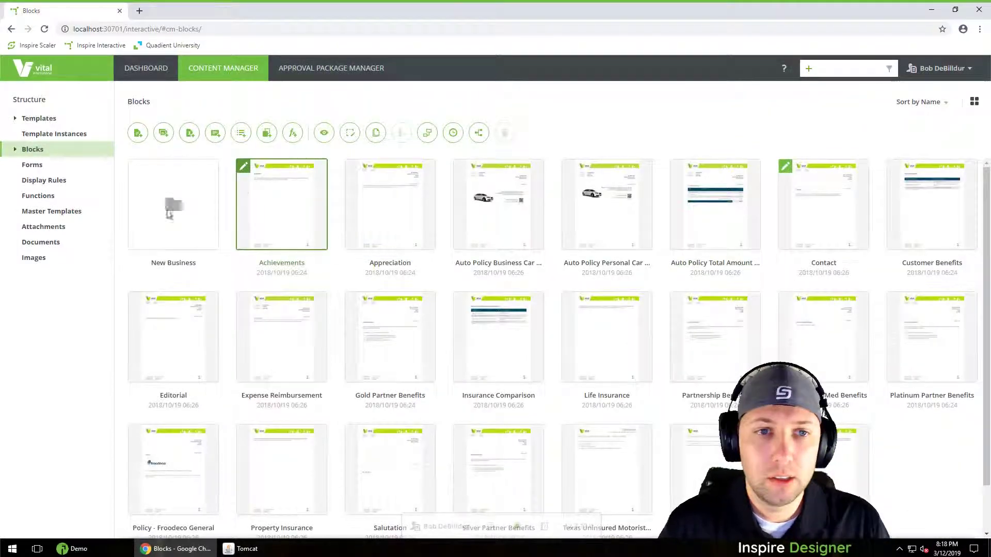
{"action": "left_click", "coordinate": [46, 123]}
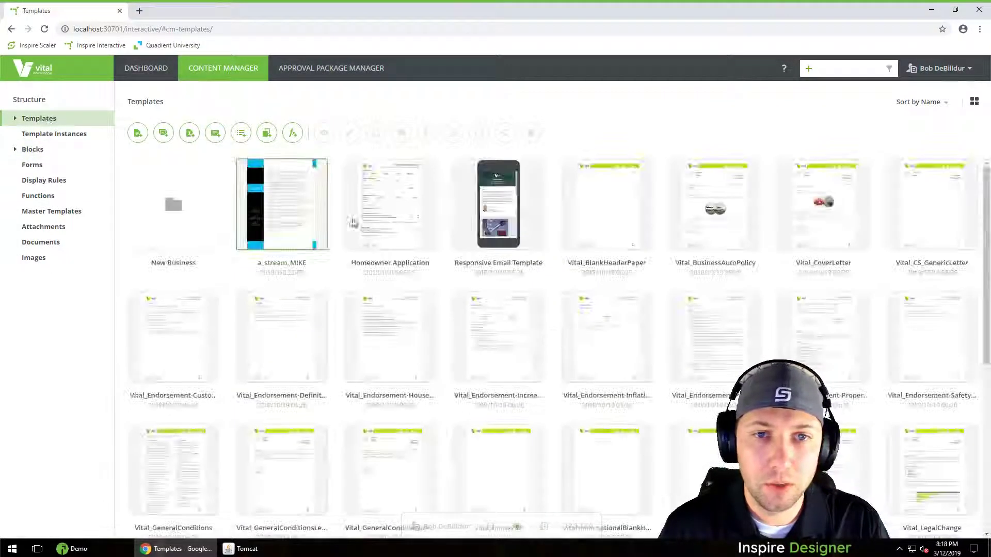
Create a draft of the a_stream_MIKE template, copy the text of its Paragraph1 block and close the draft
{"action": "double_click", "coordinate": [299, 199]}
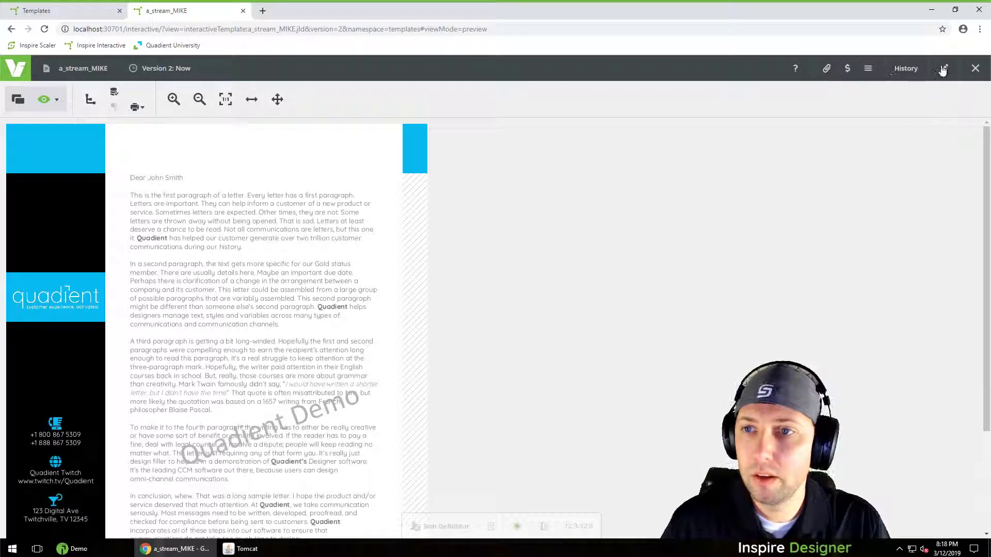
{"action": "left_click", "coordinate": [942, 71]}
{"action": "left_click", "coordinate": [937, 212]}
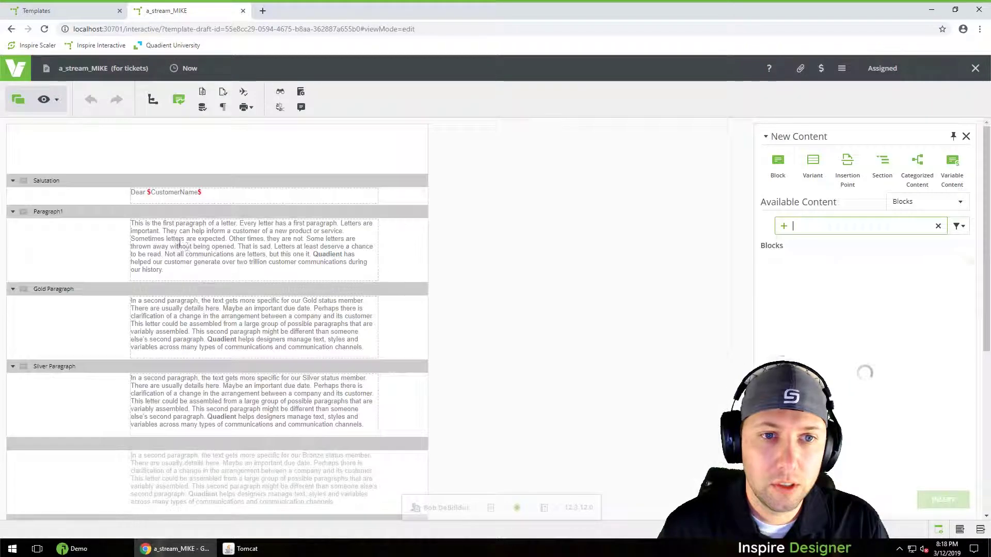
{"action": "left_click", "coordinate": [161, 269]}
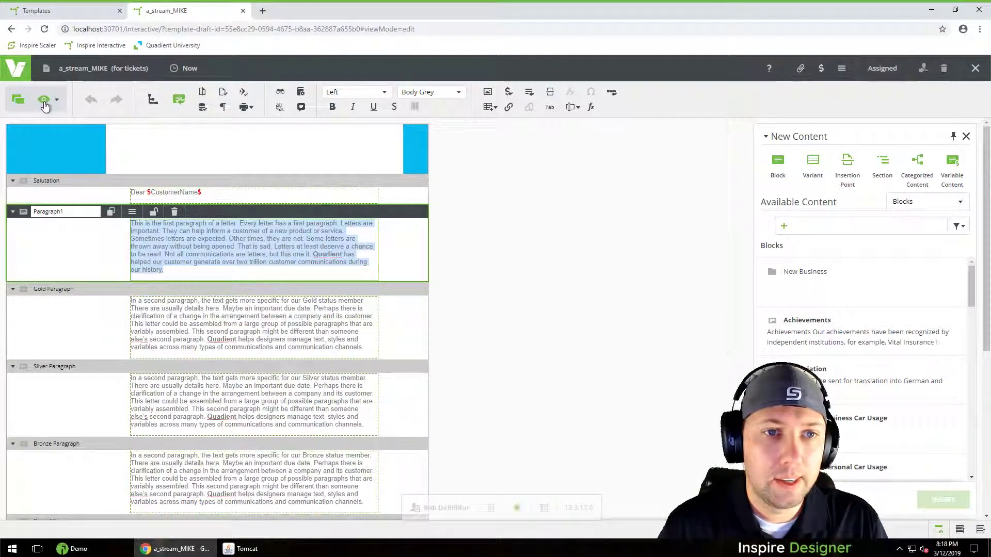
{"action": "left_click", "coordinate": [975, 68]}
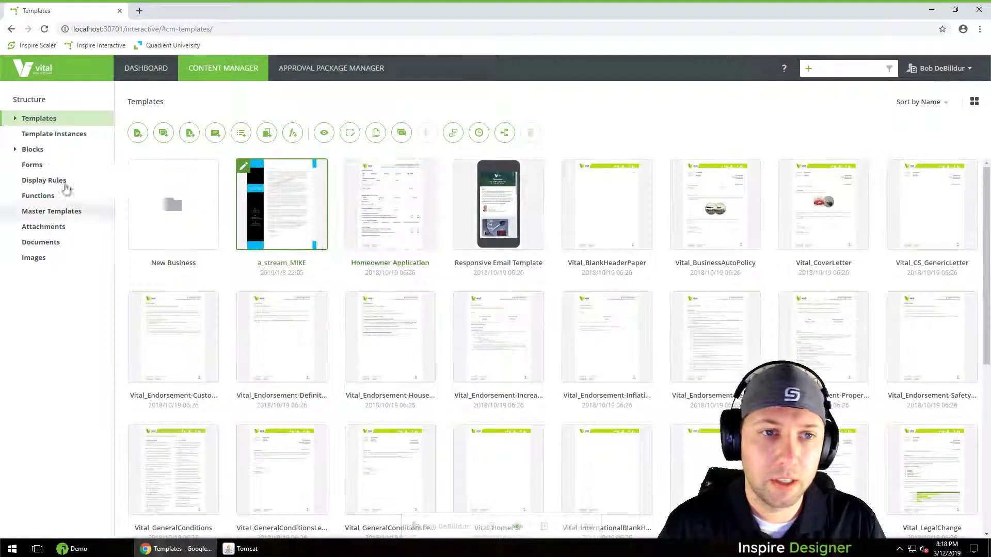
Switch to another demo user and open the Blocks library in the content manager
{"action": "left_click", "coordinate": [32, 149]}
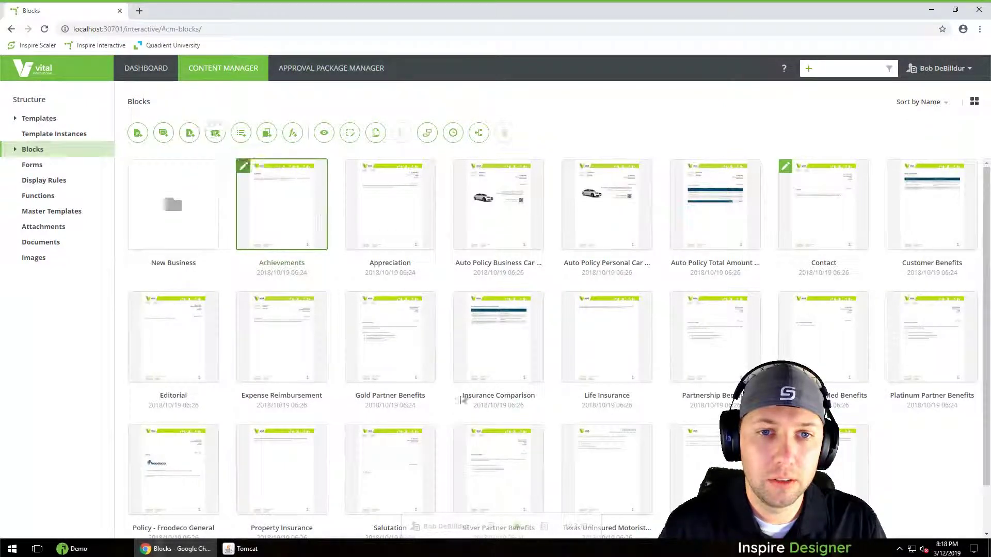
{"action": "left_click", "coordinate": [444, 527]}
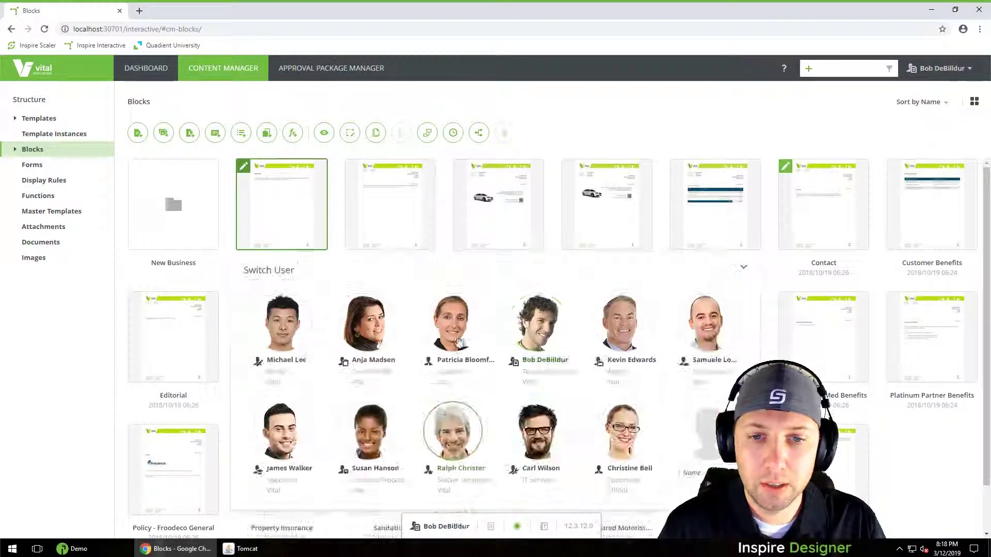
{"action": "left_click", "coordinate": [456, 330]}
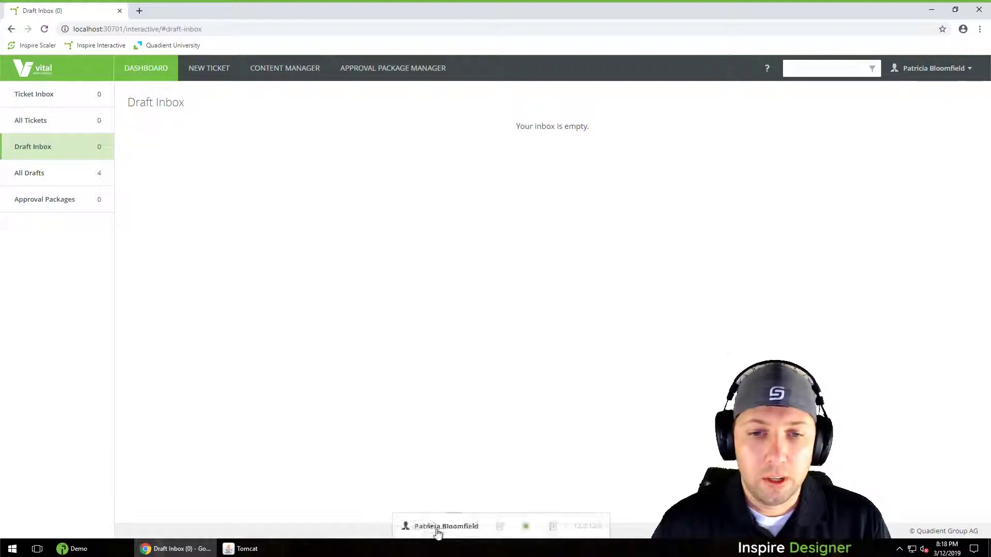
{"action": "left_click", "coordinate": [272, 78]}
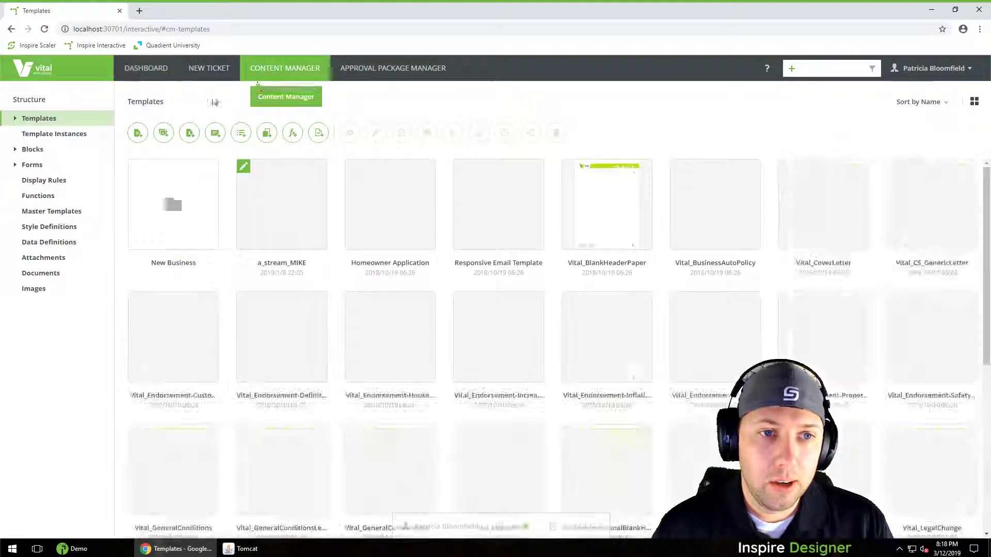
{"action": "left_click", "coordinate": [40, 152]}
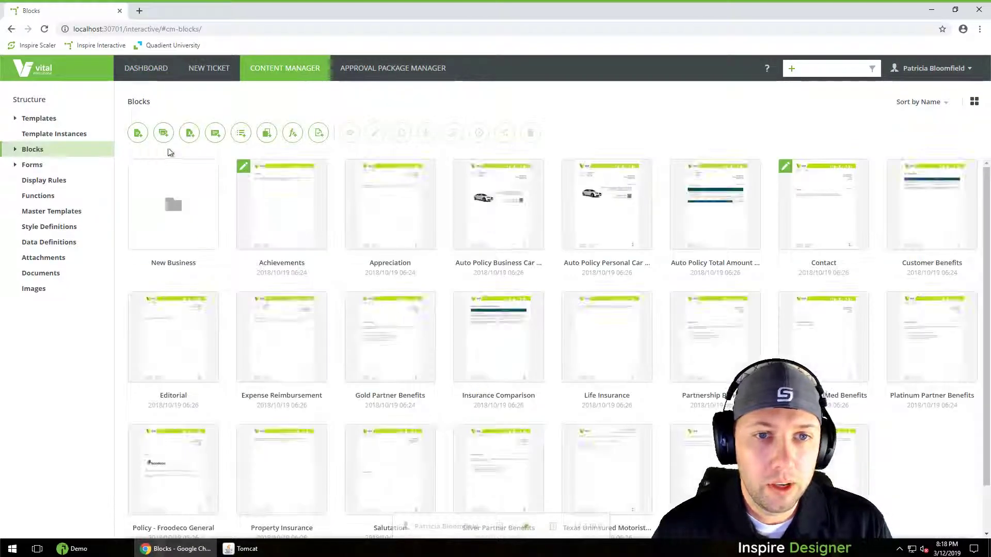
Create a block named Paragraph1 in the Shared folder with source a_stream, and insert a content block containing the copied first paragraph
{"action": "left_click", "coordinate": [214, 136]}
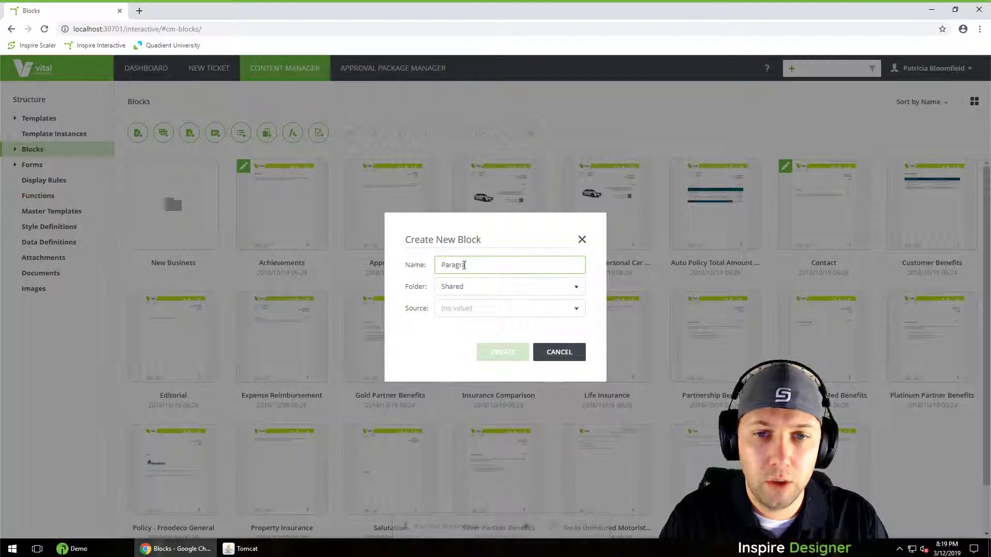
{"action": "left_click", "coordinate": [454, 308]}
{"action": "left_click", "coordinate": [459, 336]}
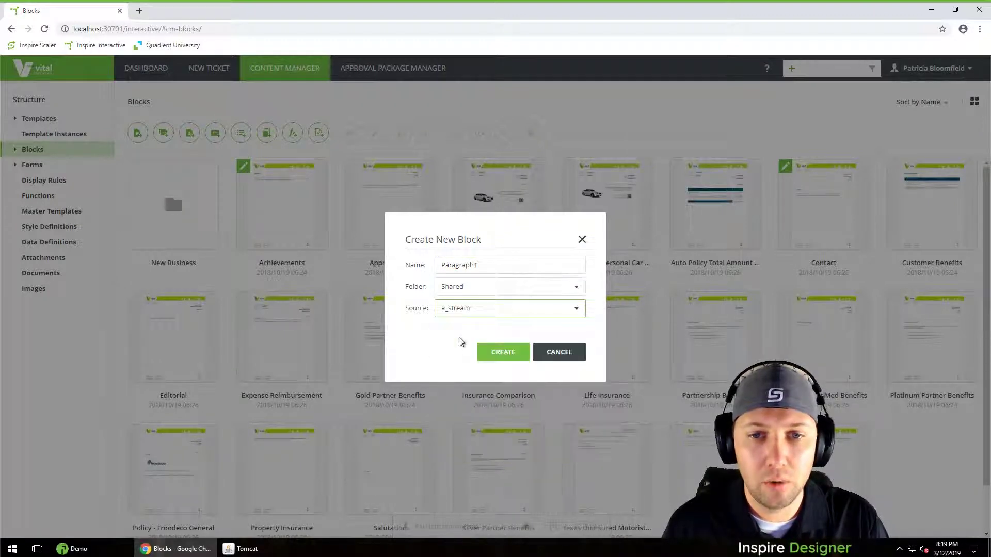
{"action": "left_click", "coordinate": [500, 353]}
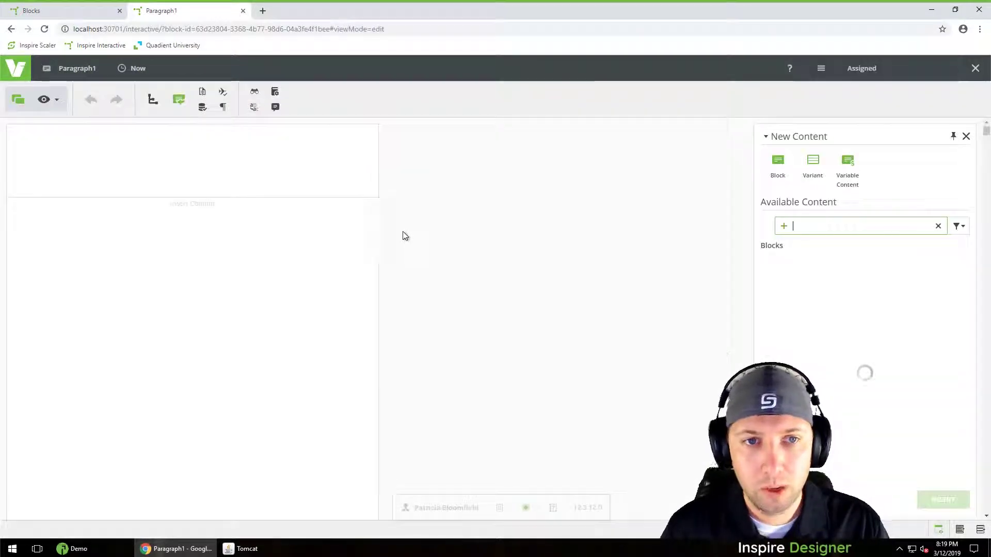
{"action": "left_click_drag", "start_coordinate": [777, 163], "coordinate": [263, 196]}
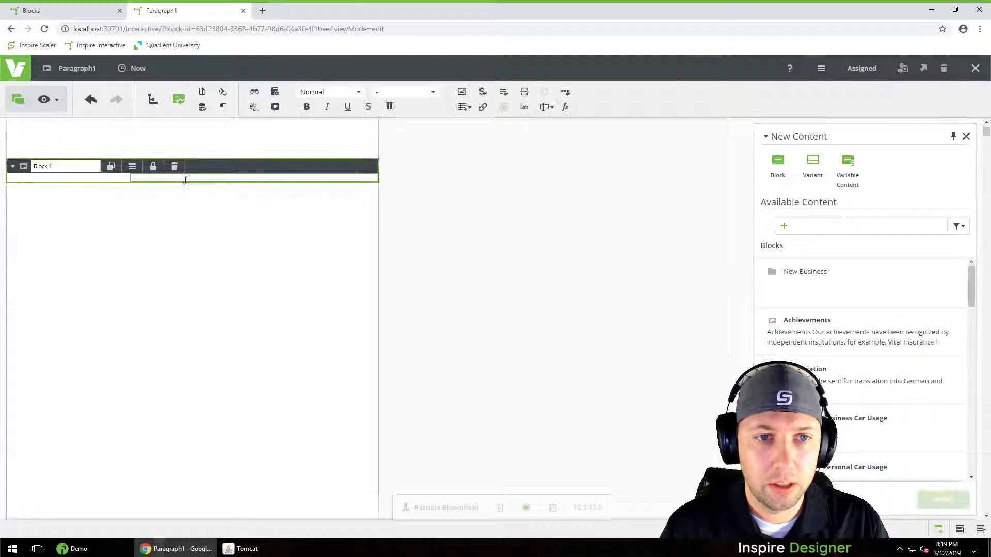
{"action": "type", "text": "This is the first paragraph of a letter. Every letter has a first paragraph. Letters are important. They can help inform a customer of a new product or service. Sometimes letters are expected. Other times, they are not. Some letters are thrown away without being opened. That is sad. Letters at least deserve a chance to be read. Not all communications are letters, but this one is. Quadient has helped our customer generate over two trillion customer communications during our history."}
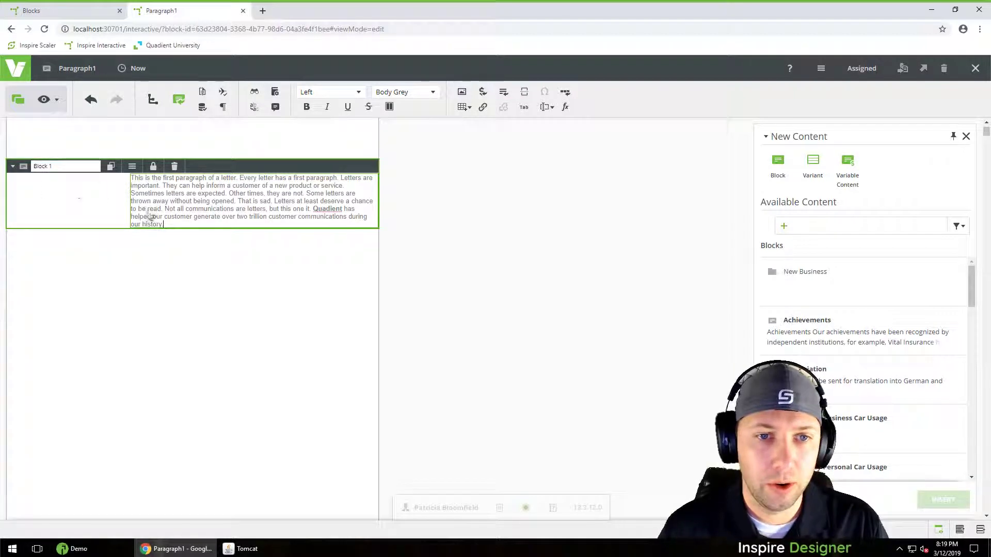
Try to publish the Paragraph1 block with an empty version comment, and delete its draft
{"action": "left_click", "coordinate": [924, 69]}
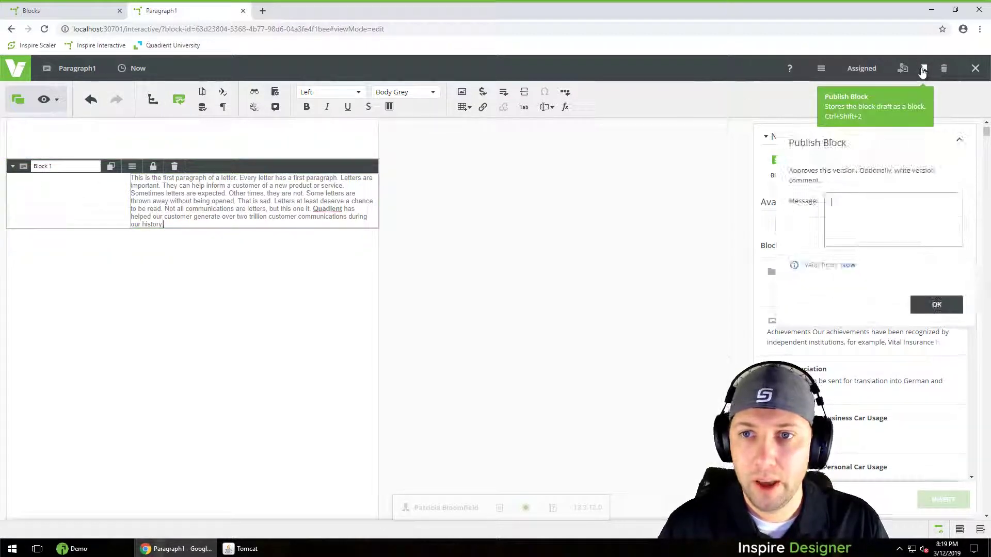
{"action": "left_click", "coordinate": [935, 307]}
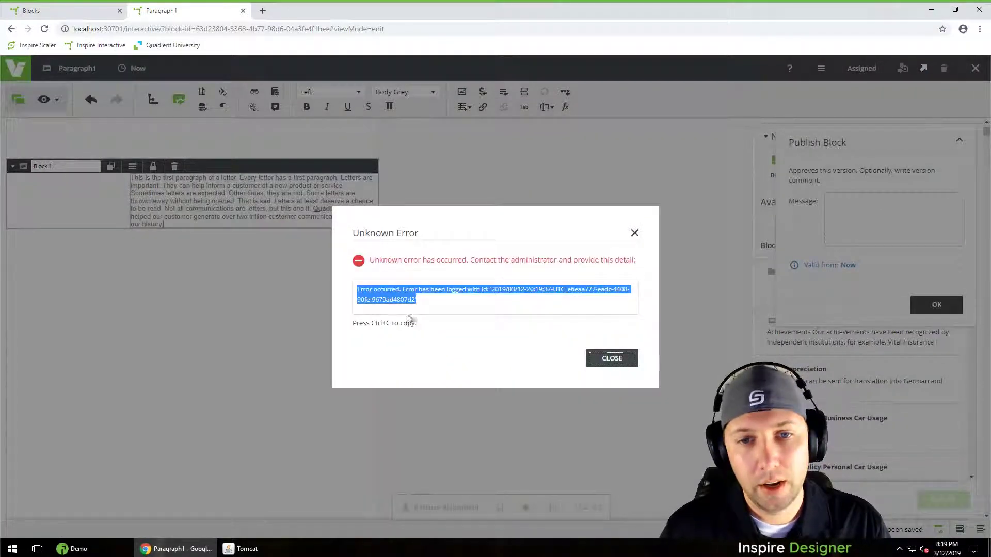
{"action": "left_click", "coordinate": [593, 363]}
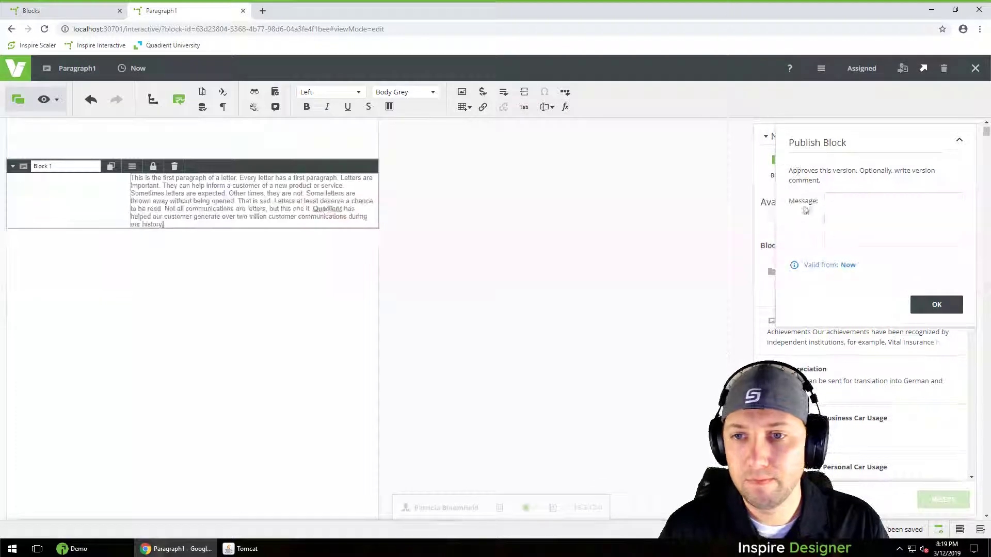
{"action": "left_click", "coordinate": [933, 307]}
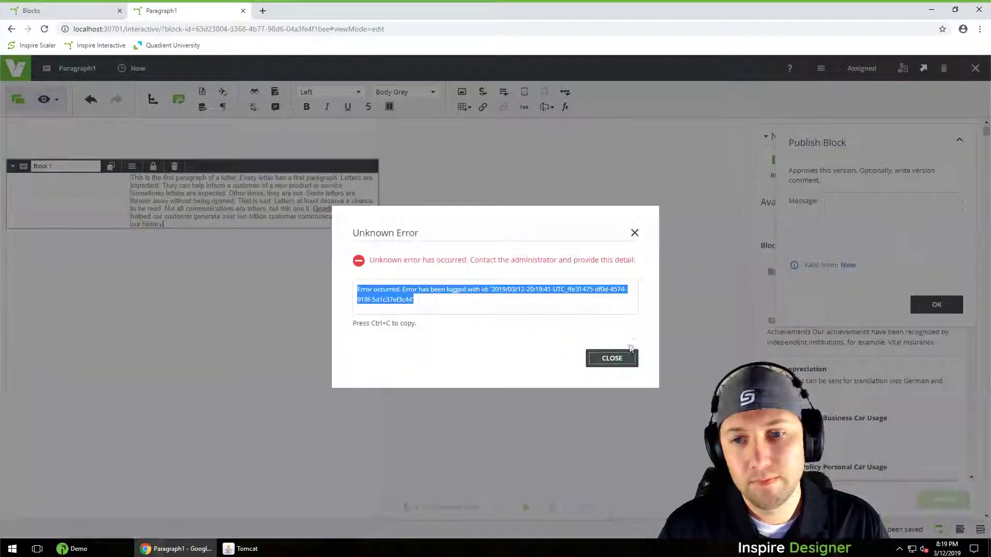
{"action": "left_click", "coordinate": [613, 359]}
{"action": "left_click", "coordinate": [944, 71]}
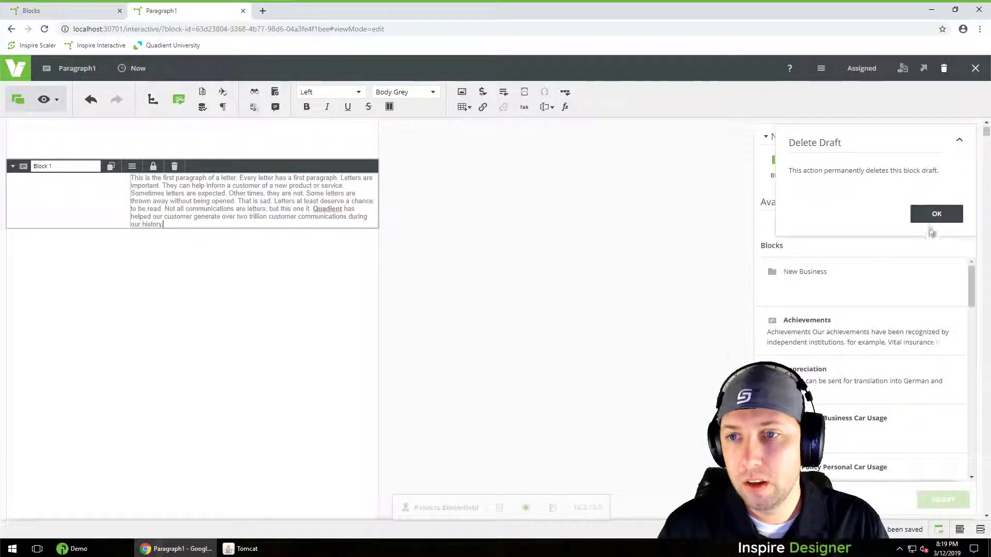
{"action": "left_click", "coordinate": [933, 216]}
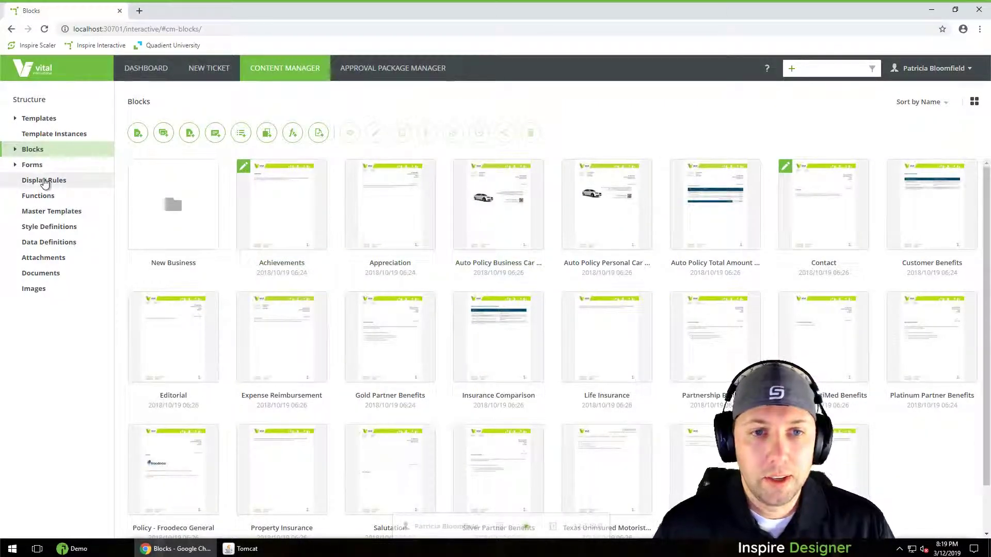
Look through the Blocks and Templates libraries for content suited to demonstrating a shared block
{"action": "scroll", "coordinate": [455, 307], "scroll_direction": "down", "scroll_amount": 1}
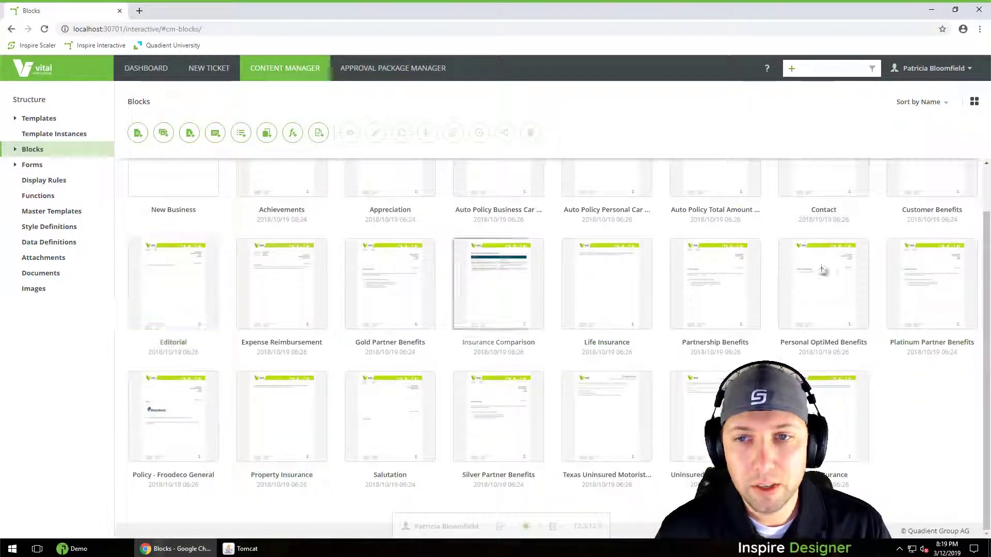
{"action": "scroll", "coordinate": [781, 209], "scroll_direction": "up", "scroll_amount": 1}
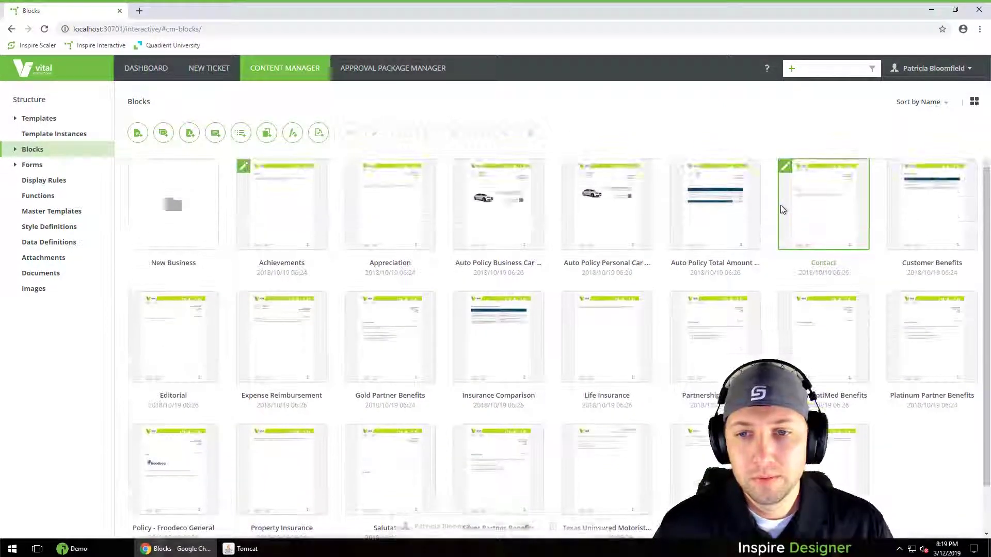
{"action": "scroll", "coordinate": [780, 206], "scroll_direction": "down", "scroll_amount": 1}
{"action": "scroll", "coordinate": [782, 209], "scroll_direction": "up", "scroll_amount": 1}
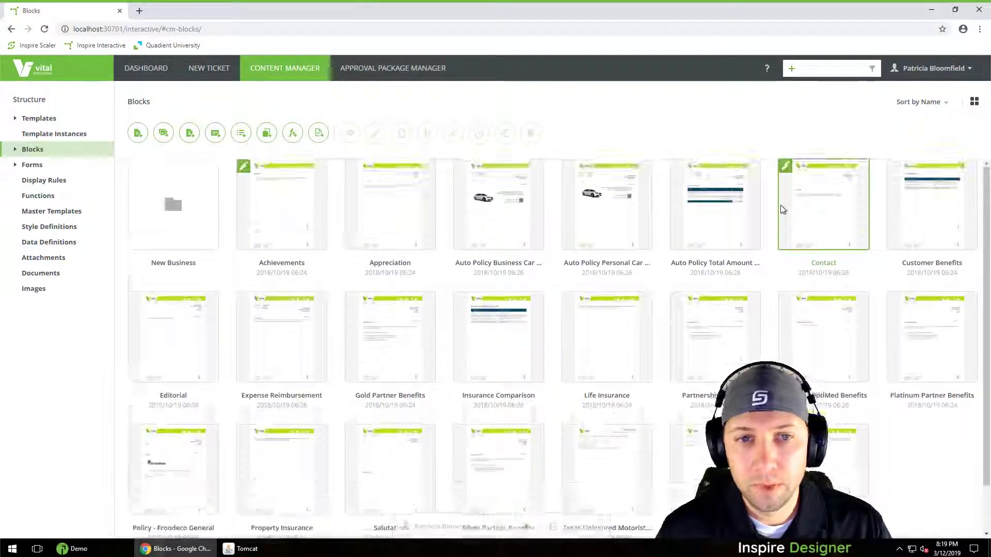
{"action": "left_click", "coordinate": [29, 118]}
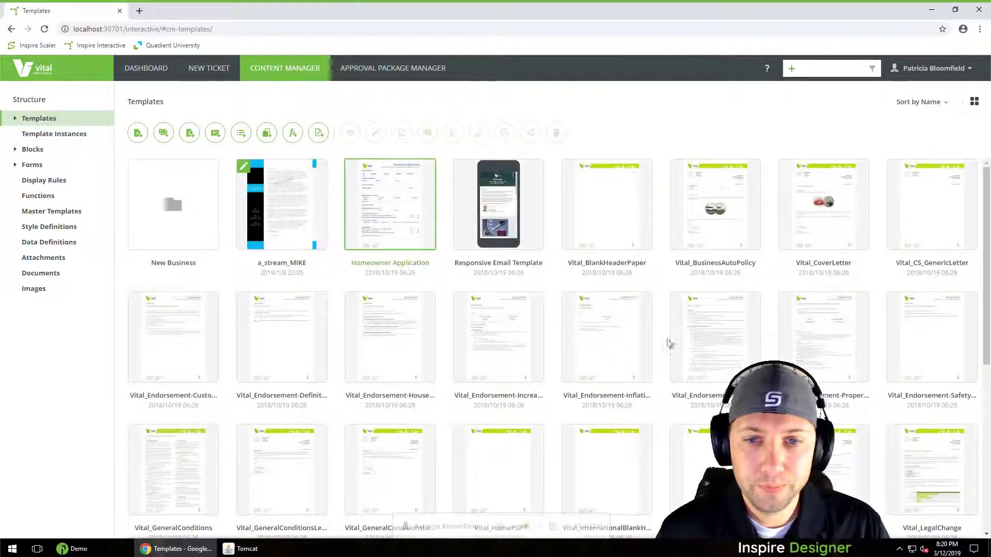
{"action": "scroll", "coordinate": [718, 338], "scroll_direction": "down", "scroll_amount": 4}
{"action": "scroll", "coordinate": [718, 338], "scroll_direction": "down", "scroll_amount": 3}
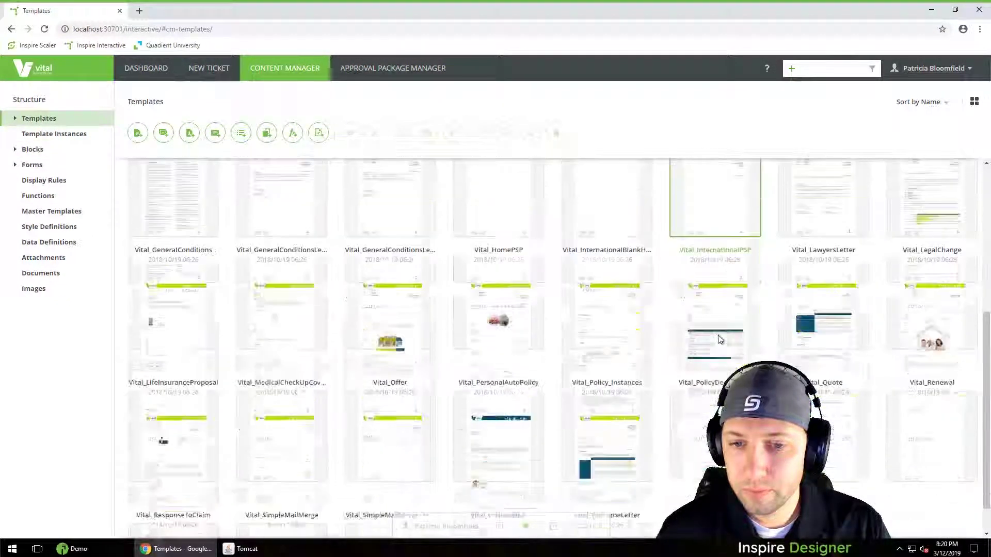
{"action": "scroll", "coordinate": [561, 425], "scroll_direction": "up", "scroll_amount": 7}
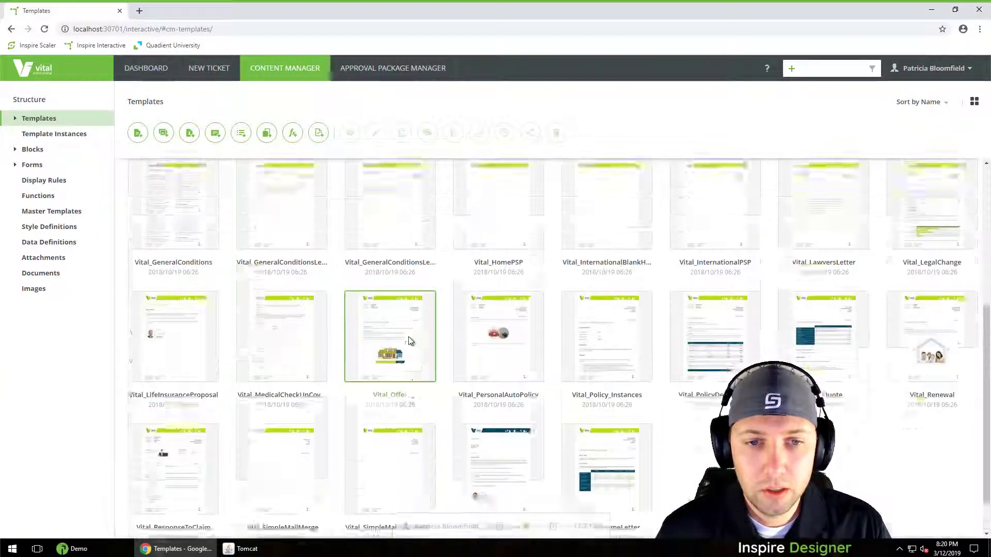
Examine the dependencies of the Achievements block's existing draft in its properties and close the draft
{"action": "left_click", "coordinate": [37, 150]}
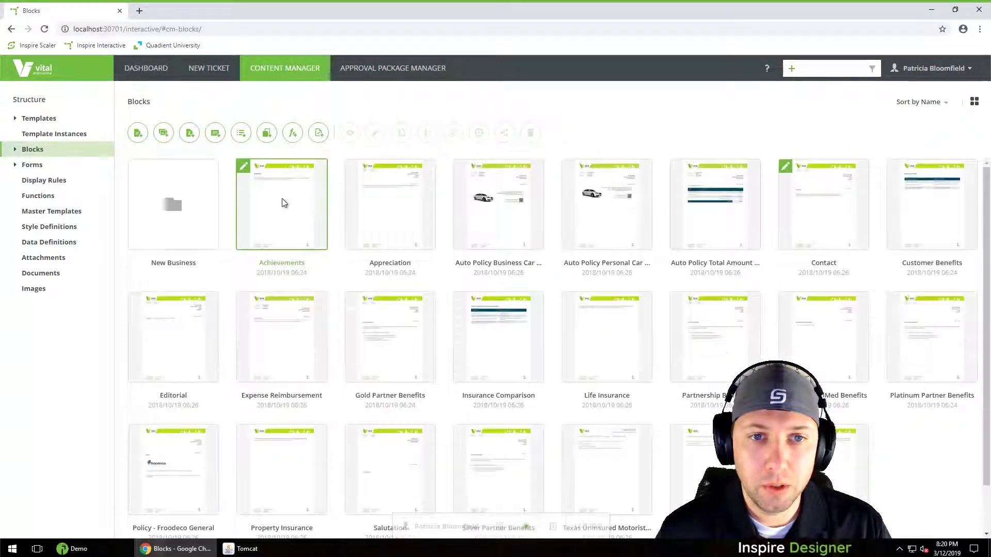
{"action": "right_click", "coordinate": [283, 200]}
{"action": "left_click", "coordinate": [304, 226]}
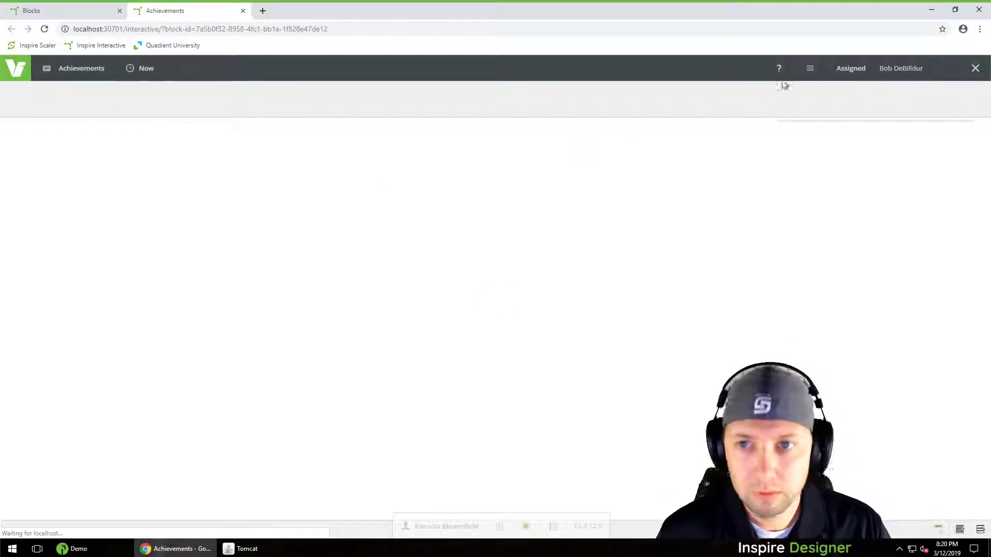
{"action": "left_click", "coordinate": [796, 69]}
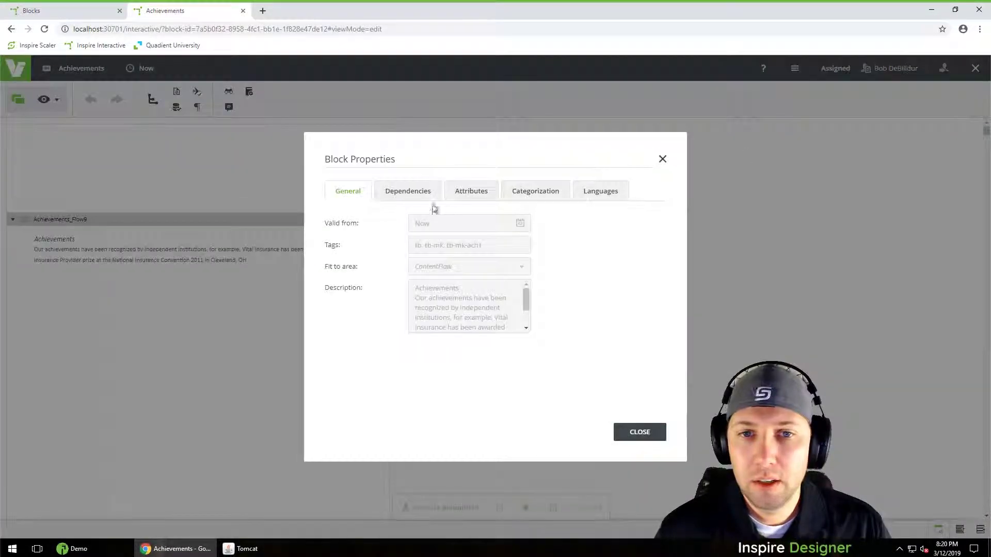
{"action": "left_click", "coordinate": [393, 192]}
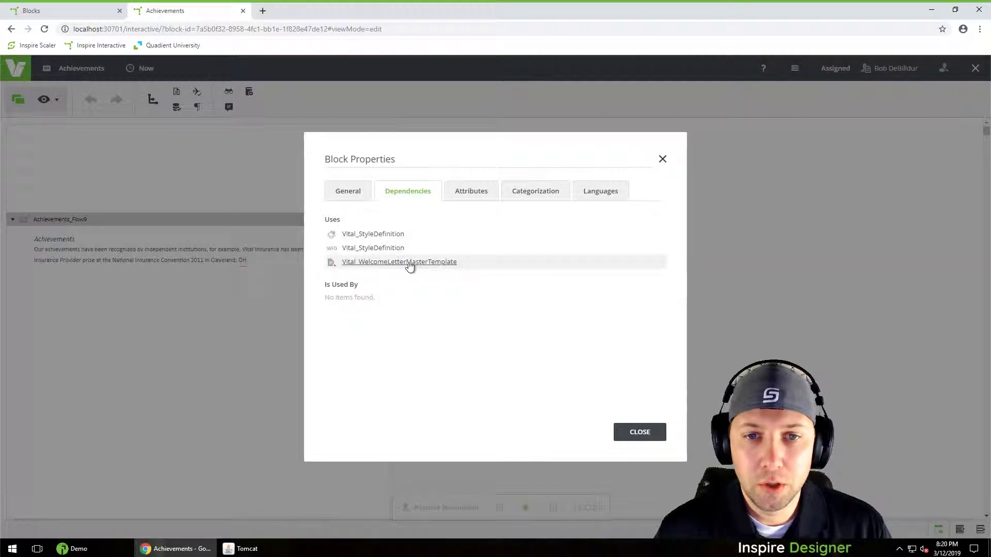
{"action": "left_click", "coordinate": [665, 160]}
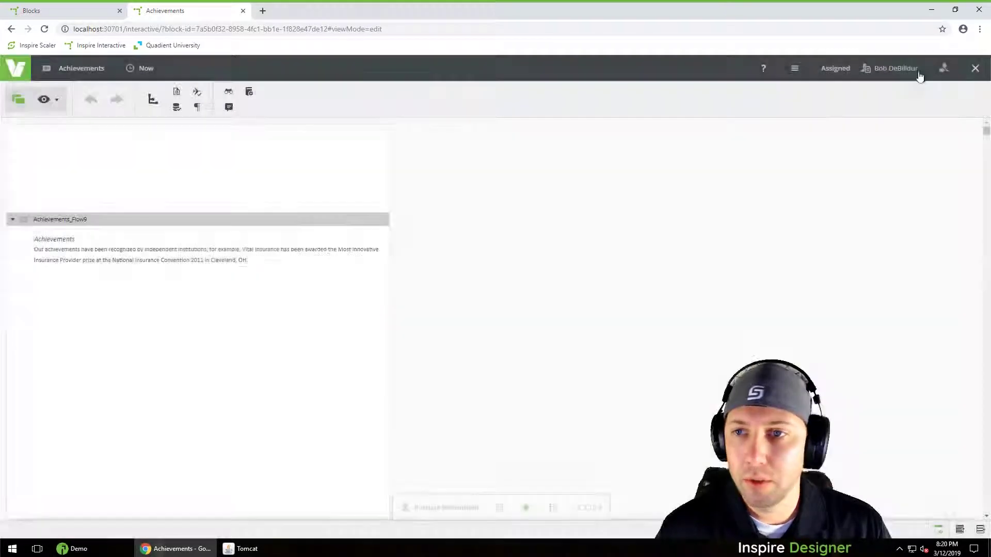
{"action": "left_click", "coordinate": [976, 68]}
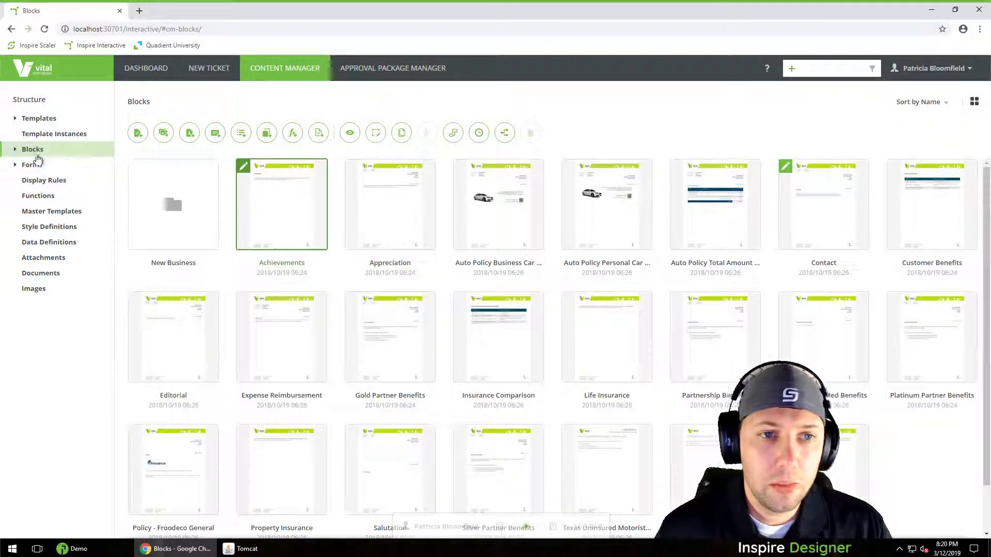
Create a draft of the Vital_WelcomeLetter template and examine its blocks from the address down to the signature
{"action": "left_click", "coordinate": [36, 118]}
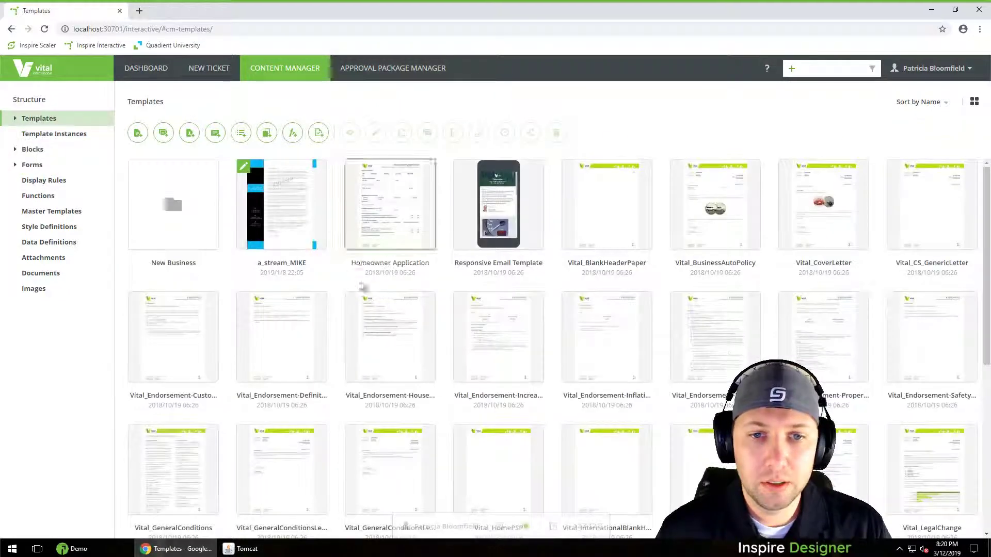
{"action": "scroll", "coordinate": [443, 302], "scroll_direction": "down", "scroll_amount": 5}
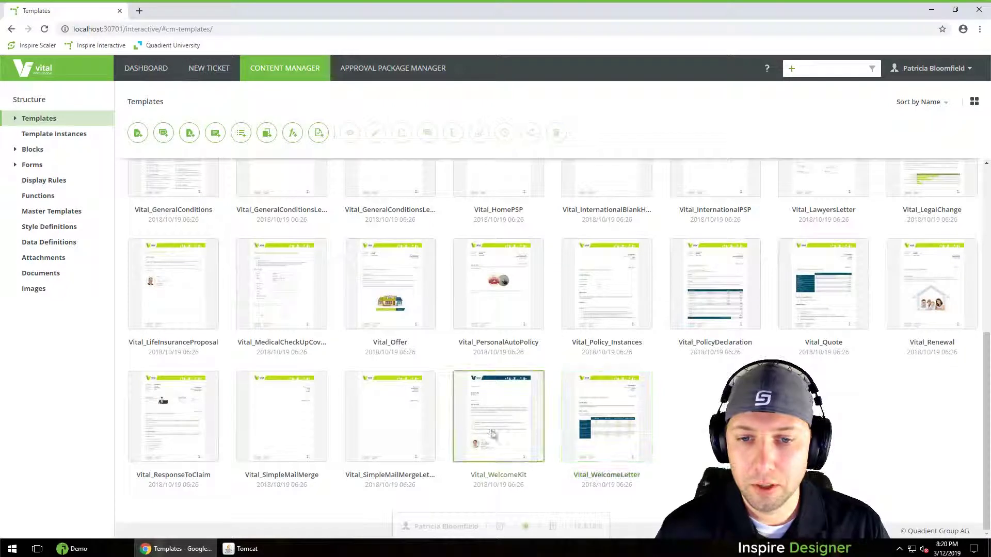
{"action": "right_click", "coordinate": [628, 431]}
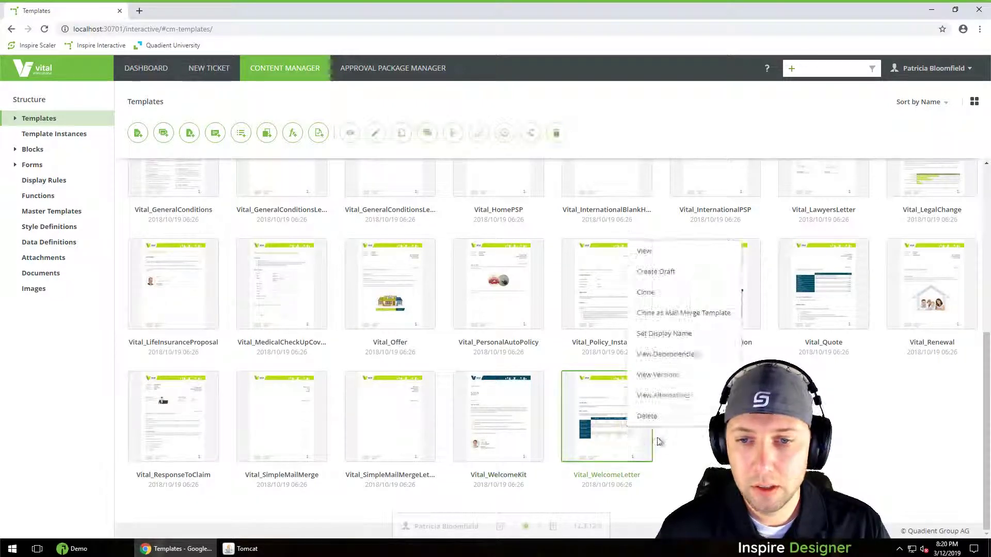
{"action": "left_click", "coordinate": [675, 277]}
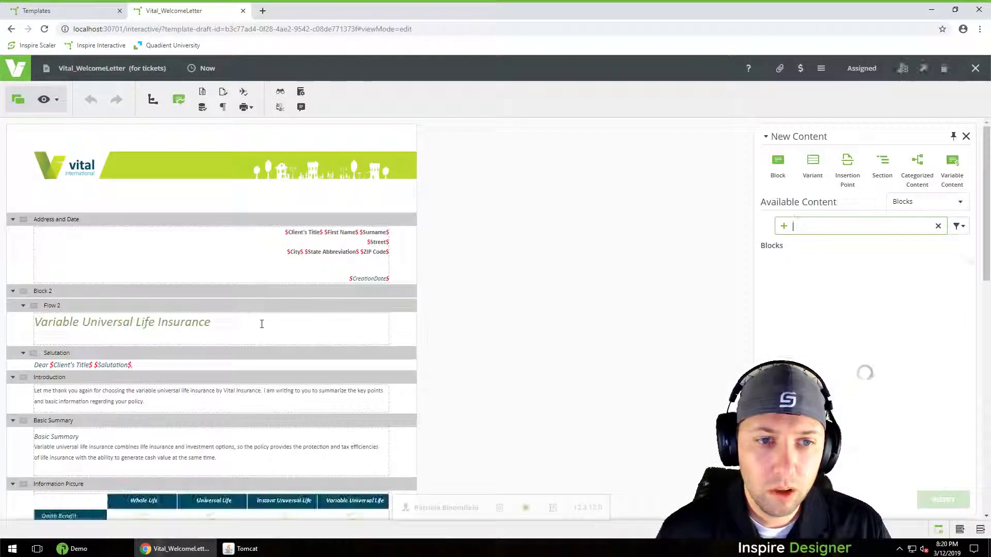
{"action": "scroll", "coordinate": [67, 298], "scroll_direction": "down", "scroll_amount": 3}
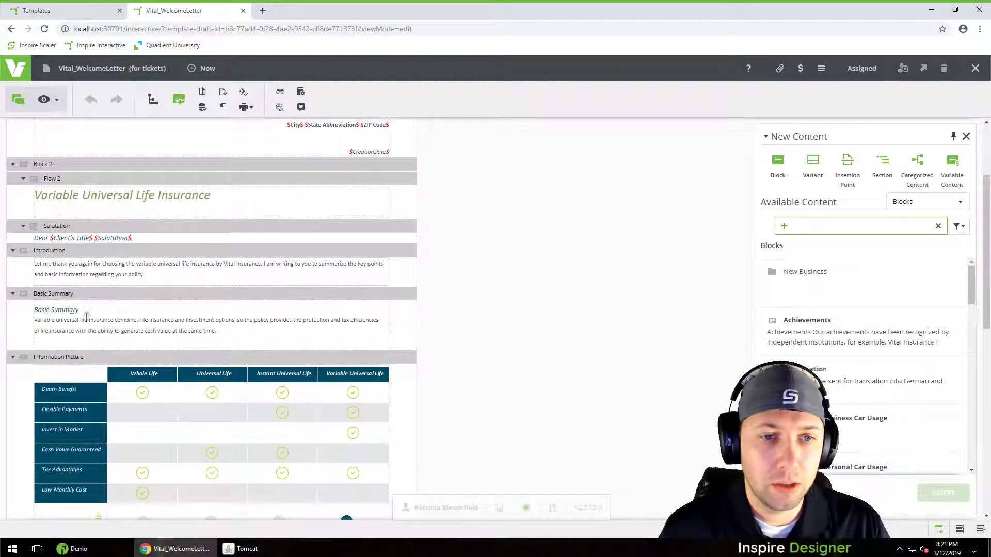
{"action": "scroll", "coordinate": [87, 317], "scroll_direction": "down", "scroll_amount": 10}
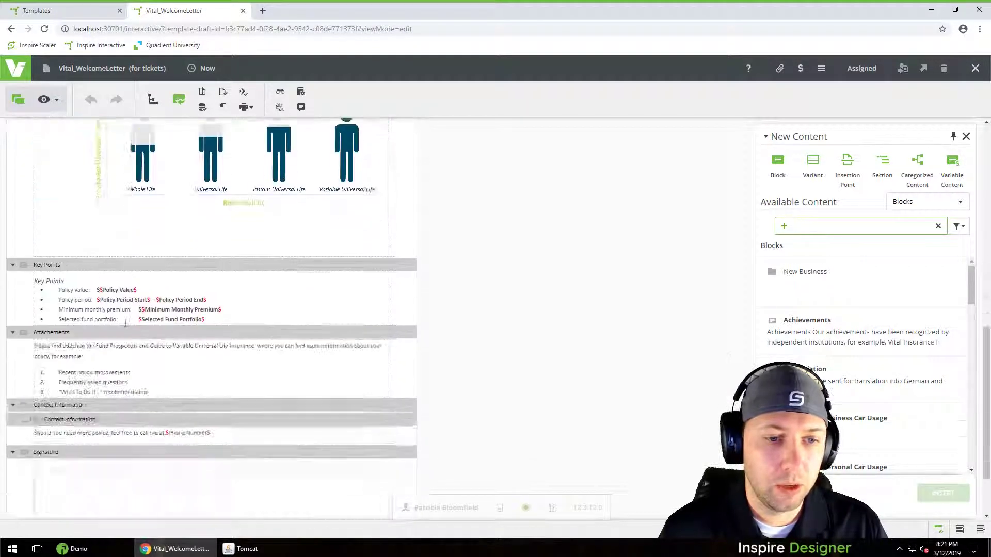
{"action": "scroll", "coordinate": [125, 323], "scroll_direction": "down", "scroll_amount": 2}
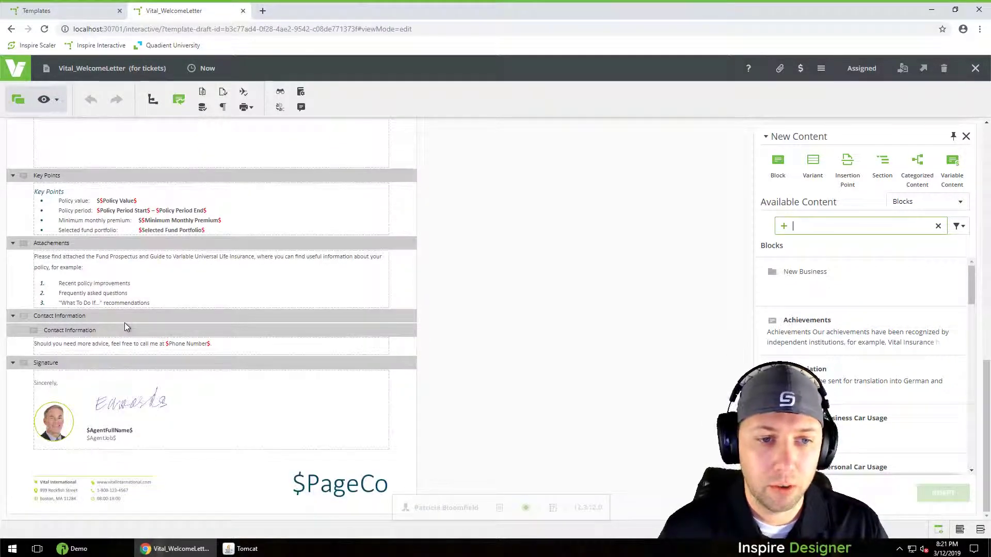
{"action": "scroll", "coordinate": [125, 323], "scroll_direction": "up", "scroll_amount": 12}
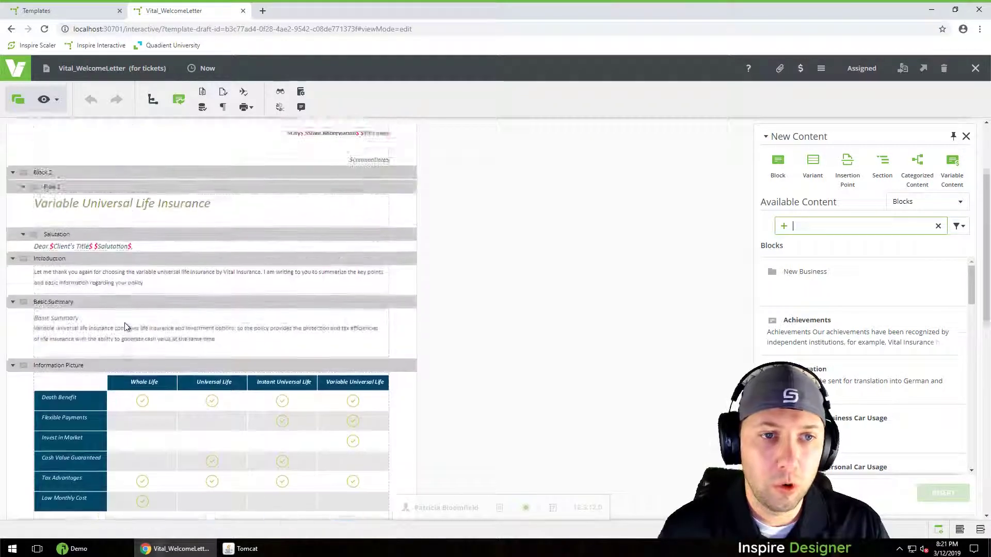
{"action": "scroll", "coordinate": [125, 327], "scroll_direction": "up", "scroll_amount": 2}
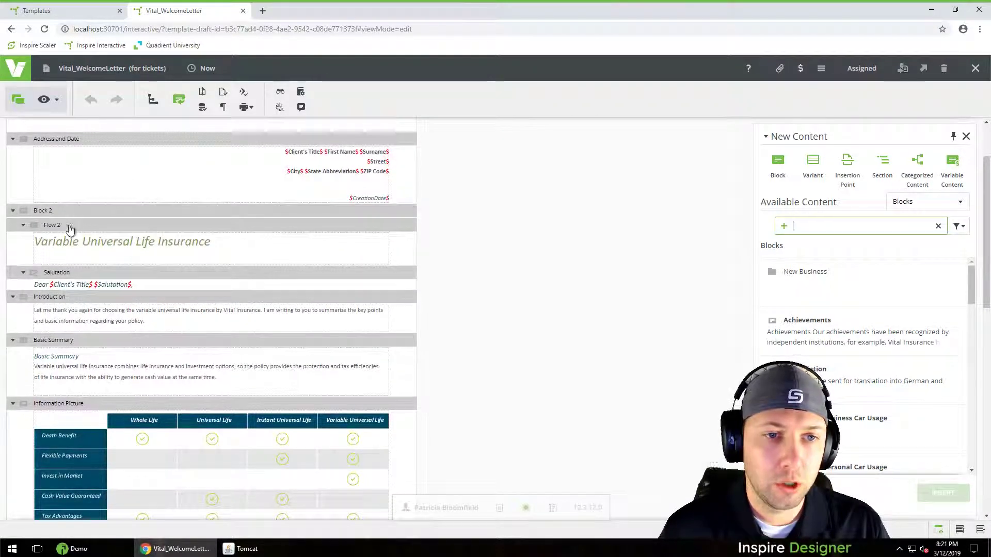
Try an extra line after the title in the Flow 2 block, remove it, and delete the Vital_WelcomeLetter draft
{"action": "left_click", "coordinate": [100, 228]}
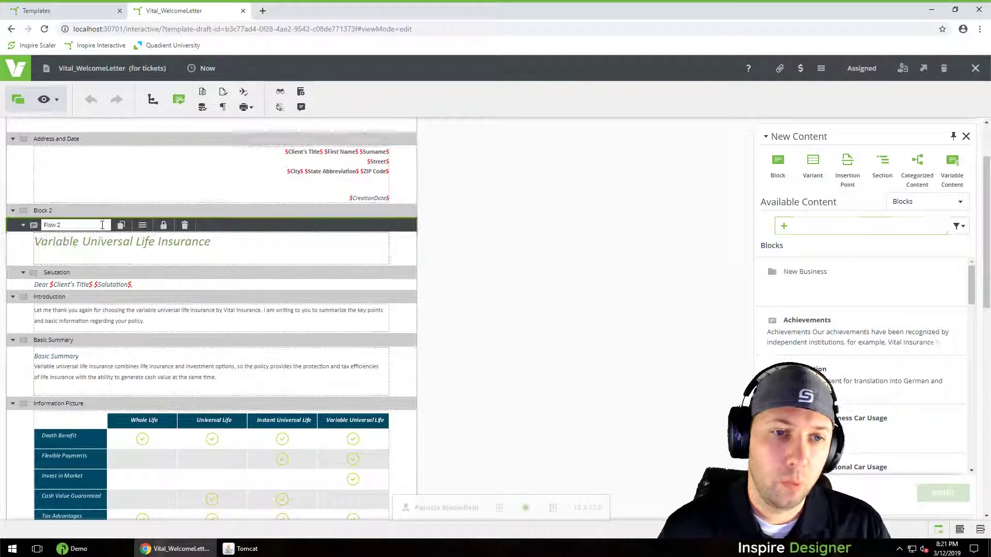
{"action": "left_click", "coordinate": [253, 254]}
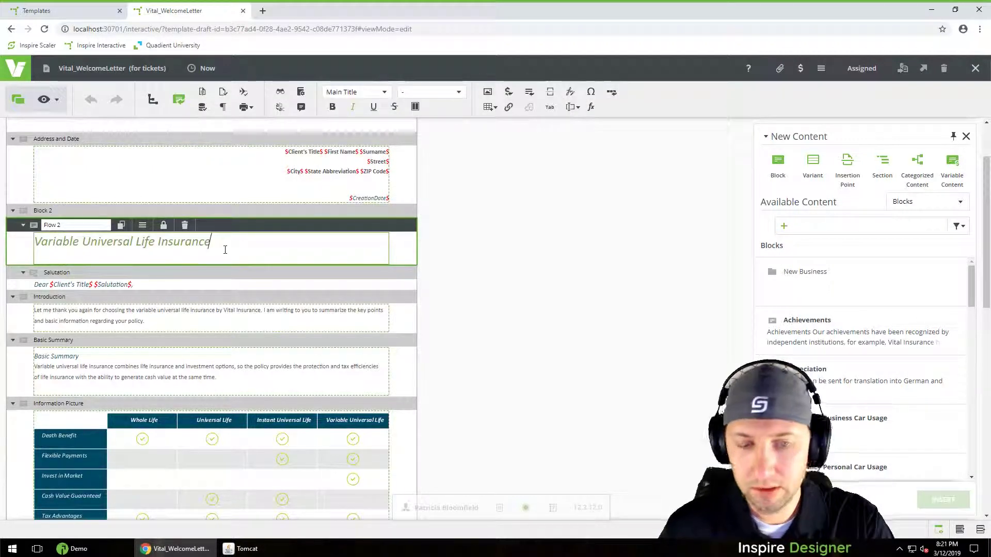
{"action": "key", "text": "Return"}
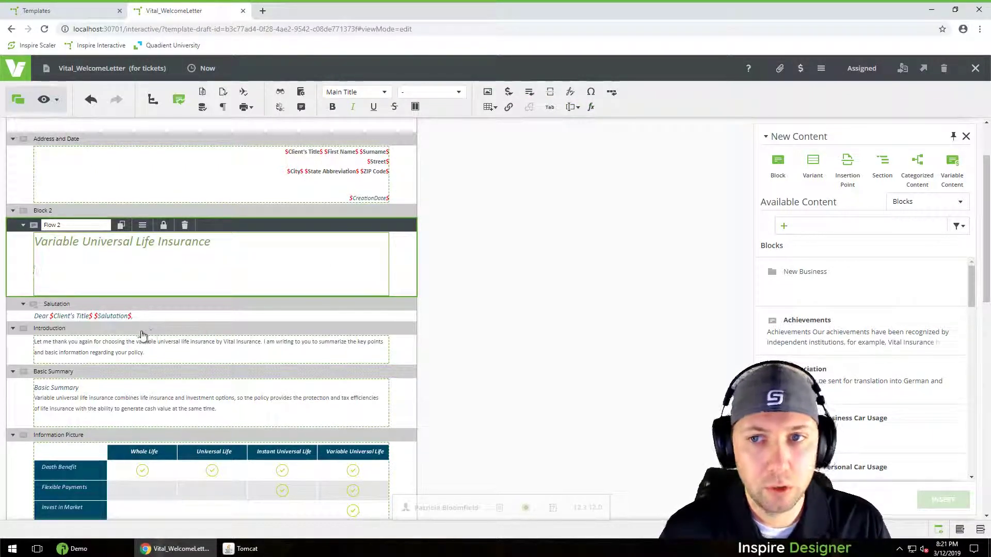
{"action": "key", "text": "BackSpace"}
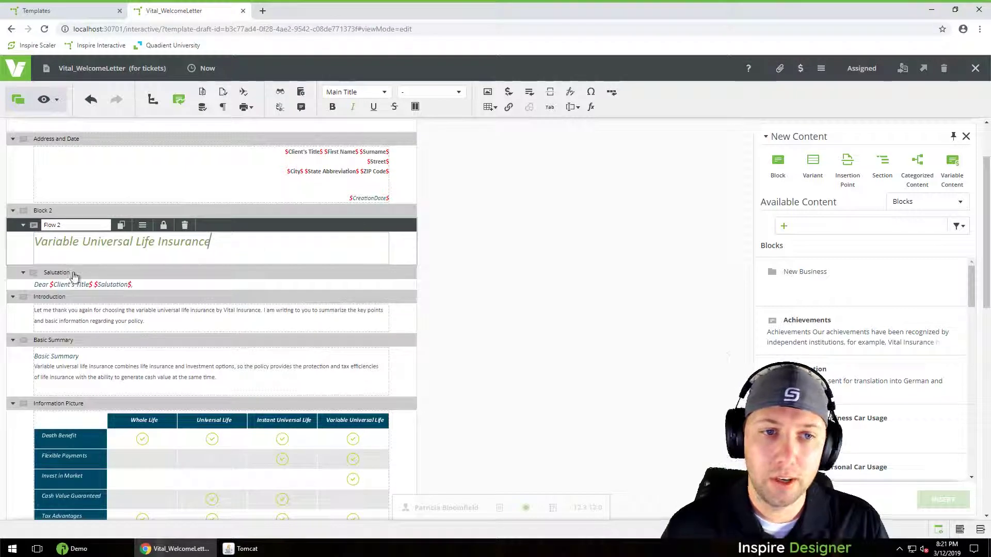
{"action": "left_click", "coordinate": [944, 68]}
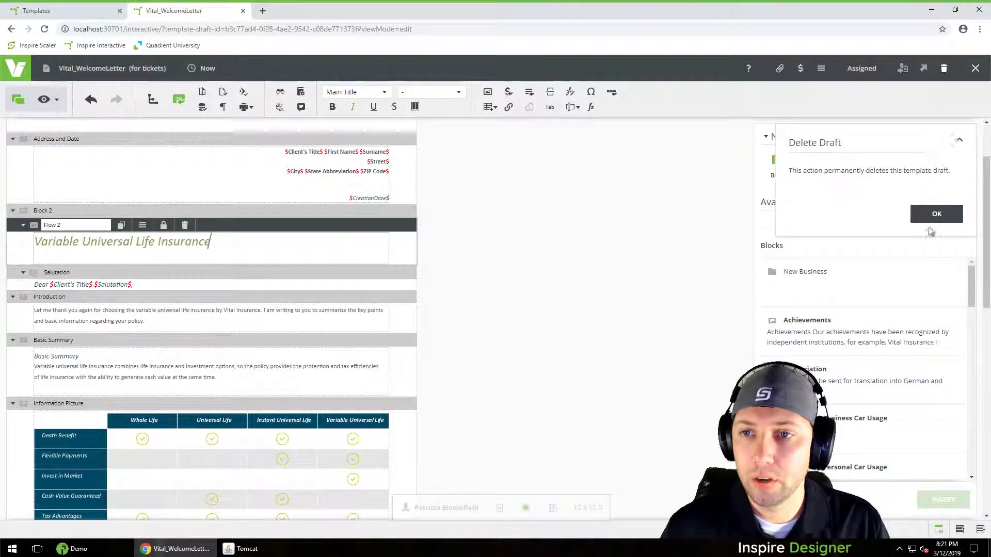
{"action": "left_click", "coordinate": [930, 213]}
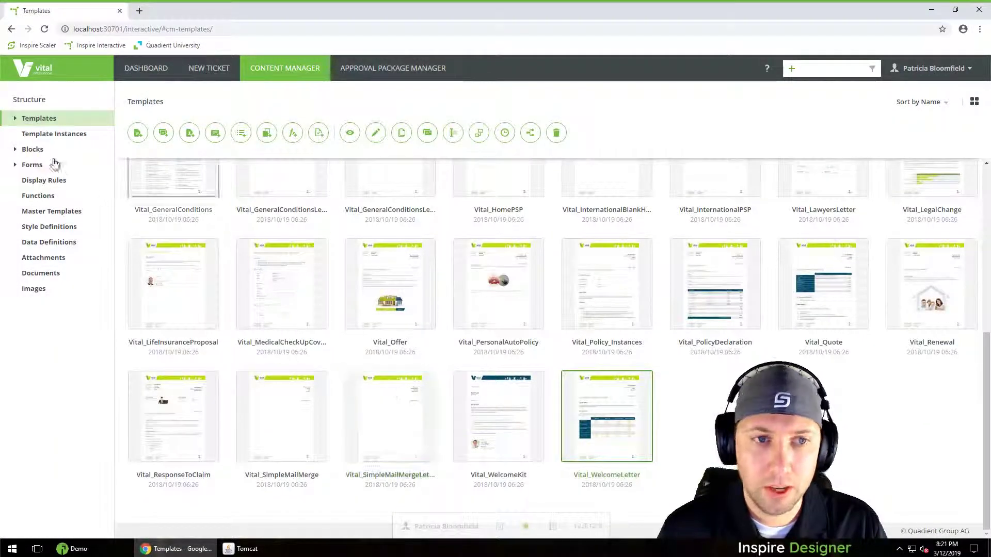
Create a draft of the Salutation block from the Blocks library
{"action": "left_click", "coordinate": [36, 149]}
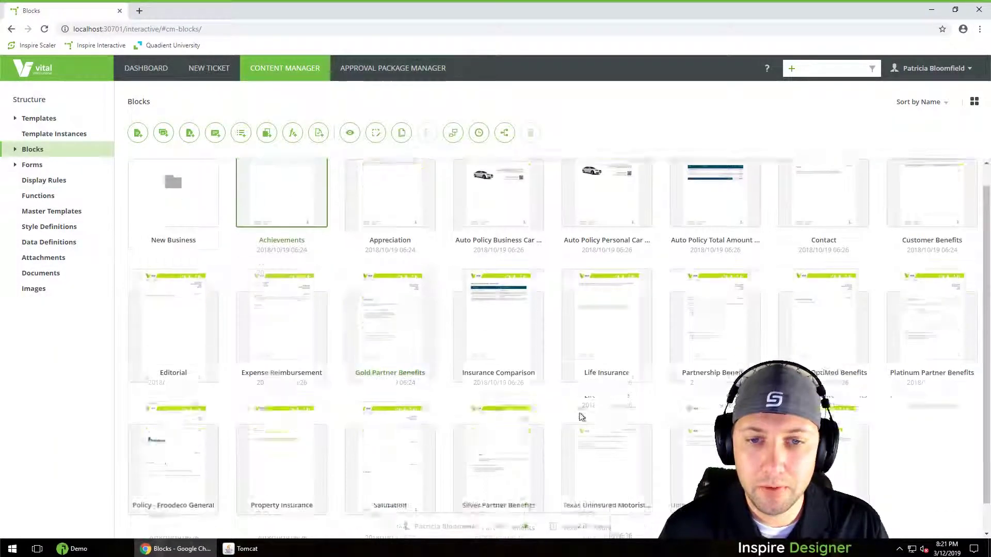
{"action": "scroll", "coordinate": [408, 426], "scroll_direction": "down", "scroll_amount": 1}
{"action": "right_click", "coordinate": [409, 423]}
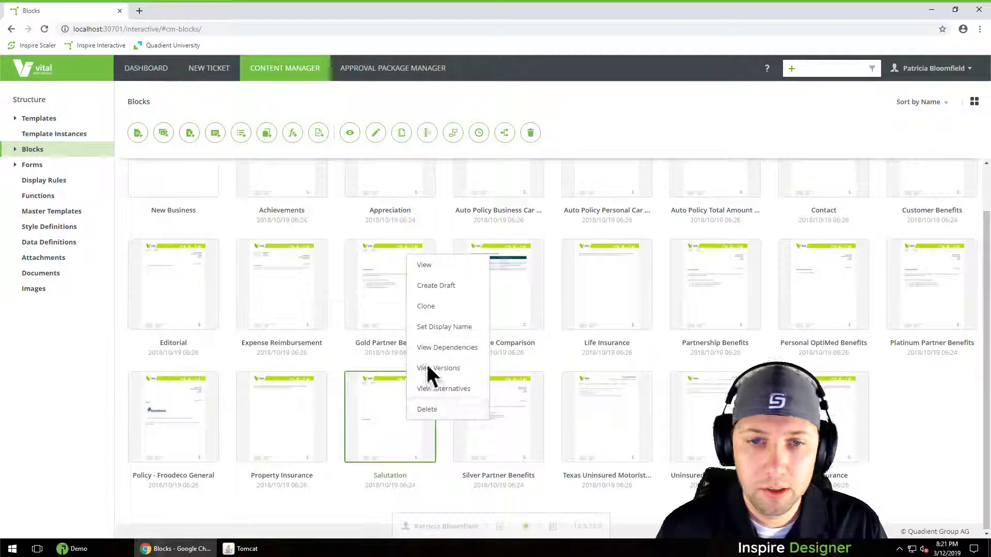
{"action": "left_click", "coordinate": [445, 291]}
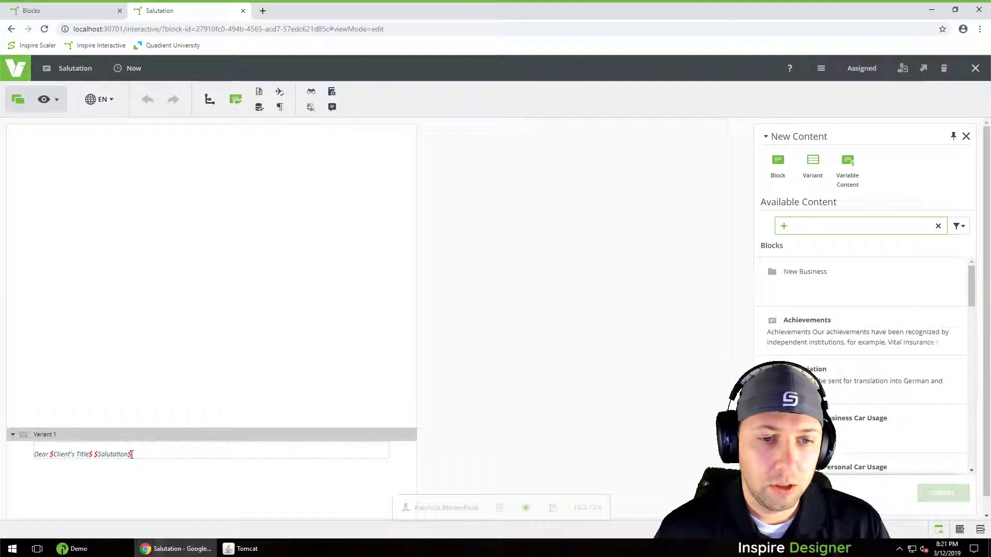
Examine the Client's Title and Salutation variables in the greeting line and preview the block with sample data
{"action": "left_click_drag", "start_coordinate": [132, 454], "coordinate": [52, 457]}
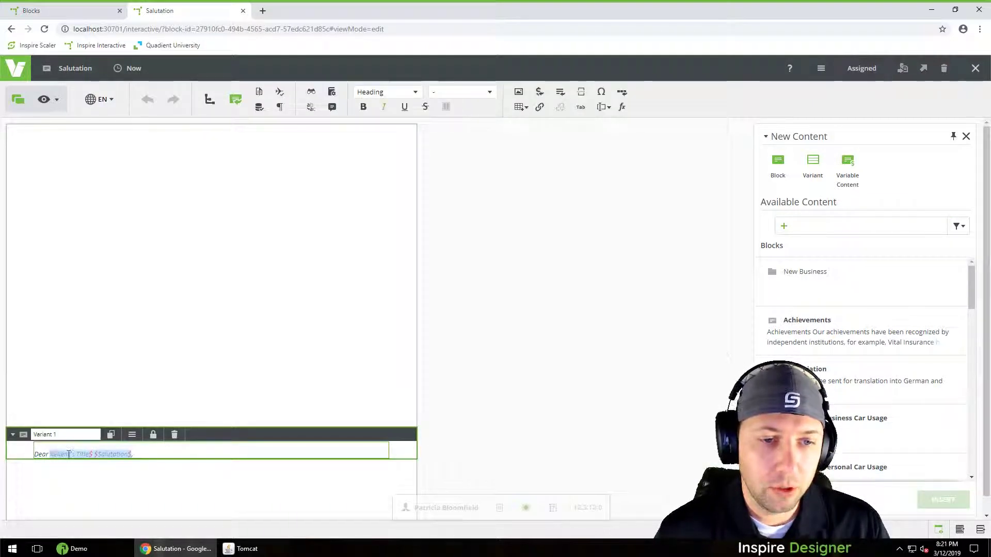
{"action": "left_click", "coordinate": [68, 457]}
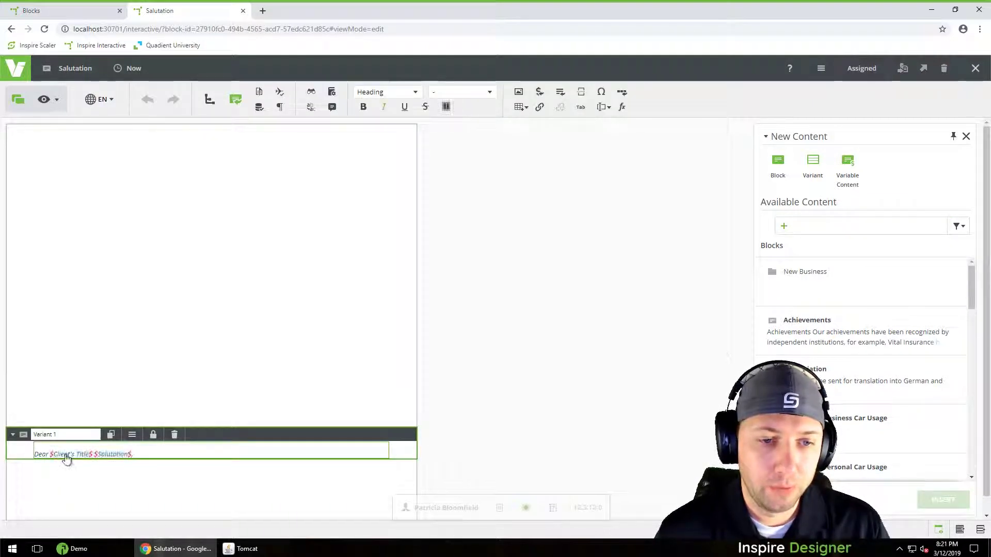
{"action": "left_click", "coordinate": [42, 100]}
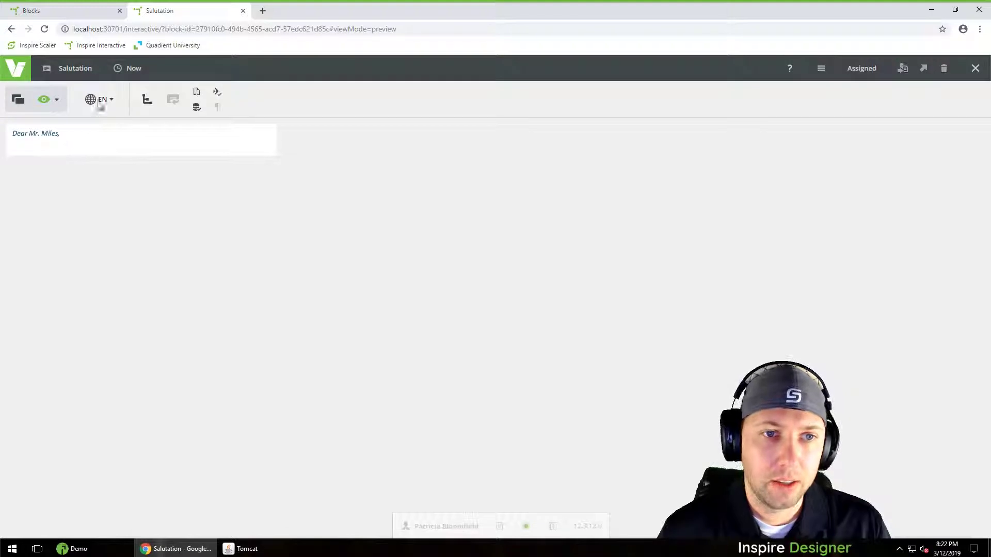
{"action": "left_click", "coordinate": [17, 100]}
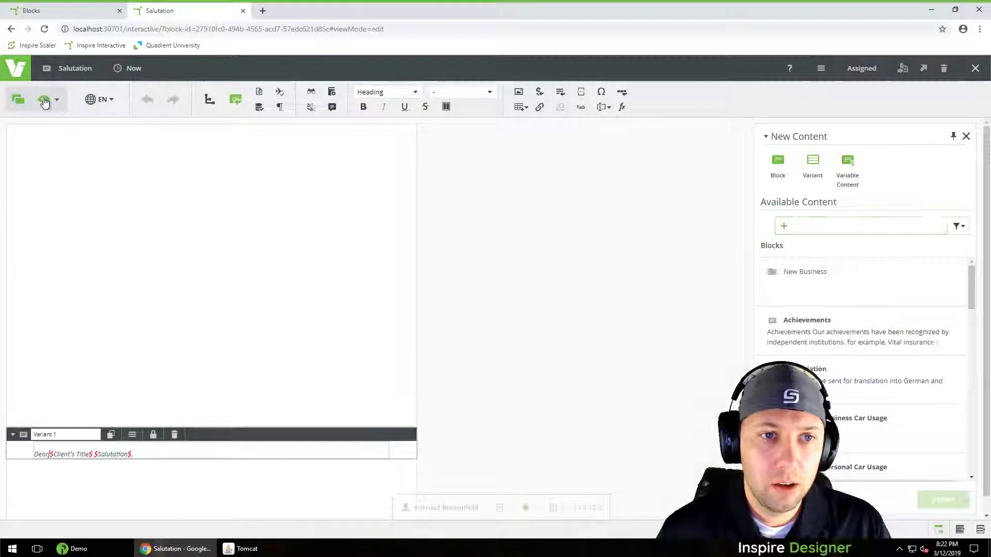
{"action": "left_click", "coordinate": [45, 100]}
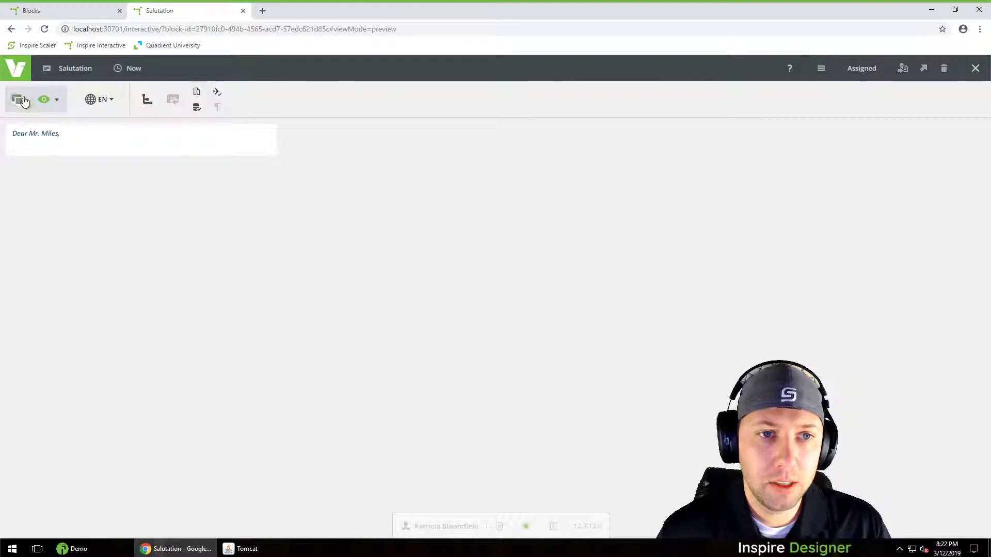
Replace the Salutation variable's test value with a different surname for the first client record and refresh the preview
{"action": "left_click", "coordinate": [196, 107]}
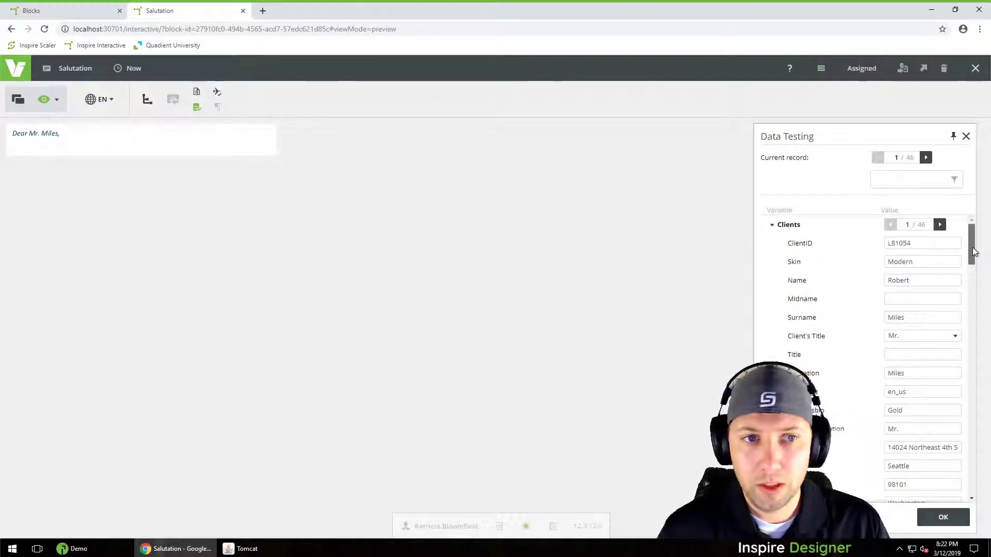
{"action": "scroll", "coordinate": [929, 275], "scroll_direction": "down", "scroll_amount": 2}
{"action": "double_click", "coordinate": [917, 260]}
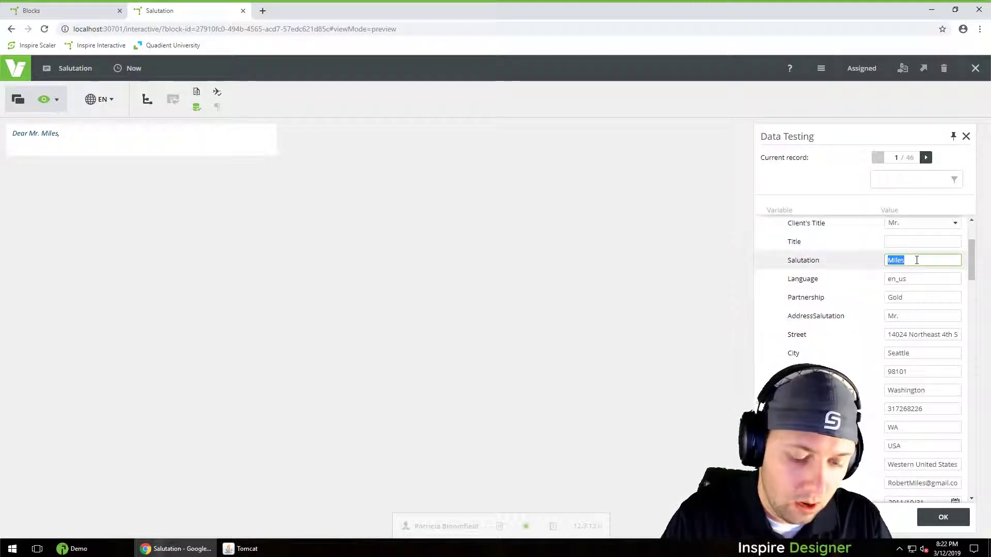
{"action": "type", "text": "Garrapalo"}
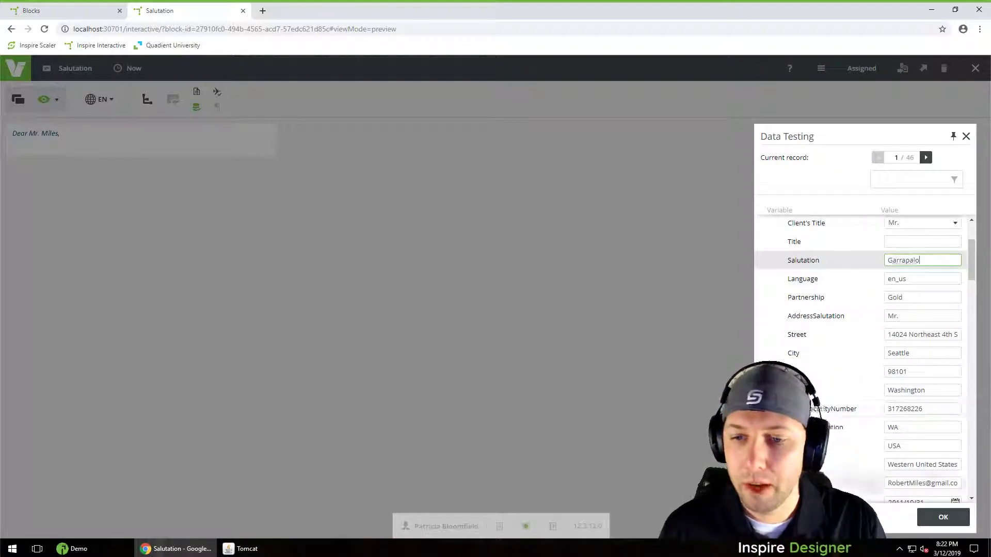
{"action": "left_click", "coordinate": [842, 436]}
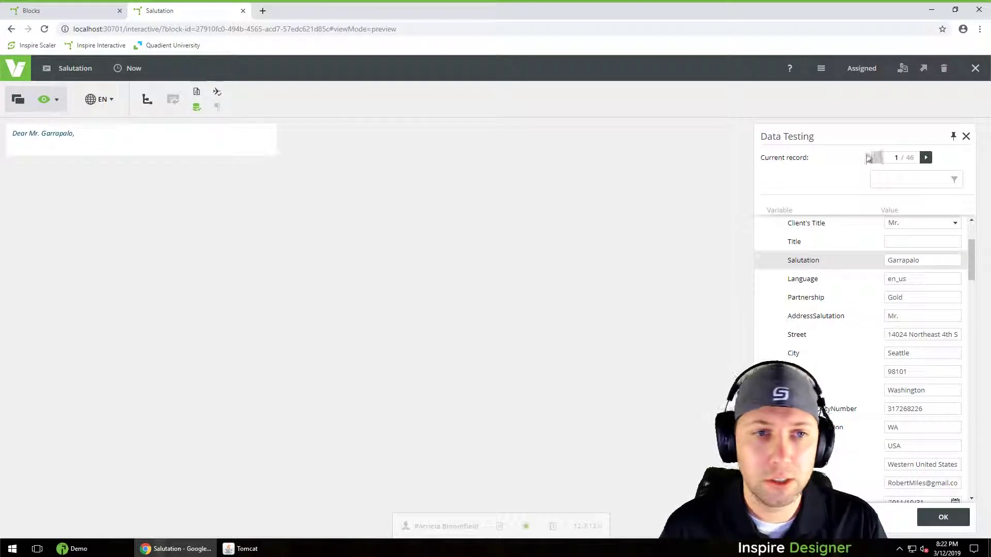
Check the languages available for the Salutation block's preview, keeping English, and review the Salutation test value
{"action": "left_click", "coordinate": [111, 103]}
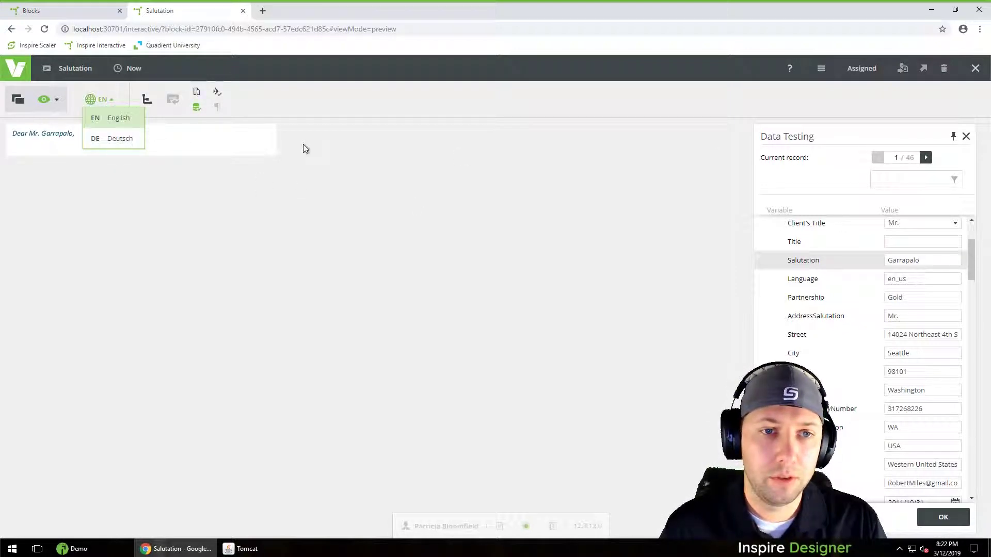
{"action": "left_click", "coordinate": [118, 119]}
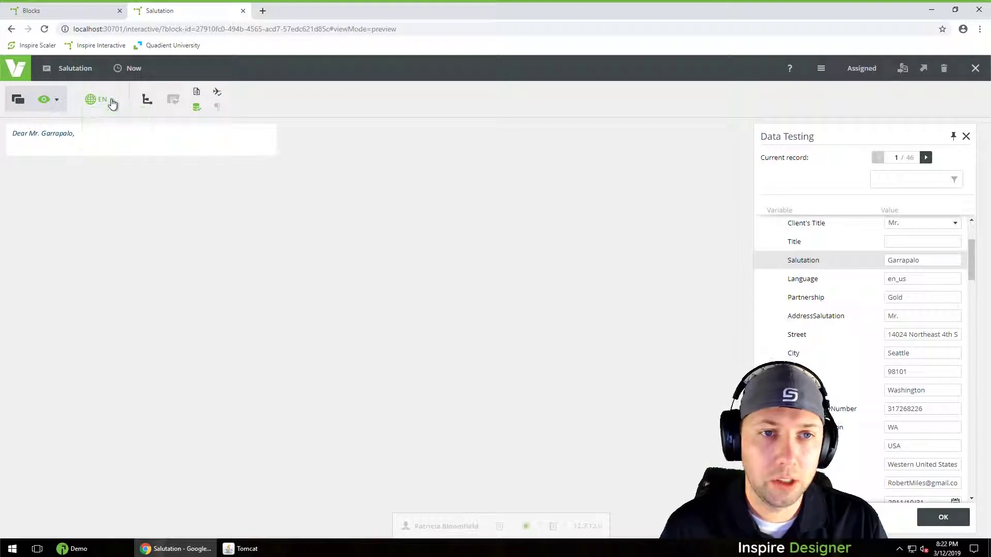
{"action": "double_click", "coordinate": [925, 261]}
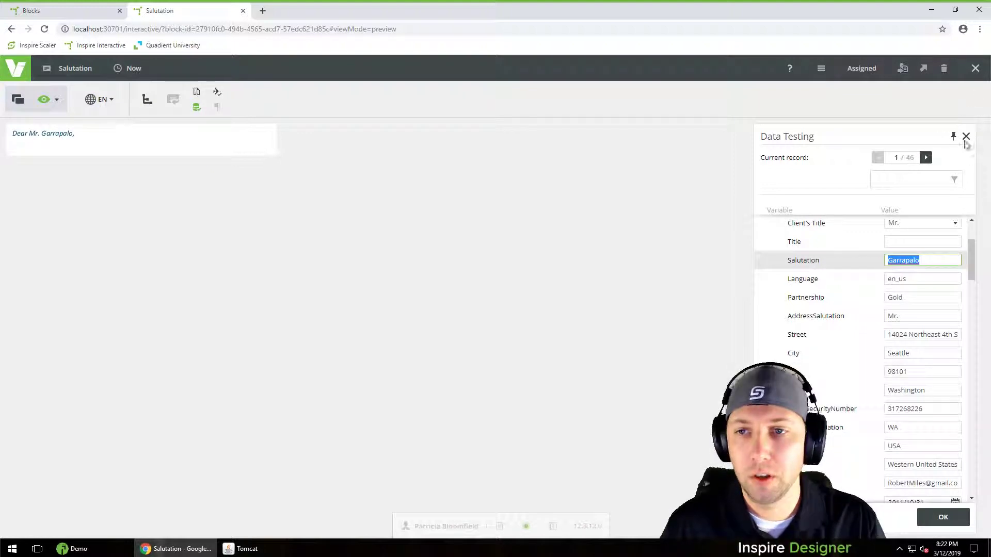
Return to editing the Salutation block and apply the Main Title paragraph style to the whole greeting line
{"action": "left_click", "coordinate": [20, 102]}
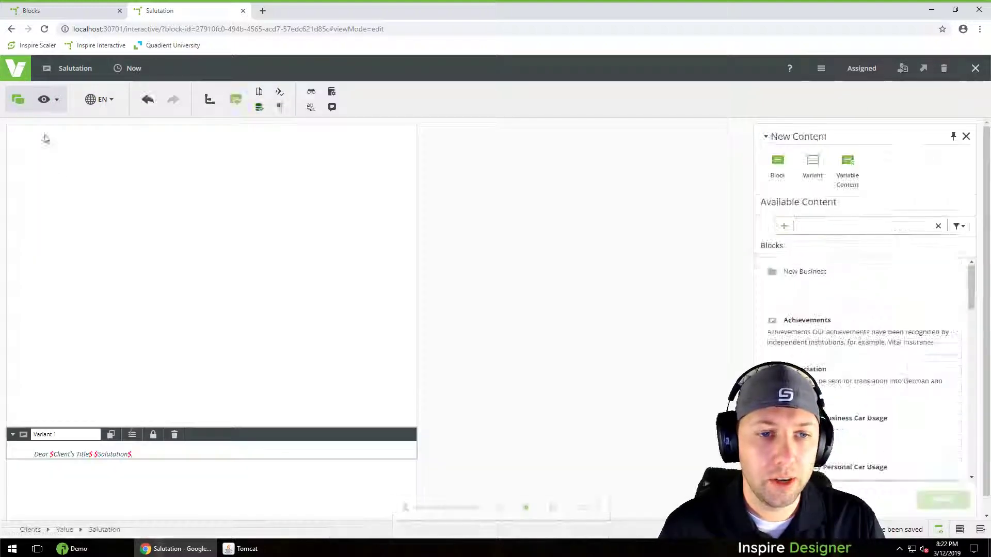
{"action": "left_click_drag", "start_coordinate": [134, 455], "coordinate": [37, 455]}
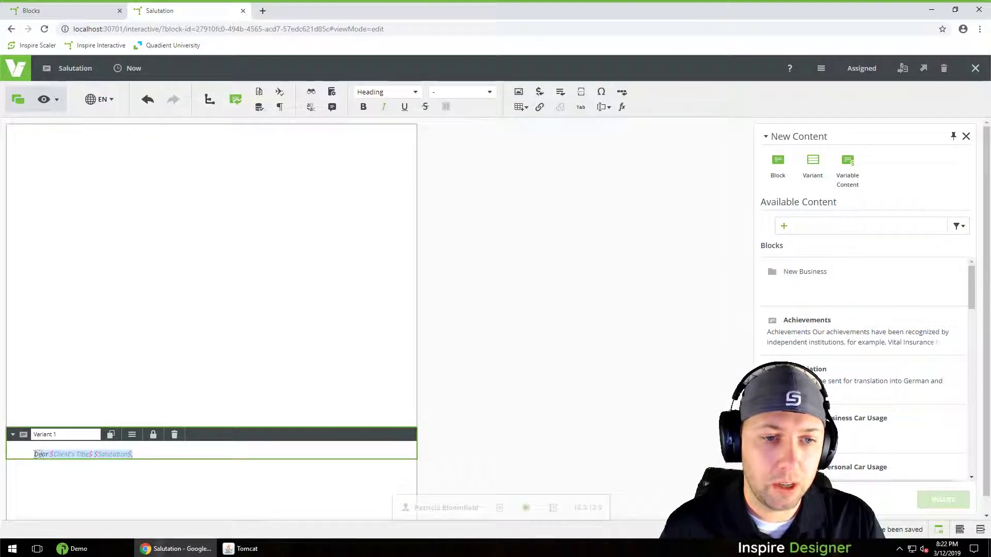
{"action": "left_click", "coordinate": [417, 96]}
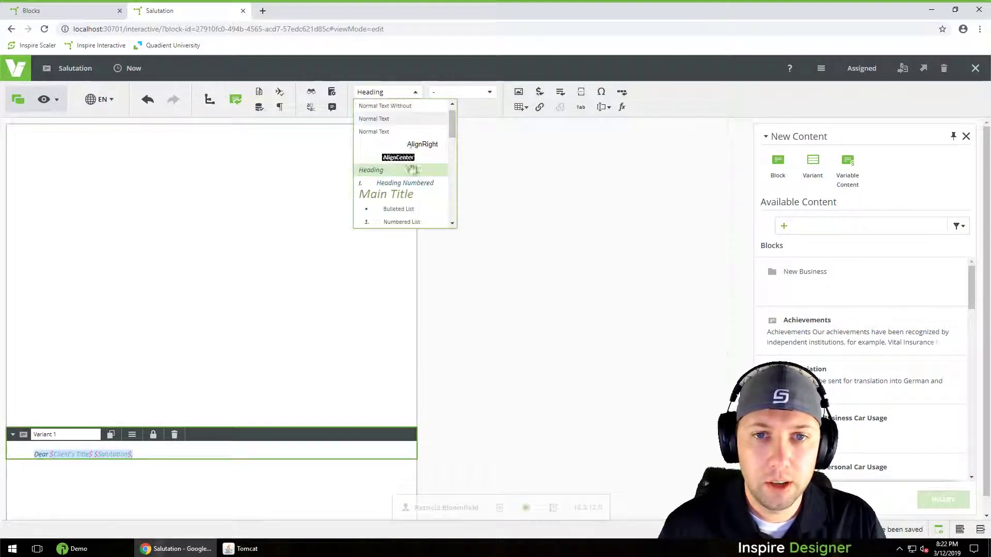
{"action": "left_click", "coordinate": [394, 195]}
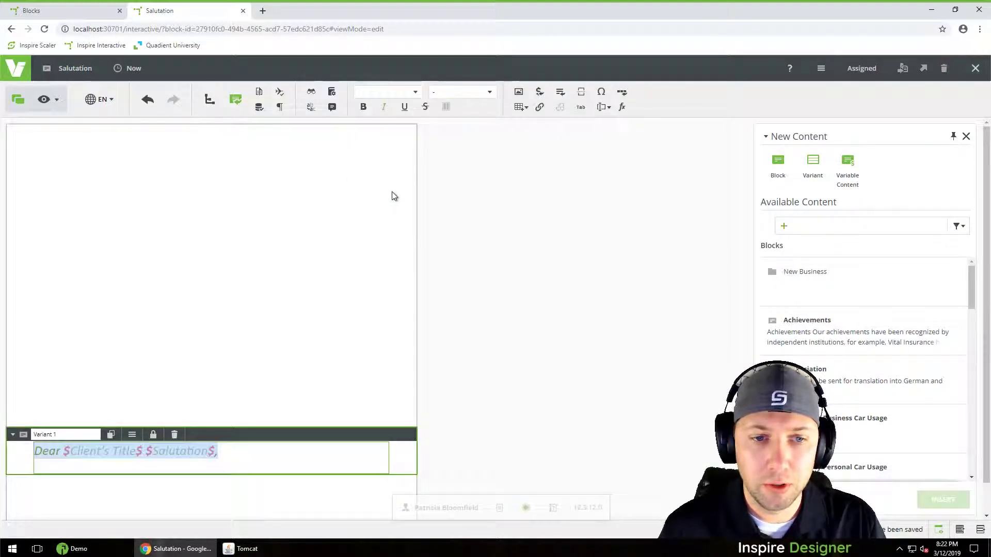
{"action": "left_click", "coordinate": [262, 457]}
{"action": "key", "text": "BackSpace"}
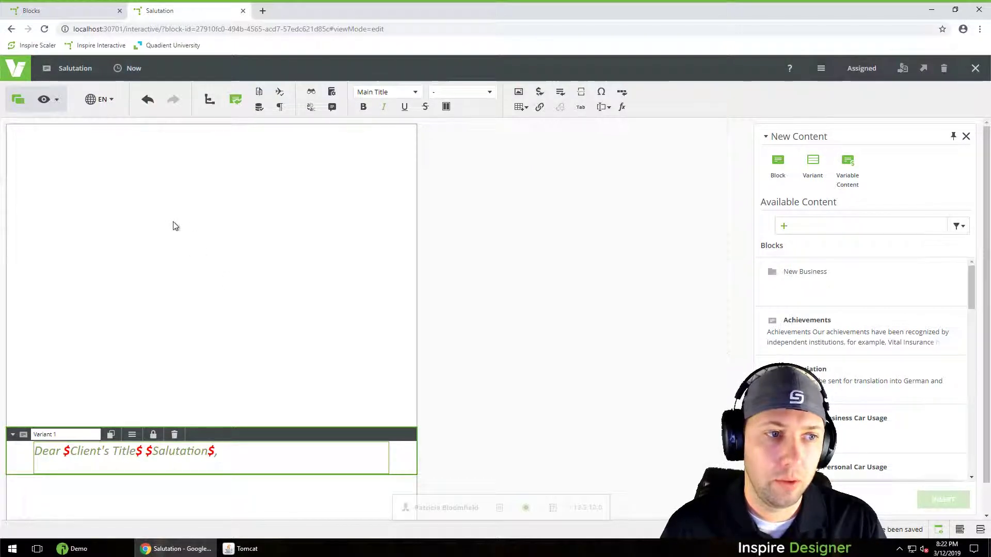
Open the Salutation block's dependencies and review how the draft changes the greeting in a preview of the Vital_Offer template
{"action": "left_click", "coordinate": [821, 69]}
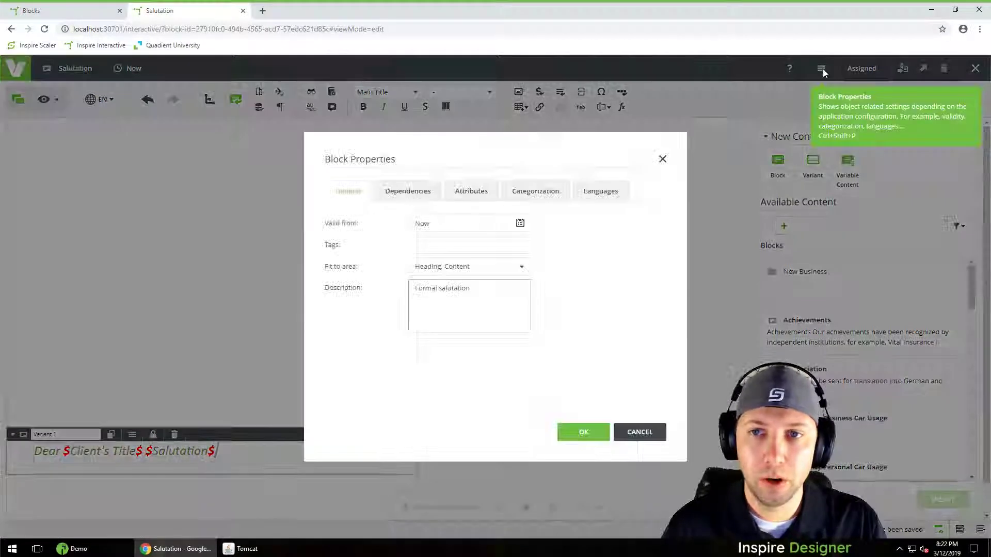
{"action": "left_click", "coordinate": [414, 192]}
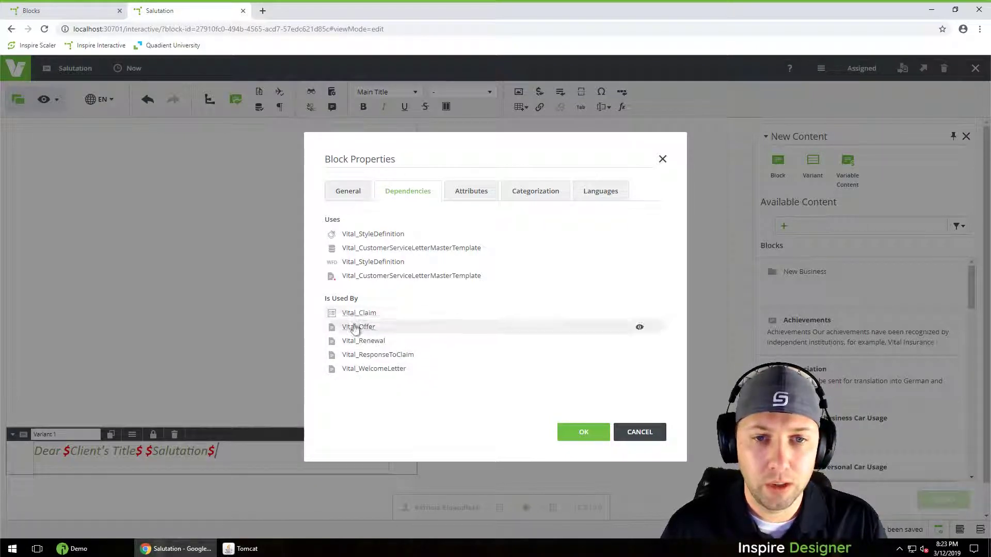
{"action": "left_click", "coordinate": [640, 328]}
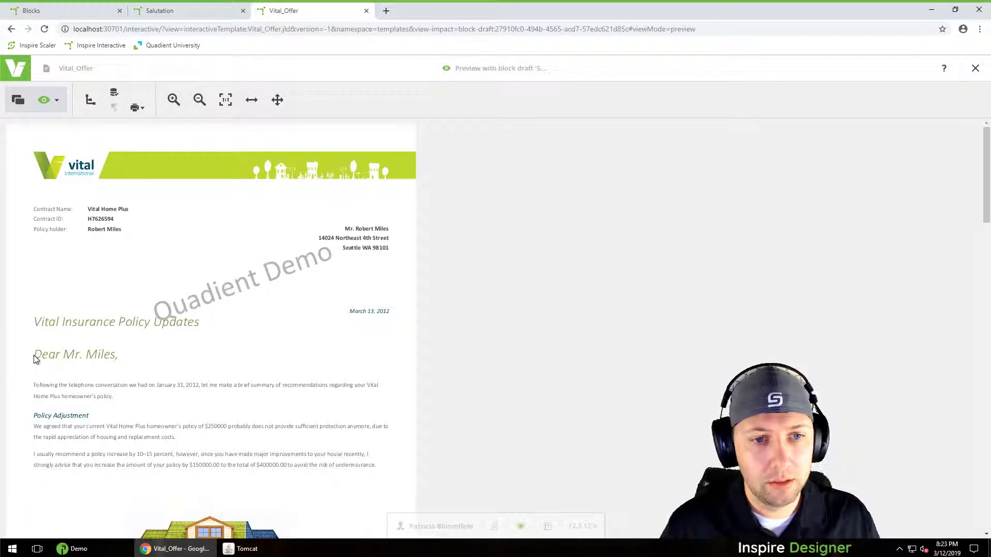
{"action": "scroll", "coordinate": [145, 350], "scroll_direction": "down", "scroll_amount": 3}
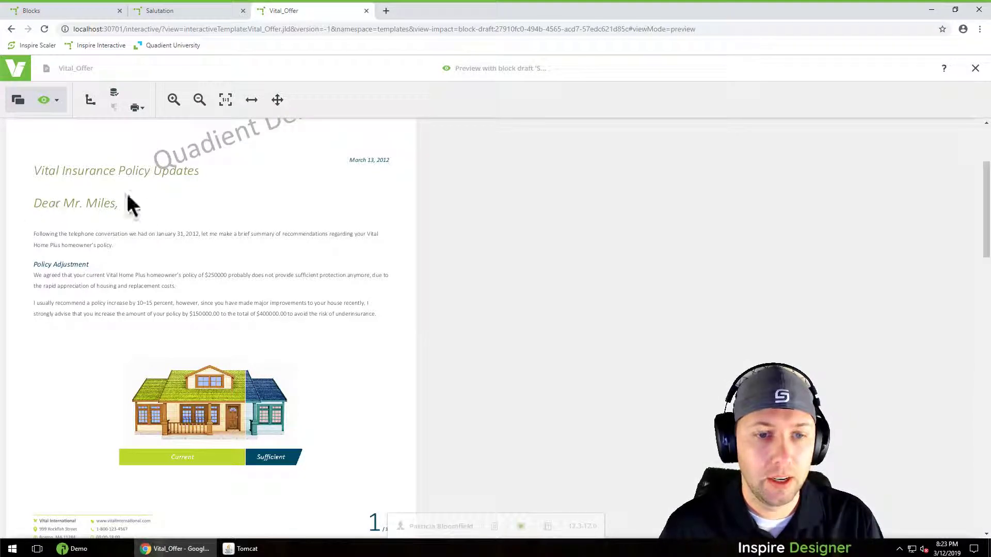
{"action": "scroll", "coordinate": [110, 260], "scroll_direction": "down", "scroll_amount": 3}
{"action": "scroll", "coordinate": [86, 210], "scroll_direction": "down", "scroll_amount": 5}
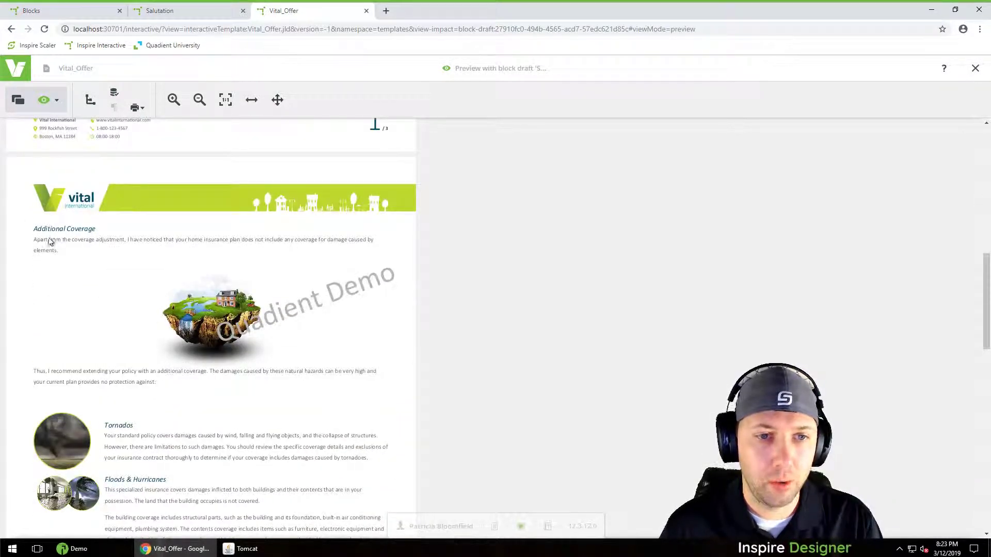
{"action": "scroll", "coordinate": [58, 244], "scroll_direction": "up", "scroll_amount": 8}
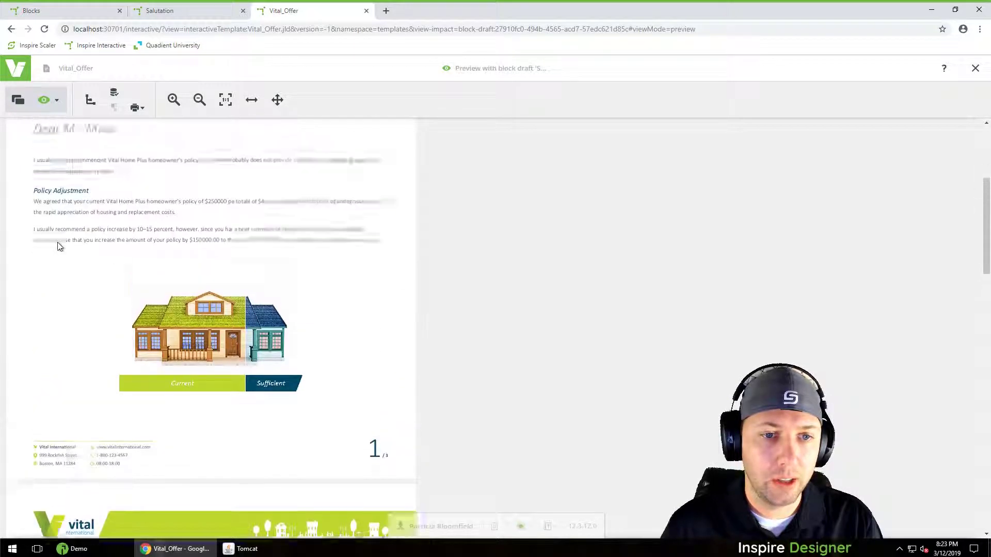
{"action": "scroll", "coordinate": [56, 222], "scroll_direction": "up", "scroll_amount": 3}
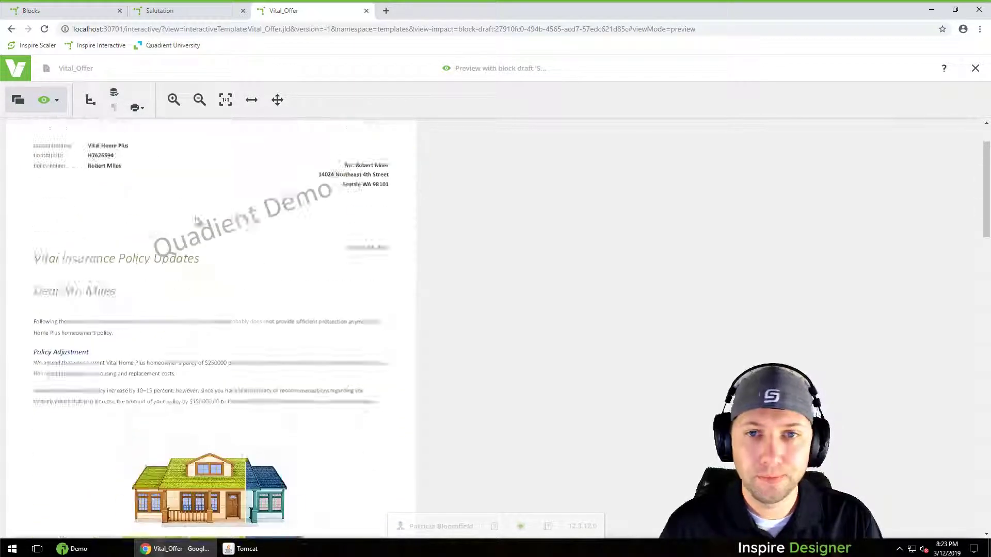
{"action": "left_click", "coordinate": [976, 68]}
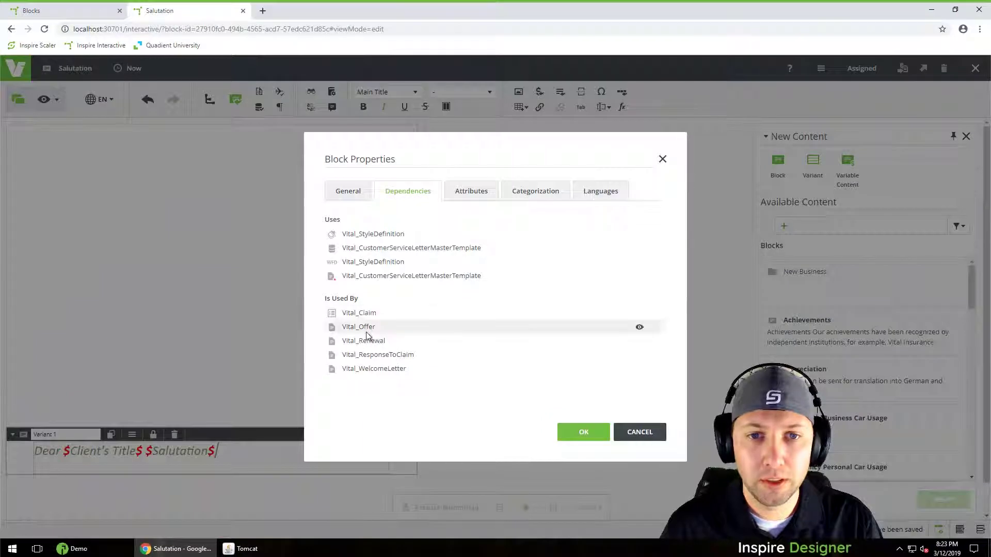
Preview the Vital_Renewal template with the Salutation block draft, review its greeting line, and close the preview
{"action": "left_click", "coordinate": [639, 343]}
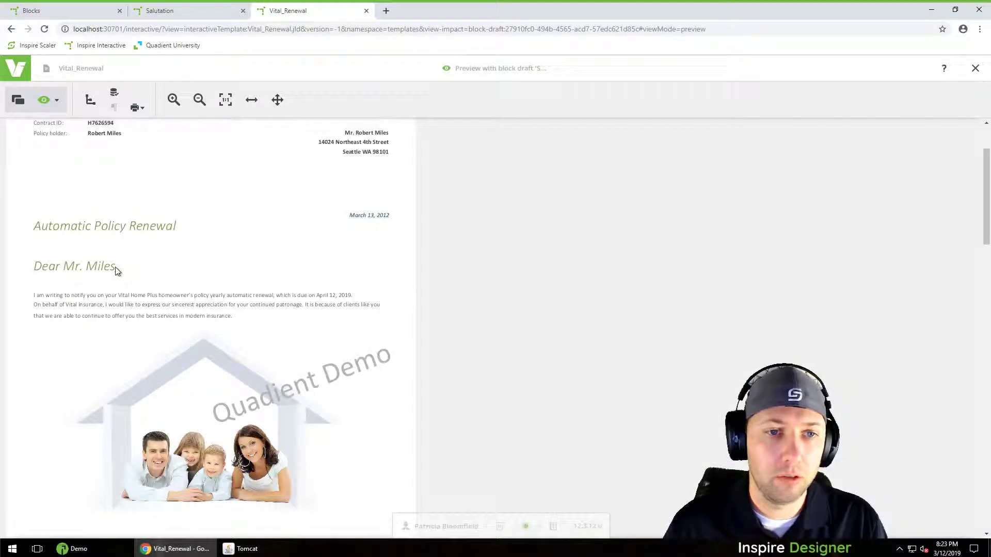
{"action": "scroll", "coordinate": [119, 266], "scroll_direction": "down", "scroll_amount": 8}
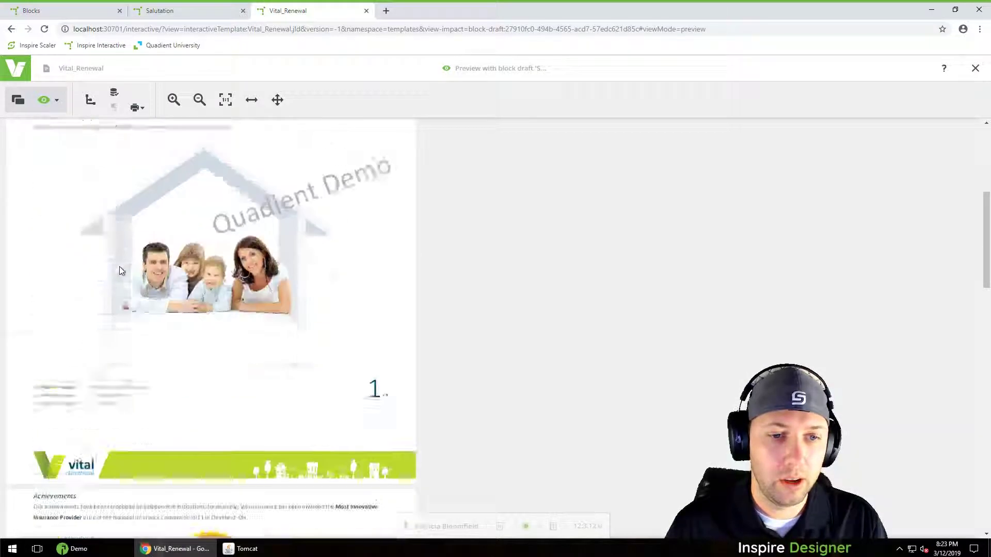
{"action": "scroll", "coordinate": [120, 267], "scroll_direction": "up", "scroll_amount": 10}
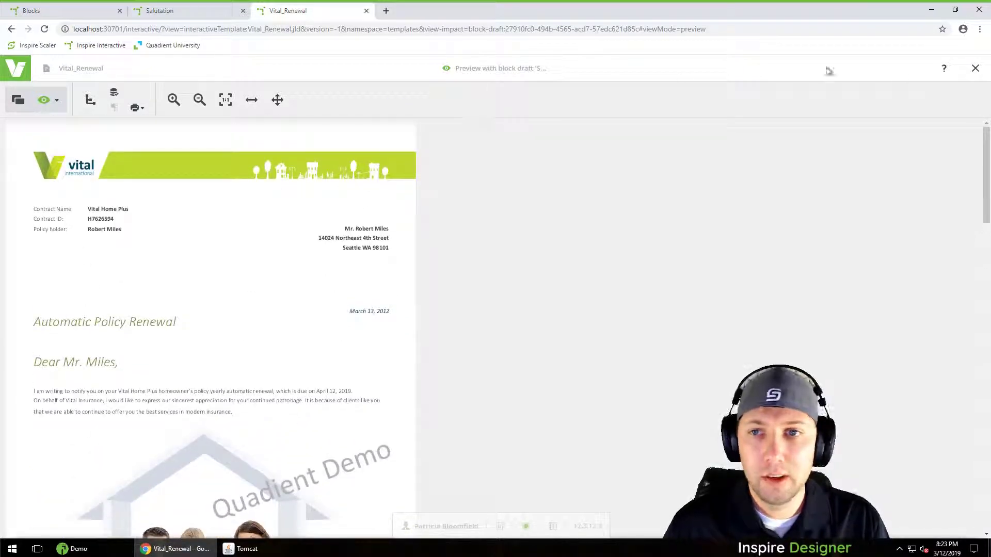
{"action": "left_click", "coordinate": [976, 68]}
Preview the Vital_ResponseToClaim template with the Salutation draft, review its pages, view it in edit mode, and close it
{"action": "mouse_move", "coordinate": [361, 354]}
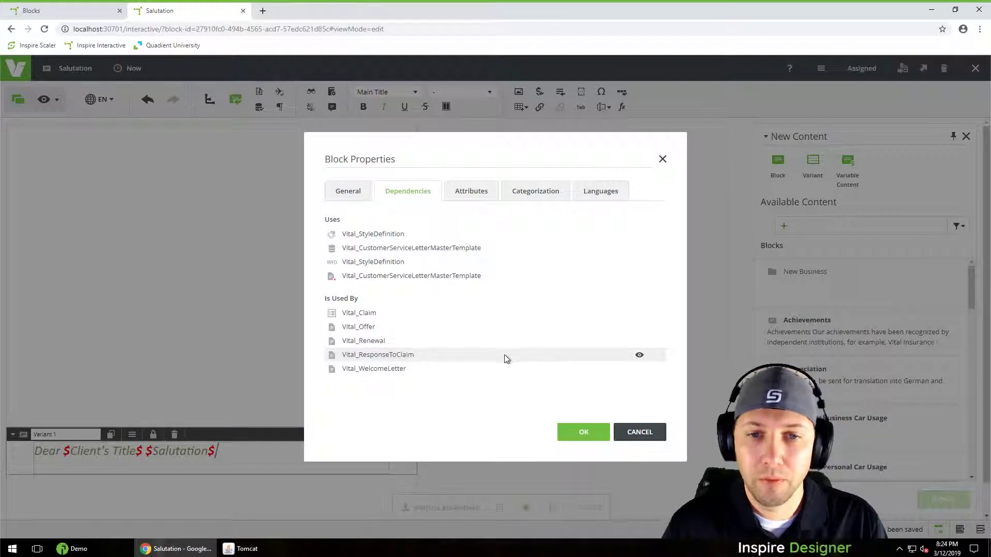
{"action": "left_click", "coordinate": [640, 356]}
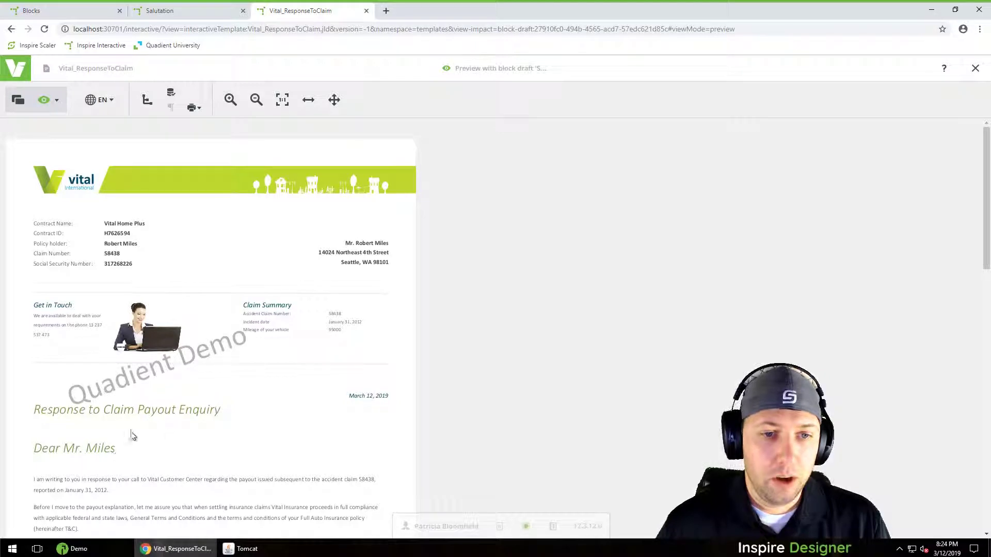
{"action": "scroll", "coordinate": [125, 431], "scroll_direction": "down", "scroll_amount": 2}
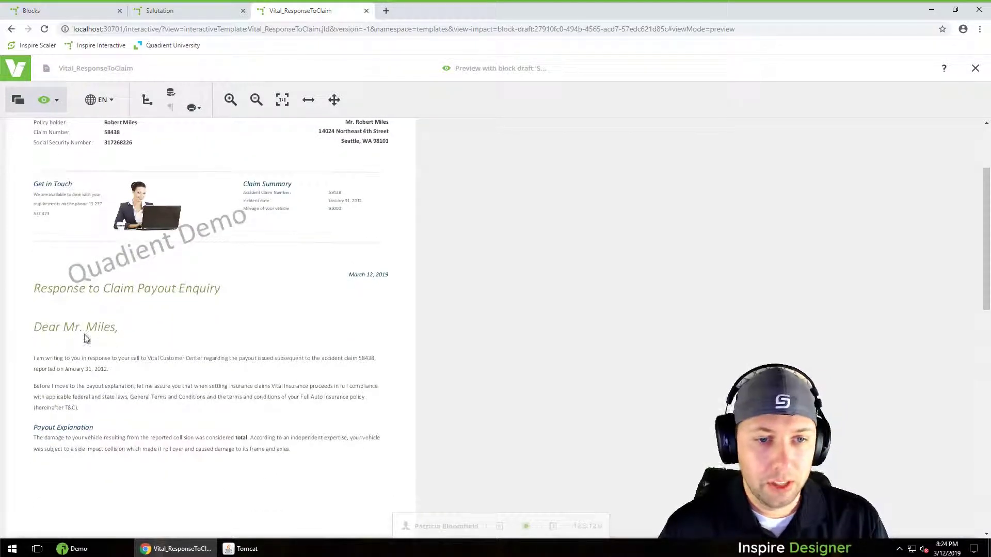
{"action": "scroll", "coordinate": [86, 339], "scroll_direction": "down", "scroll_amount": 7}
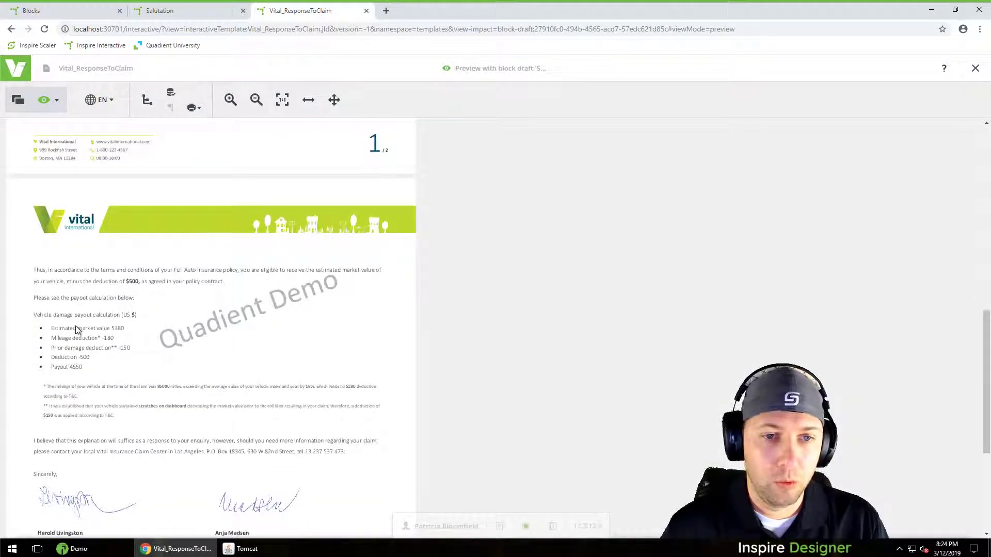
{"action": "scroll", "coordinate": [76, 330], "scroll_direction": "up", "scroll_amount": 6}
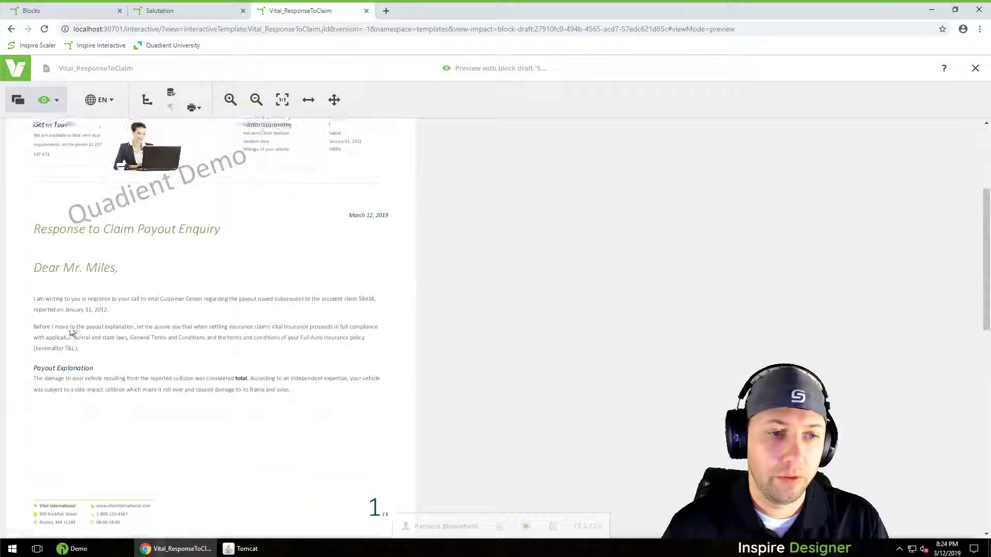
{"action": "scroll", "coordinate": [72, 333], "scroll_direction": "up", "scroll_amount": 3}
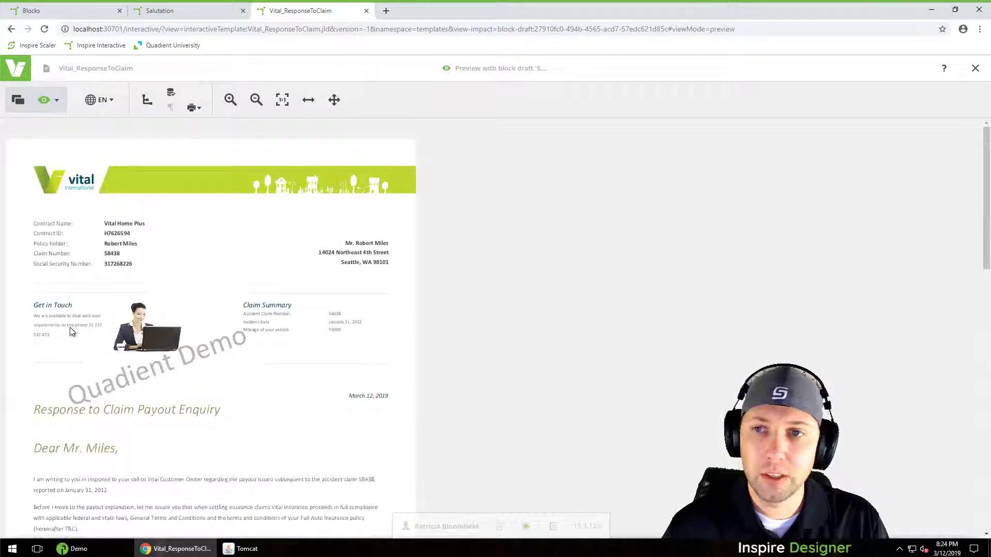
{"action": "left_click", "coordinate": [17, 106]}
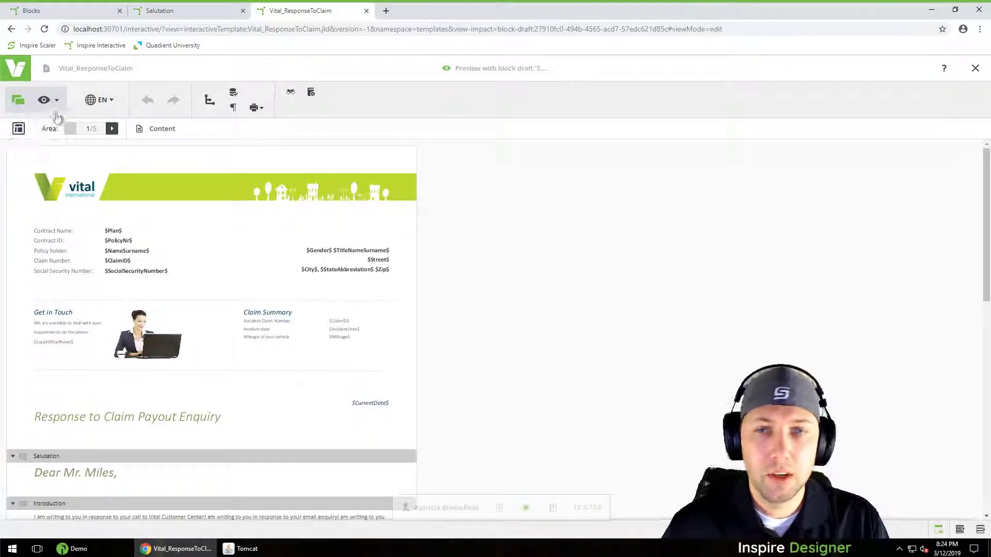
{"action": "left_click", "coordinate": [975, 68]}
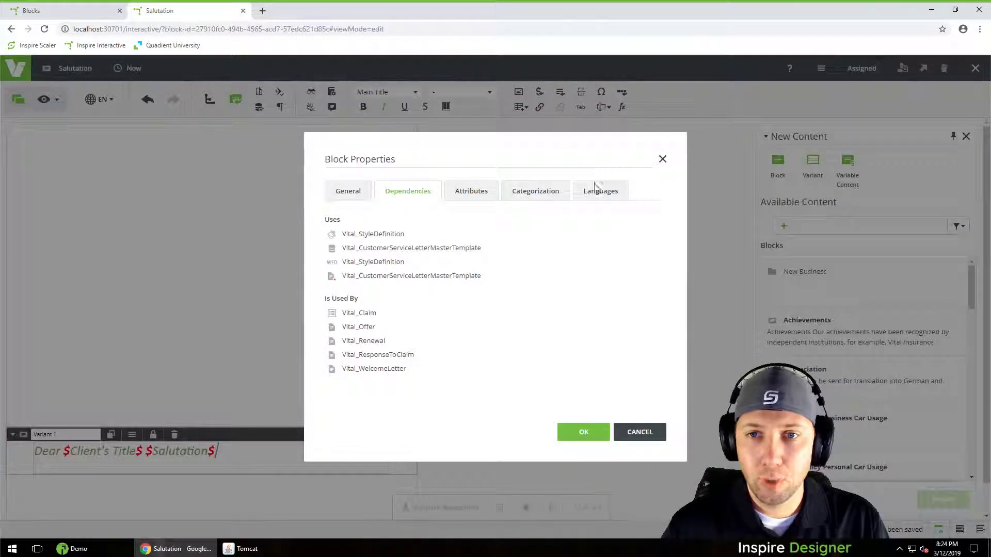
Leave the block properties and permanently delete the Salutation block draft
{"action": "left_click", "coordinate": [662, 160]}
{"action": "left_click", "coordinate": [944, 68]}
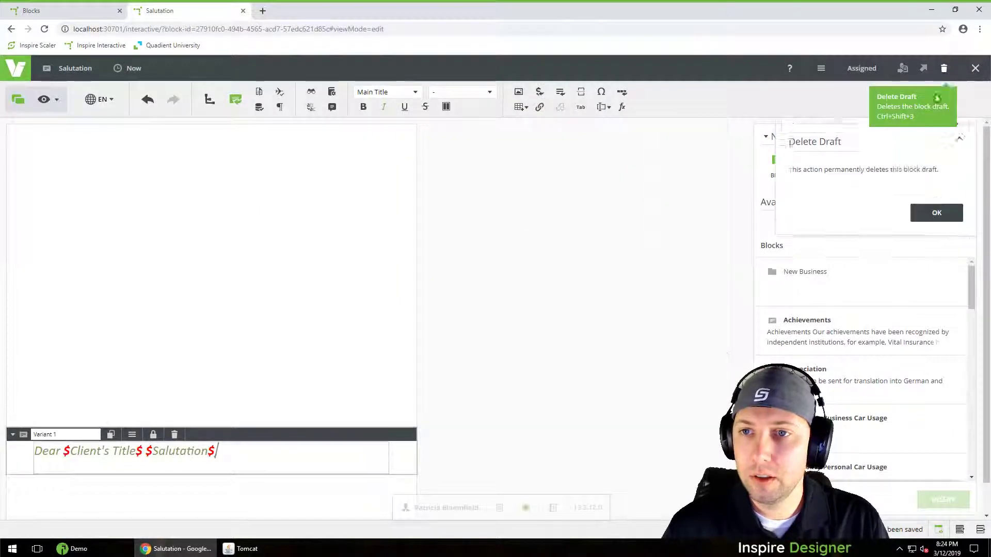
{"action": "left_click", "coordinate": [936, 215]}
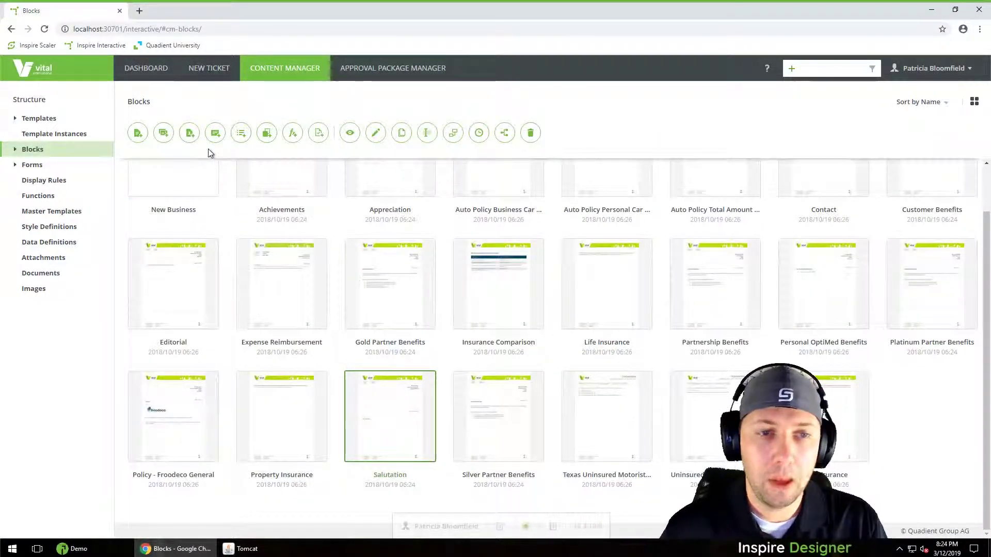
Switch from the Supervisor account to the Vital company's Template Designer user
{"action": "scroll", "coordinate": [602, 271], "scroll_direction": "up", "scroll_amount": 1}
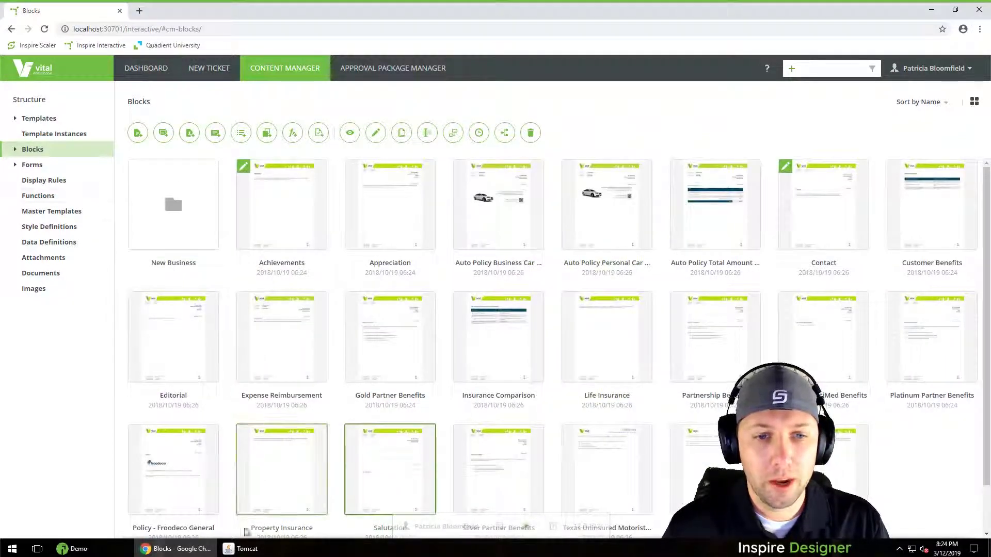
{"action": "left_click", "coordinate": [426, 529]}
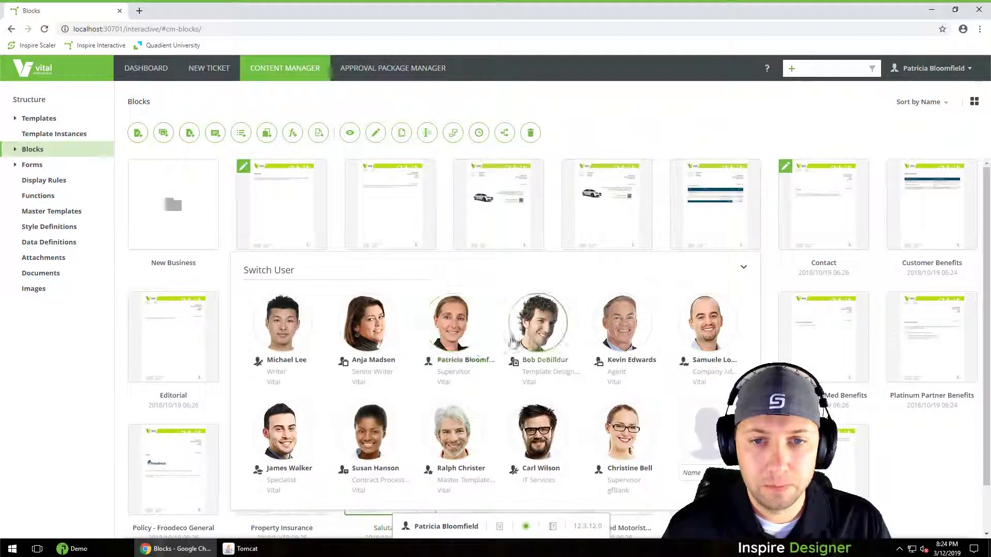
{"action": "left_click", "coordinate": [538, 325]}
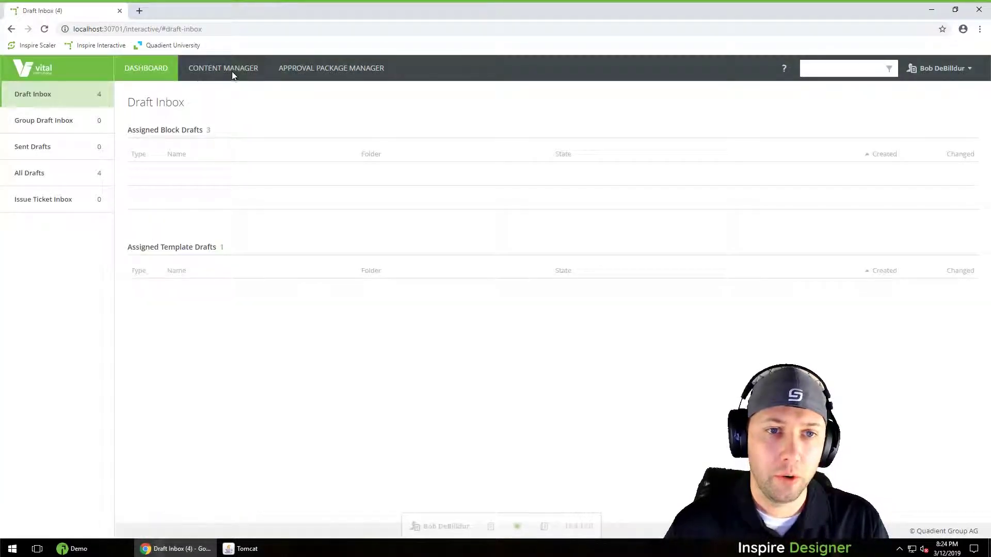
Find the Vital_WelcomeLetter template in the Content Manager and create a draft of it
{"action": "left_click", "coordinate": [231, 67]}
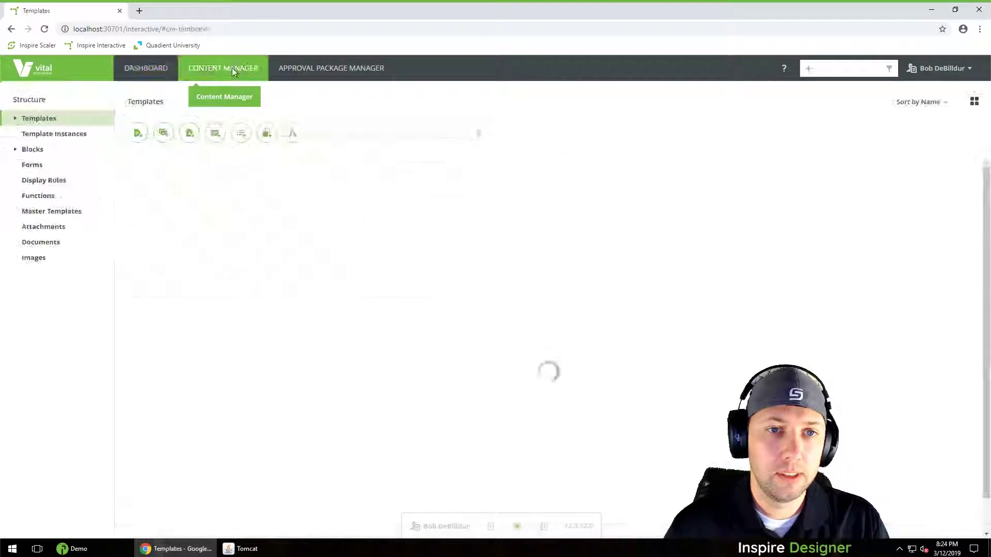
{"action": "left_click", "coordinate": [29, 150]}
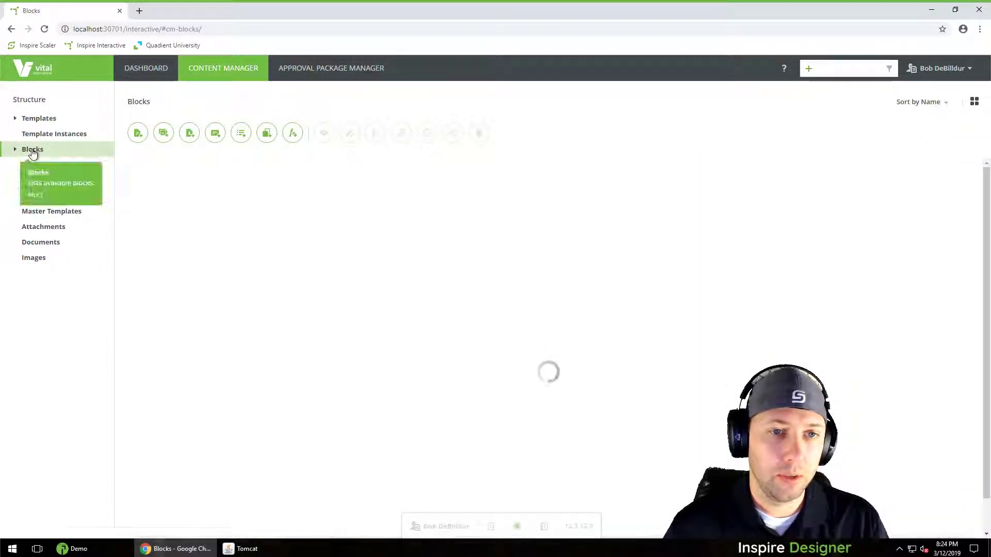
{"action": "left_click", "coordinate": [34, 121]}
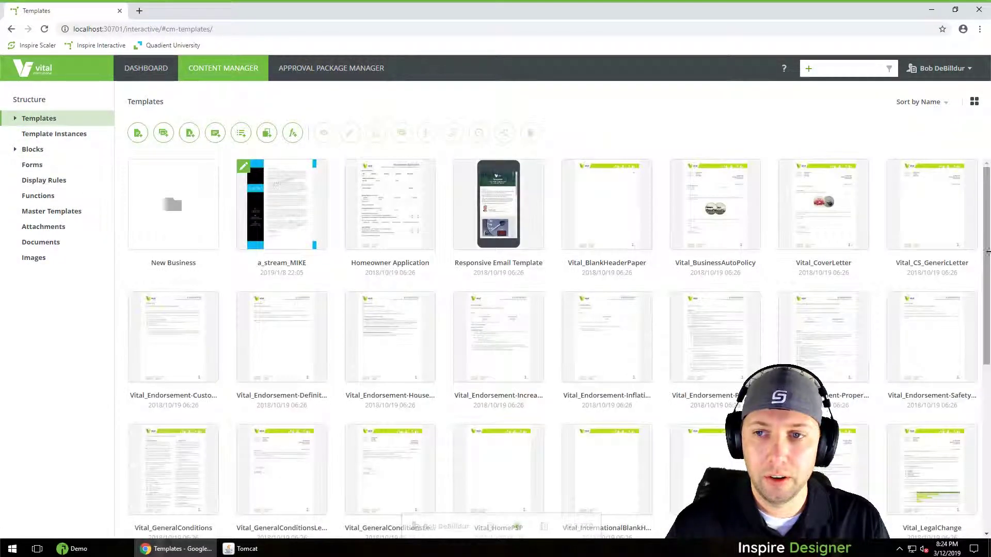
{"action": "scroll", "coordinate": [986, 247], "scroll_direction": "down", "scroll_amount": 6}
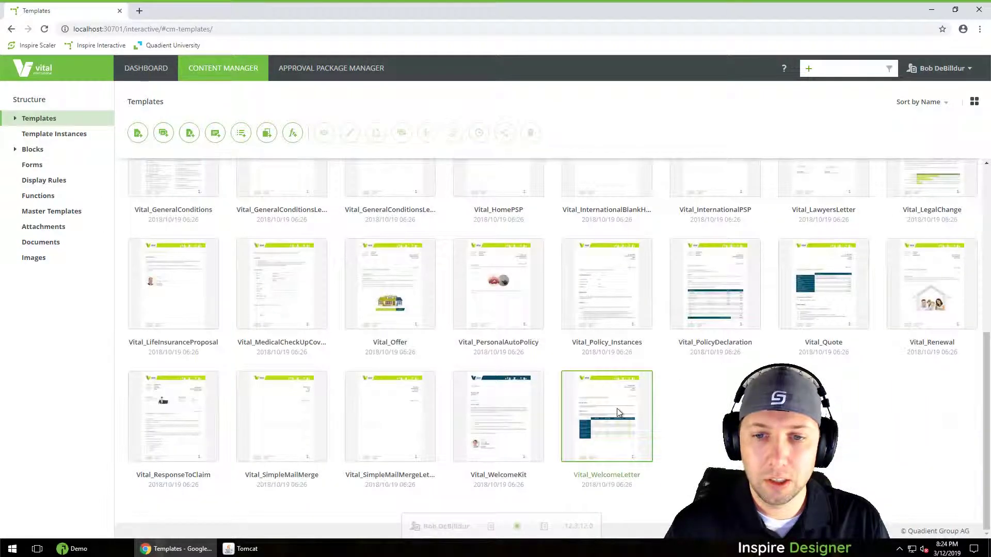
{"action": "left_click", "coordinate": [610, 416]}
{"action": "right_click", "coordinate": [608, 416]}
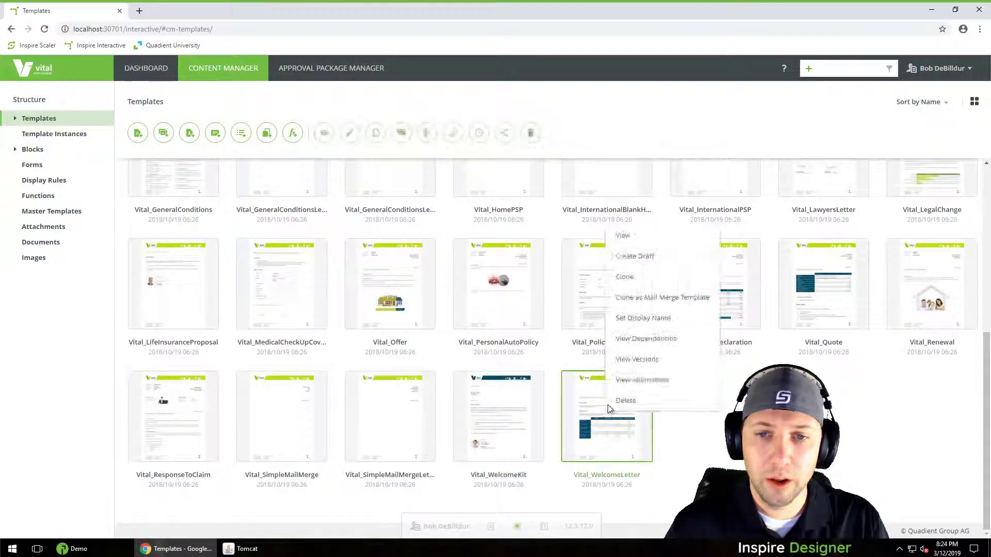
{"action": "left_click", "coordinate": [635, 257]}
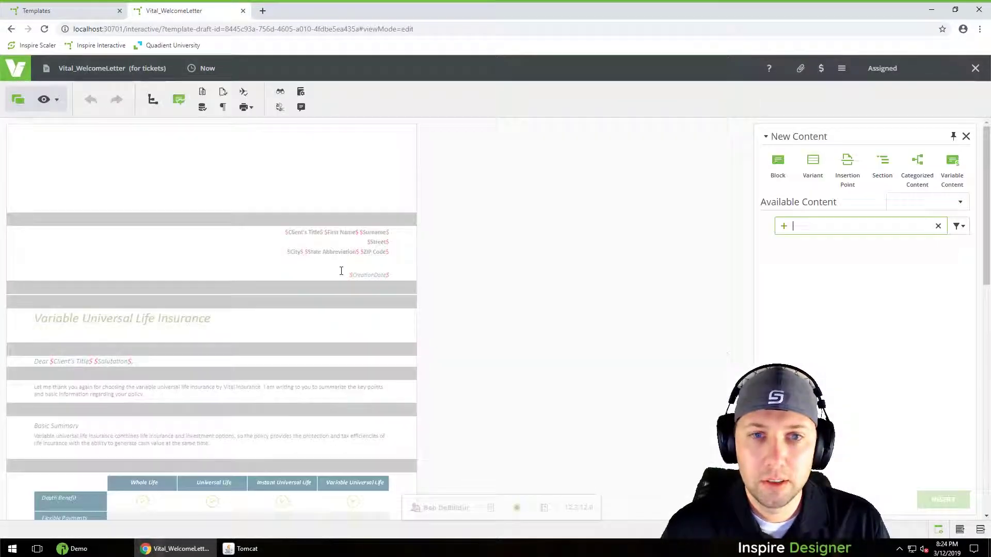
Append the sentence "Updated text, come find me." to the end of the Introduction block's paragraph and highlight the new text
{"action": "scroll", "coordinate": [246, 272], "scroll_direction": "down", "scroll_amount": 1}
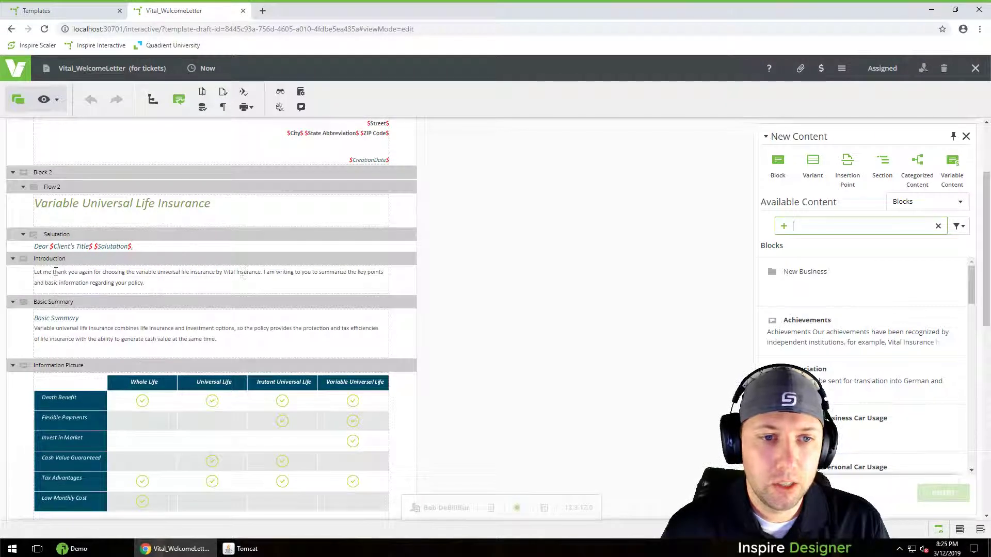
{"action": "left_click", "coordinate": [146, 283]}
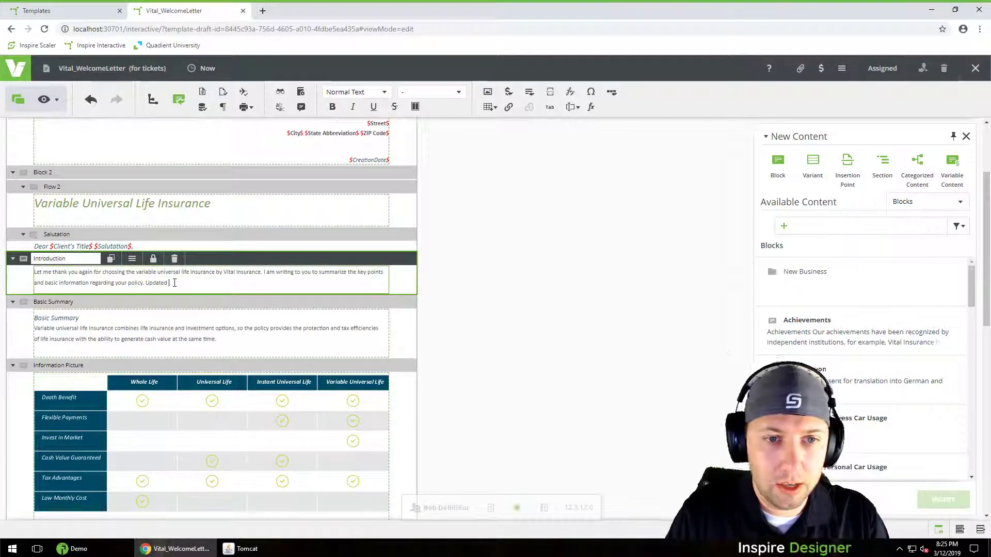
{"action": "type", "text": "Updated tex"}
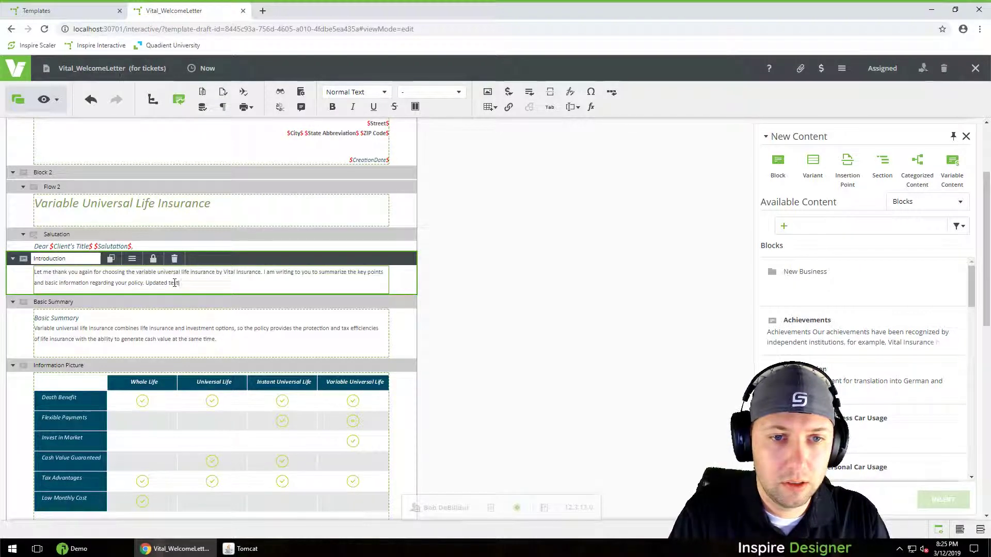
{"action": "type", "text": "t, come find me."}
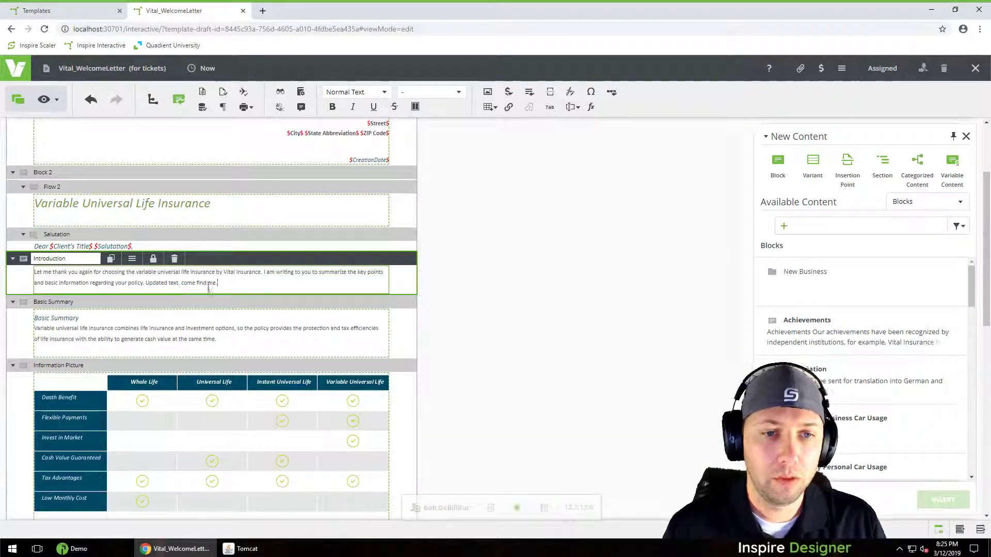
{"action": "left_click_drag", "start_coordinate": [242, 284], "coordinate": [110, 283]}
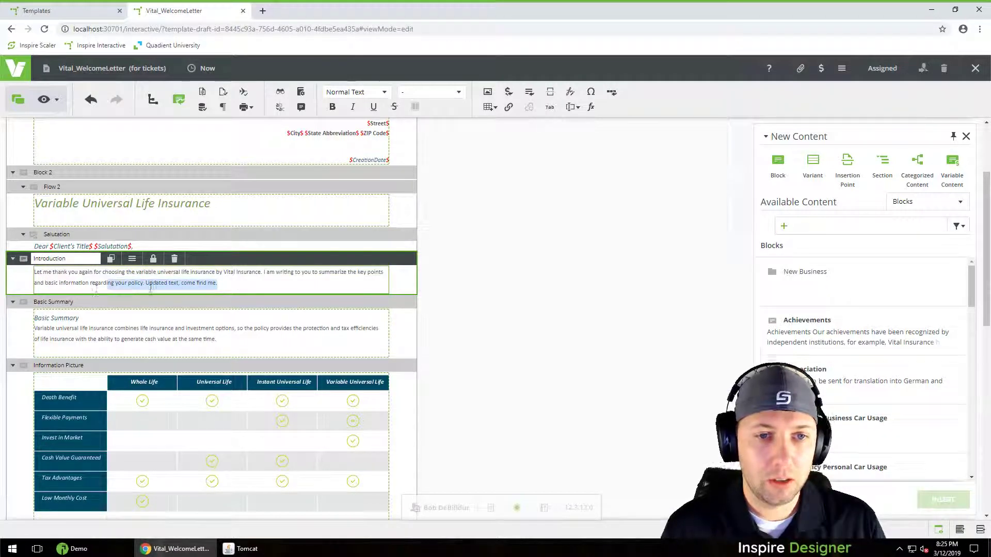
Send the Vital_WelcomeLetter draft to the Supervisor for checking with the message "Please approve, needs to be updated."
{"action": "left_click", "coordinate": [229, 284]}
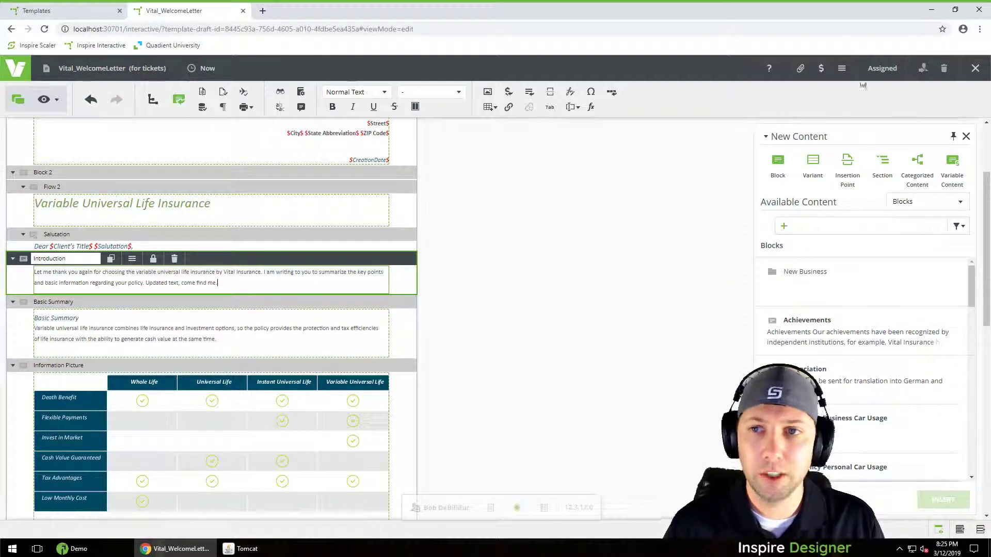
{"action": "left_click", "coordinate": [923, 68]}
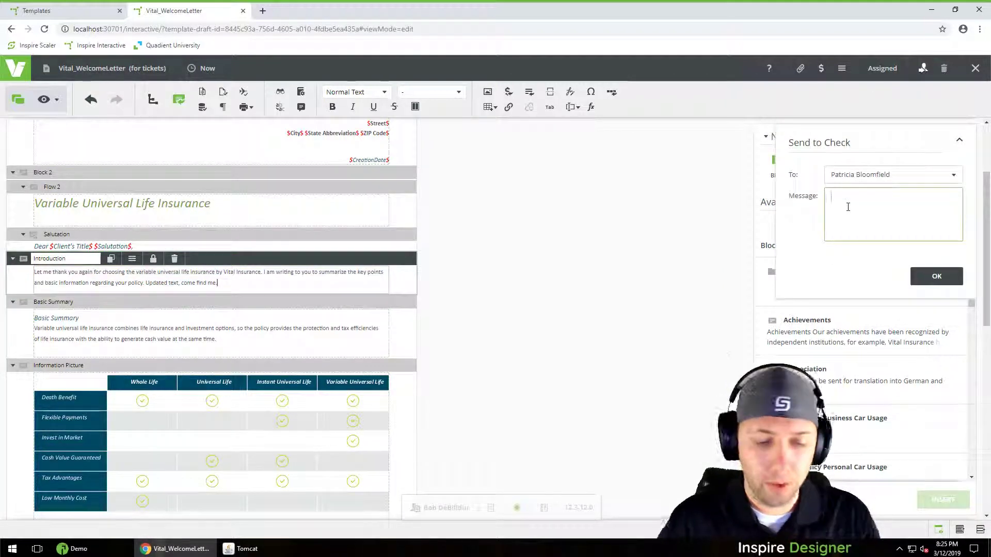
{"action": "type", "text": "Pl"}
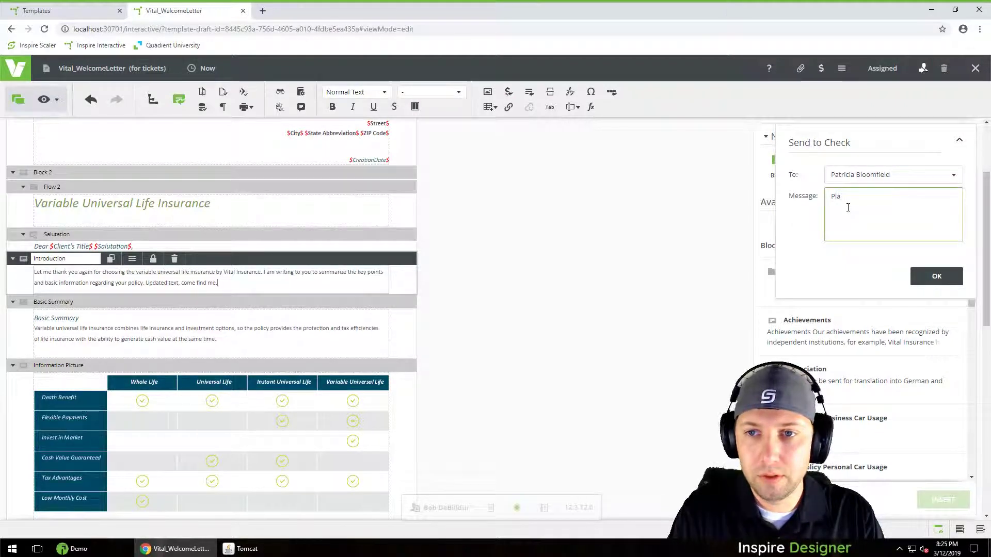
{"action": "type", "text": "ease approve, nee"}
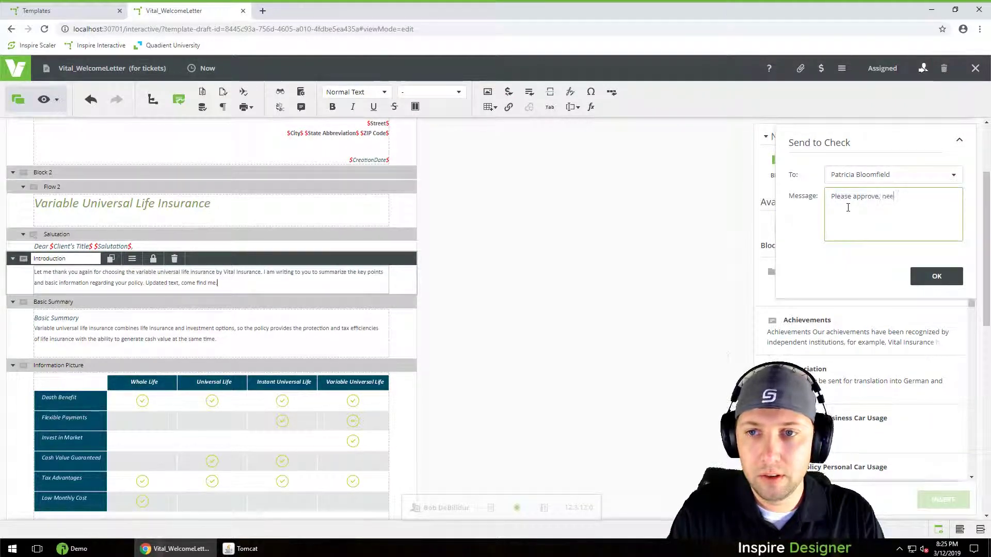
{"action": "type", "text": "ds to be upd"}
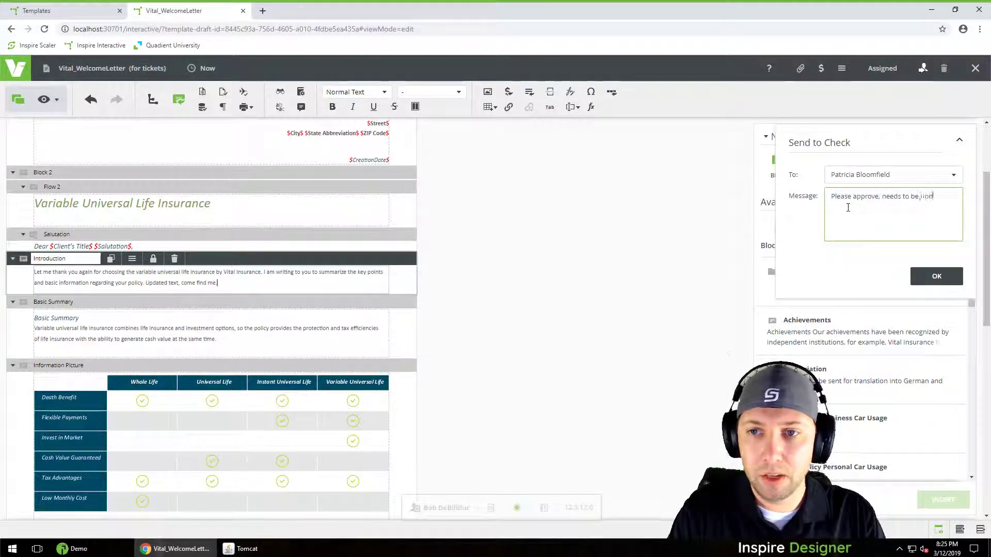
{"action": "type", "text": "ated."}
{"action": "left_click", "coordinate": [920, 277]}
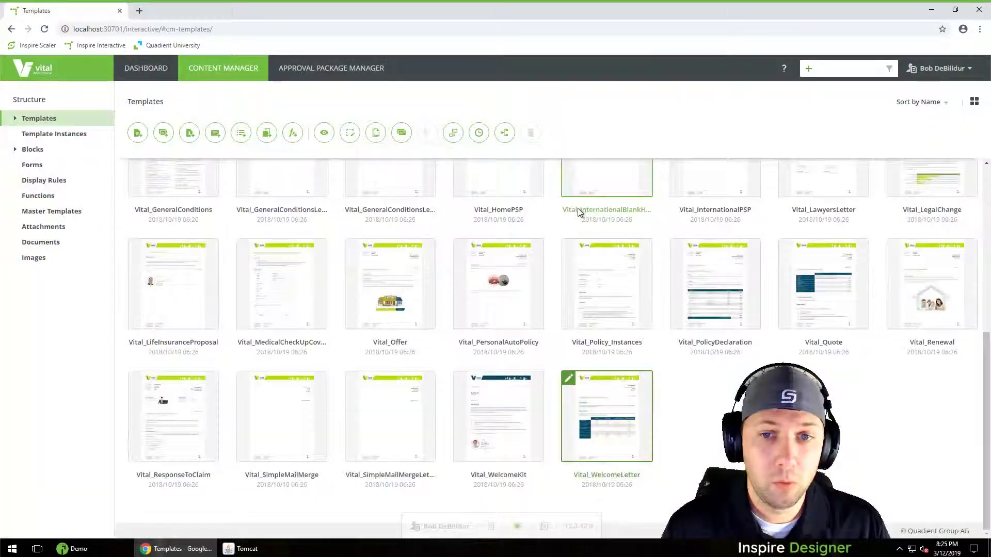
Switch to Vital's Supervisor user and open the pending Vital_WelcomeLetter draft from the draft inbox
{"action": "left_click", "coordinate": [445, 527]}
{"action": "left_click", "coordinate": [453, 339]}
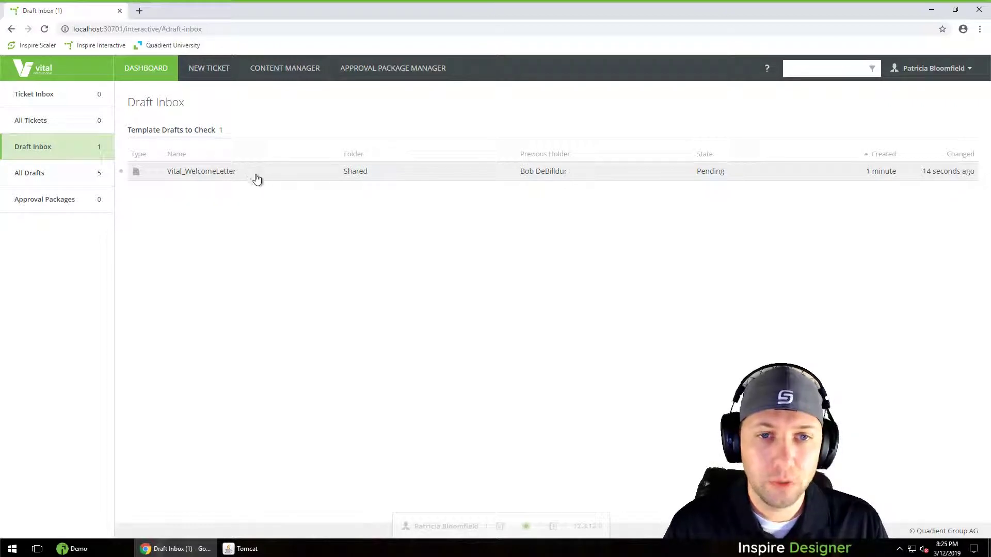
{"action": "double_click", "coordinate": [227, 178]}
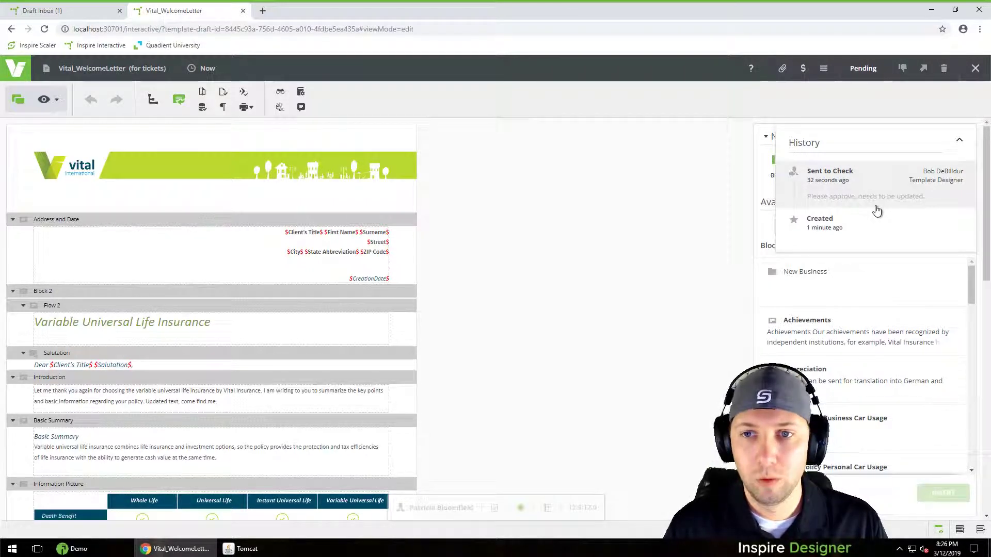
View the general template properties, leave them unedited and collapse the draft's history
{"action": "left_click", "coordinate": [825, 69]}
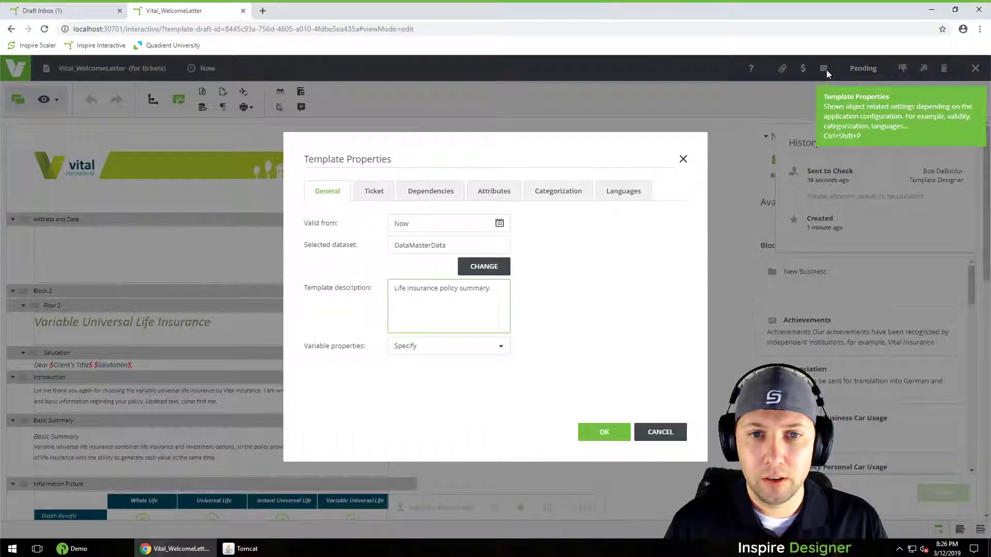
{"action": "left_click", "coordinate": [684, 162]}
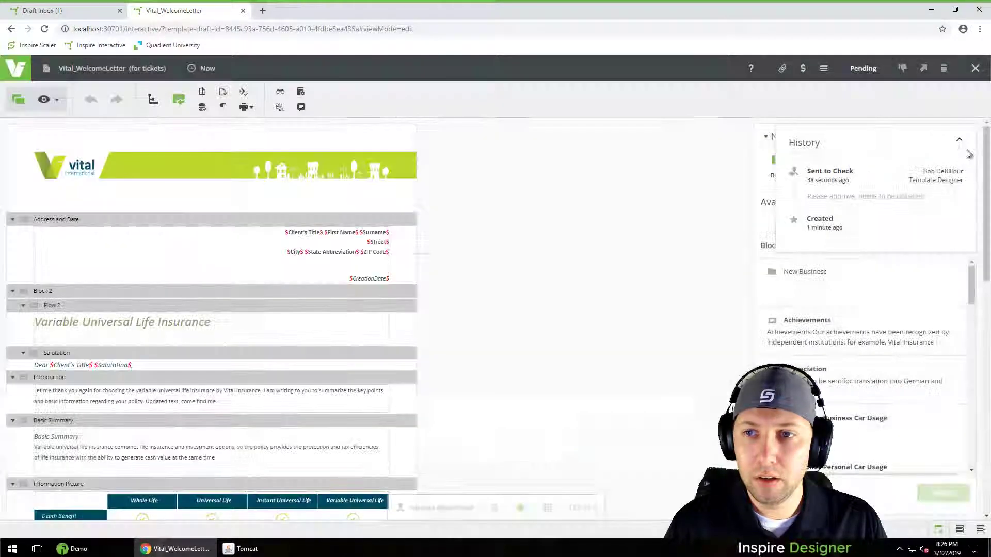
{"action": "left_click", "coordinate": [960, 141]}
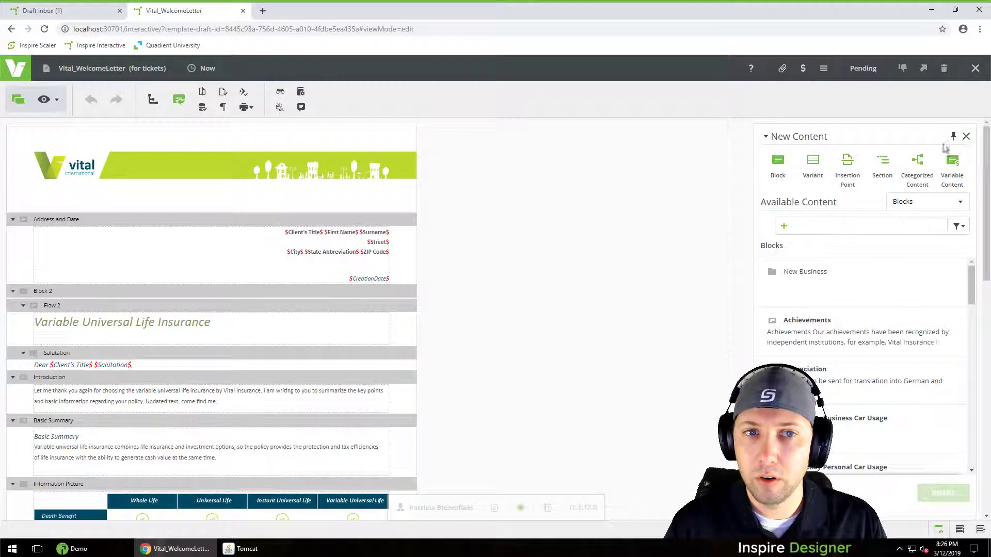
Compare the draft's Current state with its Created state
{"action": "left_click", "coordinate": [204, 94]}
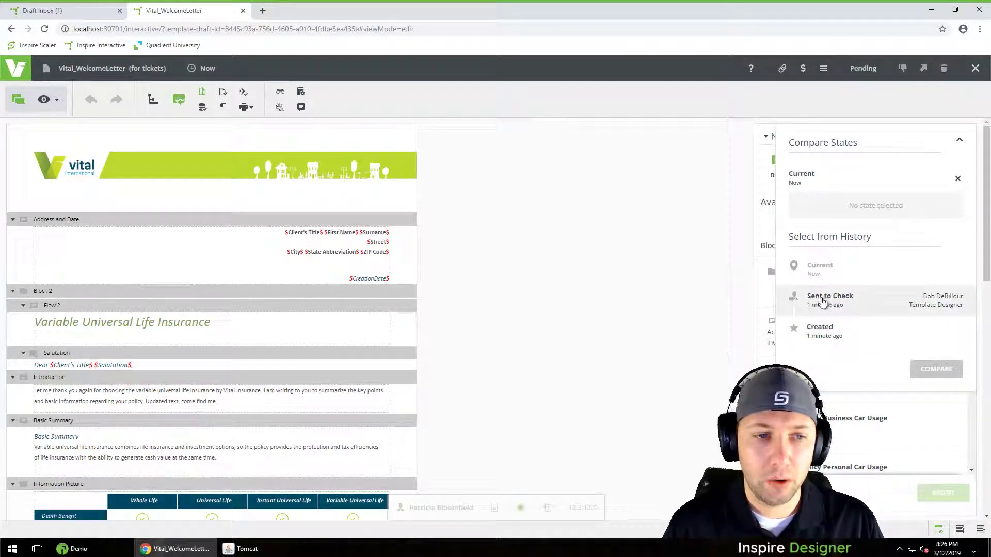
{"action": "left_click", "coordinate": [813, 331]}
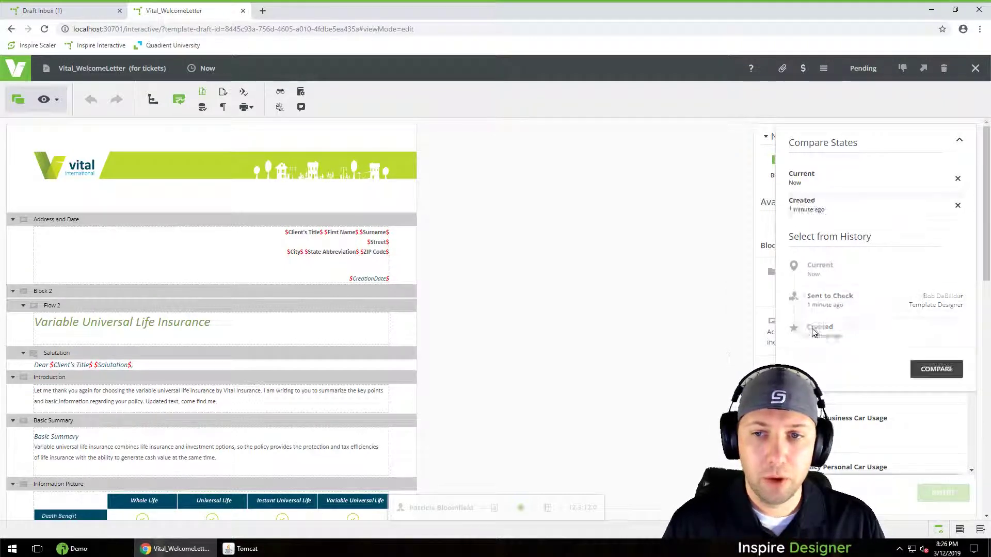
{"action": "left_click", "coordinate": [938, 372]}
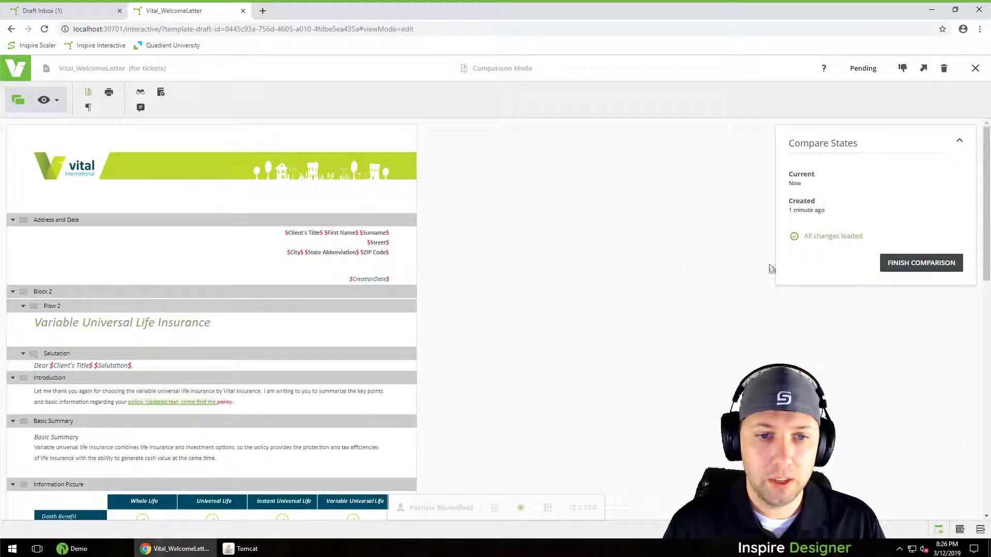
Review the marked text changes from the Introduction block through the Signature block and finish the comparison
{"action": "scroll", "coordinate": [326, 391], "scroll_direction": "down", "scroll_amount": 1}
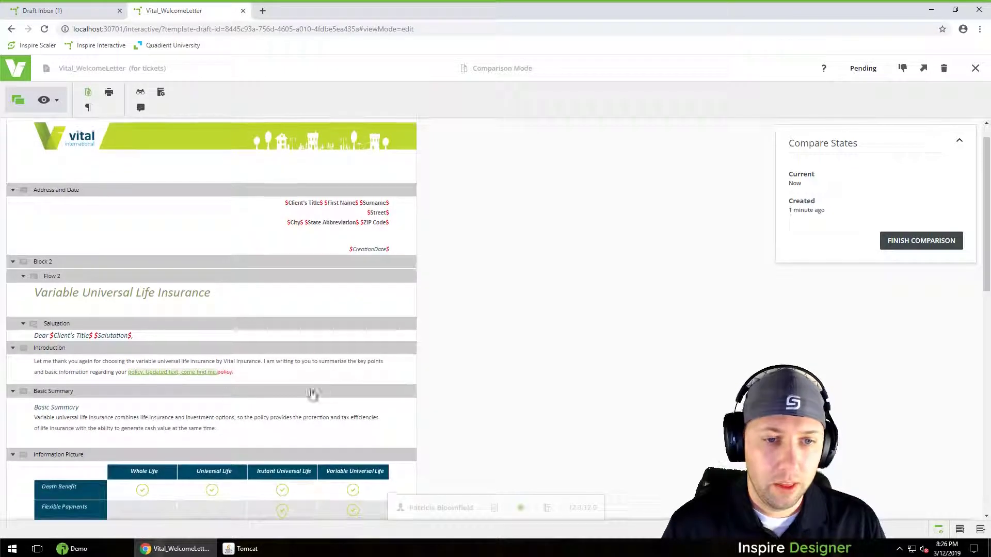
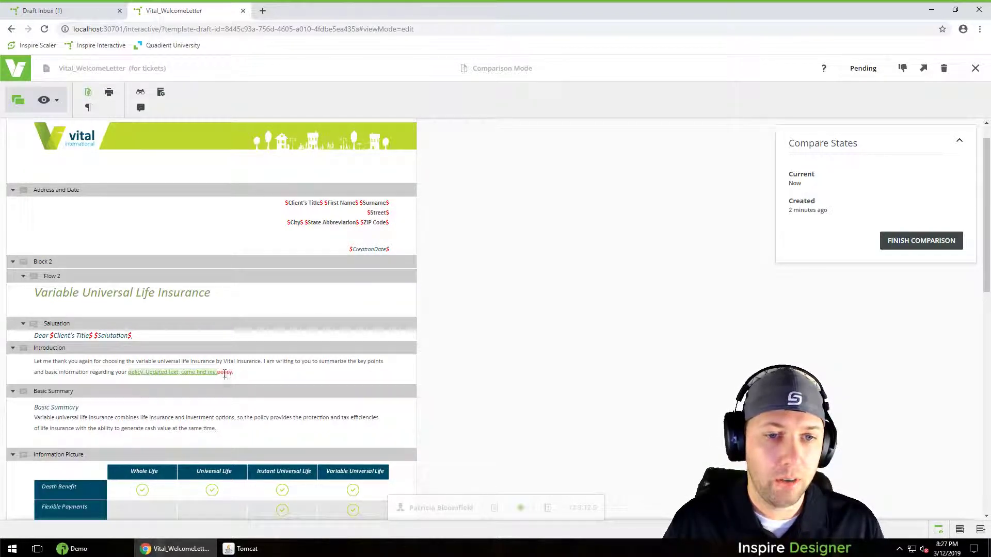
{"action": "scroll", "coordinate": [286, 377], "scroll_direction": "down", "scroll_amount": 10}
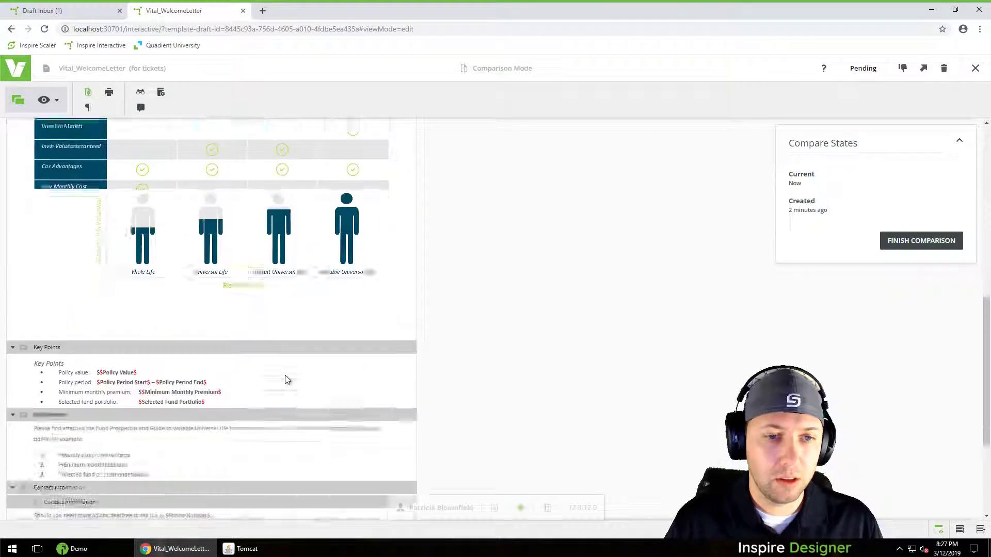
{"action": "scroll", "coordinate": [286, 376], "scroll_direction": "down", "scroll_amount": 2}
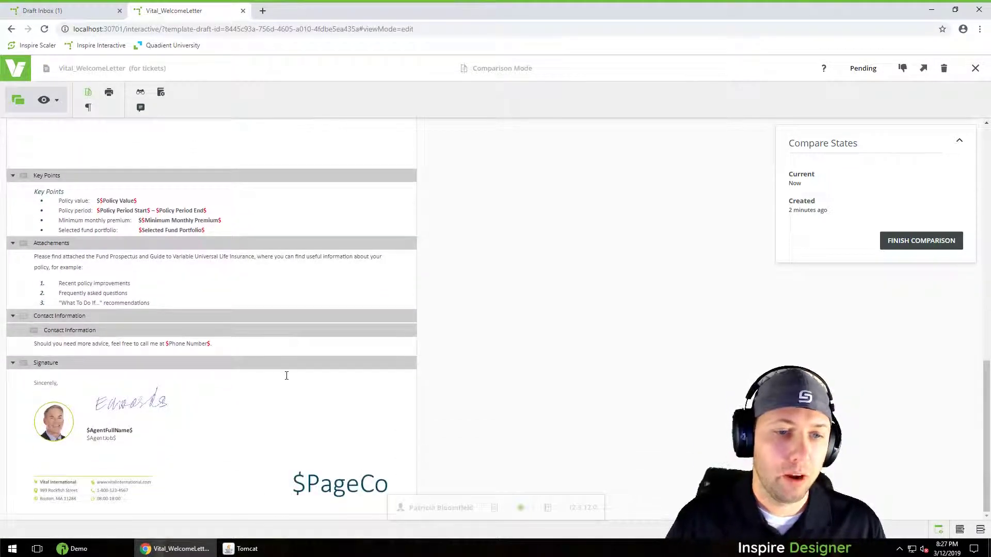
{"action": "scroll", "coordinate": [287, 376], "scroll_direction": "up", "scroll_amount": 12}
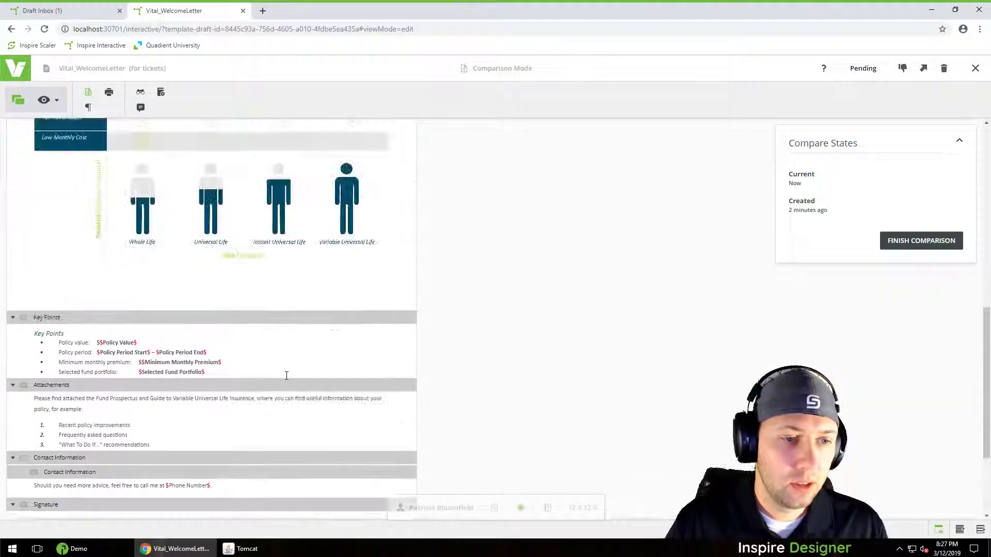
{"action": "scroll", "coordinate": [270, 376], "scroll_direction": "up", "scroll_amount": 5}
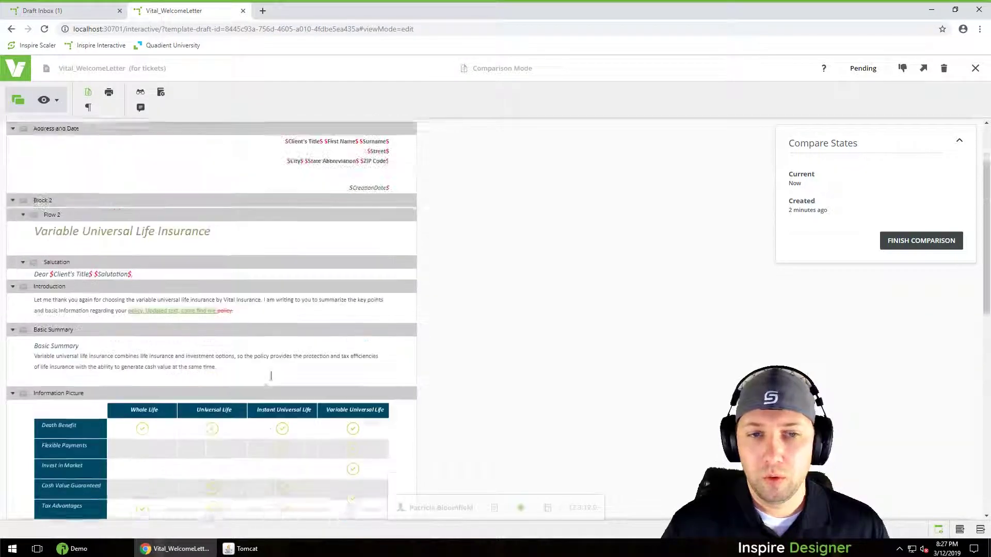
{"action": "scroll", "coordinate": [270, 380], "scroll_direction": "down", "scroll_amount": 1}
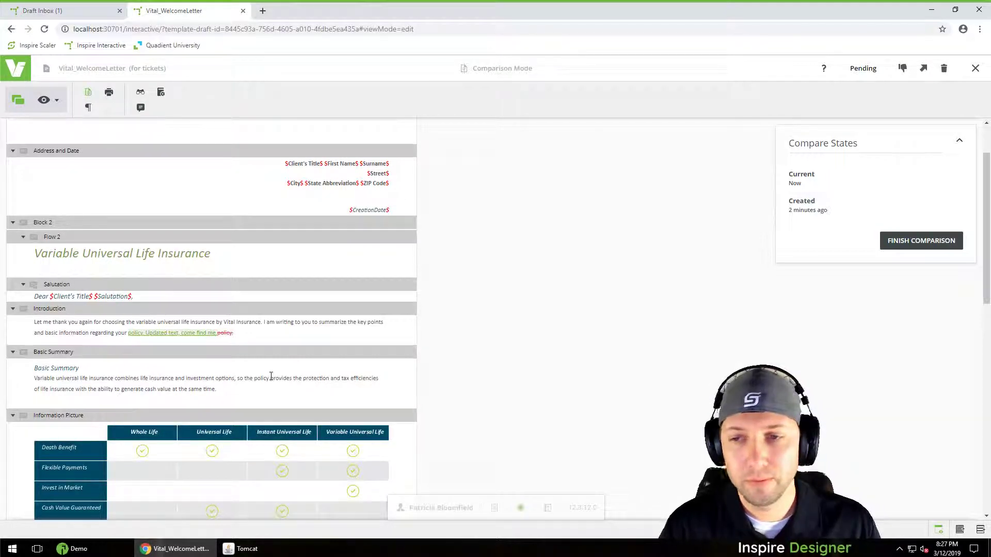
{"action": "left_click", "coordinate": [911, 246]}
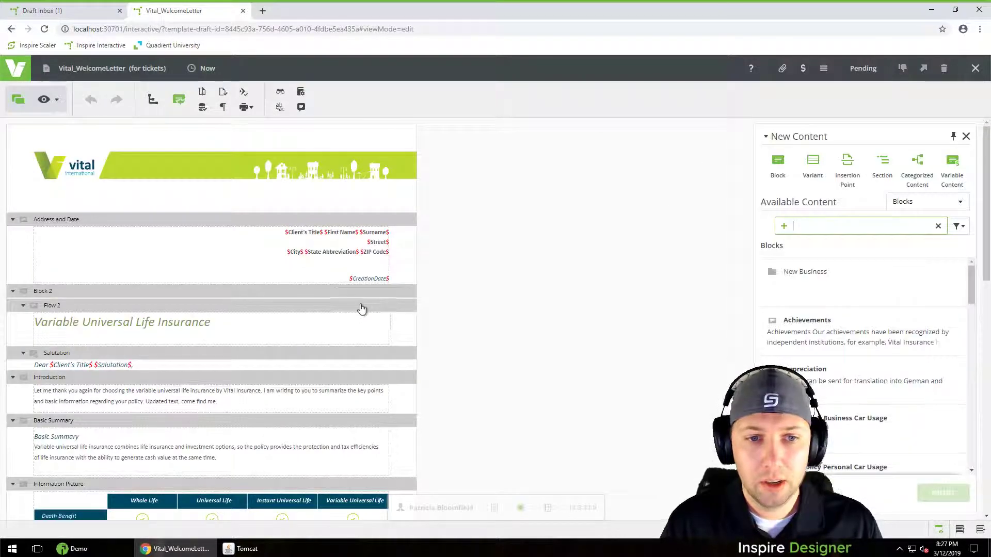
Refuse the draft back to the Template Designer with the message "What kind of text was that, is this joke to you?"
{"action": "left_click", "coordinate": [903, 69]}
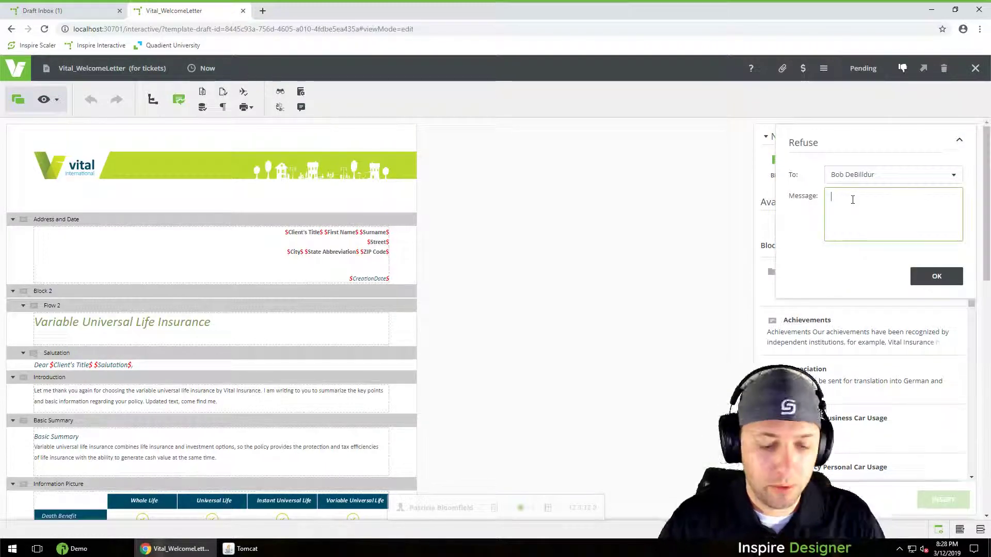
{"action": "type", "text": "What i"}
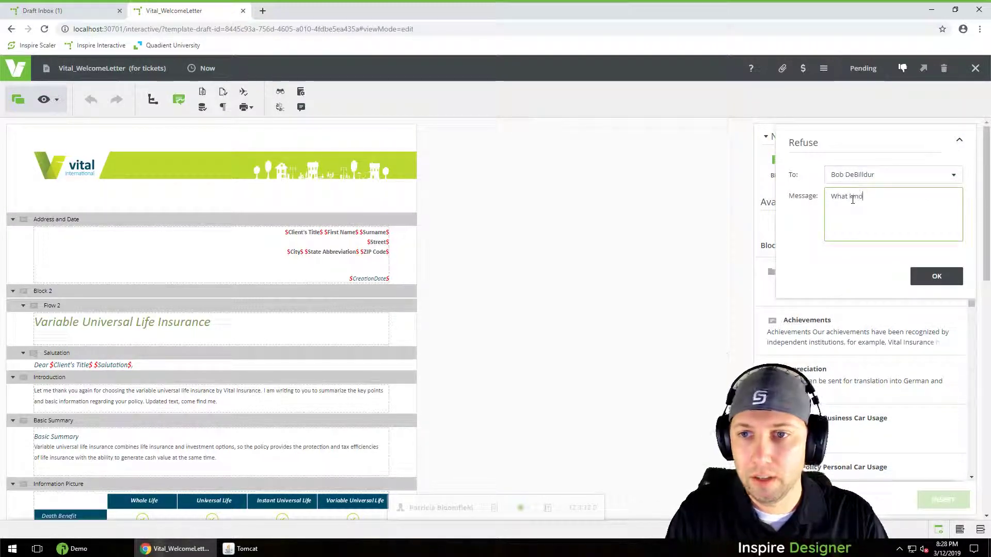
{"action": "type", "text": "ind of text was that, is this joke"}
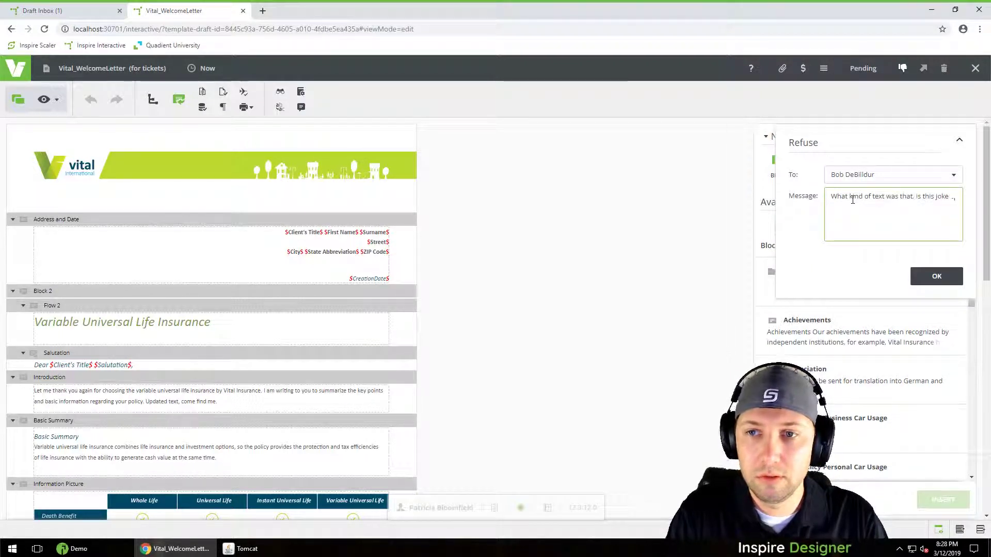
{"action": "type", "text": "o u?"}
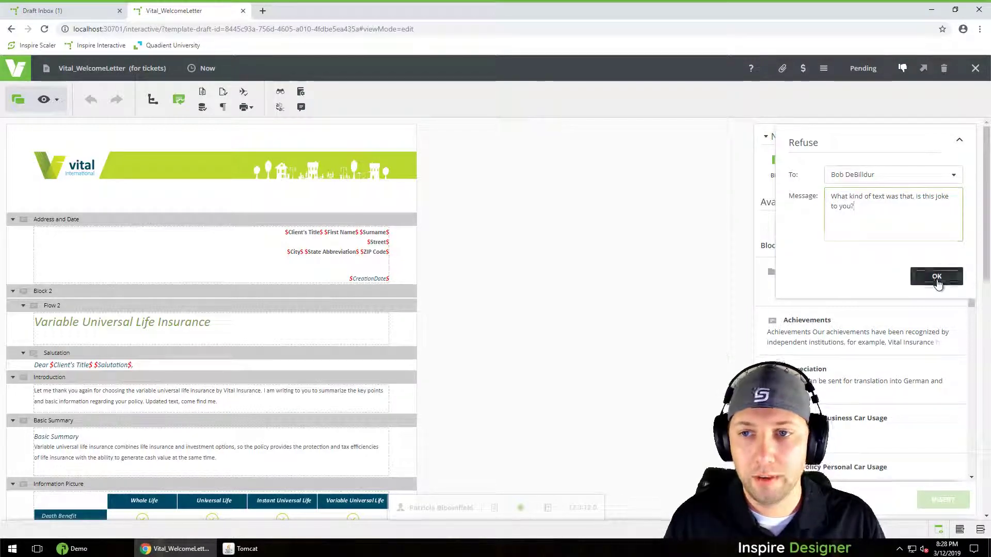
{"action": "left_click", "coordinate": [936, 277]}
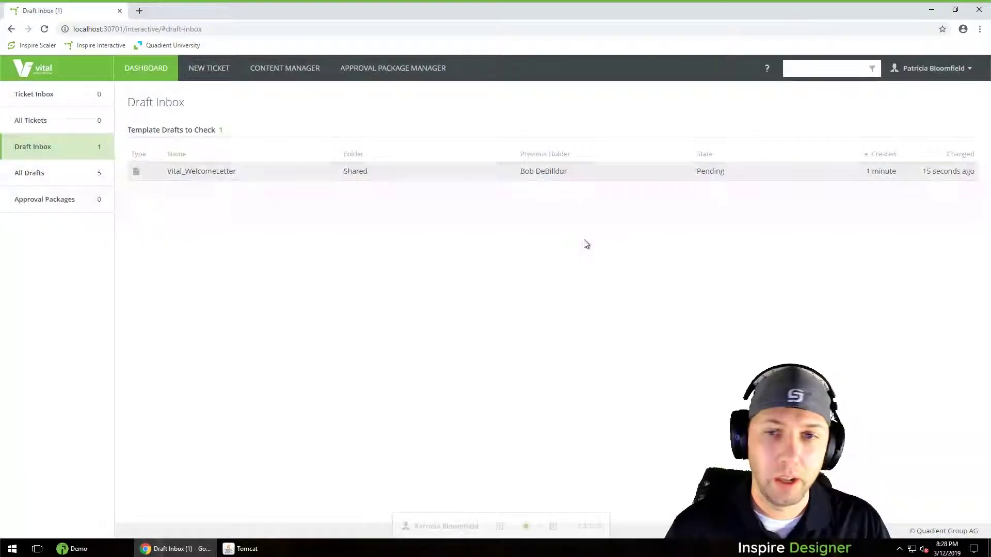
Switch back to Vital's Template Designer user and open the refused Vital_WelcomeLetter draft from the draft inbox
{"action": "left_click", "coordinate": [448, 526]}
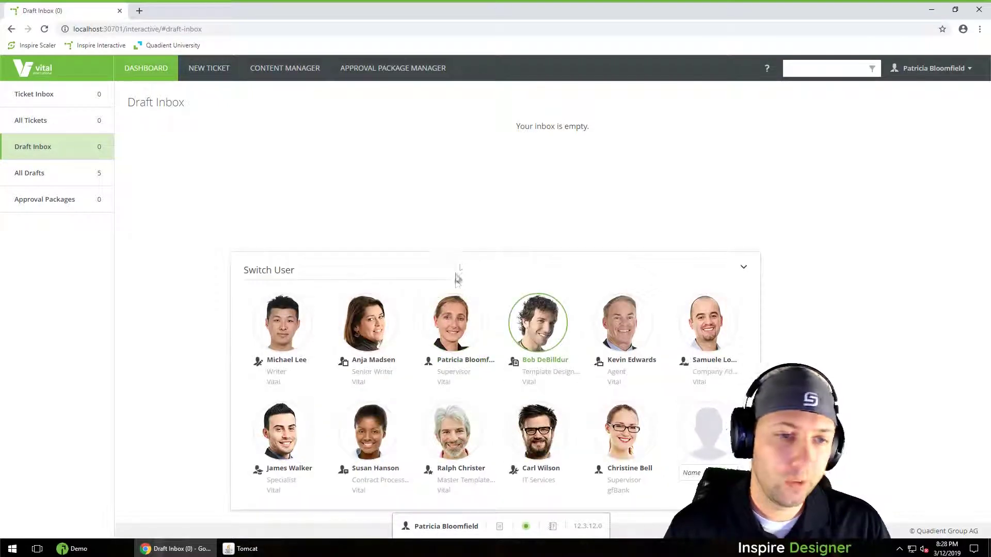
{"action": "left_click", "coordinate": [539, 319]}
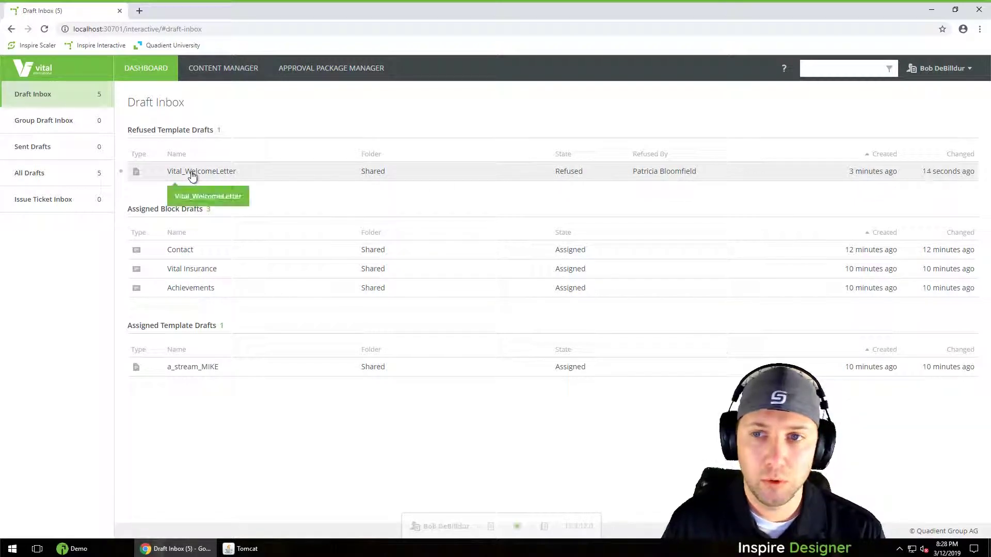
{"action": "left_click", "coordinate": [192, 173]}
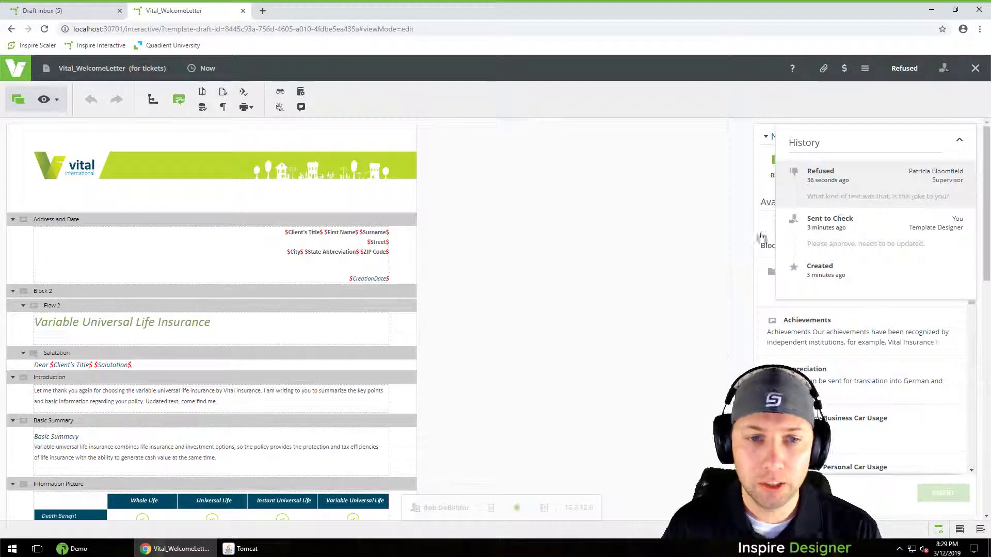
Delete the sentence "Updated text, come find me." from the end of the Introduction block's paragraph
{"action": "left_click", "coordinate": [182, 402]}
{"action": "left_click_drag", "start_coordinate": [147, 403], "coordinate": [231, 403]}
{"action": "key", "text": "BackSpace"}
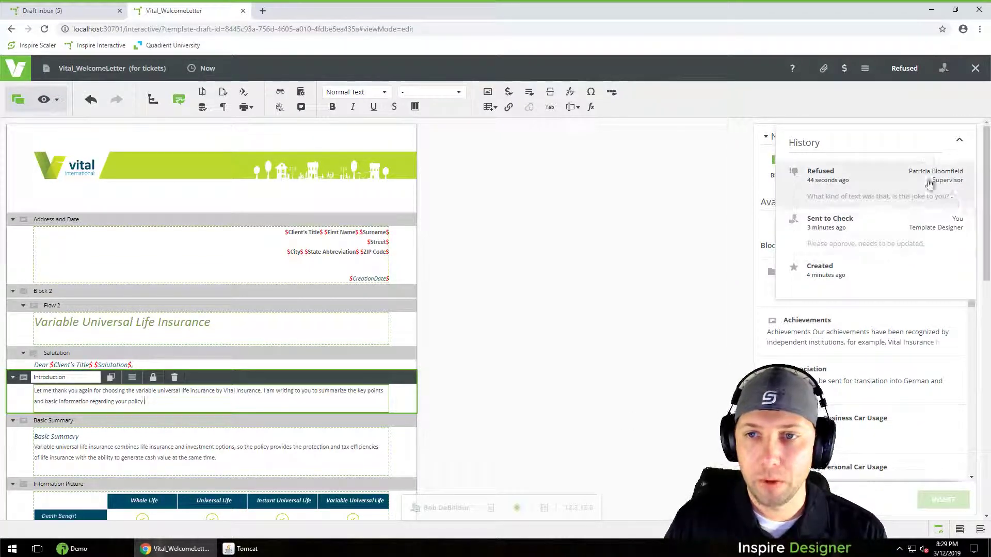
Enter "Original version with correct changes." as the message for sending the draft to check
{"action": "left_click", "coordinate": [936, 71]}
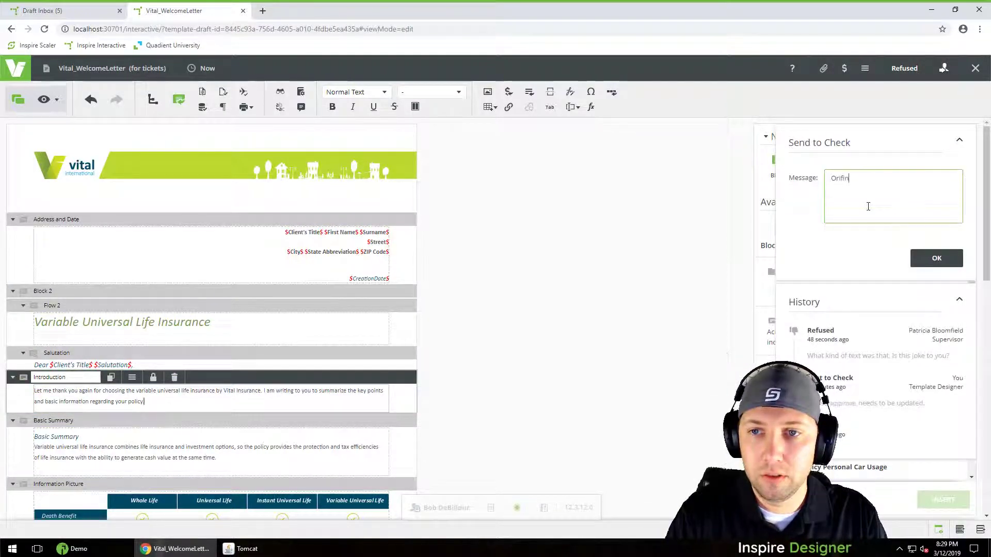
{"action": "key", "text": "BackSpace"}
{"action": "type", "text": "ginal versi"}
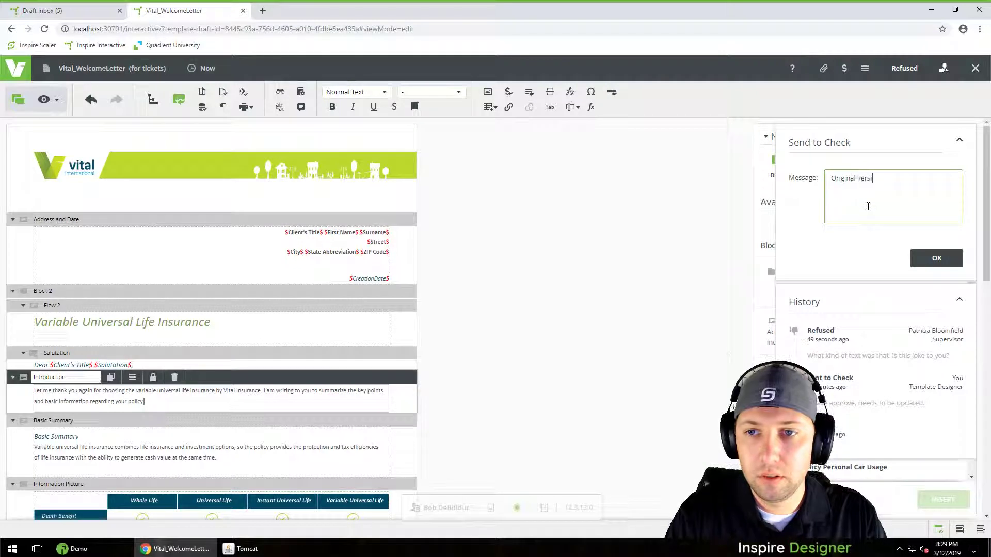
{"action": "type", "text": "on"}
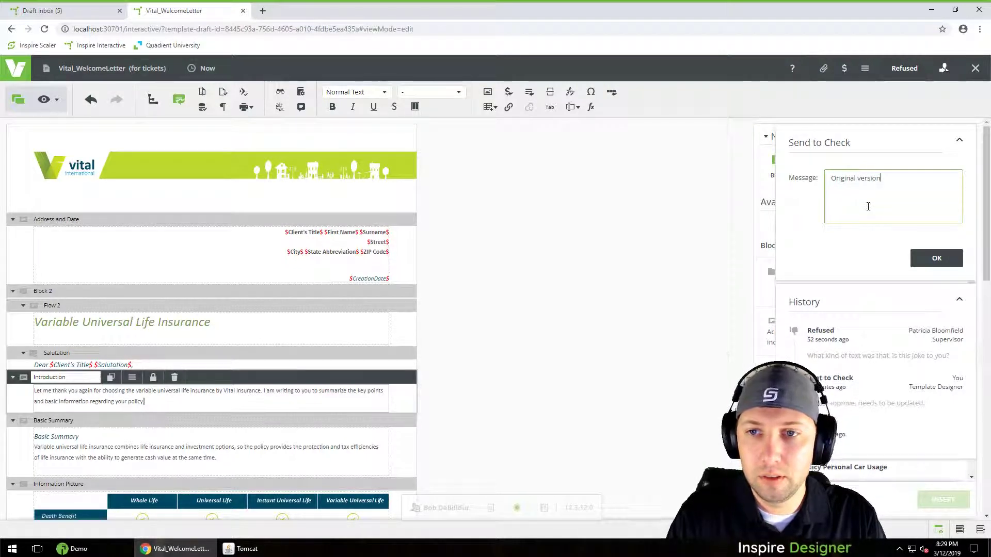
{"action": "type", "text": " with correct"}
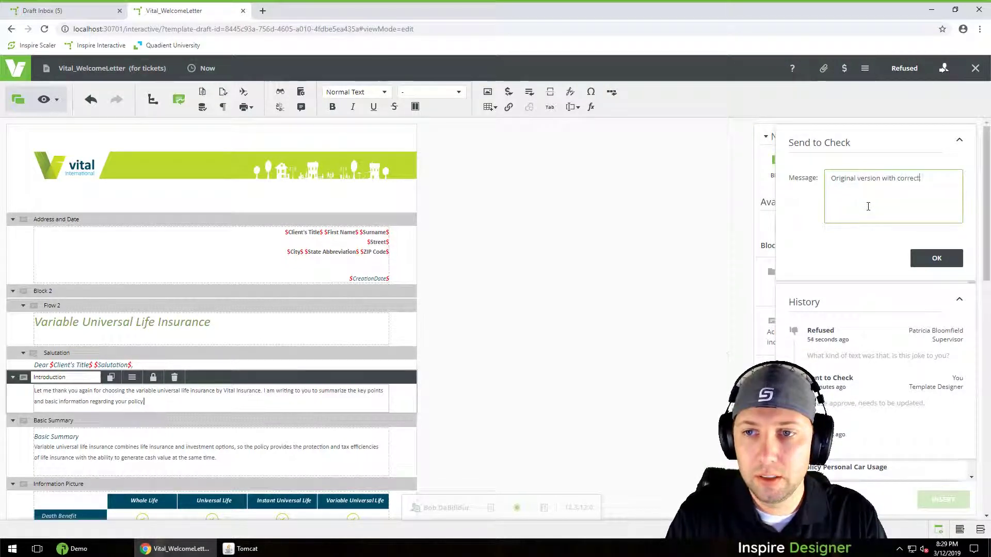
{"action": "type", "text": " changes."}
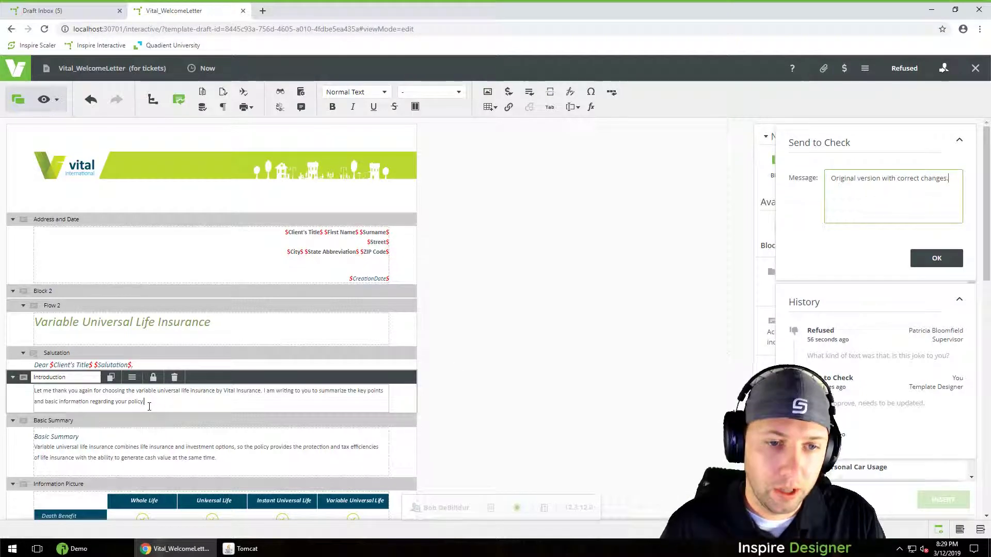
Apply the Article Heading paragraph style to the Introduction block's paragraph
{"action": "left_click", "coordinate": [150, 407]}
{"action": "left_click_drag", "start_coordinate": [143, 403], "coordinate": [147, 403]}
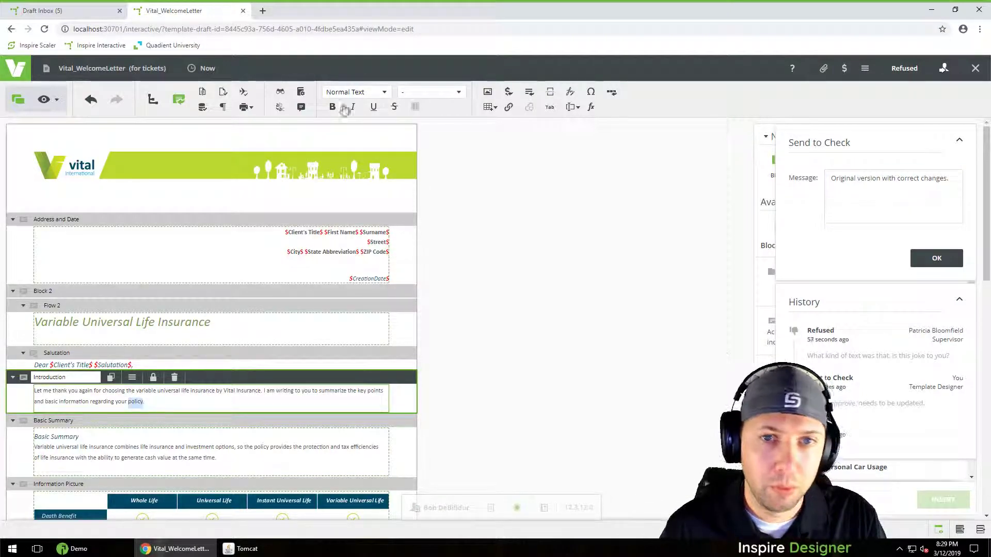
{"action": "left_click", "coordinate": [375, 94]}
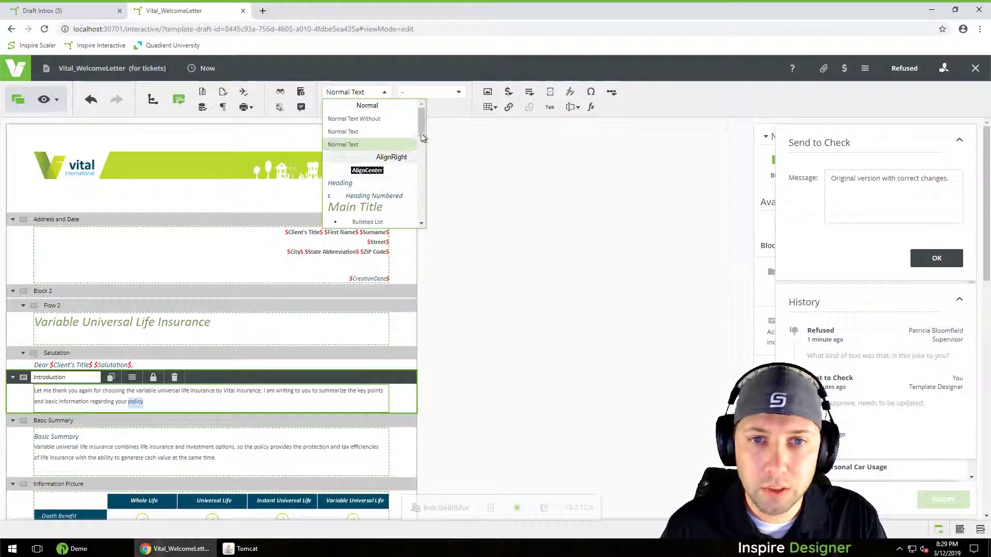
{"action": "scroll", "coordinate": [420, 150], "scroll_direction": "down", "scroll_amount": 5}
{"action": "scroll", "coordinate": [421, 172], "scroll_direction": "down", "scroll_amount": 6}
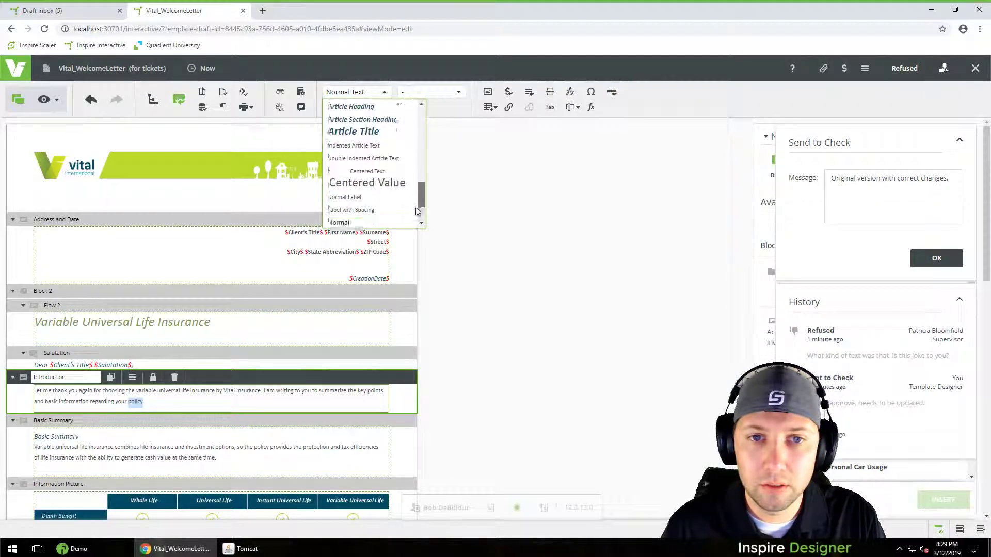
{"action": "scroll", "coordinate": [422, 169], "scroll_direction": "up", "scroll_amount": 10}
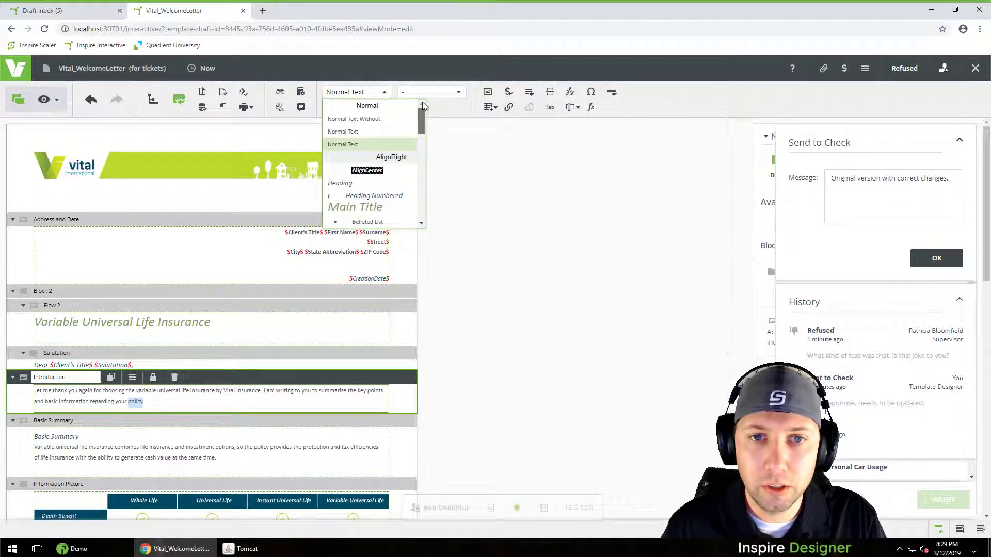
{"action": "scroll", "coordinate": [421, 155], "scroll_direction": "down", "scroll_amount": 4}
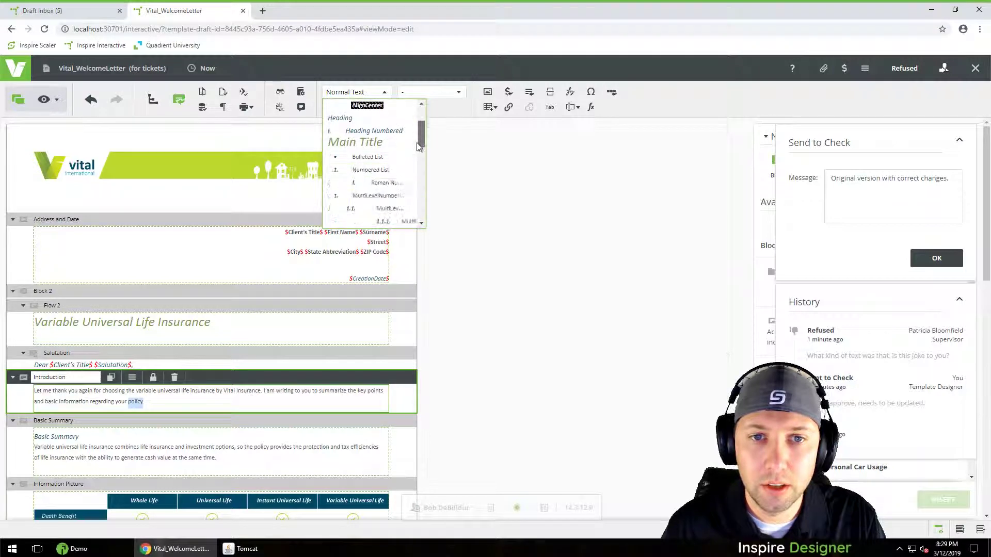
{"action": "scroll", "coordinate": [420, 163], "scroll_direction": "down", "scroll_amount": 8}
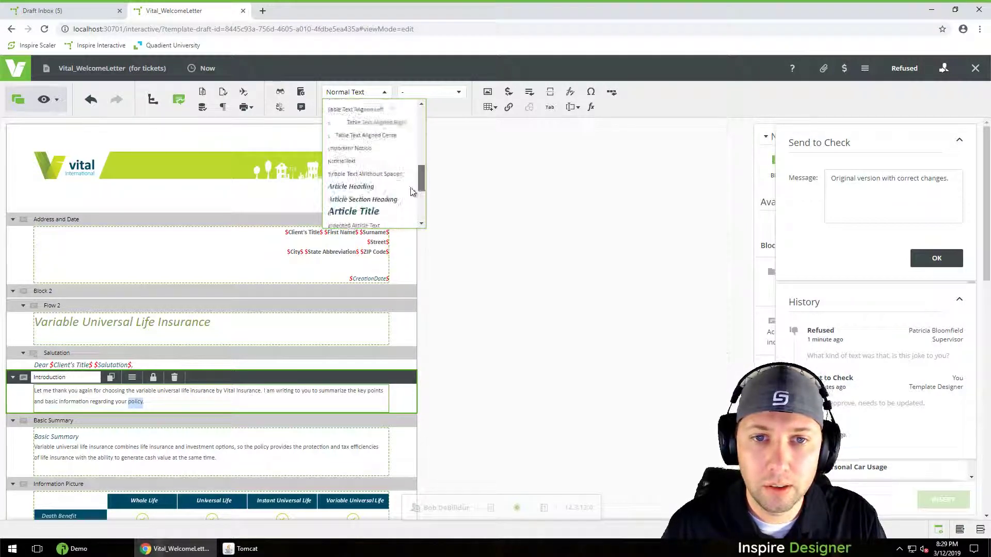
{"action": "scroll", "coordinate": [413, 194], "scroll_direction": "down", "scroll_amount": 1}
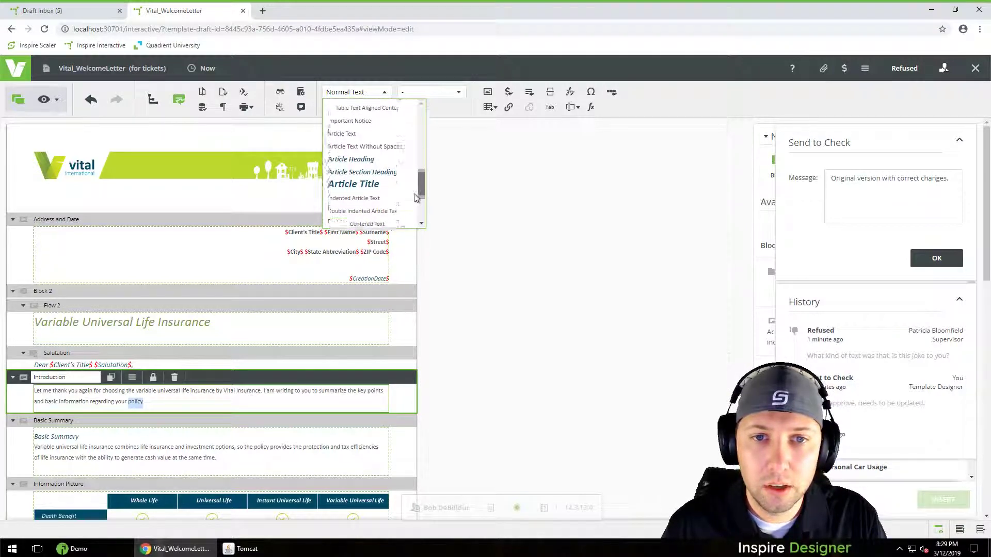
{"action": "left_click", "coordinate": [351, 153]}
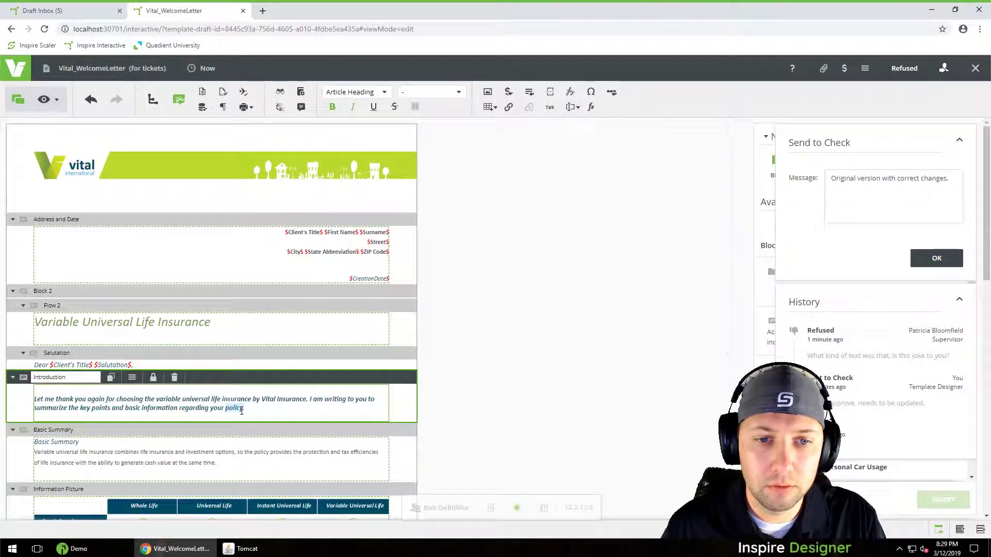
Set the Introduction paragraph's style to the Normal Text option directly below Normal Text Without
{"action": "left_click_drag", "start_coordinate": [225, 409], "coordinate": [2, 395]}
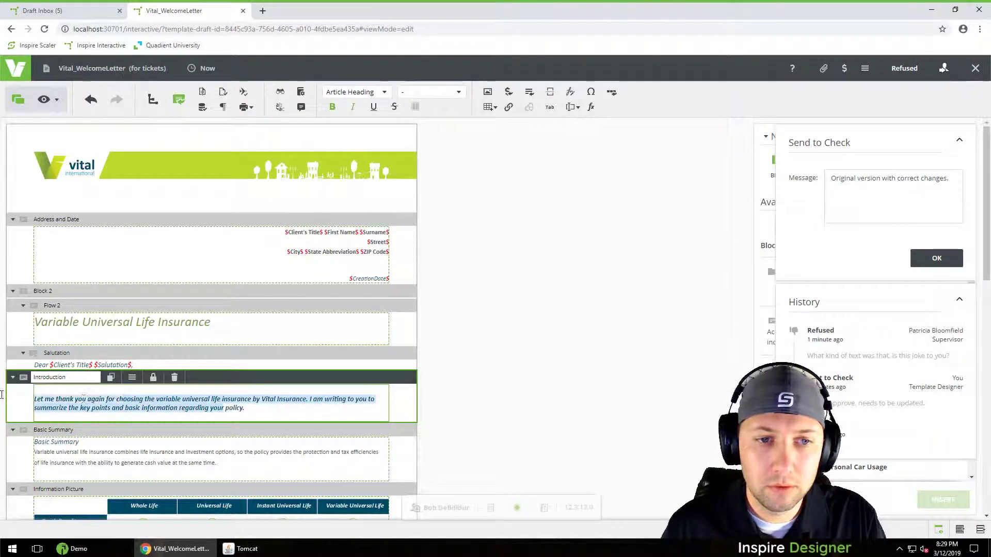
{"action": "left_click", "coordinate": [385, 92]}
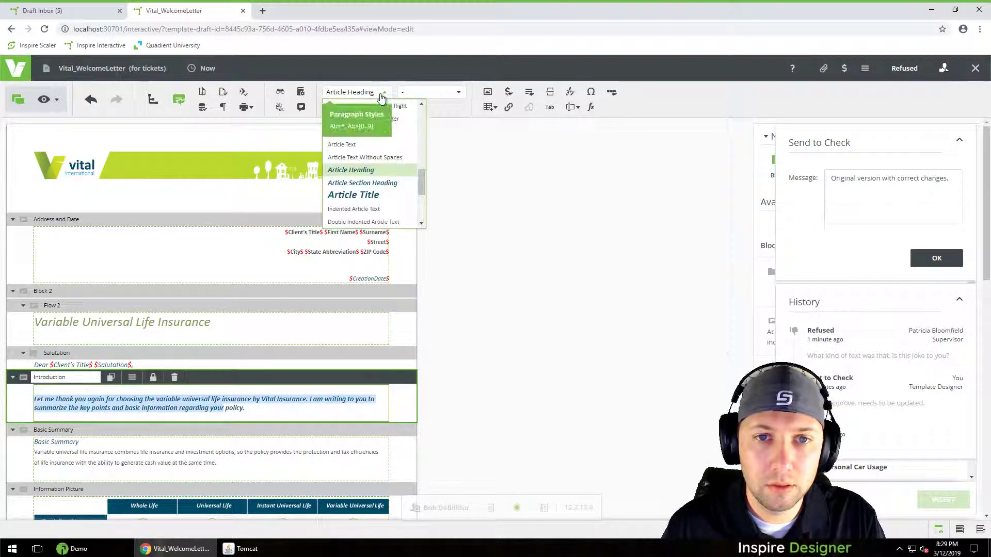
{"action": "scroll", "coordinate": [354, 133], "scroll_direction": "up", "scroll_amount": 3}
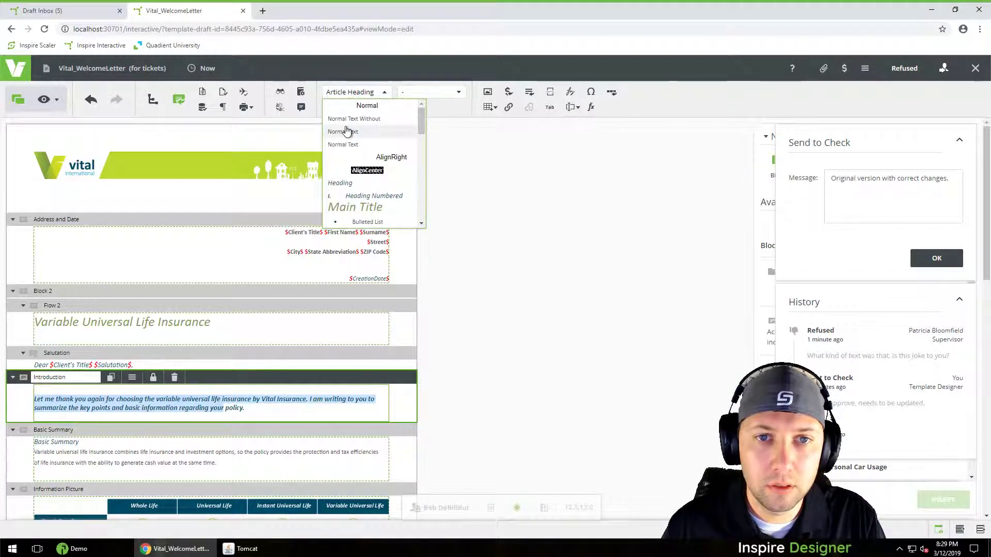
{"action": "left_click", "coordinate": [348, 132]}
Apply the Bold text style to the word "policy" at the end of the Introduction paragraph
{"action": "left_click", "coordinate": [129, 396]}
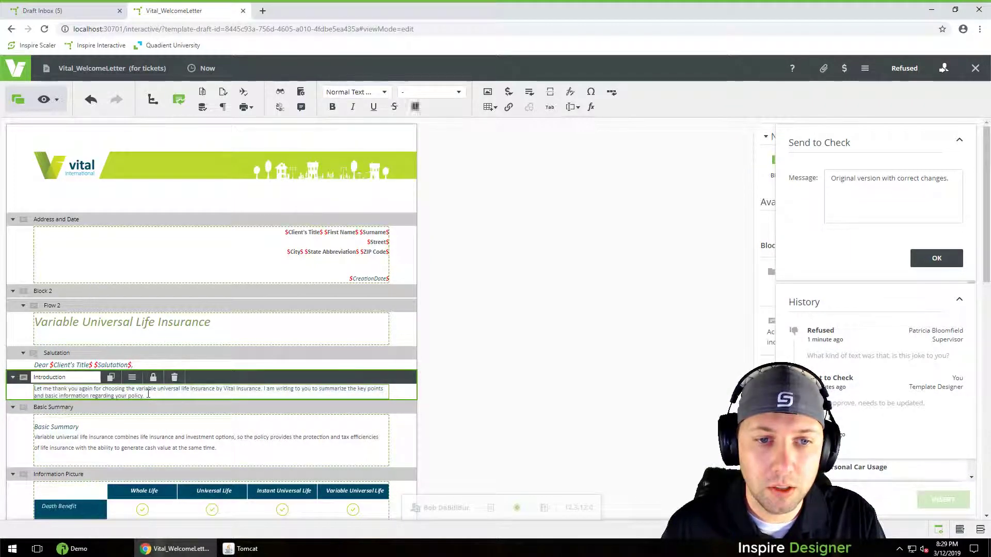
{"action": "left_click_drag", "start_coordinate": [129, 396], "coordinate": [139, 396]}
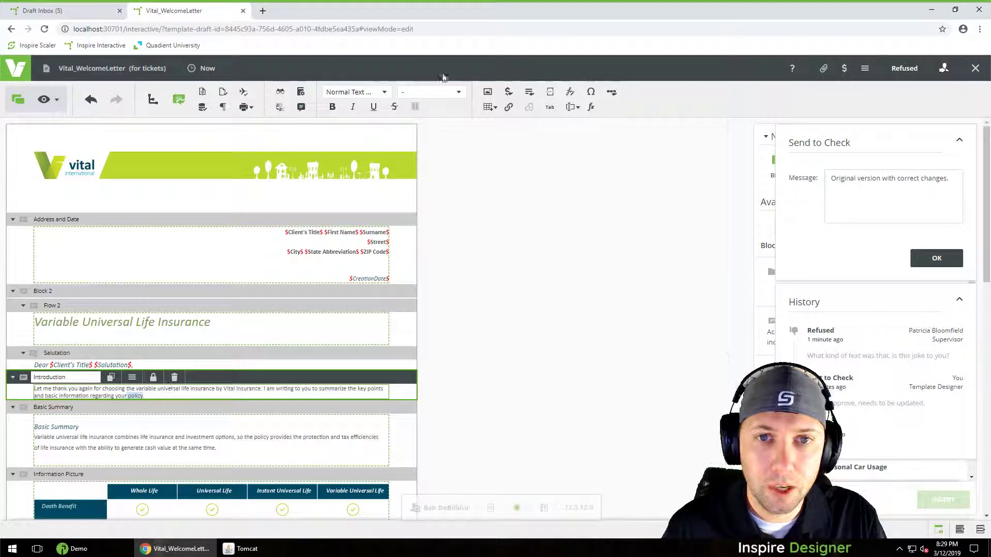
{"action": "left_click", "coordinate": [444, 92]}
{"action": "left_click", "coordinate": [424, 187]}
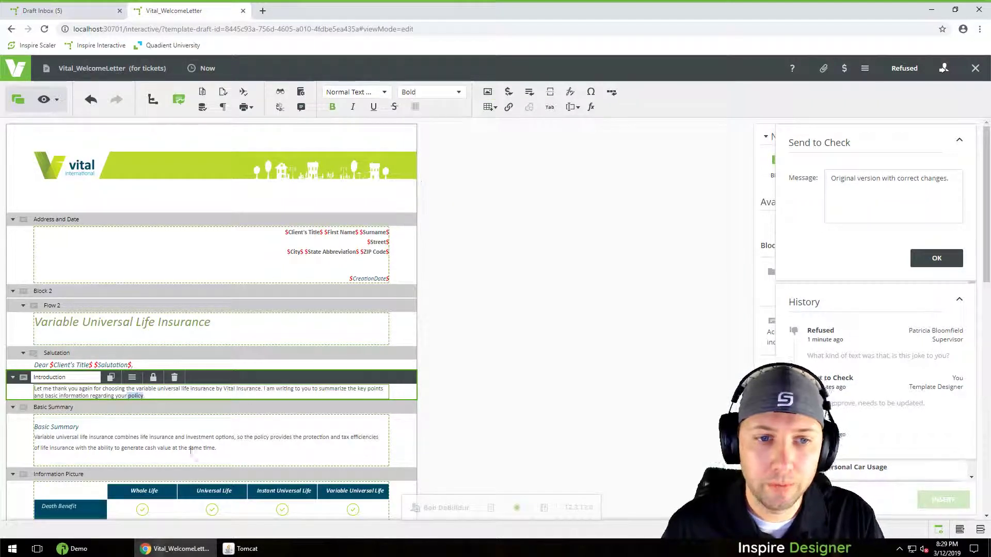
{"action": "left_click", "coordinate": [176, 394]}
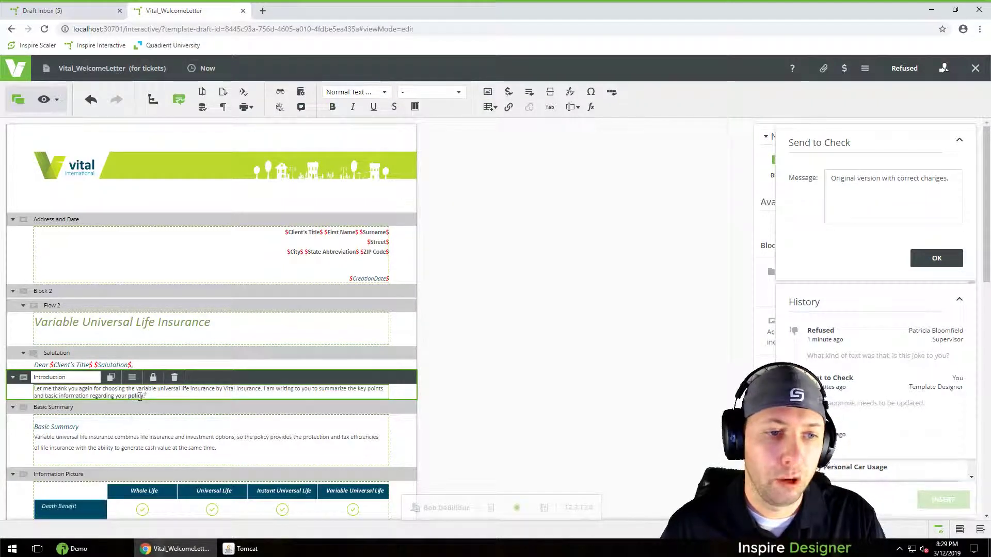
Send the draft to check and switch to Vital's Supervisor user
{"action": "left_click", "coordinate": [936, 258]}
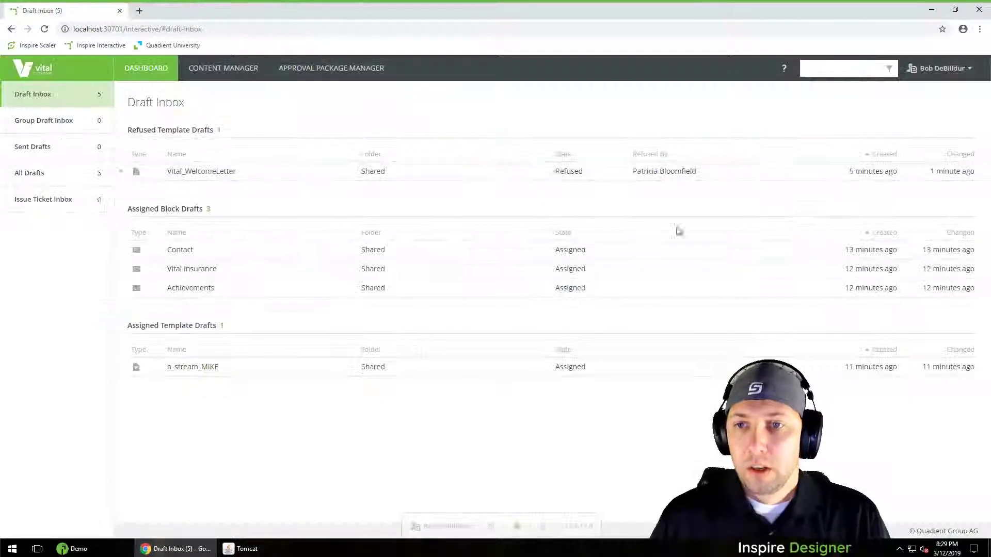
{"action": "left_click", "coordinate": [447, 527]}
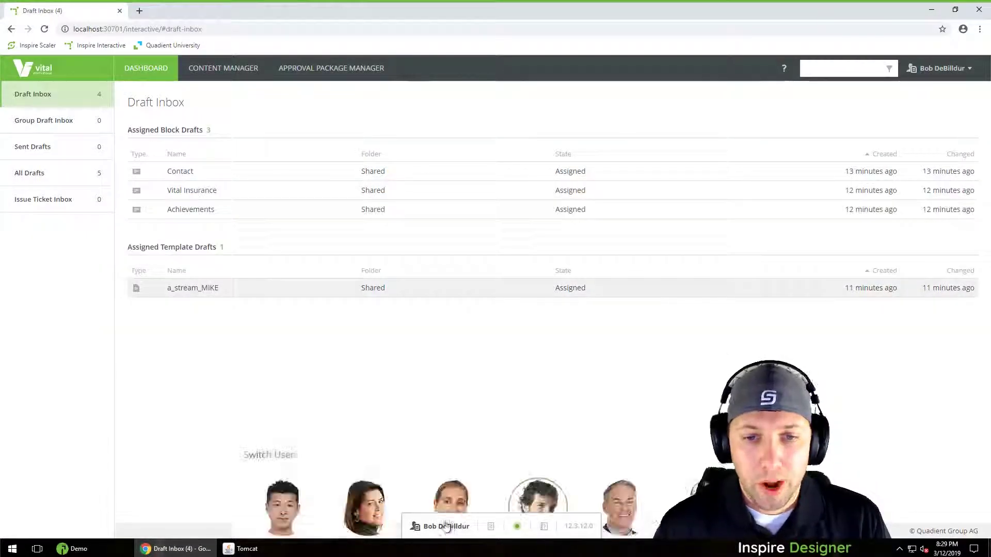
{"action": "left_click", "coordinate": [453, 331]}
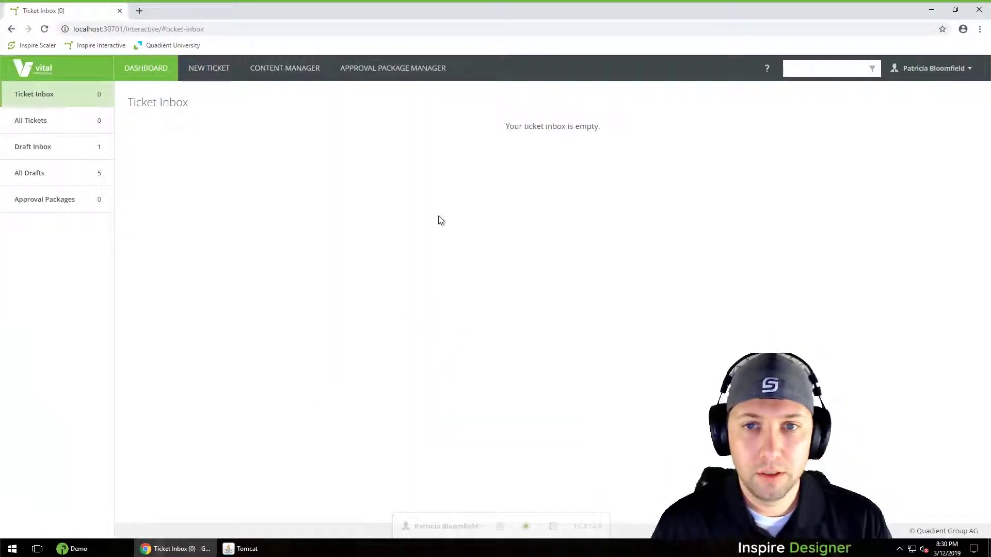
Open the pending Vital_WelcomeLetter draft from the draft inbox and preview it as a test ticket
{"action": "left_click", "coordinate": [49, 149]}
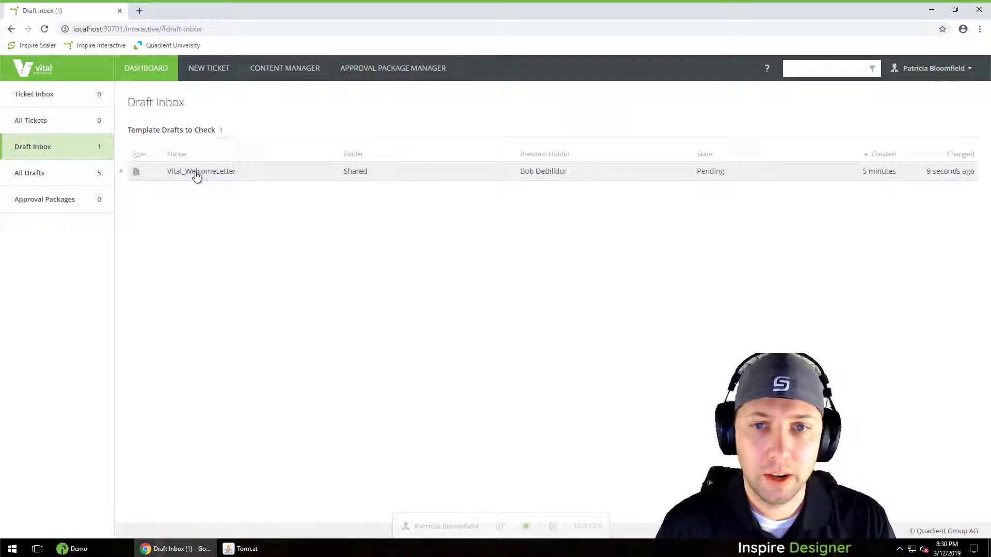
{"action": "left_click", "coordinate": [197, 173]}
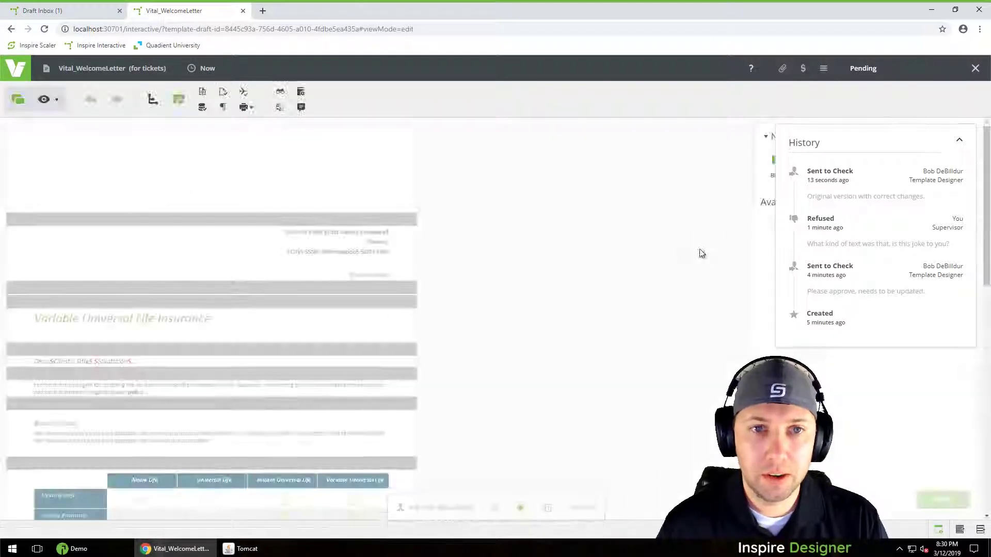
{"action": "left_click", "coordinate": [223, 94]}
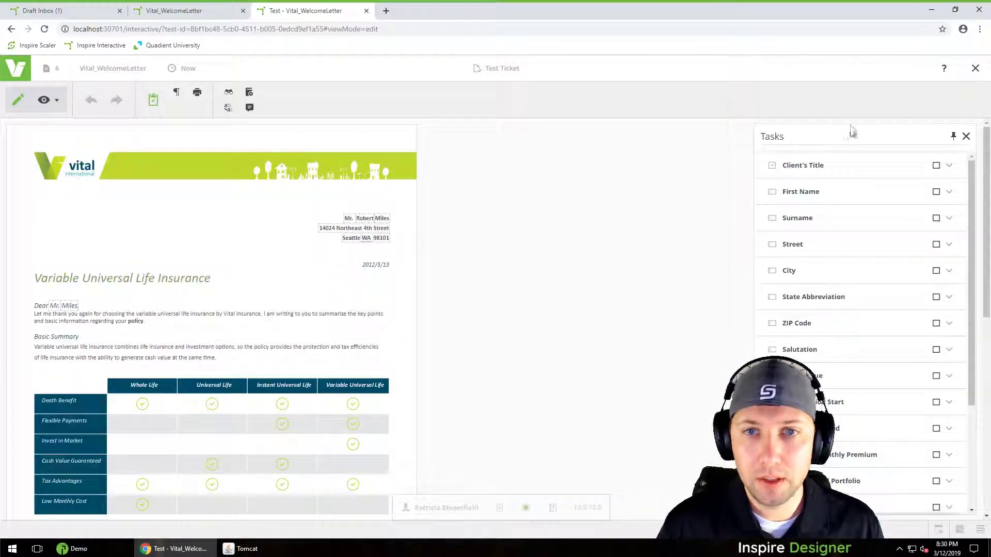
{"action": "left_click", "coordinate": [977, 72]}
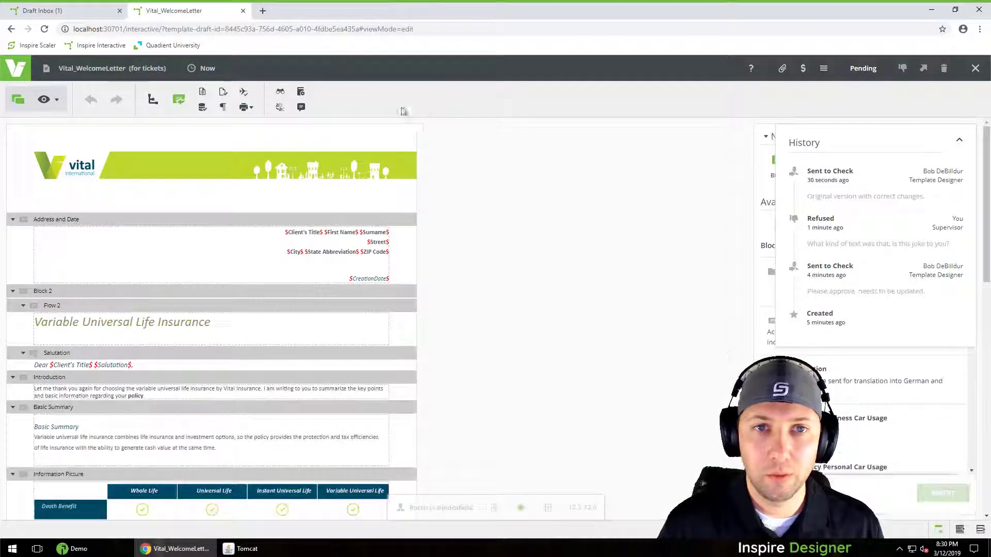
Compare the draft's Current state with its Created state and examine the marked changes in the Introduction block
{"action": "left_click", "coordinate": [202, 95]}
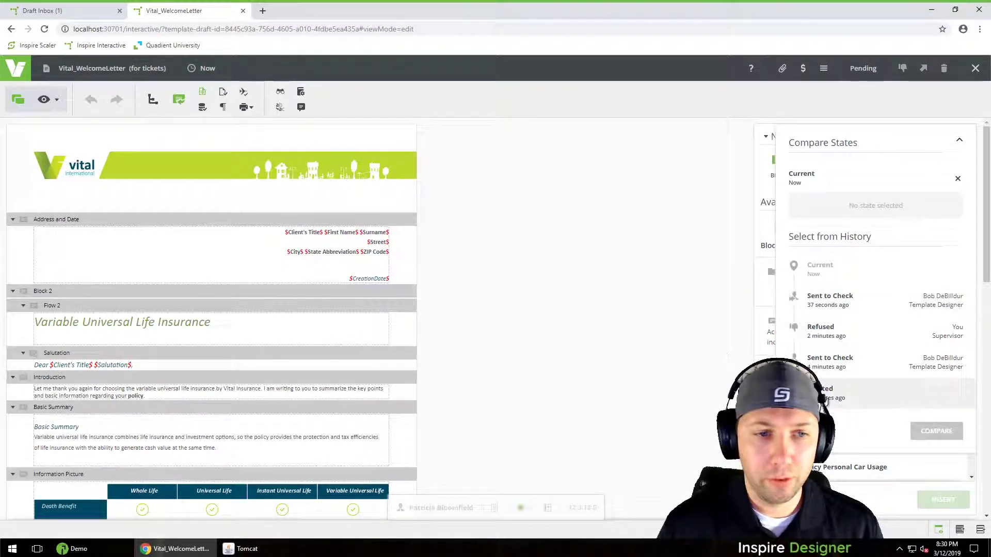
{"action": "left_click", "coordinate": [824, 408]}
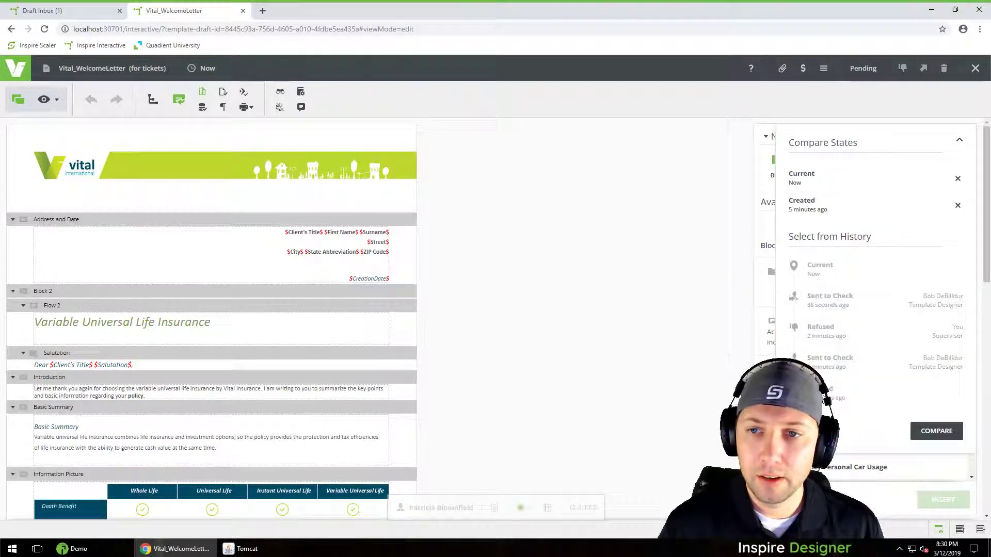
{"action": "left_click", "coordinate": [935, 431]}
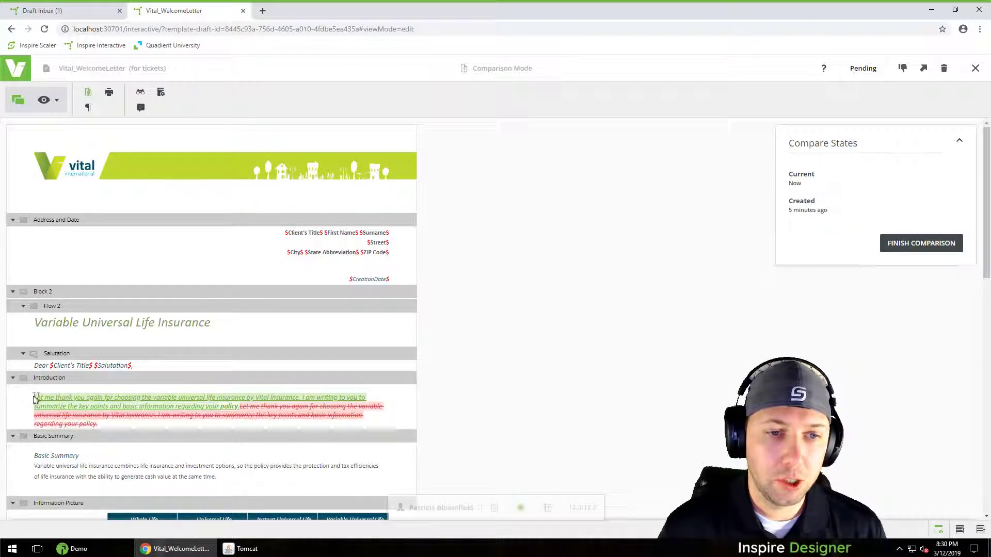
{"action": "left_click", "coordinate": [243, 406]}
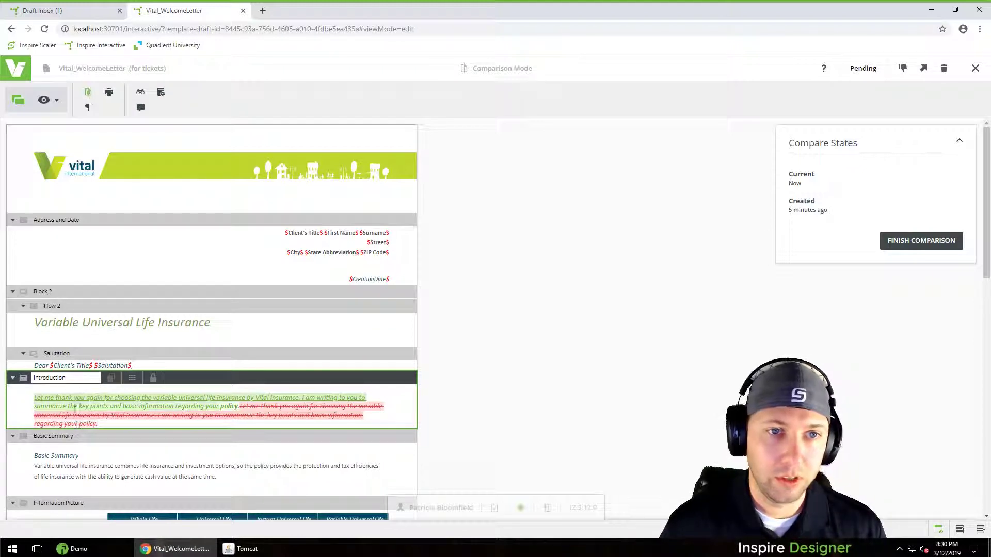
Discard the pending Vital_WelcomeLetter draft and confirm
{"action": "left_click", "coordinate": [944, 68]}
{"action": "left_click", "coordinate": [927, 216]}
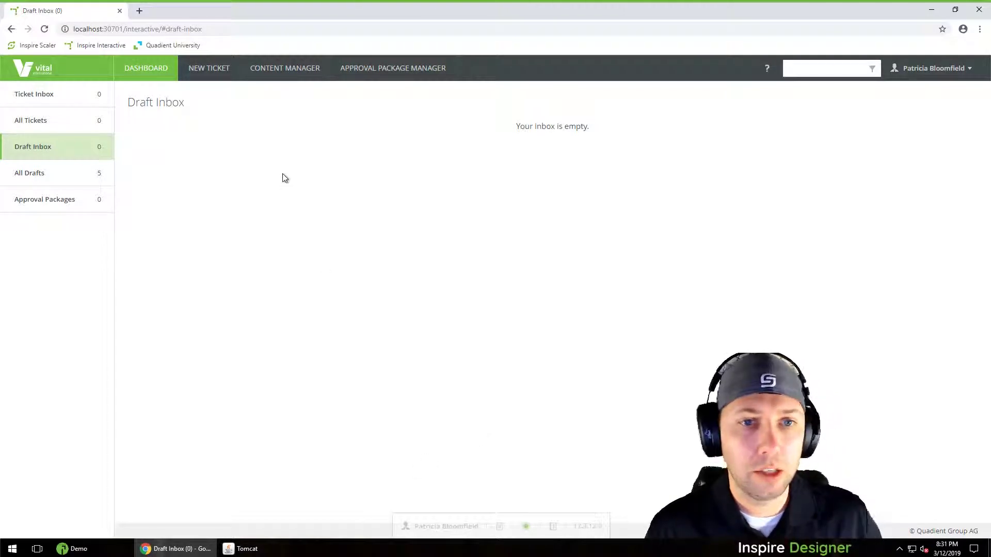
Open the Silver or Gold or Platinum Partnership display rule from the content manager and create a draft of it
{"action": "left_click", "coordinate": [286, 70]}
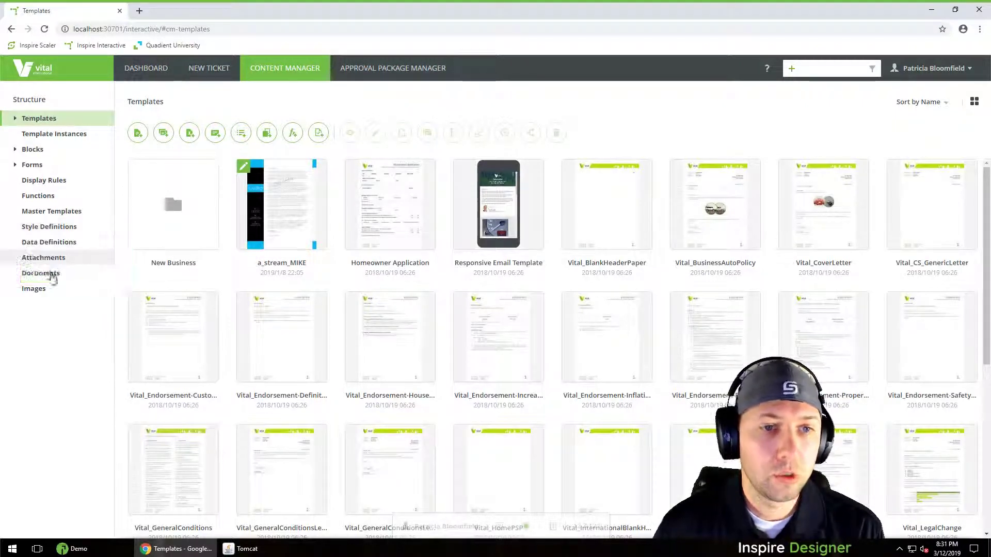
{"action": "left_click", "coordinate": [27, 180]}
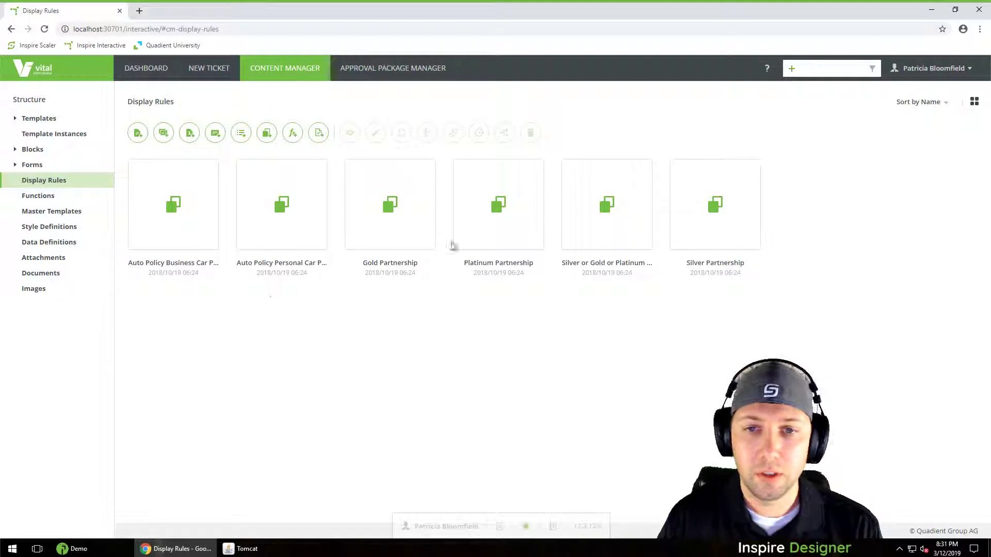
{"action": "left_click", "coordinate": [598, 224]}
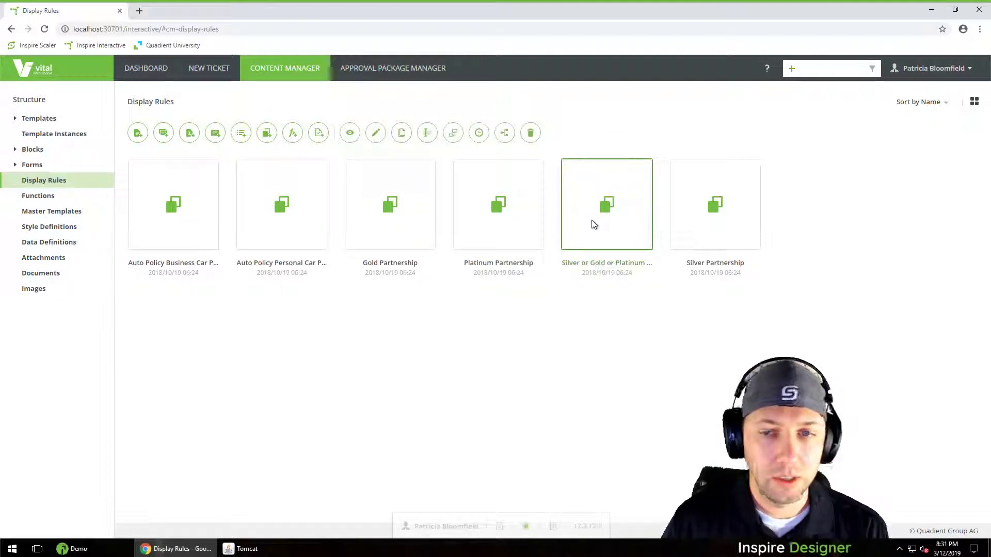
{"action": "mouse_move", "coordinate": [594, 224]}
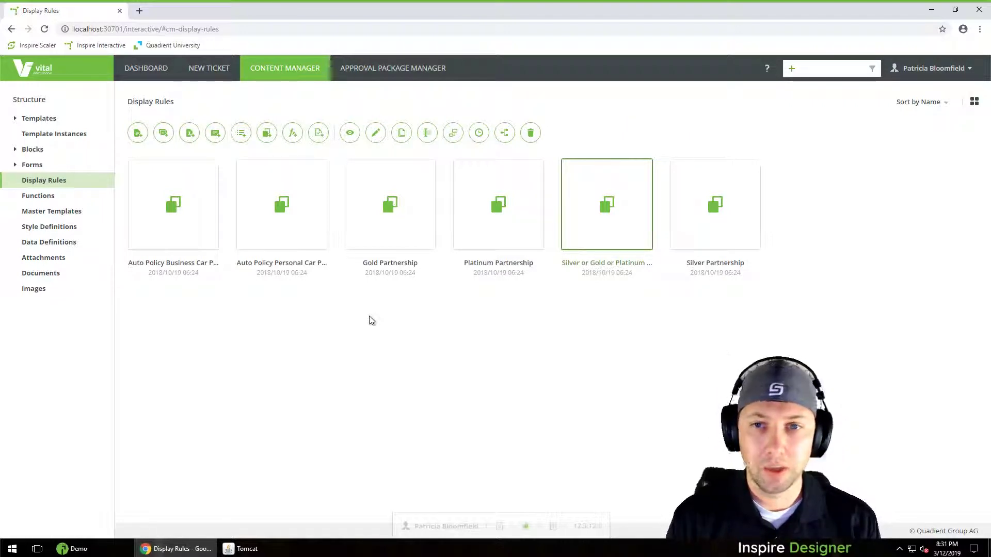
{"action": "right_click", "coordinate": [603, 217]}
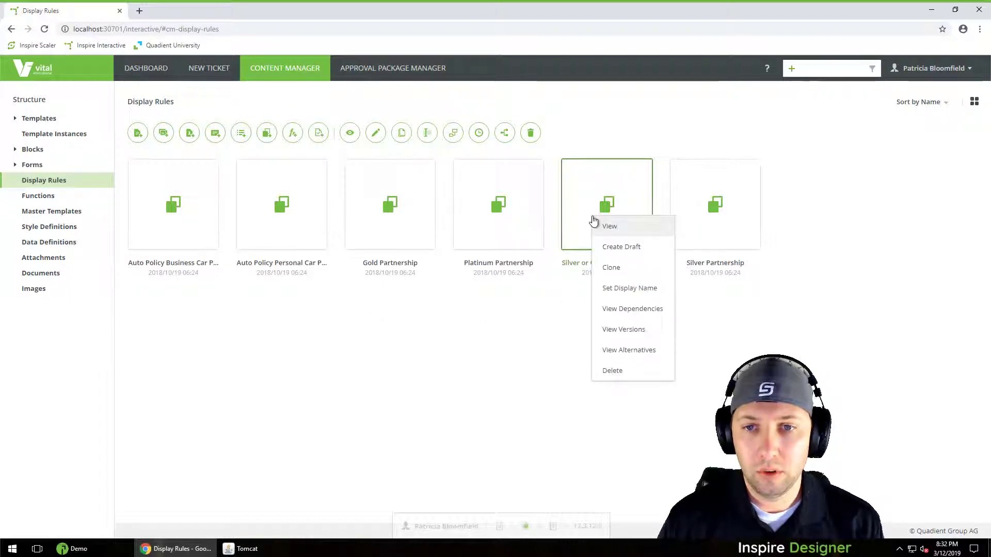
{"action": "left_click", "coordinate": [627, 243]}
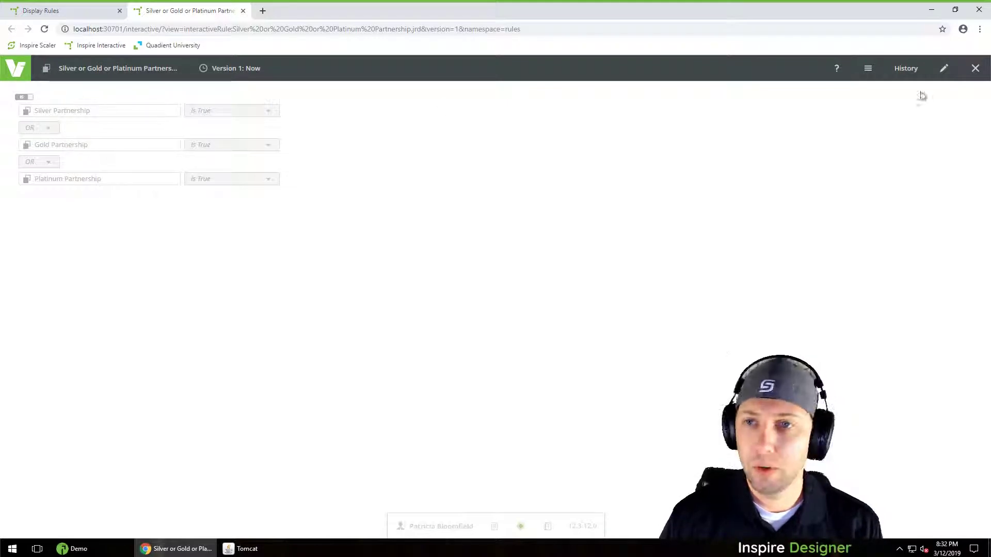
{"action": "left_click", "coordinate": [945, 71]}
{"action": "left_click", "coordinate": [937, 179]}
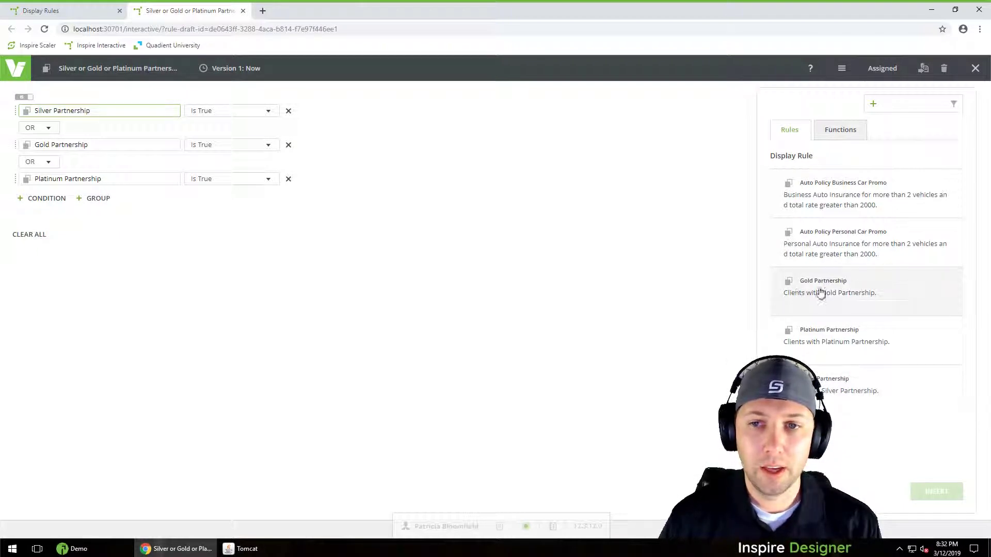
Return to the display rules list and create a draft of the Gold Partnership rule
{"action": "left_click", "coordinate": [39, 13]}
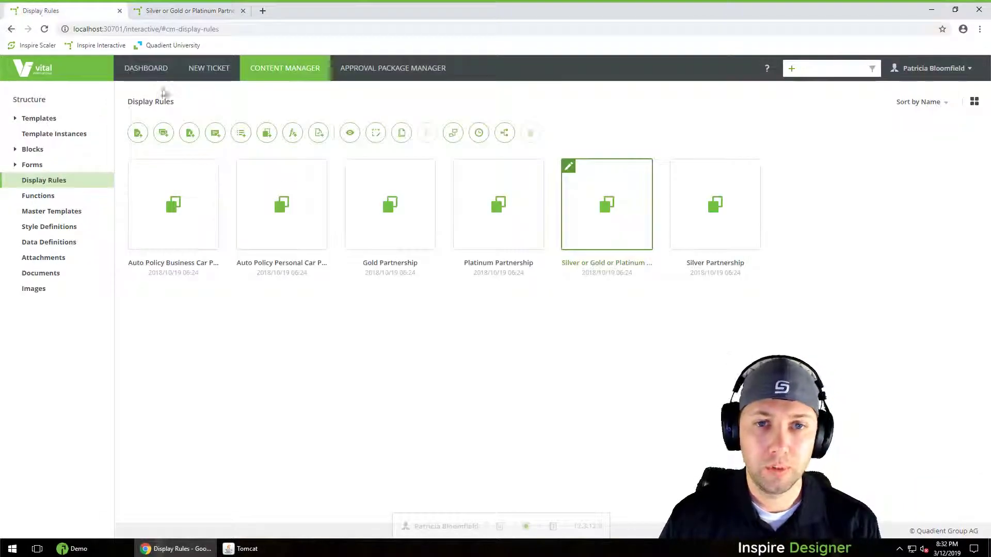
{"action": "right_click", "coordinate": [409, 216]}
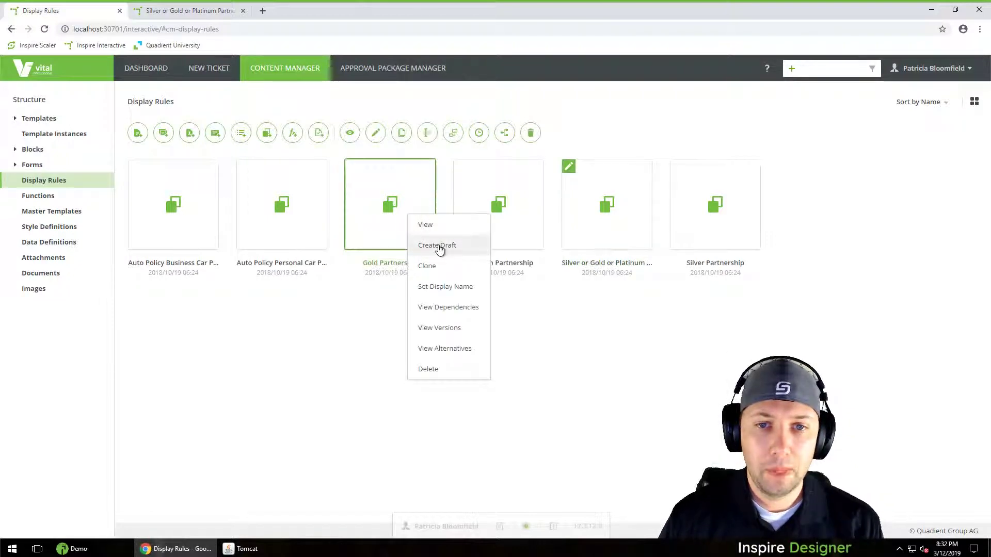
{"action": "left_click", "coordinate": [438, 245]}
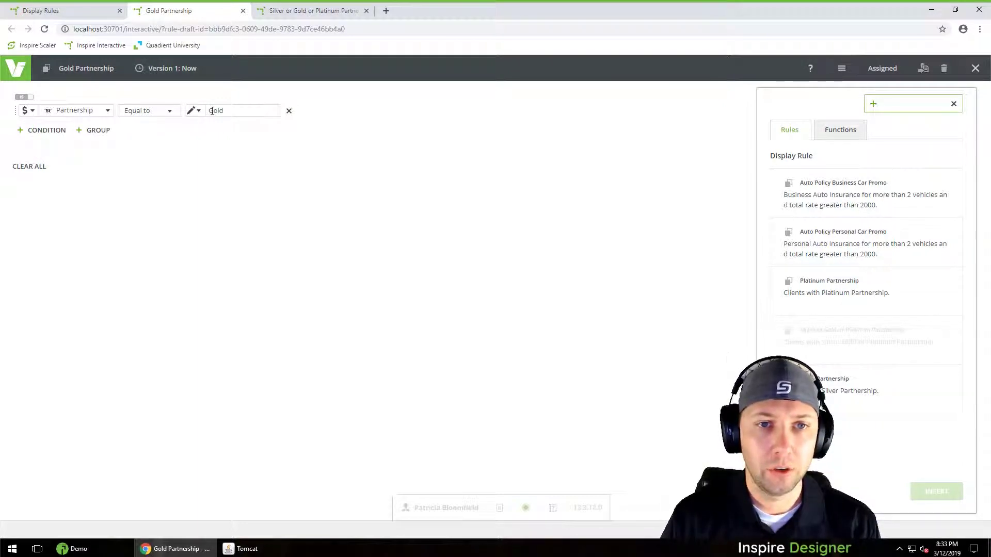
Examine the Partnership condition's comparison operators and value, then add an empty condition group and remove it
{"action": "left_click", "coordinate": [170, 112]}
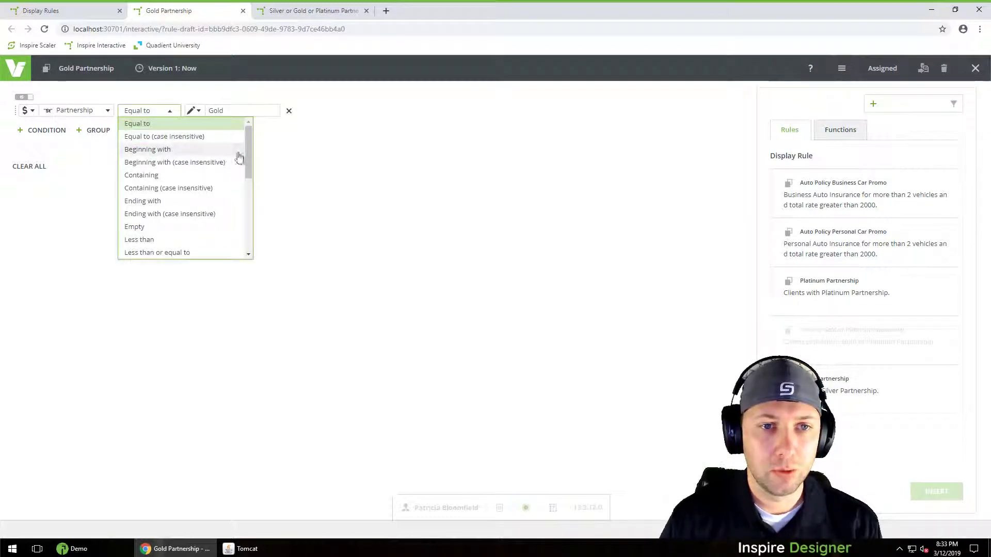
{"action": "left_click_drag", "start_coordinate": [247, 149], "coordinate": [248, 127]}
{"action": "left_click", "coordinate": [231, 110]}
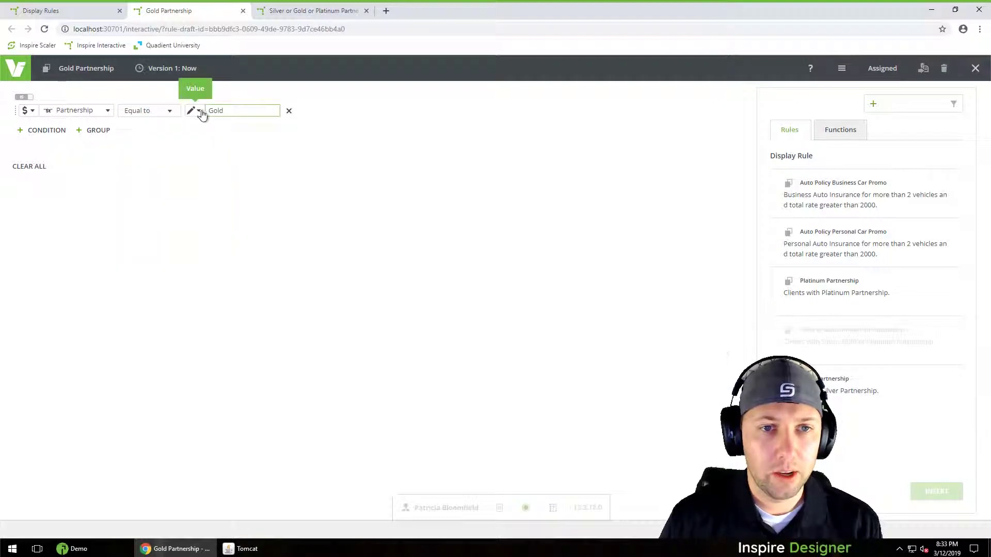
{"action": "double_click", "coordinate": [233, 110]}
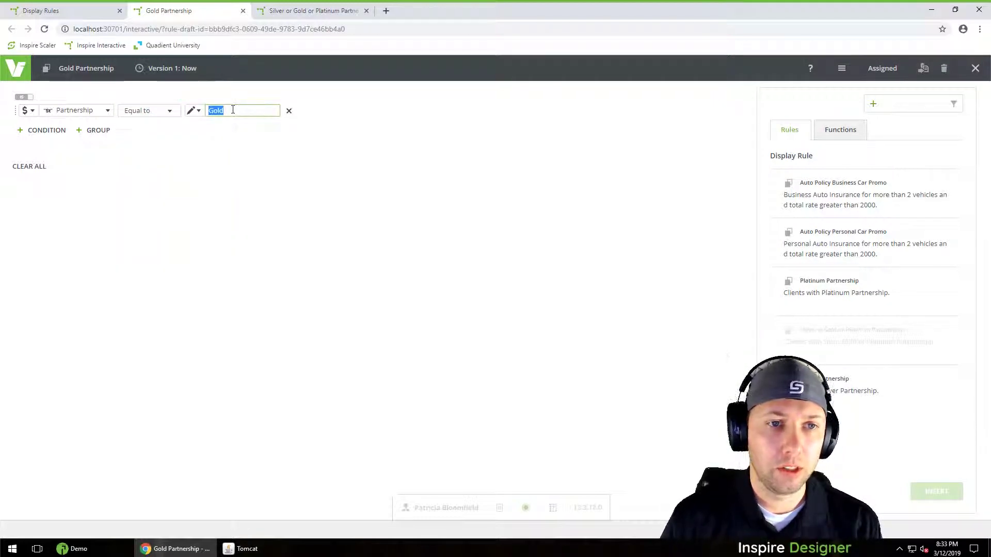
{"action": "left_click", "coordinate": [93, 131]}
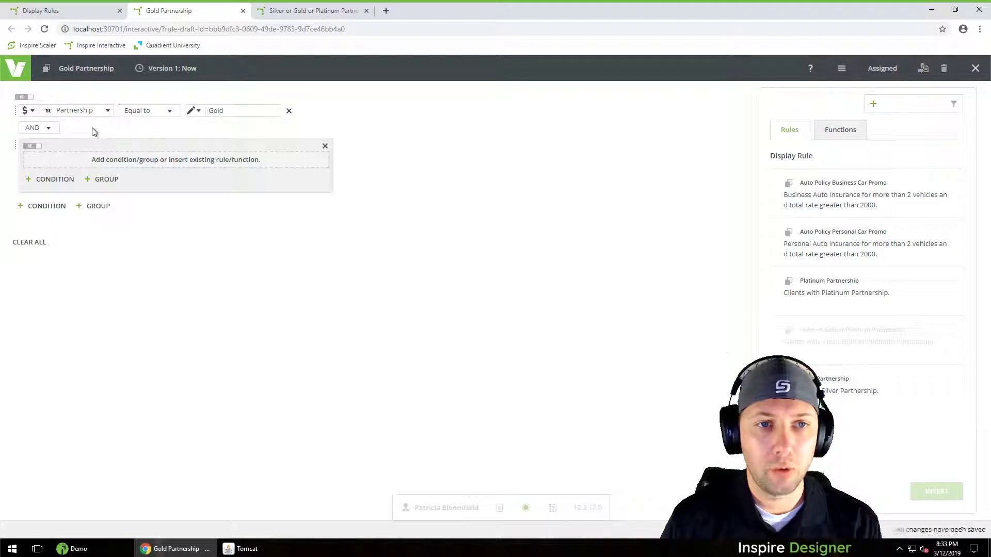
{"action": "left_click", "coordinate": [326, 146]}
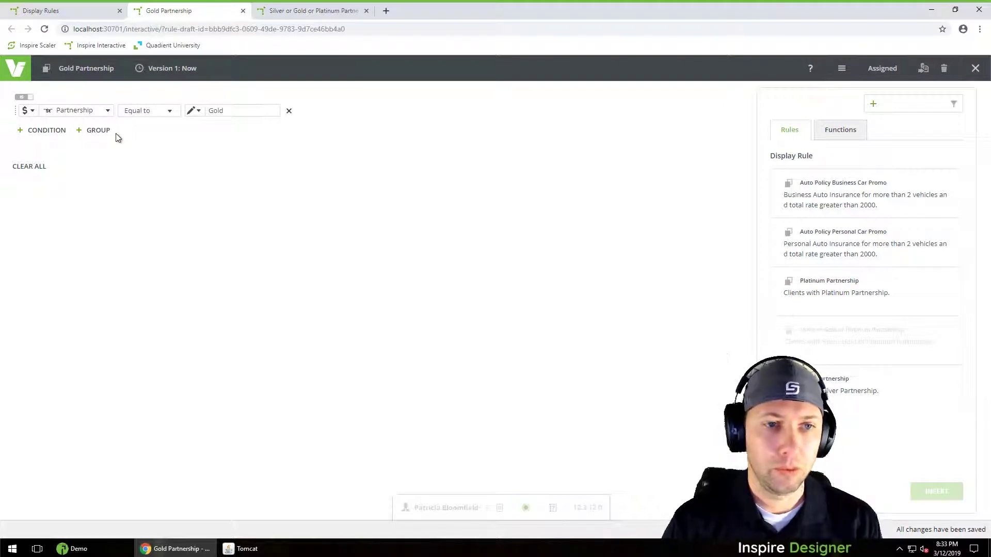
Delete the Gold Partnership display rule draft and confirm
{"action": "left_click", "coordinate": [945, 69]}
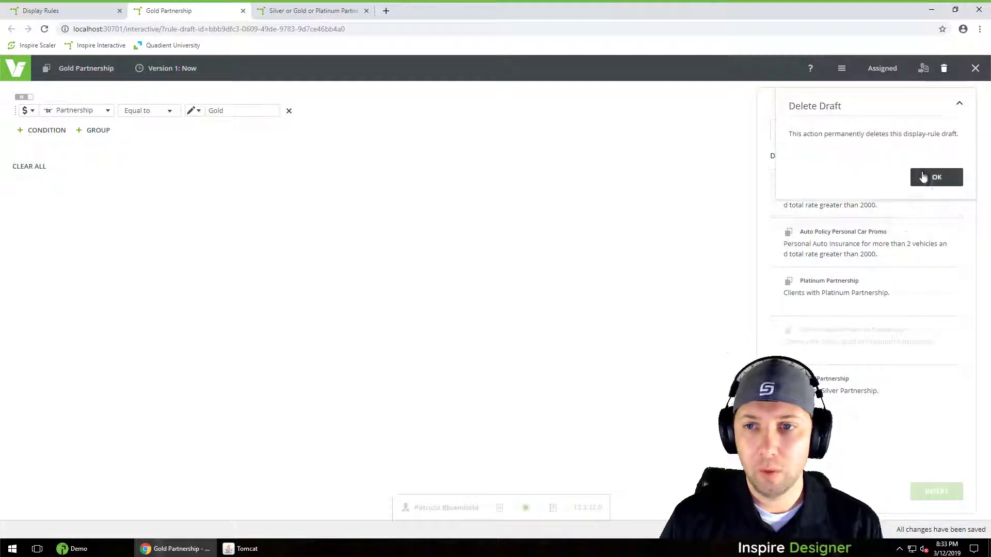
{"action": "left_click", "coordinate": [921, 171]}
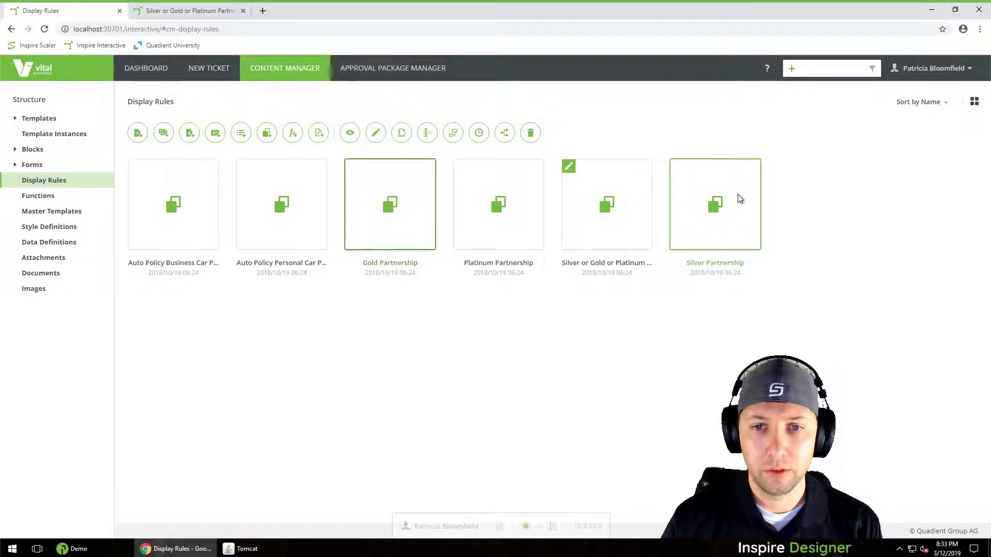
Reopen the Silver or Gold or Platinum Partnership draft, close its duplicate browser tab, and examine the combined conditions
{"action": "left_click", "coordinate": [608, 207]}
{"action": "right_click", "coordinate": [593, 205]}
{"action": "left_click", "coordinate": [611, 235]}
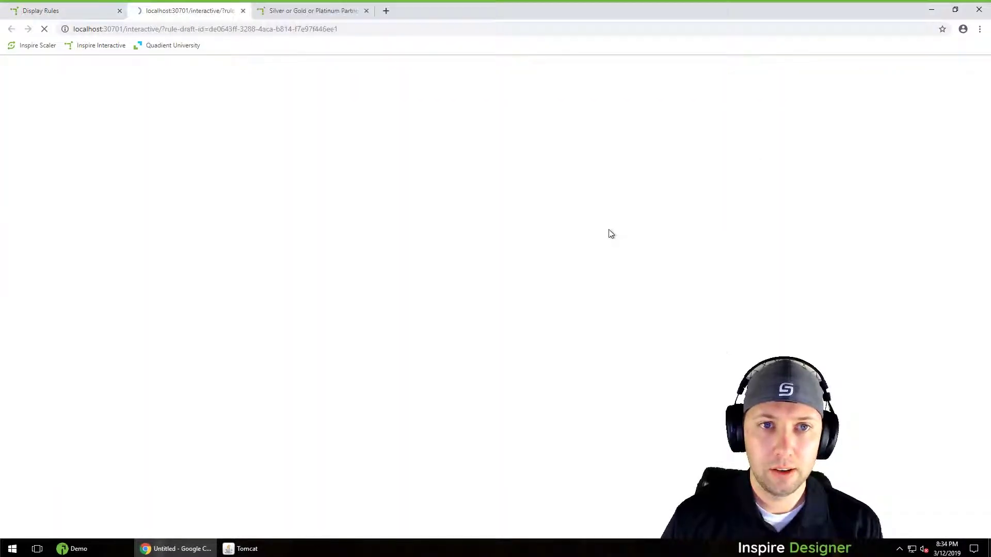
{"action": "left_click", "coordinate": [367, 11]}
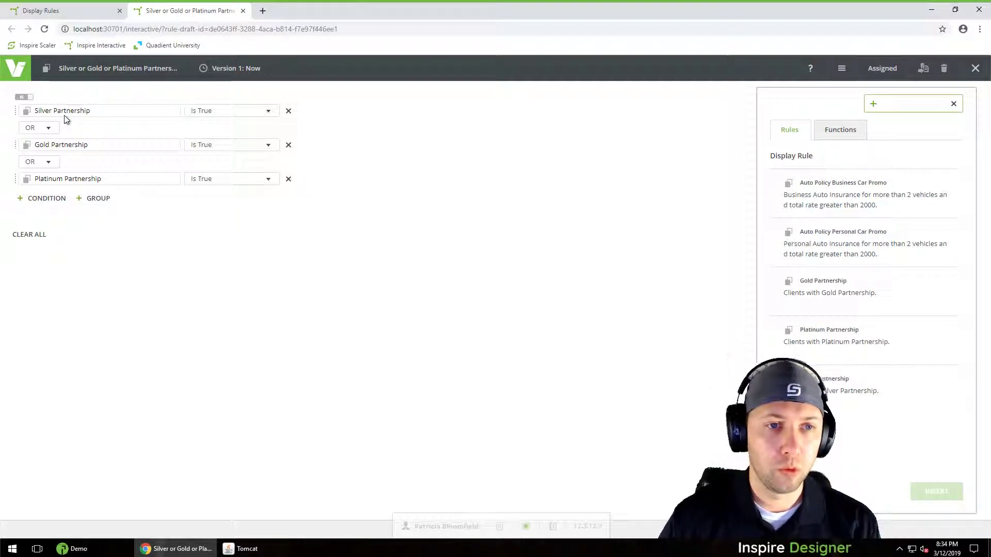
Delete the Silver or Gold or Platinum Partnership display rule draft and confirm
{"action": "left_click_drag", "start_coordinate": [47, 115], "coordinate": [408, 192]}
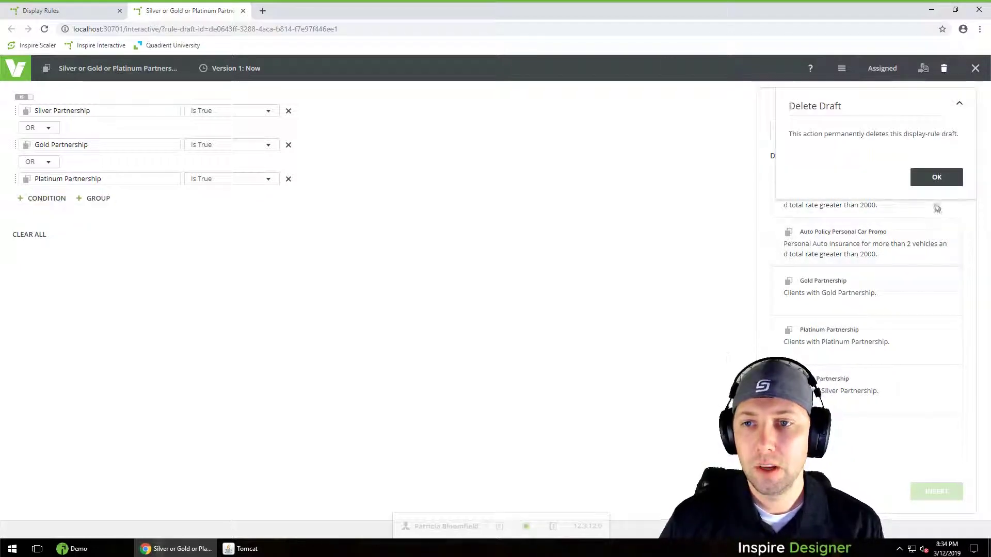
{"action": "left_click", "coordinate": [936, 176]}
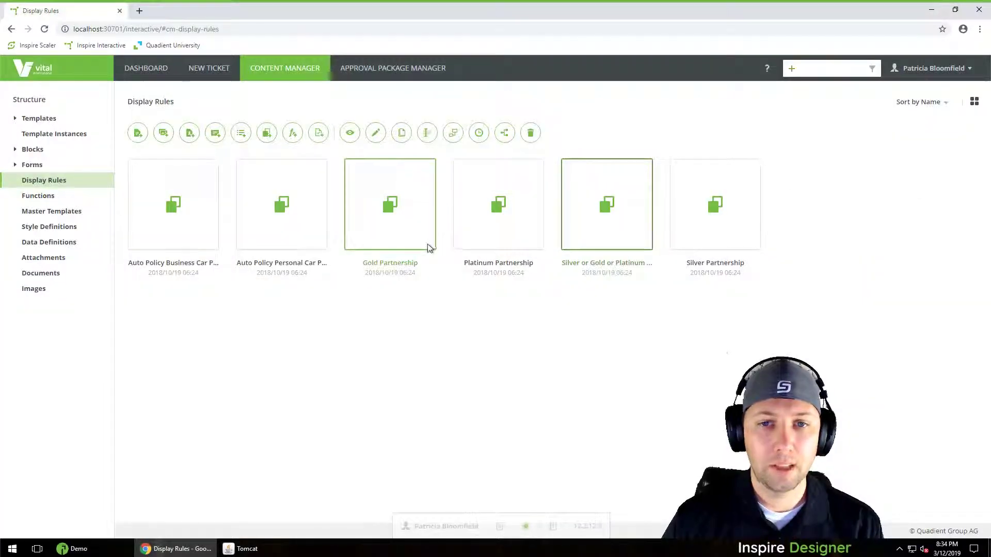
List the templates in the content manager and look through them to the end of the list
{"action": "mouse_move", "coordinate": [427, 247]}
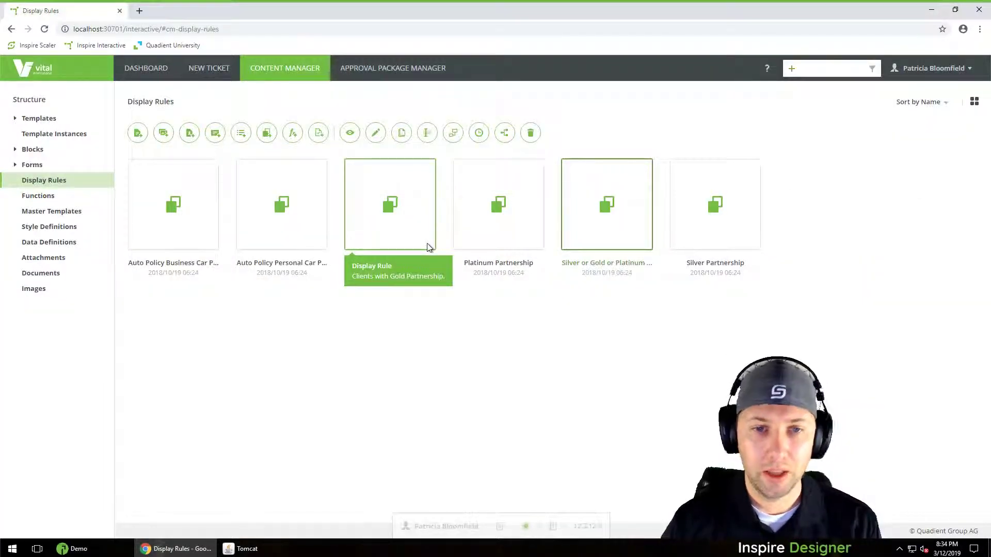
{"action": "left_click", "coordinate": [33, 118]}
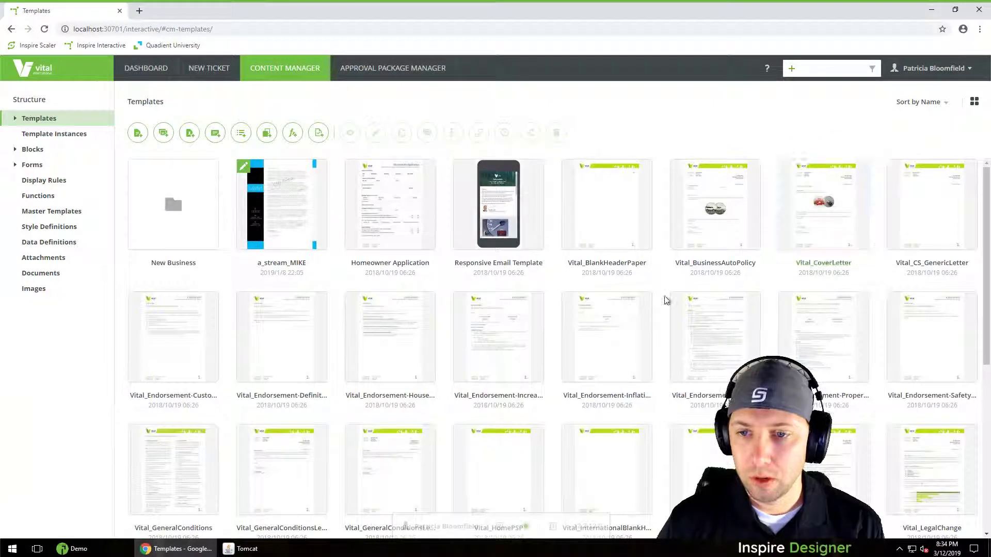
{"action": "scroll", "coordinate": [665, 299], "scroll_direction": "down", "scroll_amount": 4}
{"action": "scroll", "coordinate": [666, 299], "scroll_direction": "down", "scroll_amount": 3}
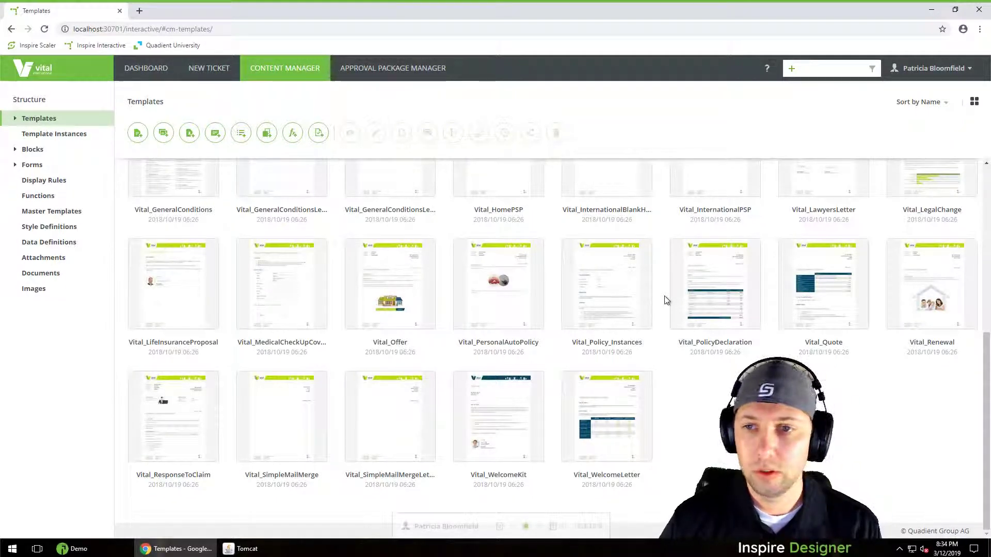
{"action": "scroll", "coordinate": [813, 292], "scroll_direction": "up", "scroll_amount": 5}
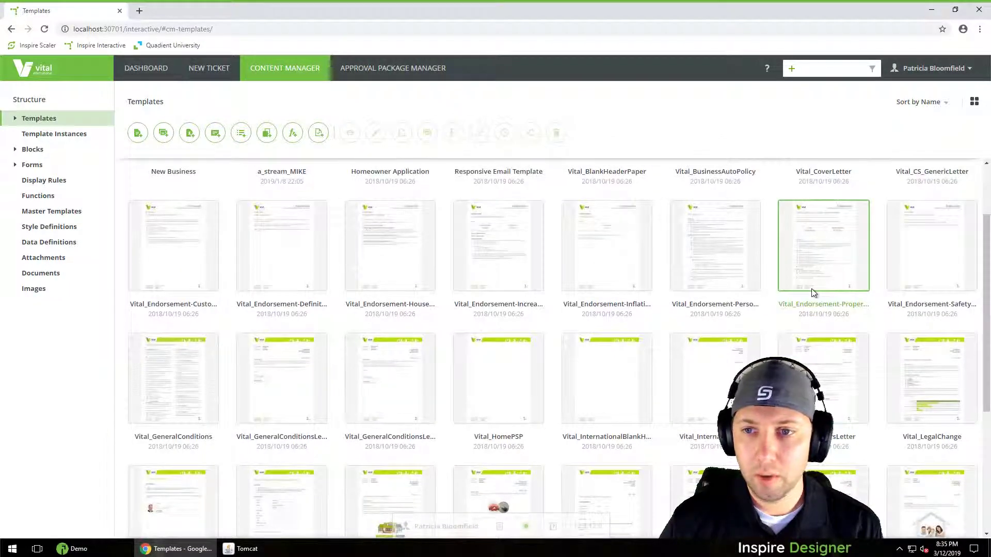
{"action": "scroll", "coordinate": [813, 292], "scroll_direction": "down", "scroll_amount": 5}
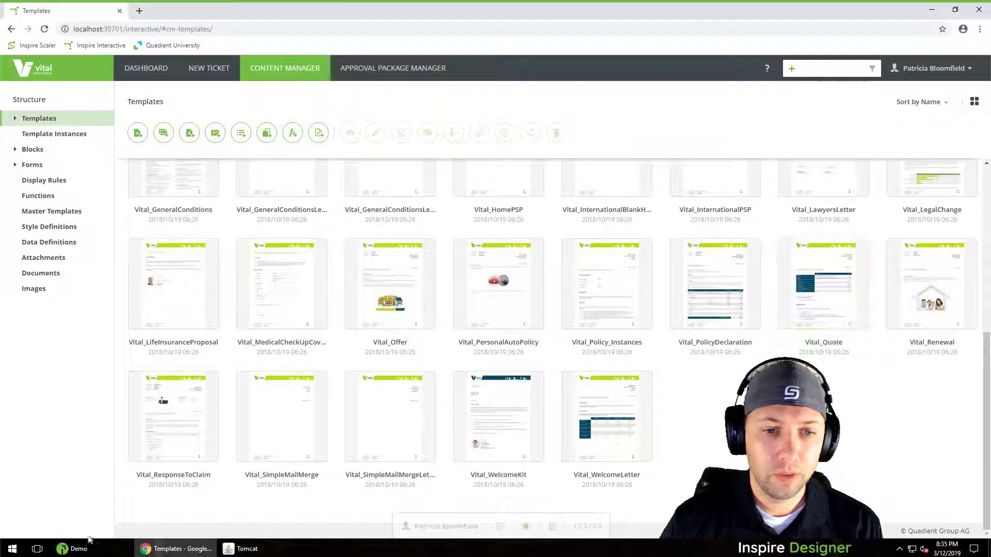
Launch Inspire Designer 12.3.19.0 from the Demo folder and maximize its window
{"action": "left_click", "coordinate": [72, 548]}
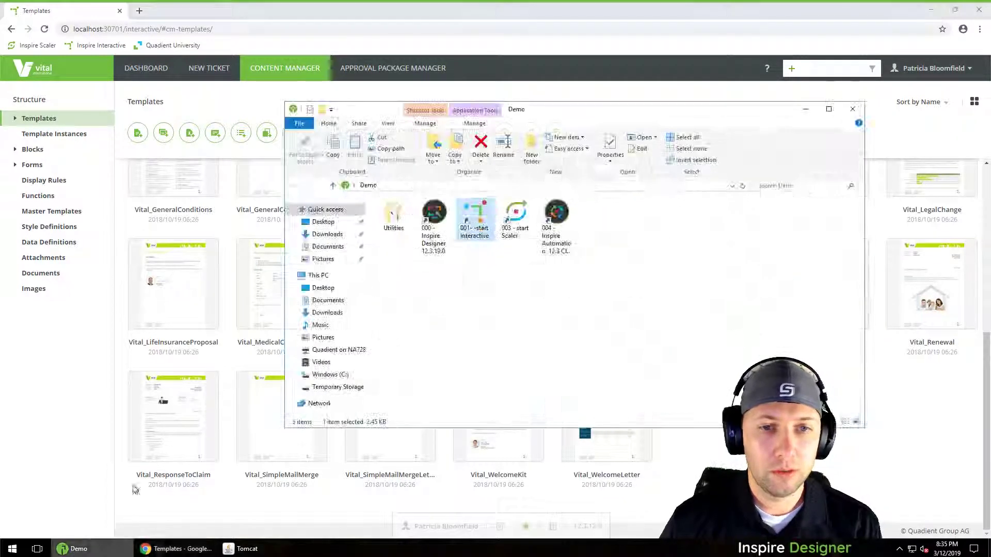
{"action": "double_click", "coordinate": [441, 218]}
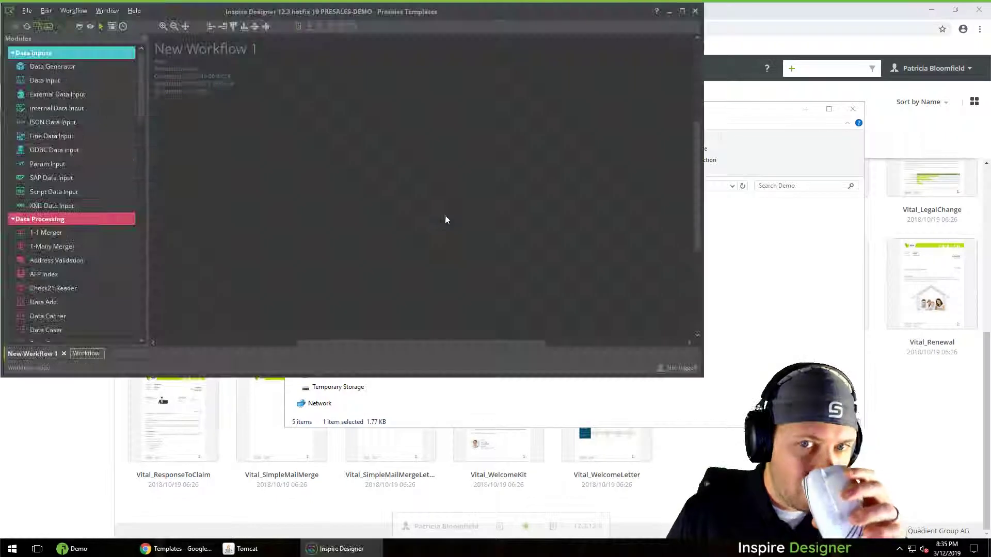
{"action": "left_click", "coordinate": [681, 11]}
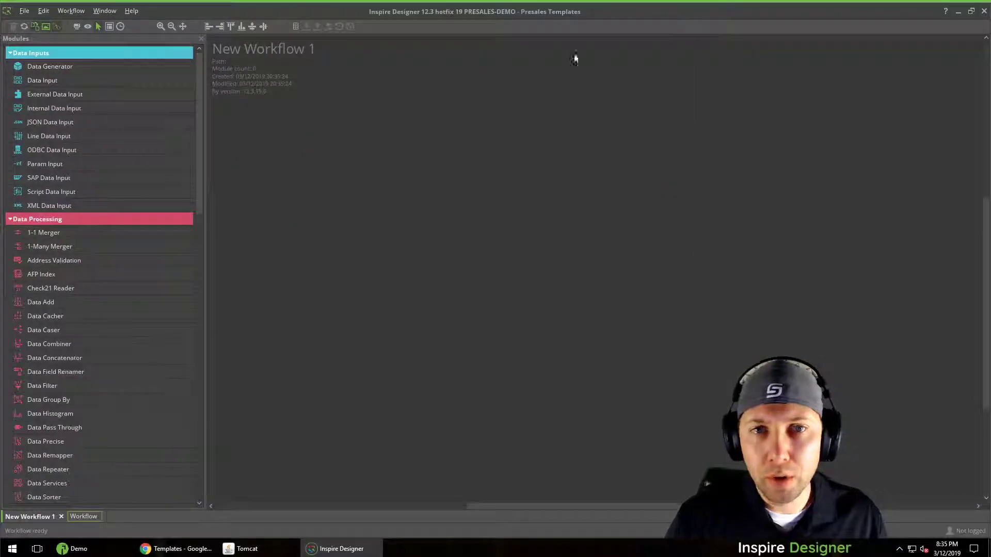
Log in to Inspire Content Manager with the admin username by entering the account password
{"action": "left_click", "coordinate": [24, 11]}
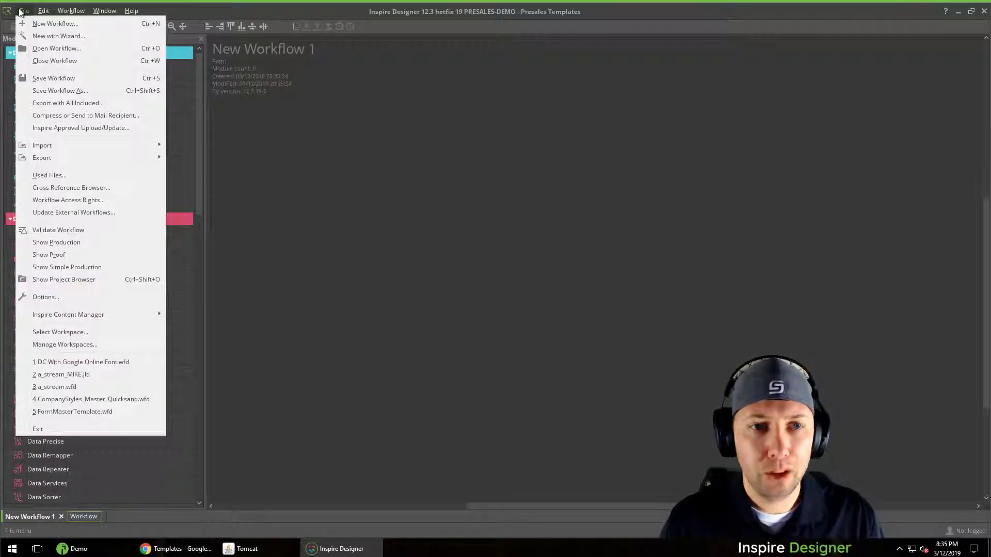
{"action": "mouse_move", "coordinate": [116, 313]}
{"action": "left_click", "coordinate": [188, 347]}
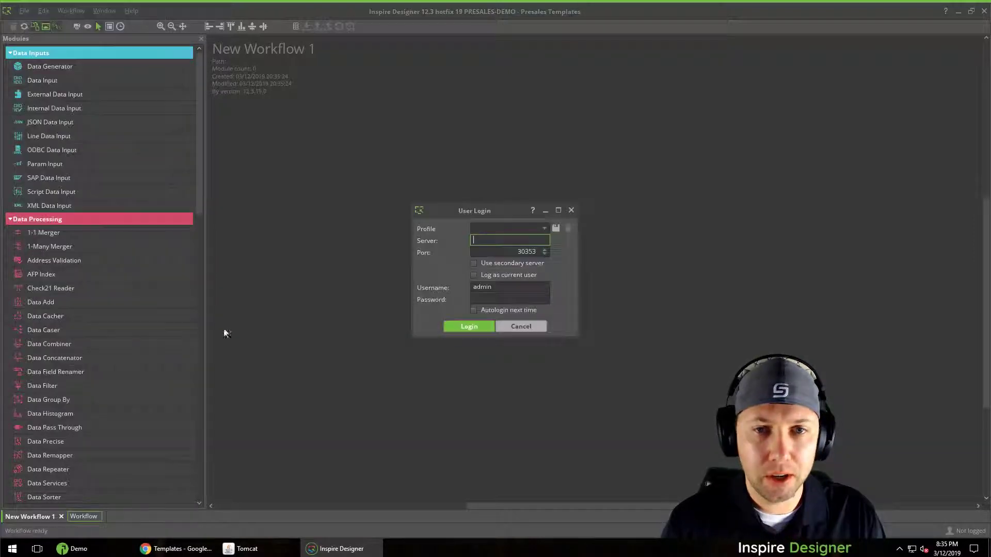
{"action": "left_click", "coordinate": [488, 298]}
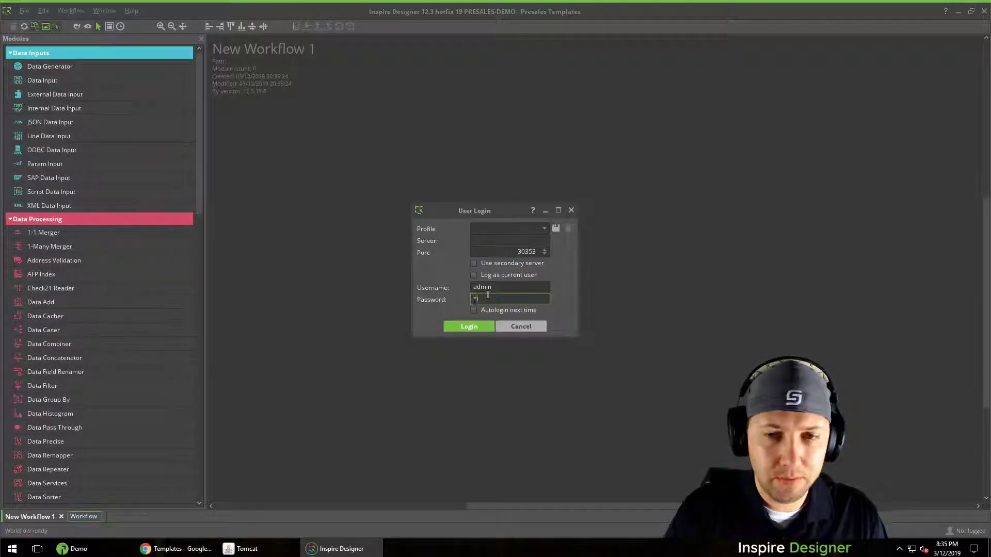
{"action": "key", "text": "Return"}
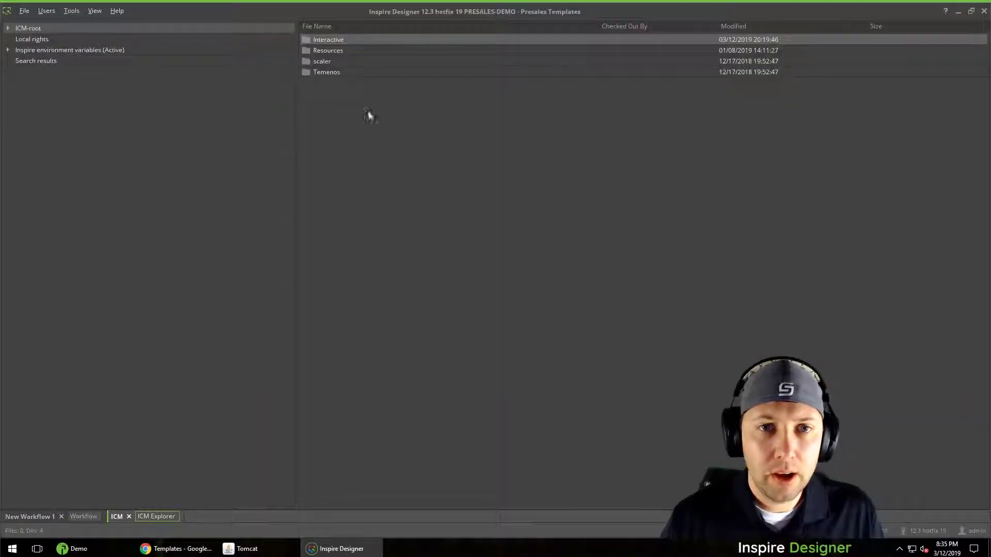
Open the Rules folder under Interactive and Vital in the content manager
{"action": "double_click", "coordinate": [320, 72]}
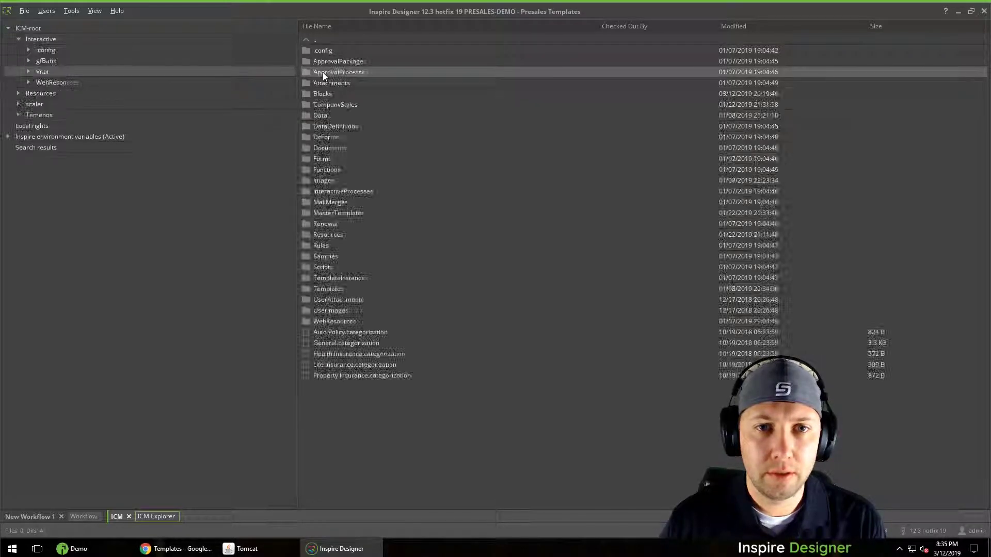
{"action": "double_click", "coordinate": [321, 245]}
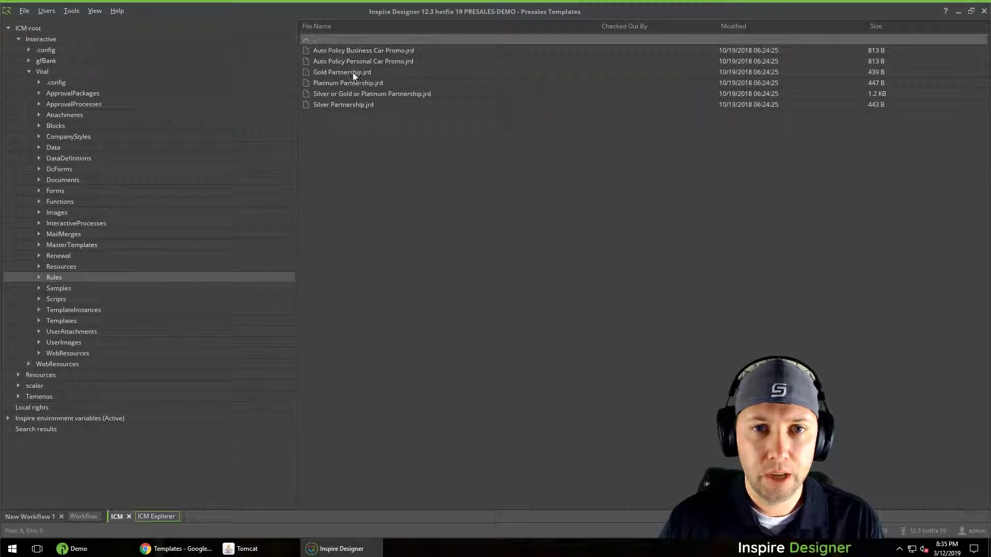
Examine the recursive dependencies of Silver Partnership.jrd in an enlarged dependency browser, and close the browser
{"action": "left_click", "coordinate": [381, 96]}
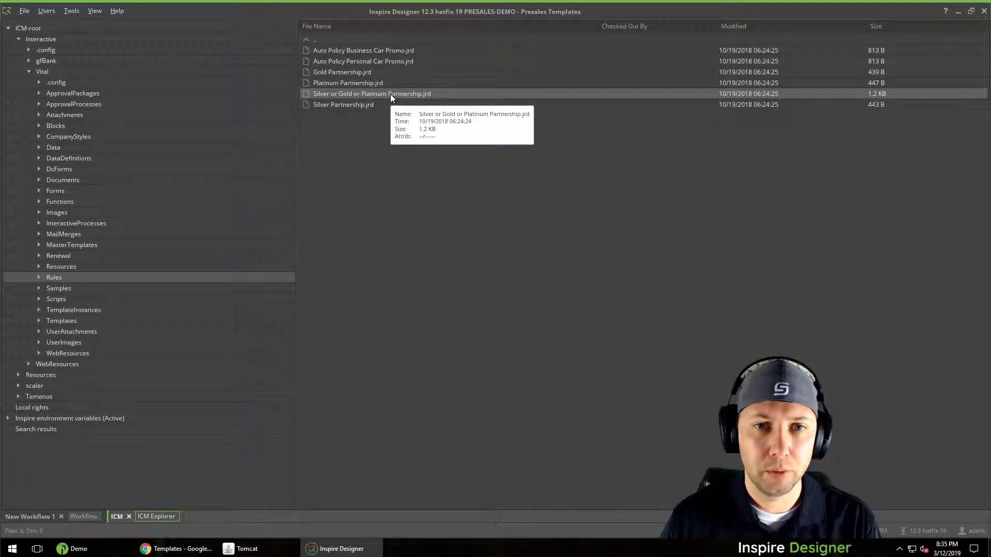
{"action": "left_click", "coordinate": [336, 104]}
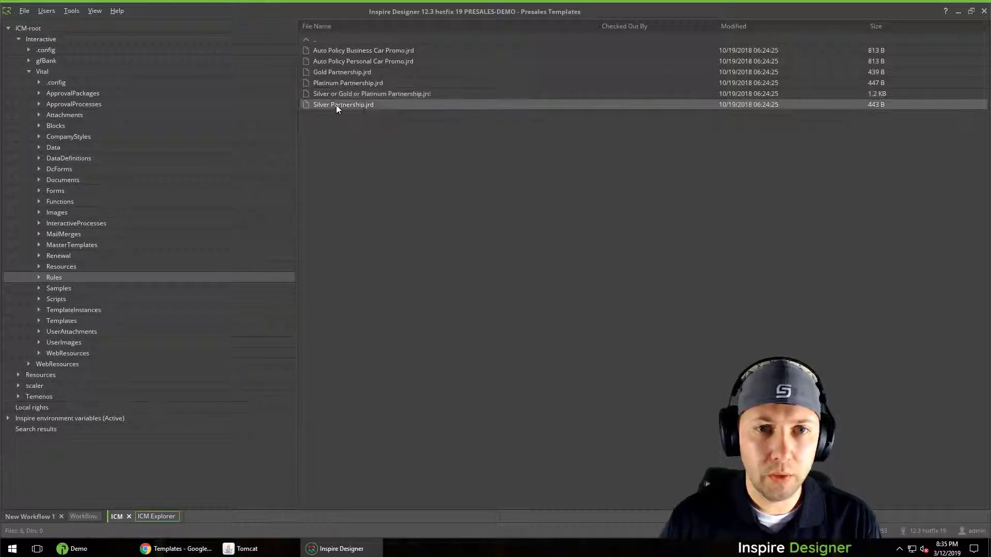
{"action": "right_click", "coordinate": [396, 105]}
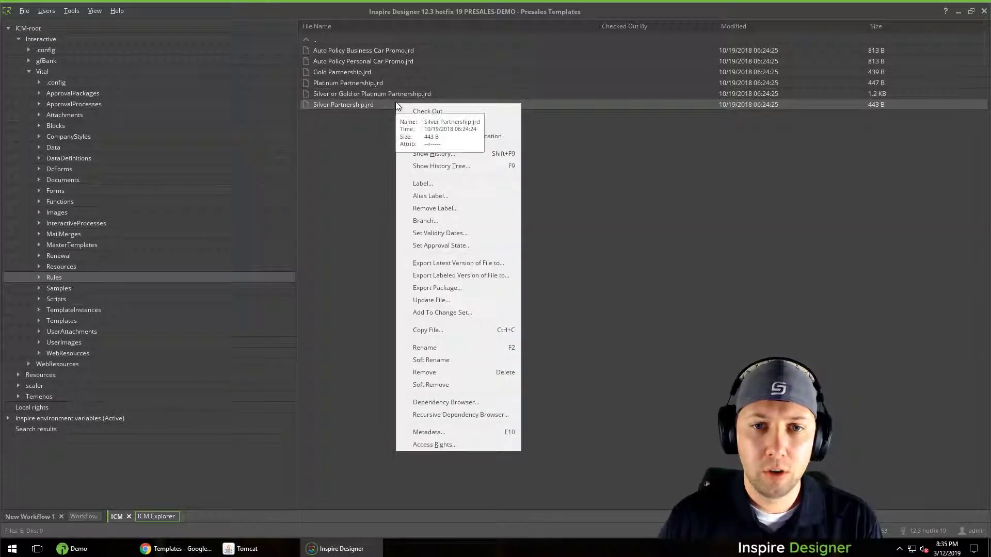
{"action": "left_click", "coordinate": [436, 416]}
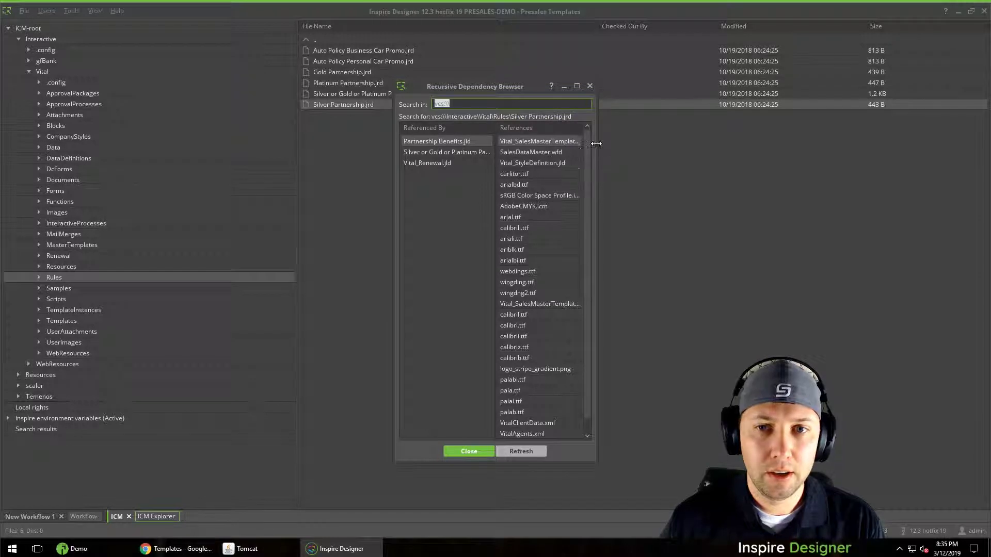
{"action": "left_click_drag", "start_coordinate": [635, 144], "coordinate": [749, 145]}
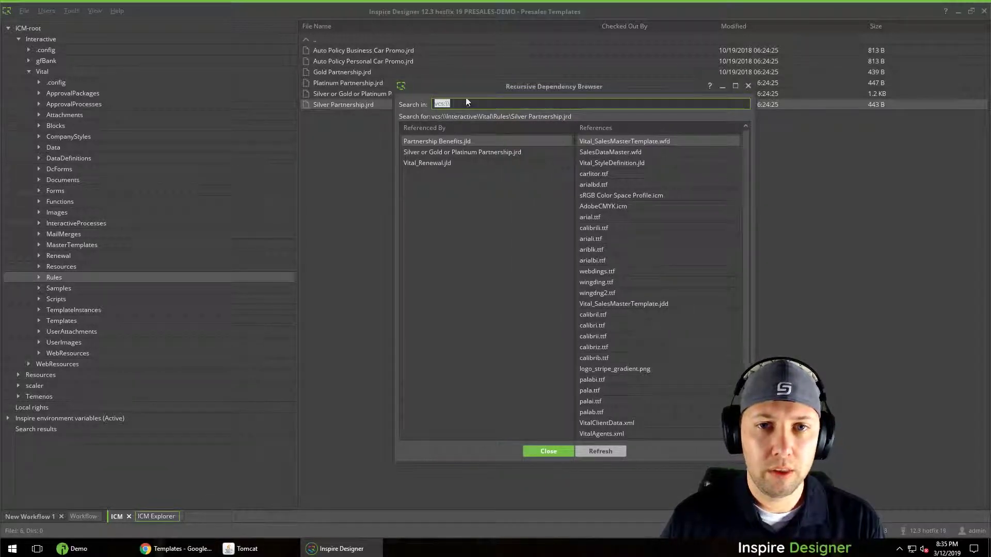
{"action": "left_click_drag", "start_coordinate": [460, 87], "coordinate": [391, 124]}
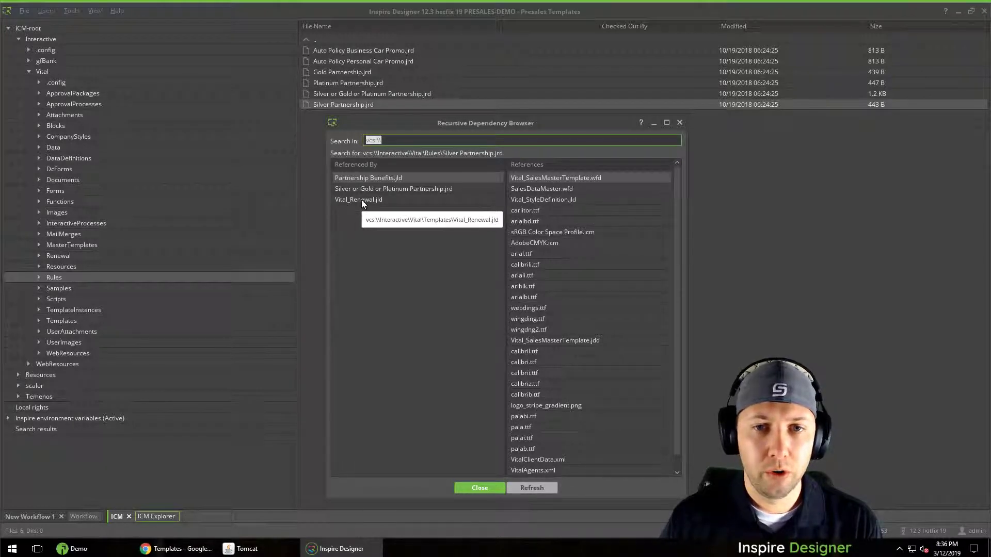
{"action": "left_click", "coordinate": [478, 488]}
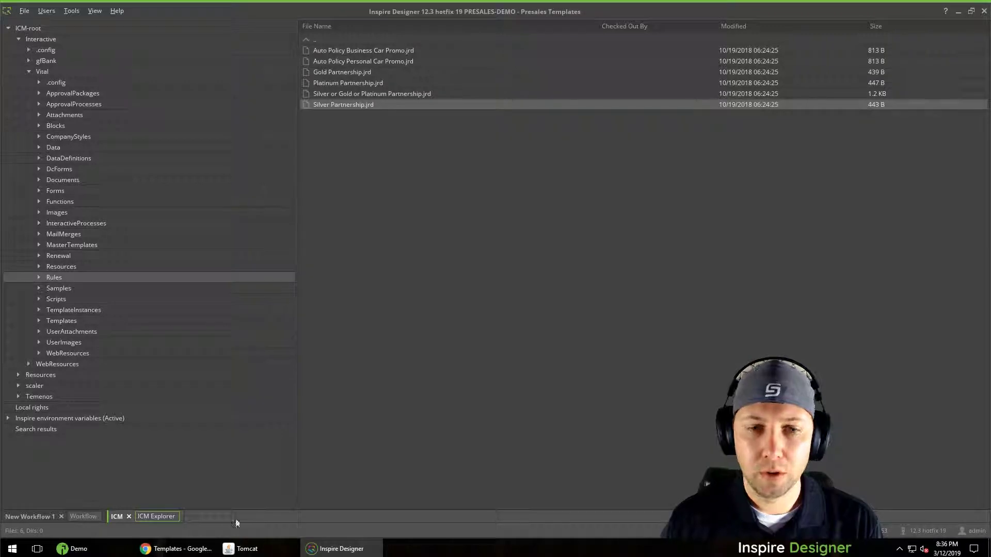
Switch to Inspire Interactive in Chrome and open the Vital_Renewal template for editing
{"action": "left_click", "coordinate": [177, 549]}
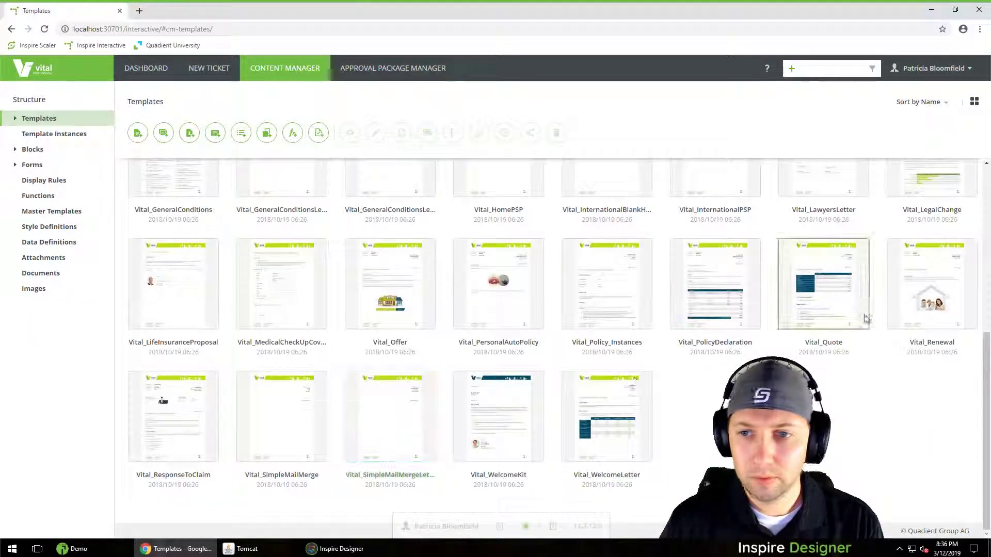
{"action": "right_click", "coordinate": [942, 298]}
{"action": "left_click", "coordinate": [877, 321]}
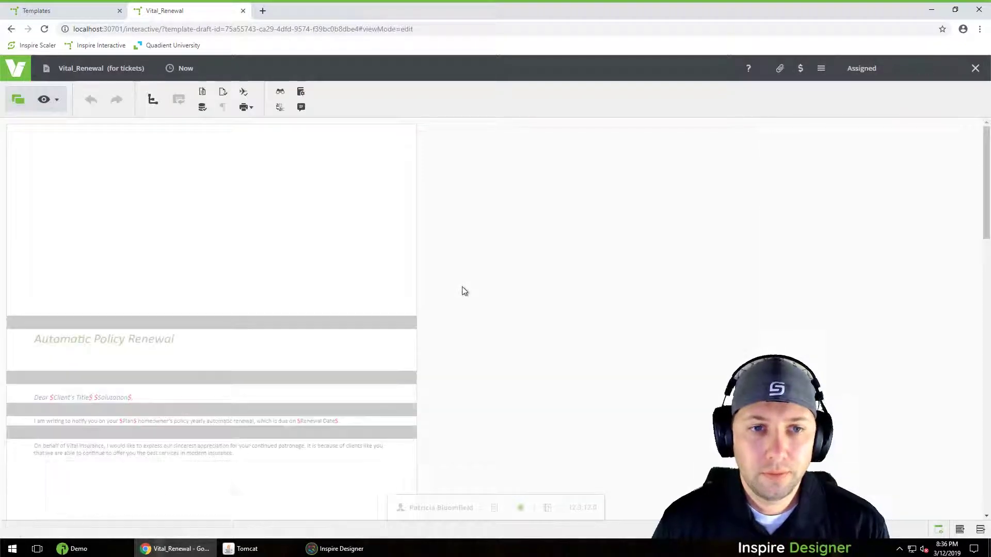
Look through the renewal template and examine the Flow51 block with the Silver, Gold and Platinum partner benefits
{"action": "scroll", "coordinate": [209, 379], "scroll_direction": "down", "scroll_amount": 6}
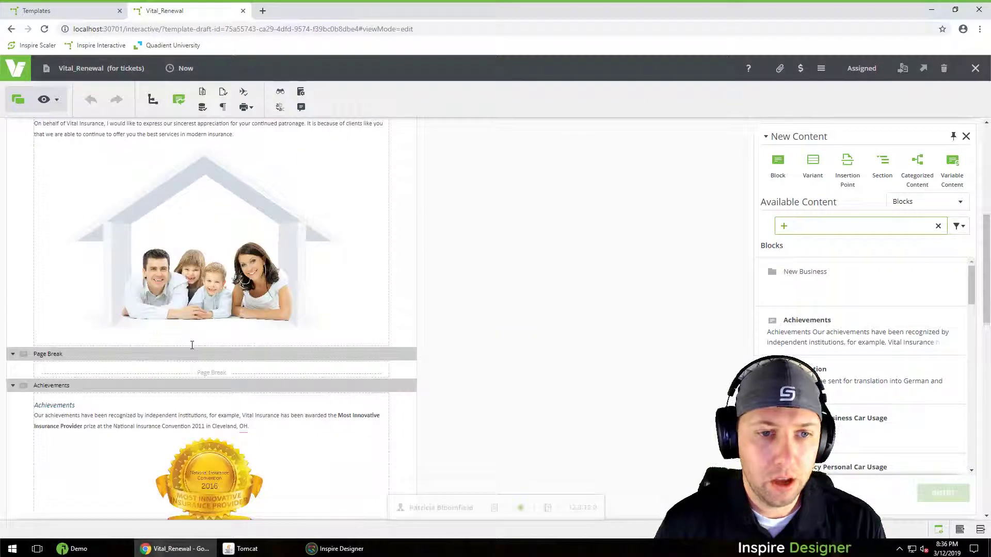
{"action": "scroll", "coordinate": [192, 345], "scroll_direction": "down", "scroll_amount": 4}
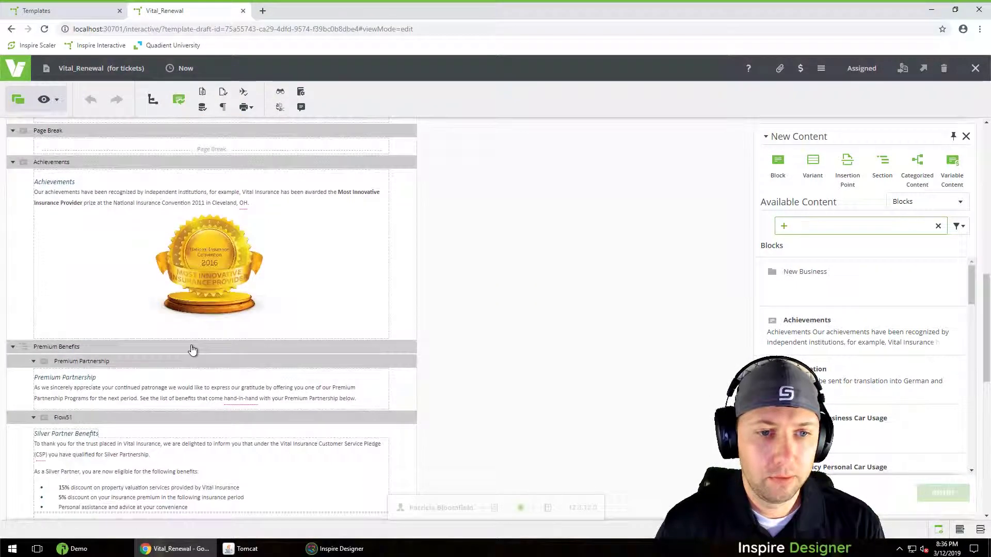
{"action": "scroll", "coordinate": [192, 345], "scroll_direction": "down", "scroll_amount": 2}
{"action": "scroll", "coordinate": [192, 344], "scroll_direction": "down", "scroll_amount": 3}
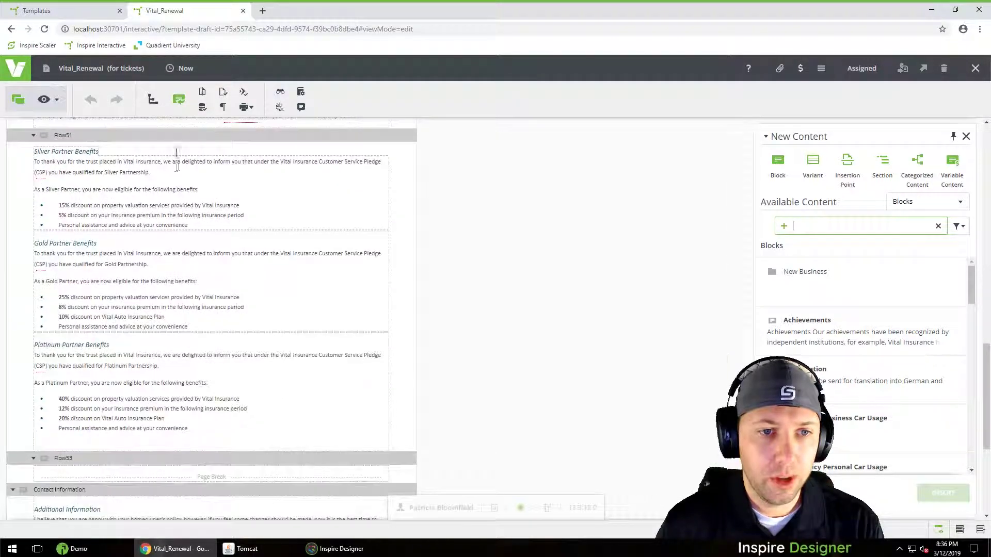
{"action": "scroll", "coordinate": [142, 199], "scroll_direction": "up", "scroll_amount": 2}
{"action": "left_click", "coordinate": [150, 215]}
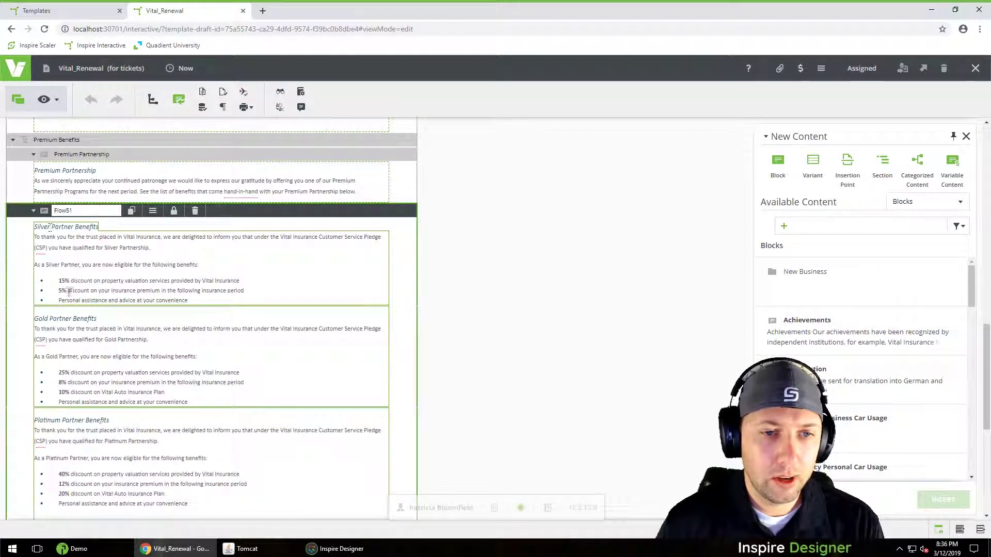
{"action": "left_click", "coordinate": [123, 328]}
{"action": "scroll", "coordinate": [77, 341], "scroll_direction": "down", "scroll_amount": 3}
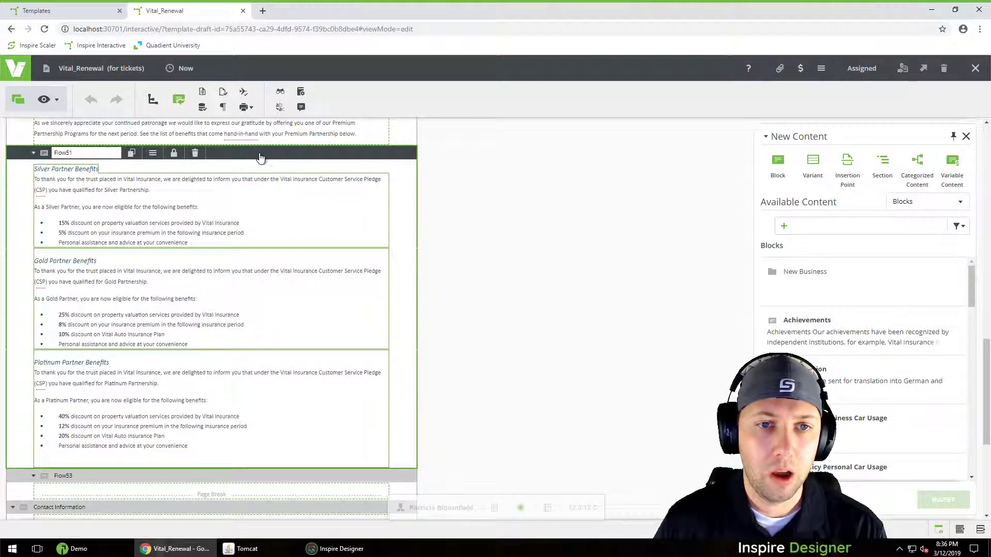
Move the Flow51 block out of the Premium Benefits section to directly below the Achievements block
{"action": "left_click_drag", "start_coordinate": [259, 155], "coordinate": [244, 214]}
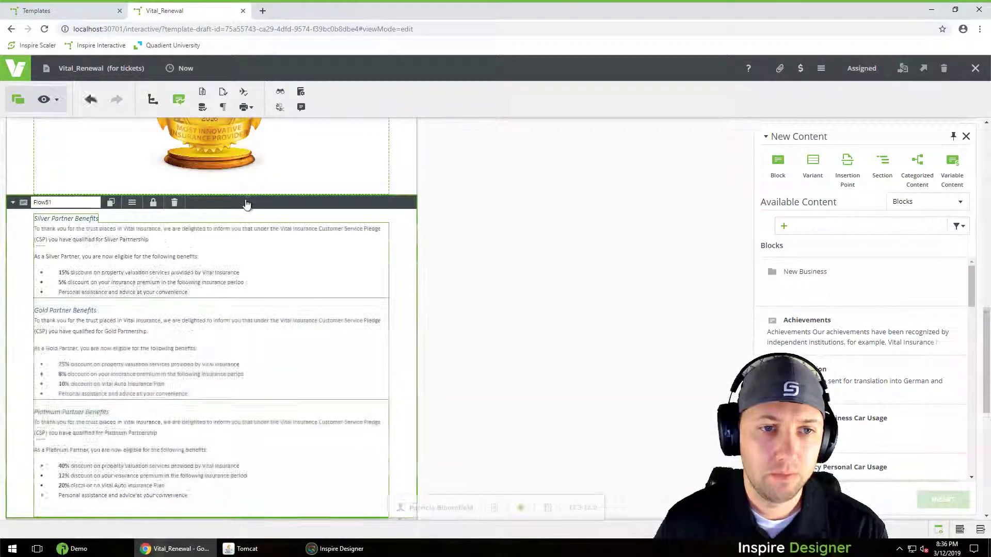
{"action": "scroll", "coordinate": [123, 209], "scroll_direction": "down", "scroll_amount": 3}
{"action": "scroll", "coordinate": [122, 209], "scroll_direction": "up", "scroll_amount": 3}
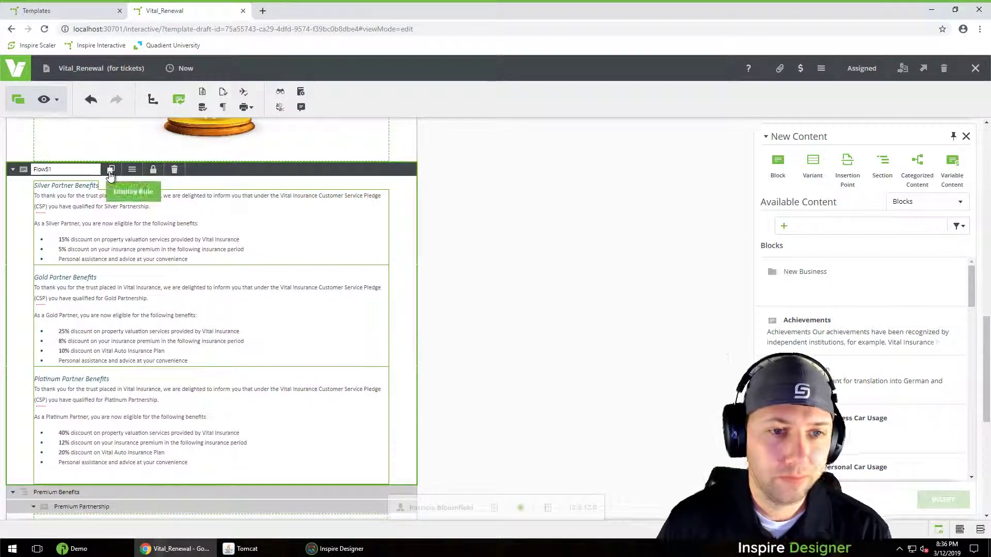
Review the existing rules available for the Flow51 block's display rule, and reopen its Display Rule dialog
{"action": "left_click", "coordinate": [110, 171]}
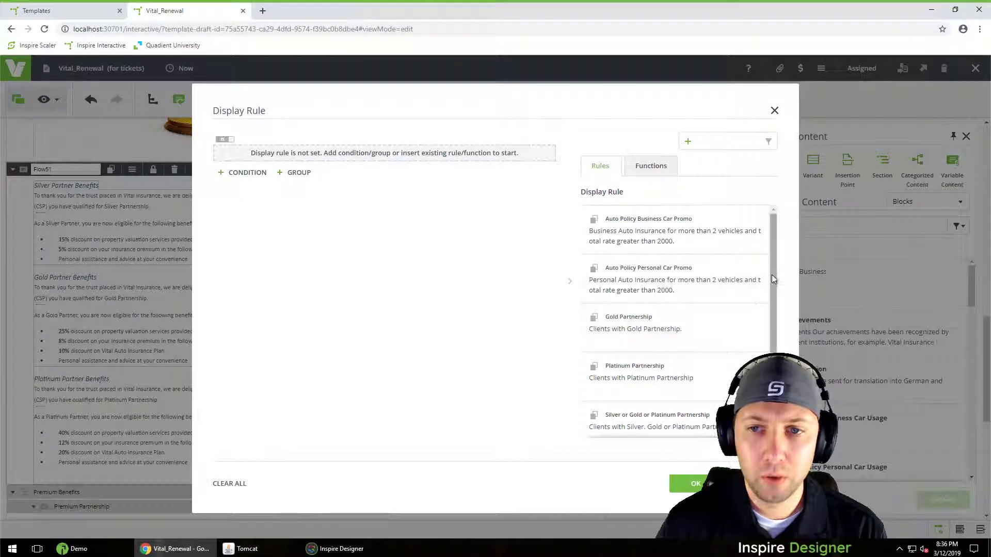
{"action": "left_click_drag", "start_coordinate": [772, 275], "coordinate": [773, 347]}
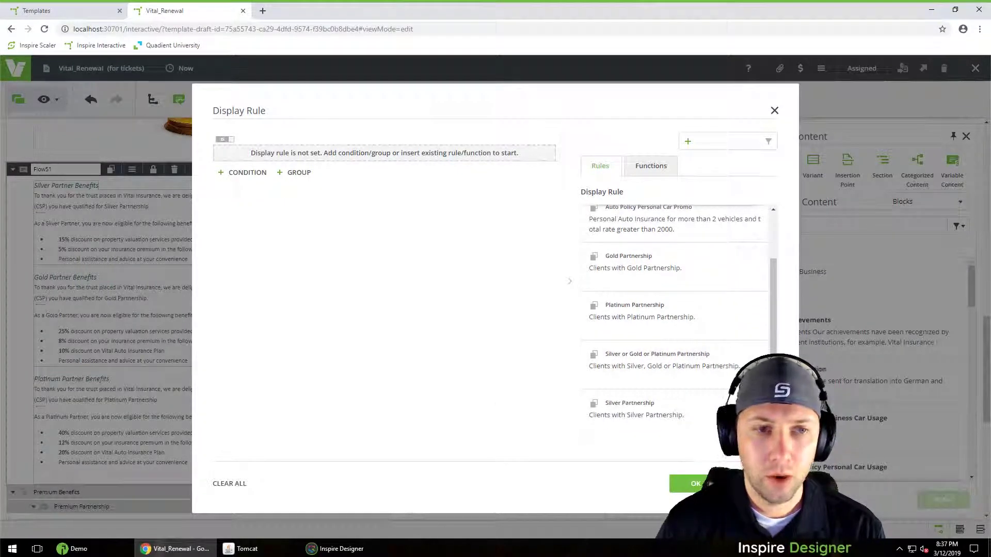
{"action": "left_click", "coordinate": [697, 484]}
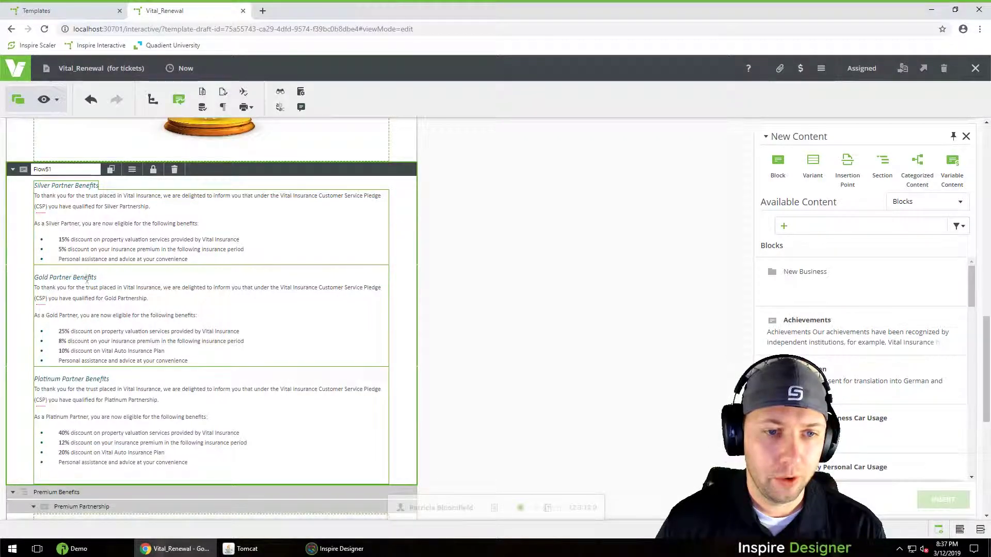
{"action": "left_click", "coordinate": [111, 171]}
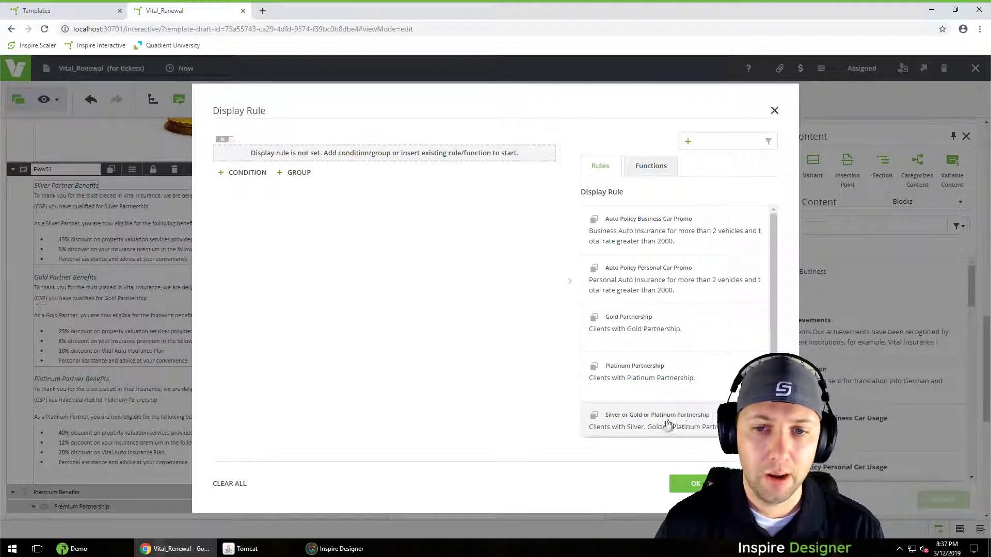
{"action": "left_click", "coordinate": [242, 172]}
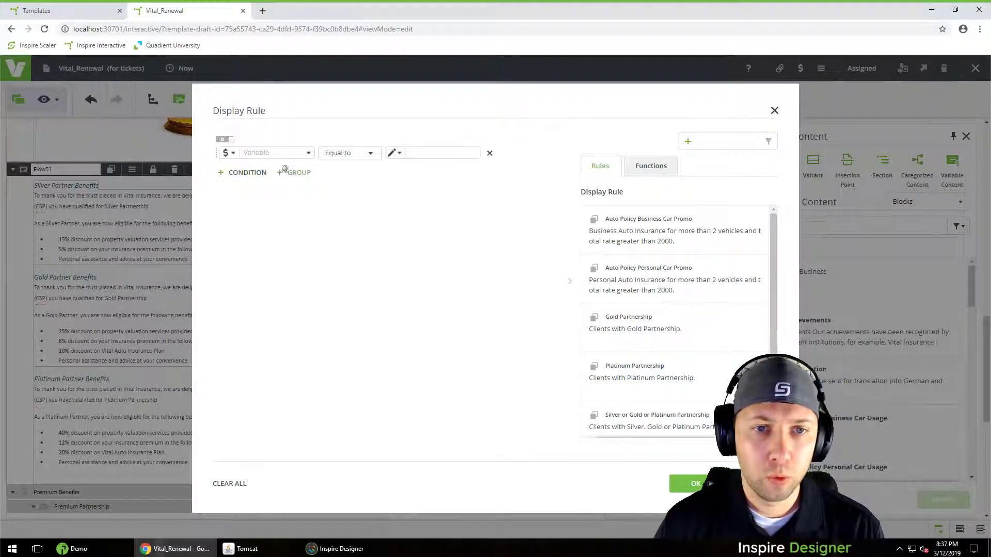
{"action": "left_click", "coordinate": [306, 155]}
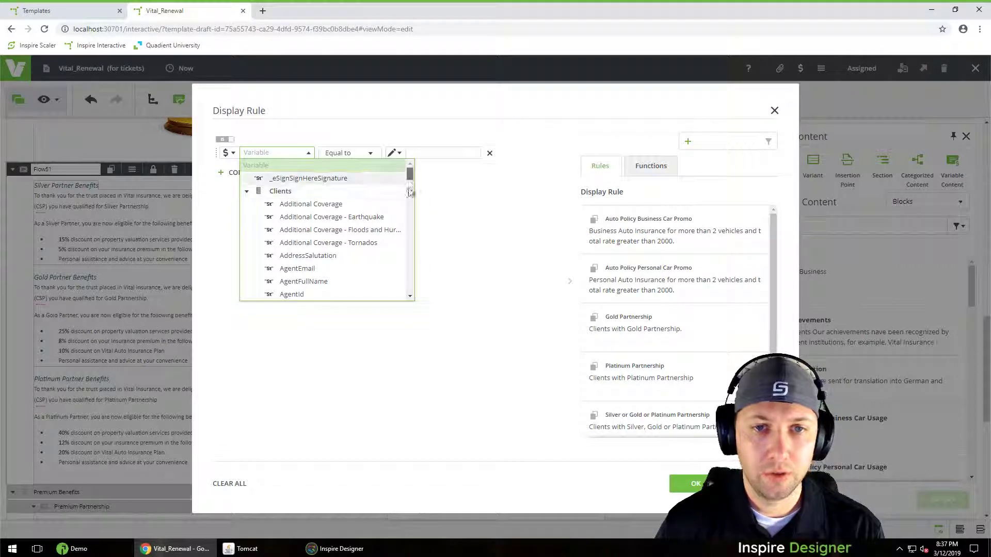
{"action": "scroll", "coordinate": [411, 251], "scroll_direction": "down", "scroll_amount": 5}
{"action": "scroll", "coordinate": [411, 251], "scroll_direction": "up", "scroll_amount": 10}
{"action": "left_click", "coordinate": [429, 153]}
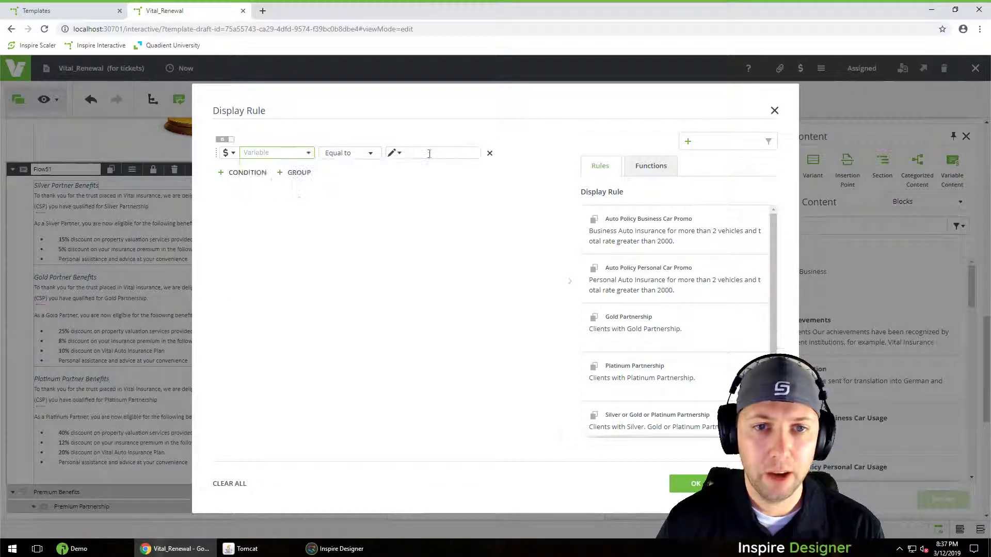
{"action": "left_click", "coordinate": [489, 154]}
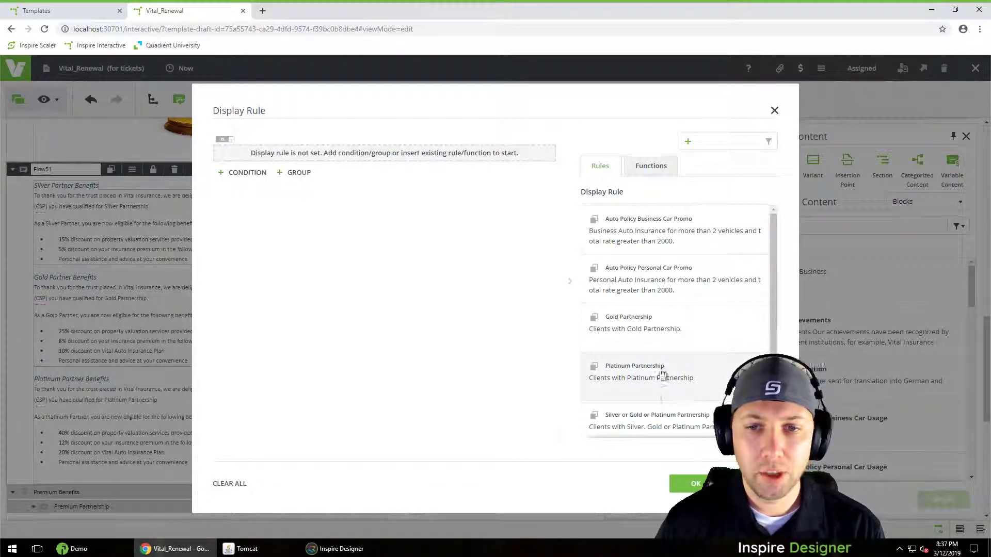
Apply the existing Silver or Gold or Platinum Partnership rule, set to Is True, as the Flow51 block's display rule
{"action": "left_click_drag", "start_coordinate": [653, 418], "coordinate": [644, 418]}
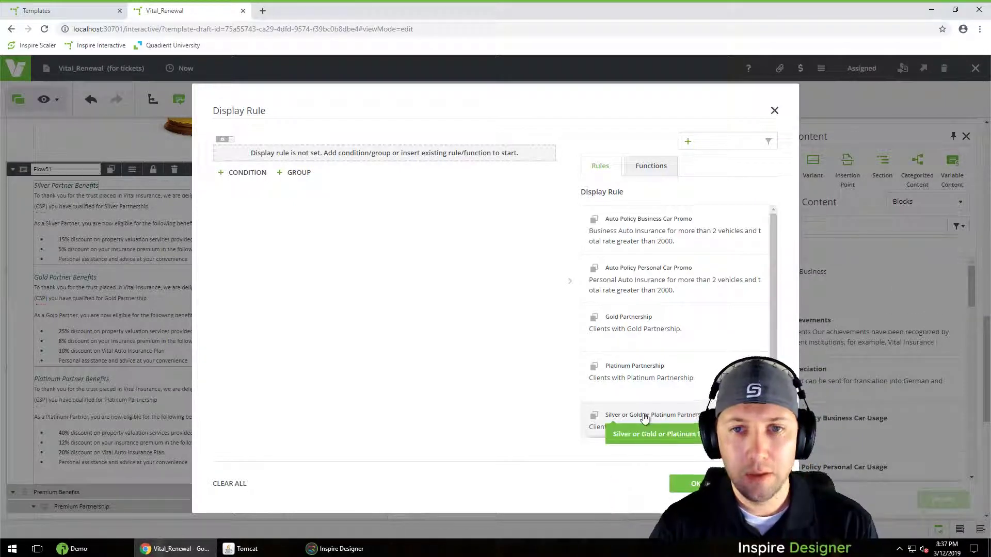
{"action": "left_click_drag", "start_coordinate": [645, 418], "coordinate": [645, 418]}
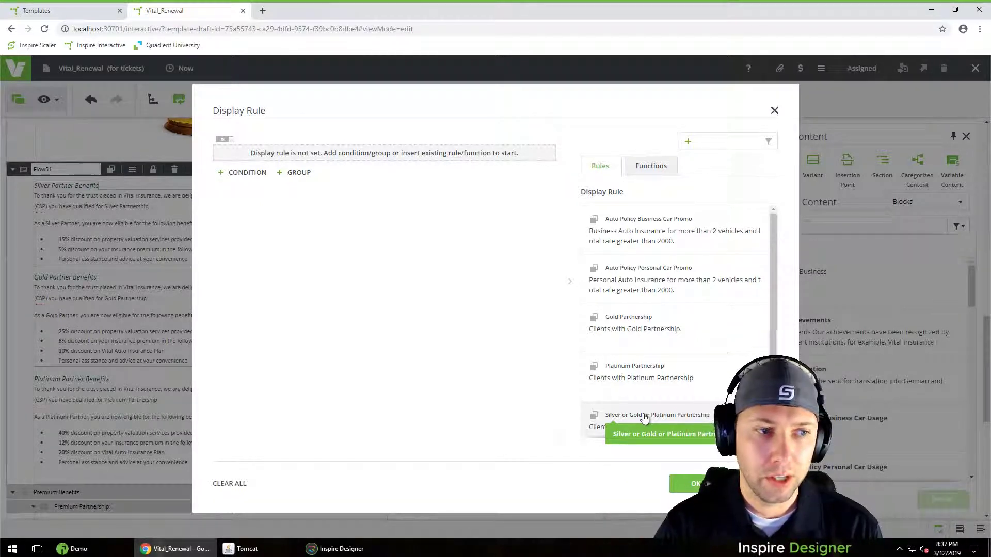
{"action": "mouse_move", "coordinate": [645, 418]}
{"action": "left_mouse_down"}
{"action": "mouse_move", "coordinate": [627, 418]}
{"action": "mouse_move", "coordinate": [287, 150]}
{"action": "mouse_move", "coordinate": [272, 161]}
{"action": "left_mouse_up"}
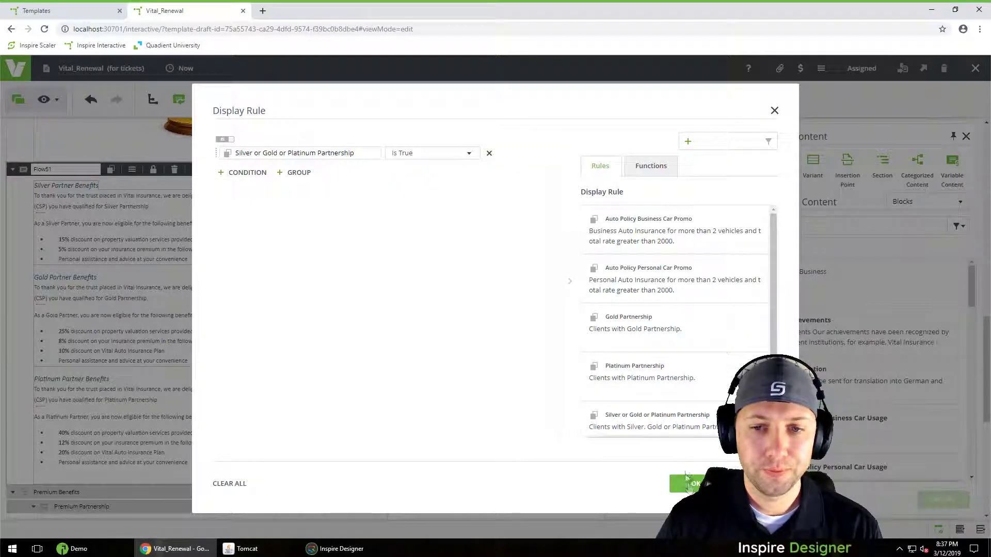
{"action": "key", "text": "Return"}
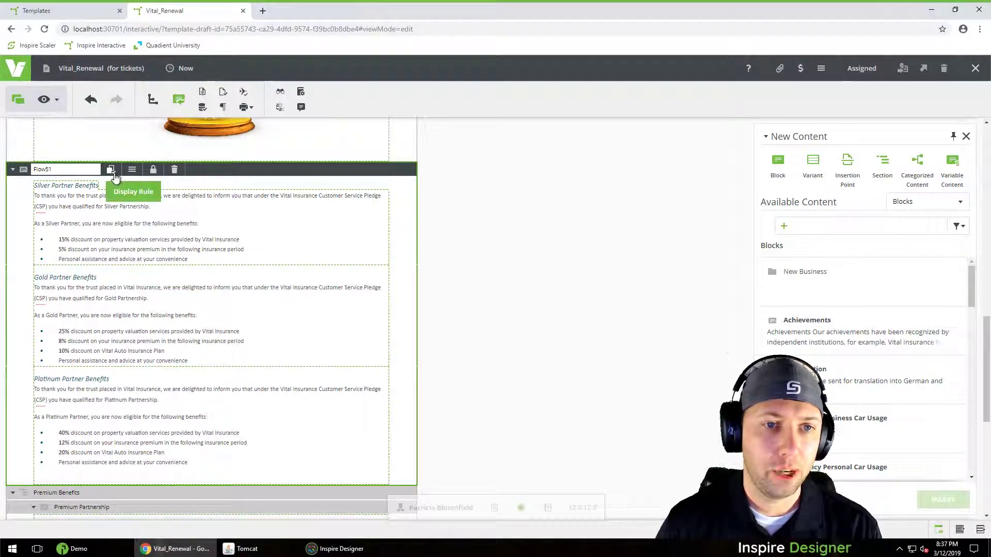
Preview the Vital_Renewal template and check the partner benefits shown below the Achievements block
{"action": "left_click", "coordinate": [44, 101]}
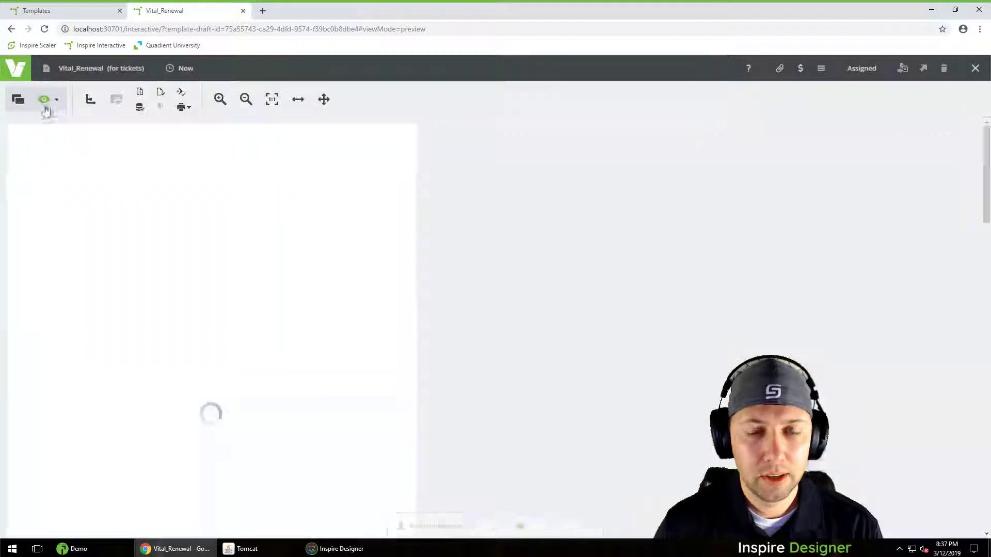
{"action": "scroll", "coordinate": [215, 297], "scroll_direction": "down", "scroll_amount": 6}
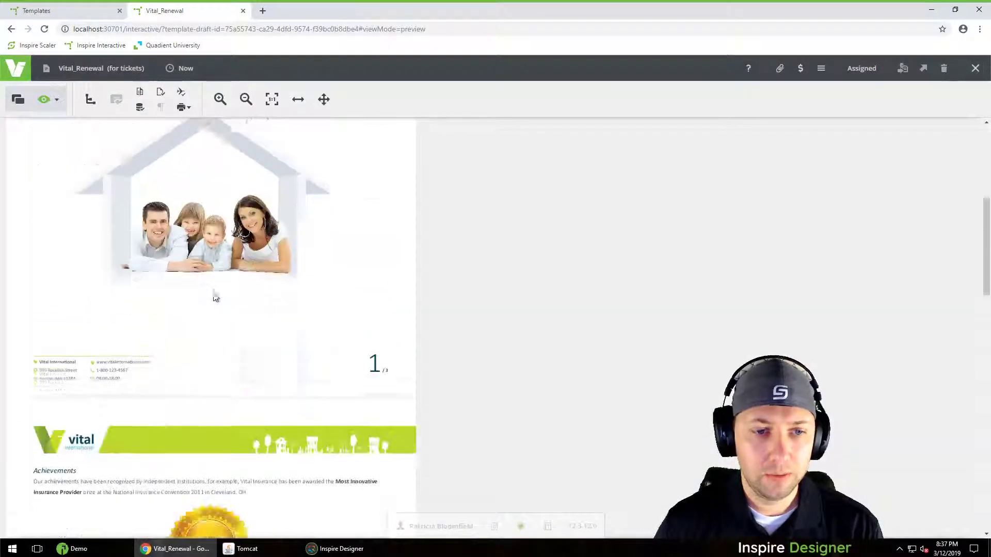
{"action": "scroll", "coordinate": [216, 297], "scroll_direction": "down", "scroll_amount": 6}
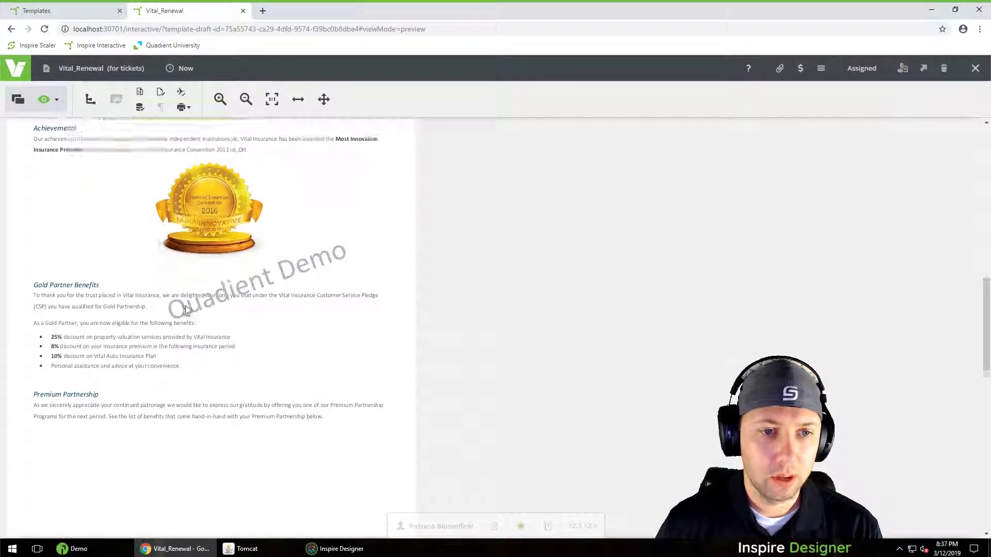
Open Data Testing, filter the variables by "part", and set the first client record's Partnership to Silver
{"action": "left_click", "coordinate": [140, 110]}
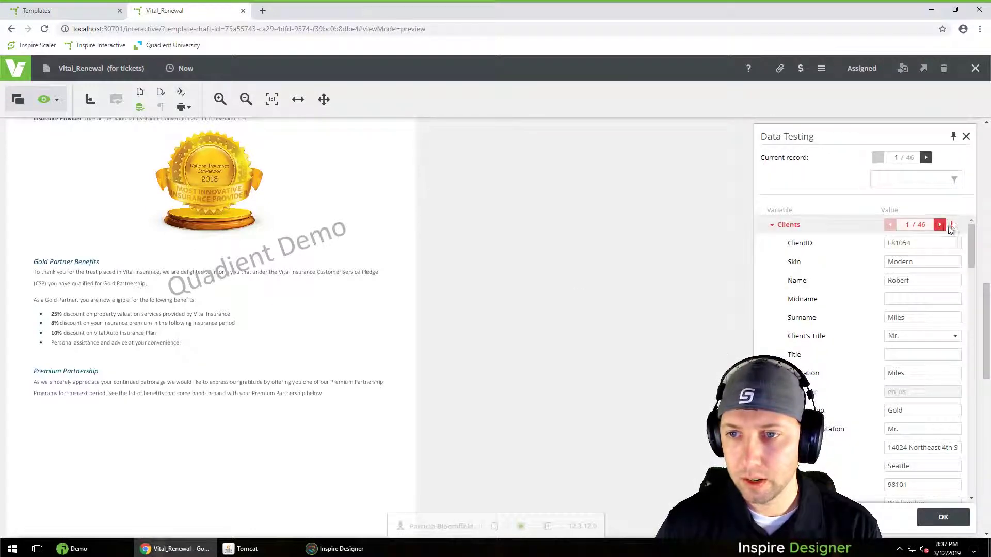
{"action": "scroll", "coordinate": [969, 263], "scroll_direction": "down", "scroll_amount": 2}
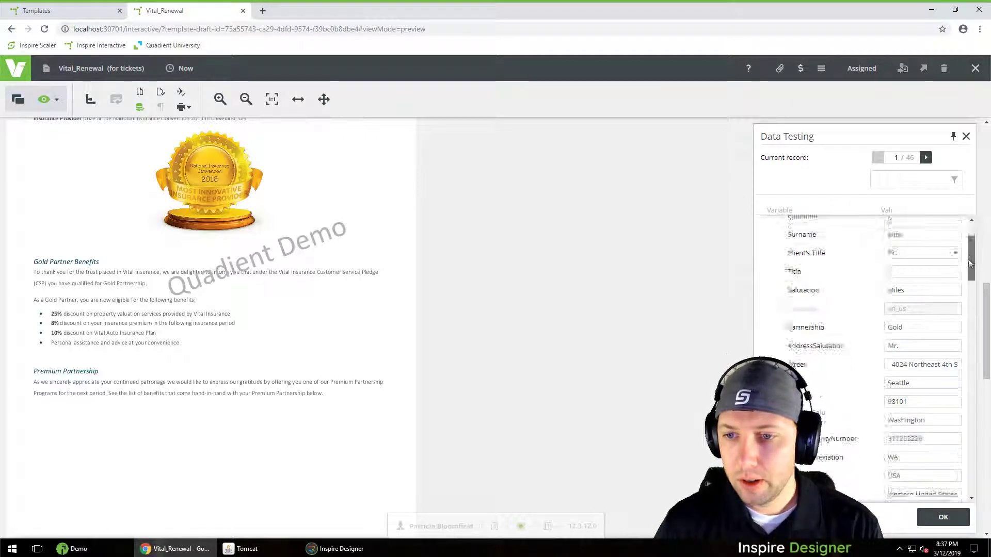
{"action": "scroll", "coordinate": [969, 263], "scroll_direction": "down", "scroll_amount": 6}
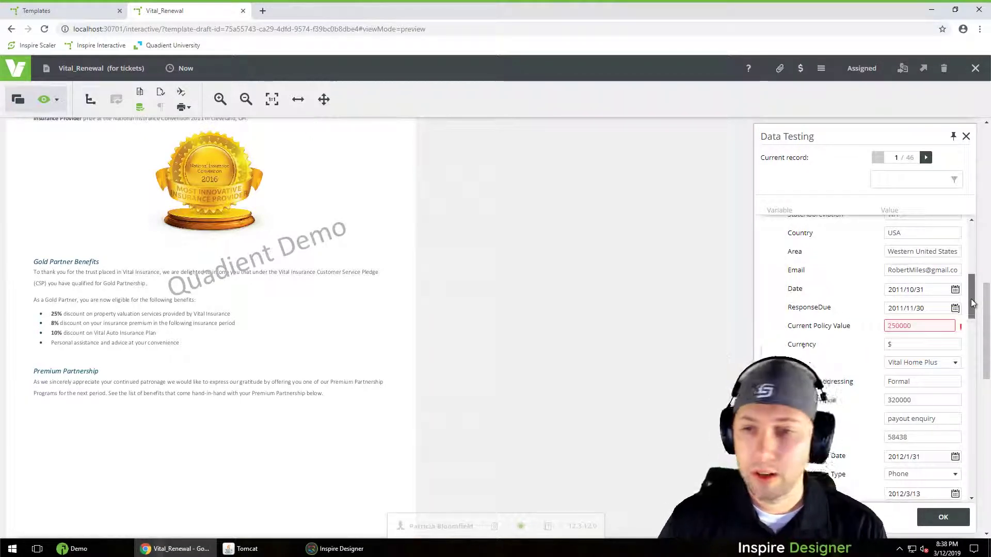
{"action": "left_click_drag", "start_coordinate": [973, 303], "coordinate": [972, 410]}
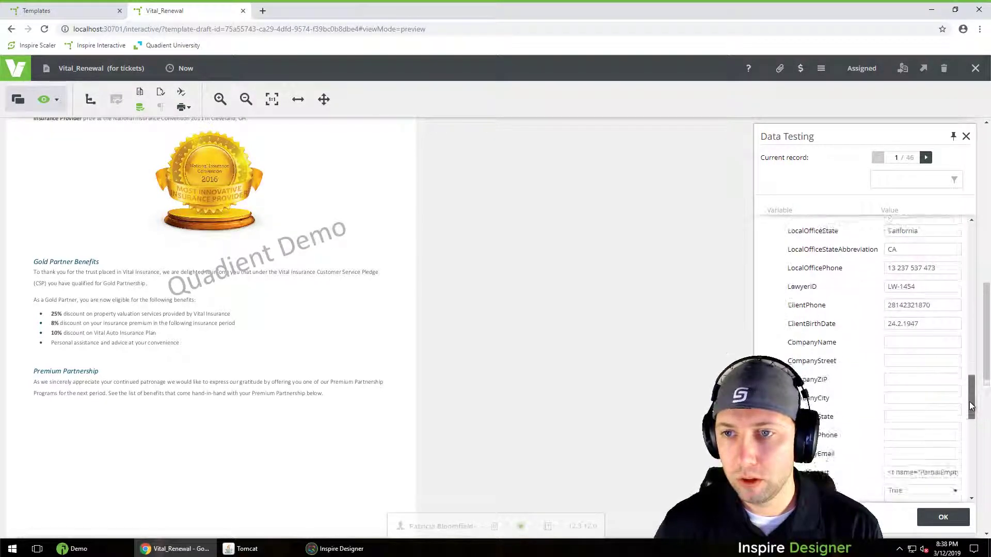
{"action": "left_click", "coordinate": [916, 181]}
{"action": "type", "text": "part"}
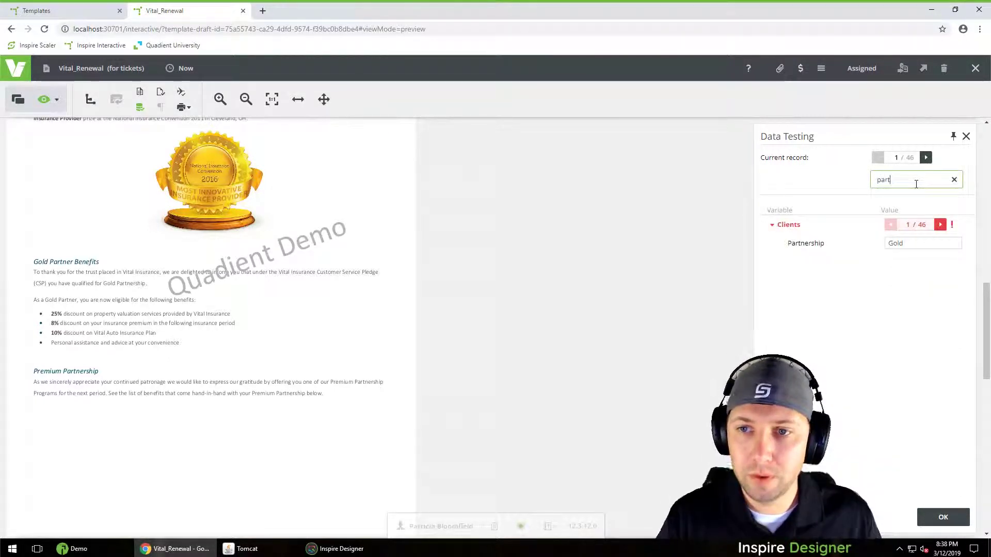
{"action": "left_click_drag", "start_coordinate": [895, 180], "coordinate": [874, 184]}
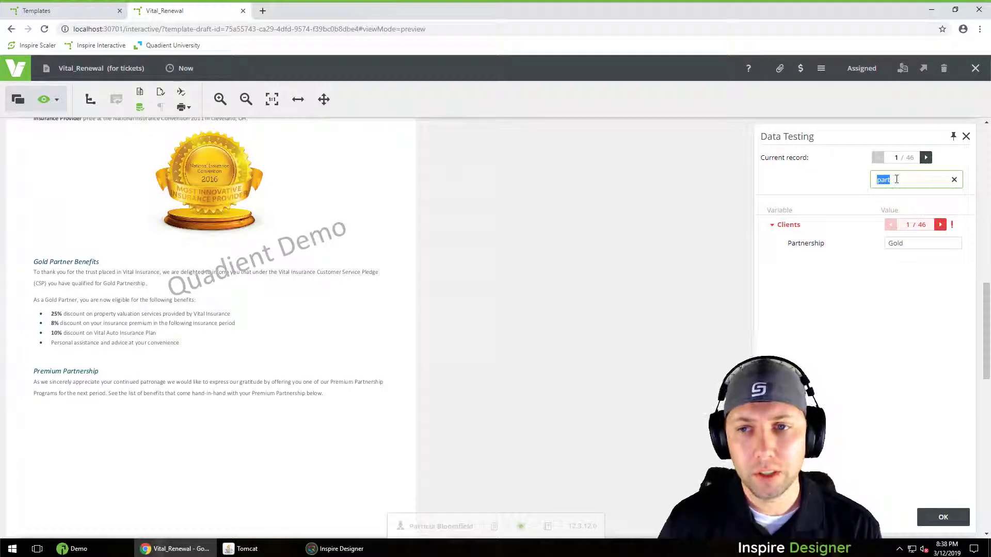
{"action": "left_click_drag", "start_coordinate": [909, 243], "coordinate": [865, 246]}
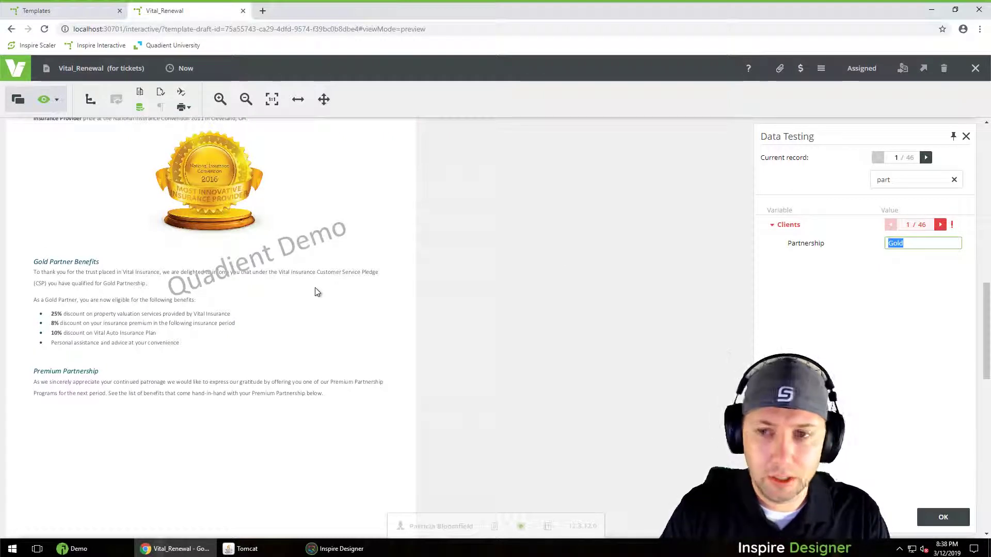
{"action": "left_click", "coordinate": [942, 517]}
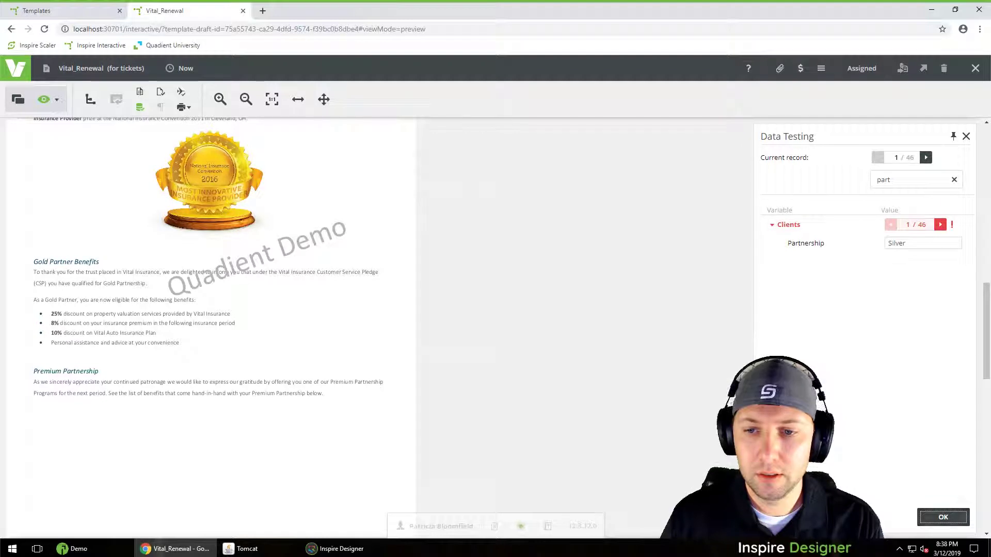
Clear the variable filter, preview the record with a Current Policy Value of 10000, and change that value to 15000
{"action": "left_click", "coordinate": [954, 180]}
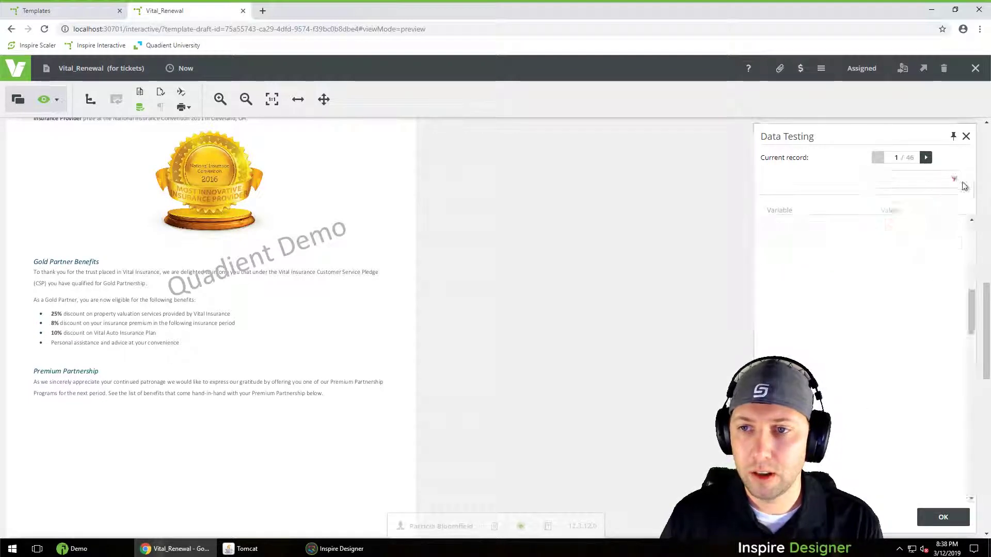
{"action": "scroll", "coordinate": [878, 223], "scroll_direction": "up", "scroll_amount": 1}
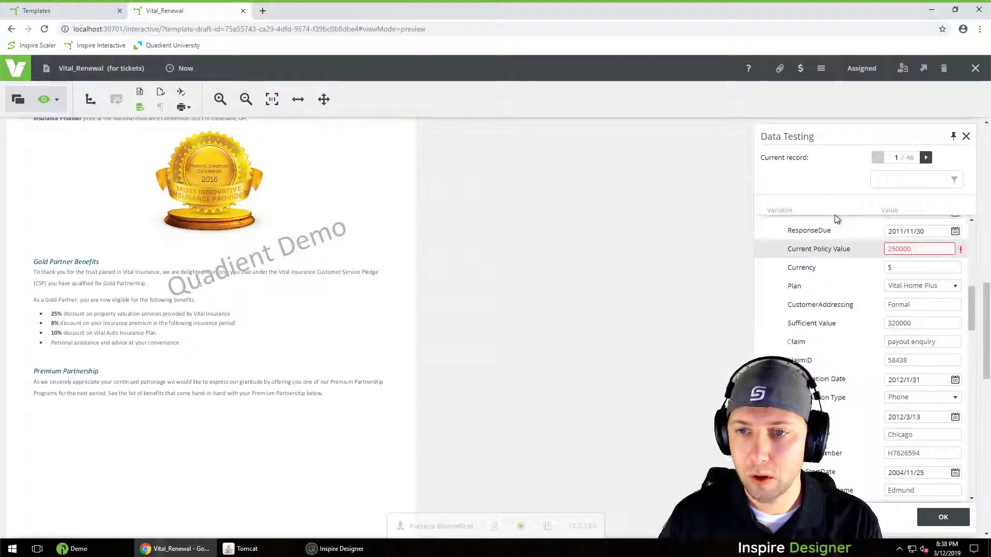
{"action": "key", "text": "ctrl+a"}
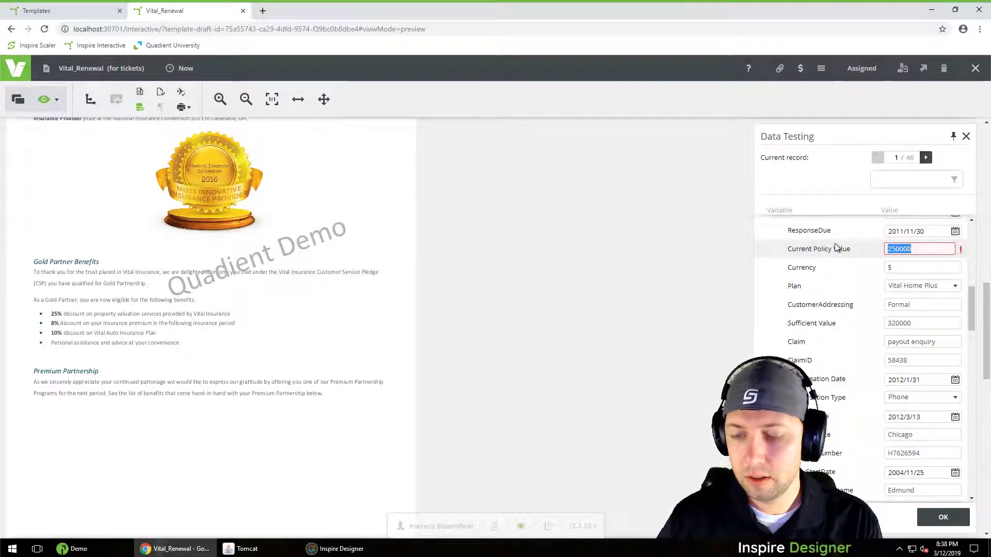
{"action": "type", "text": "10000"}
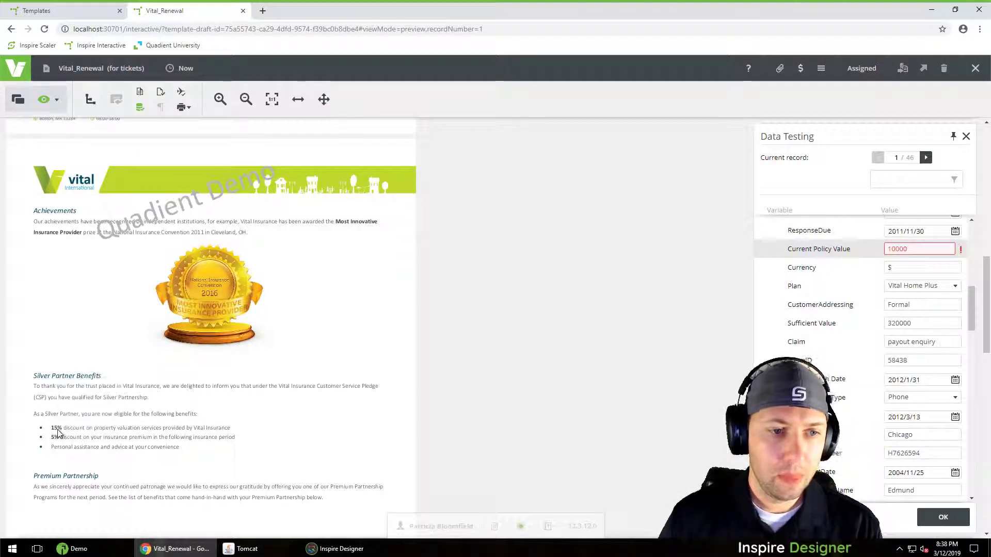
{"action": "double_click", "coordinate": [921, 249]}
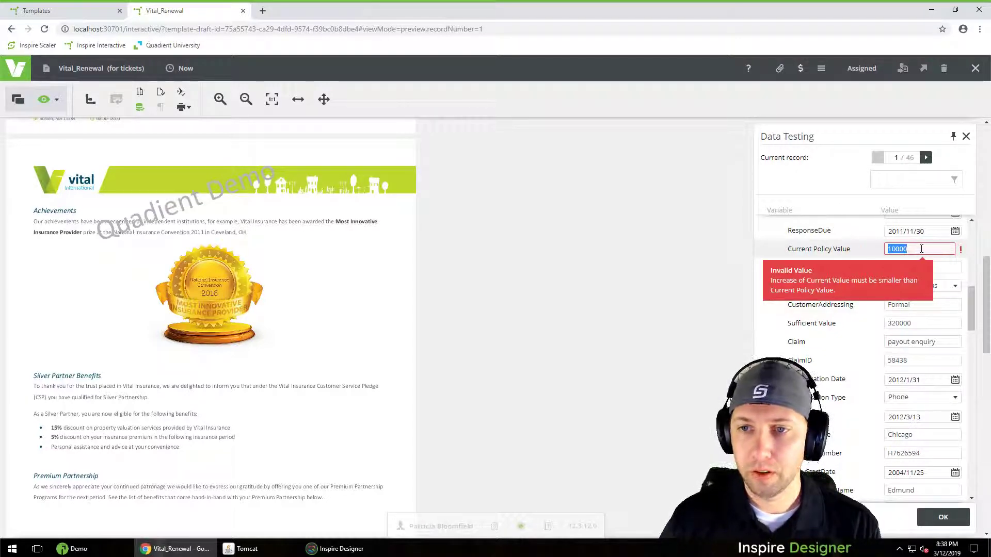
{"action": "type", "text": "15000"}
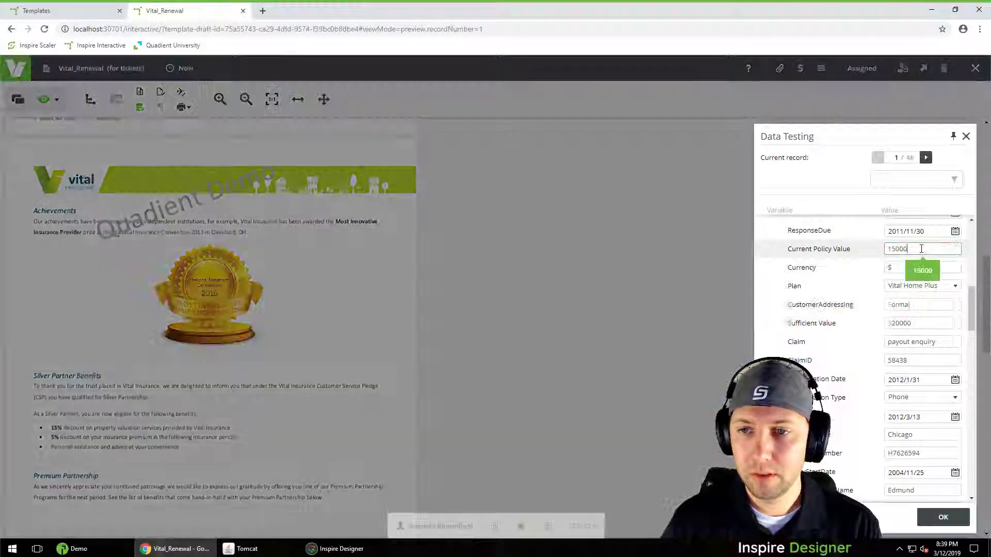
Filter the test variables by "part", set Partnership to Bronze, and refresh the preview
{"action": "left_click_drag", "start_coordinate": [971, 304], "coordinate": [961, 394]}
{"action": "left_click", "coordinate": [886, 178]}
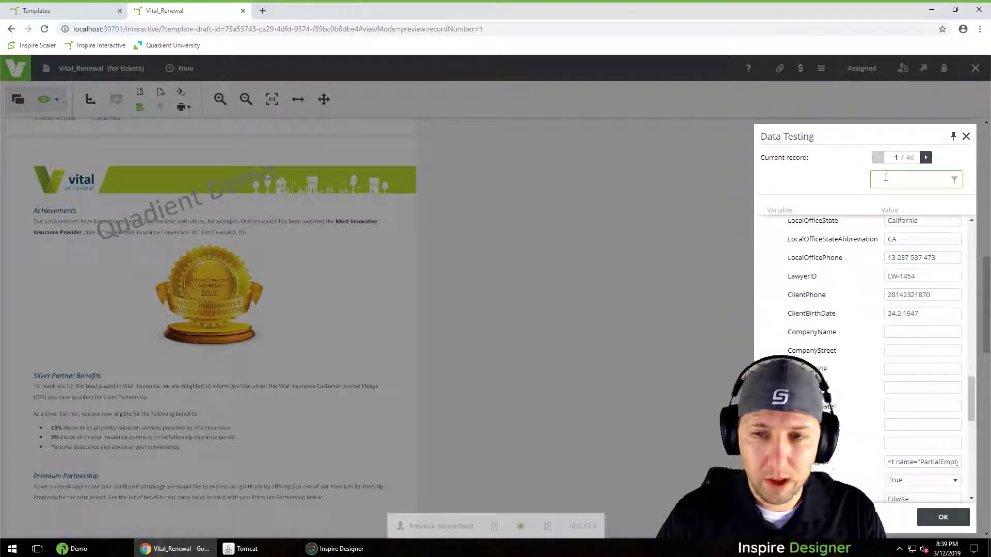
{"action": "type", "text": "part"}
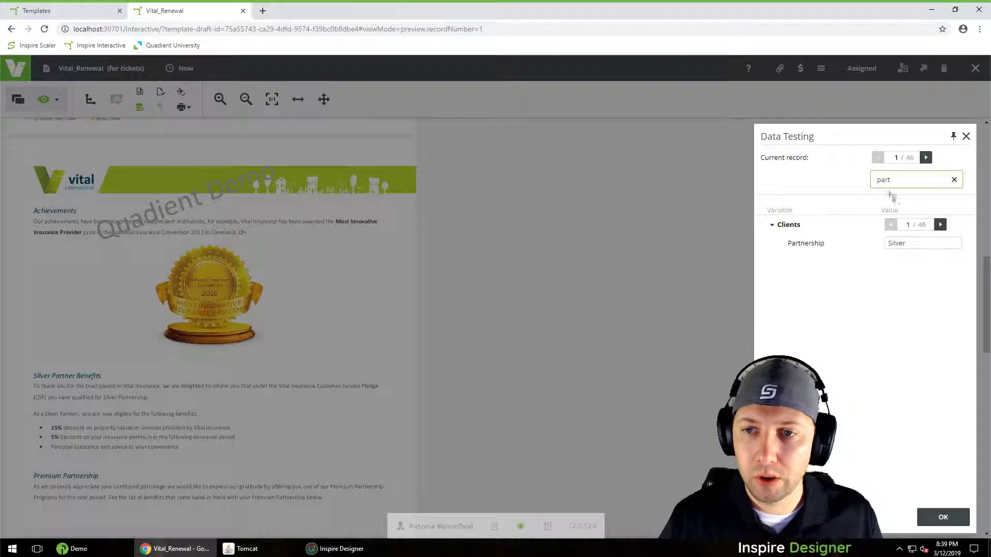
{"action": "left_click", "coordinate": [910, 243]}
{"action": "type", "text": "Bronze"}
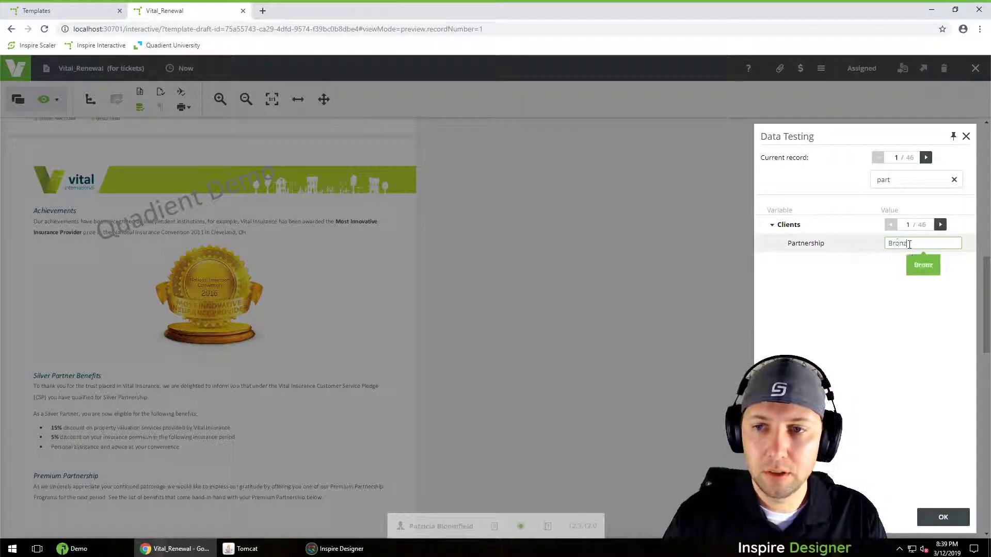
{"action": "key", "text": "Return"}
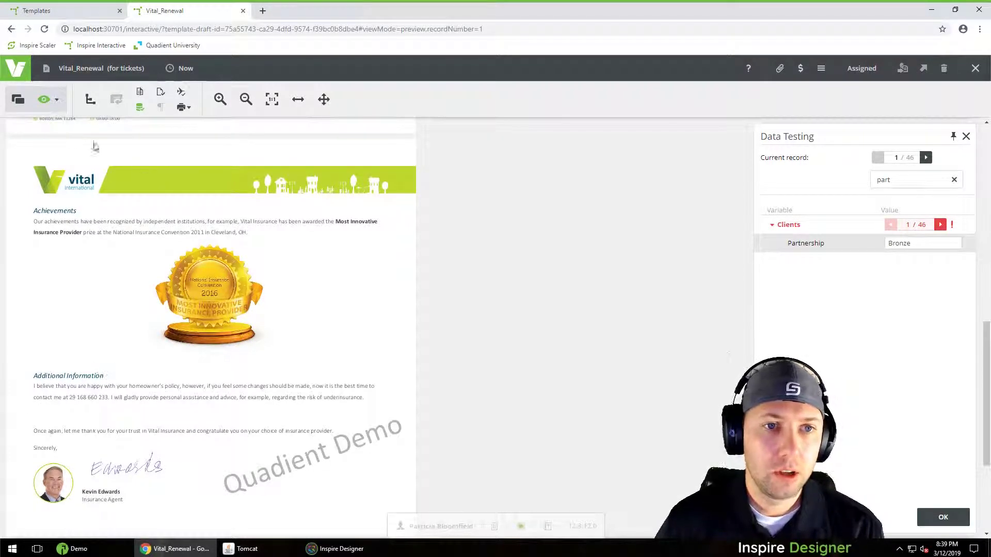
Return to editing the template and examine the Silver and Gold partner benefits text in the Flow51 block
{"action": "left_click", "coordinate": [17, 99]}
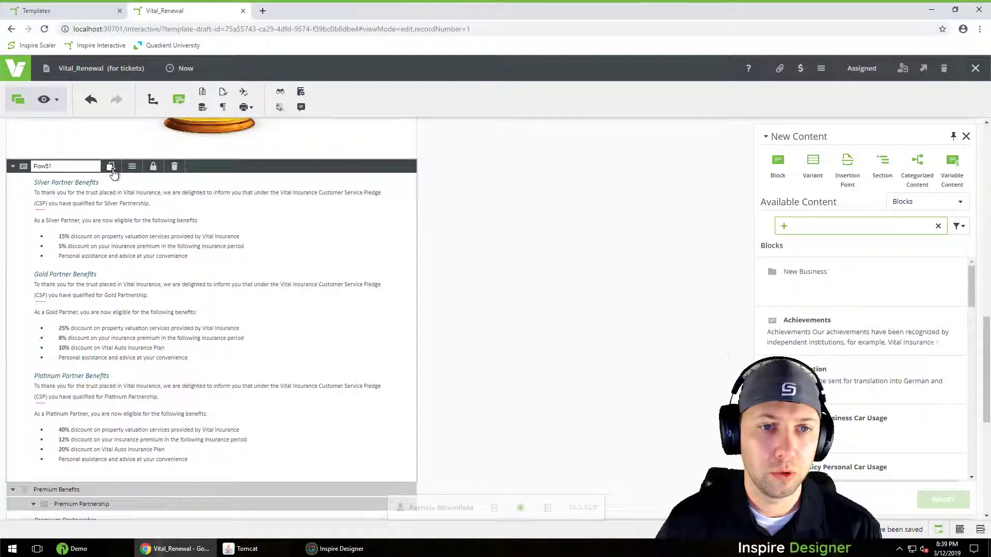
{"action": "left_click", "coordinate": [240, 171]}
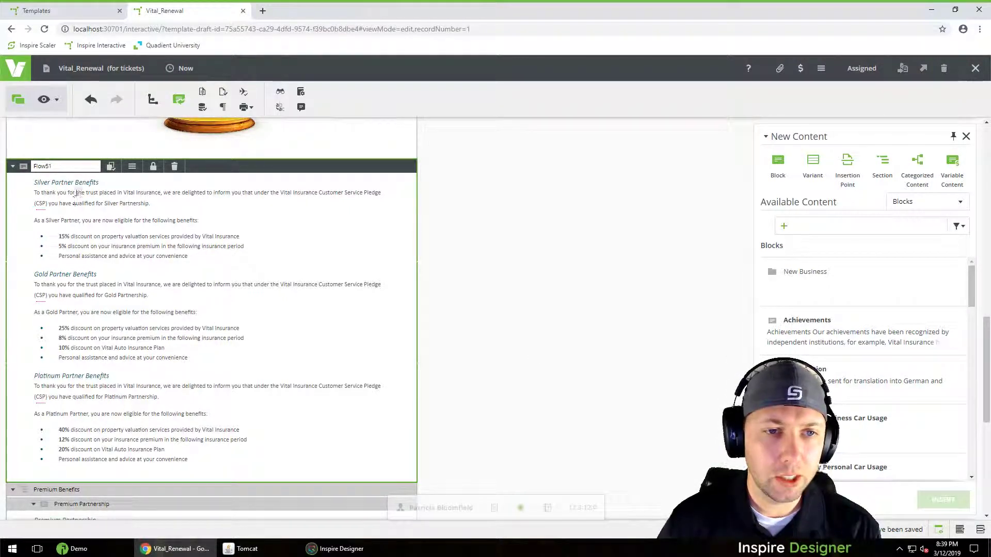
{"action": "left_click", "coordinate": [50, 182]}
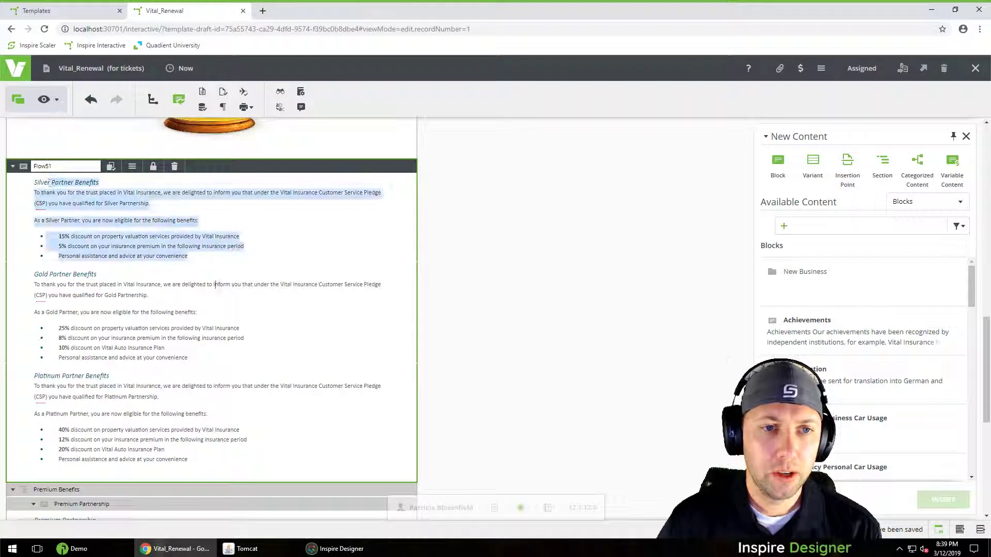
{"action": "left_click_drag", "start_coordinate": [215, 284], "coordinate": [217, 290]}
{"action": "left_click", "coordinate": [46, 277]}
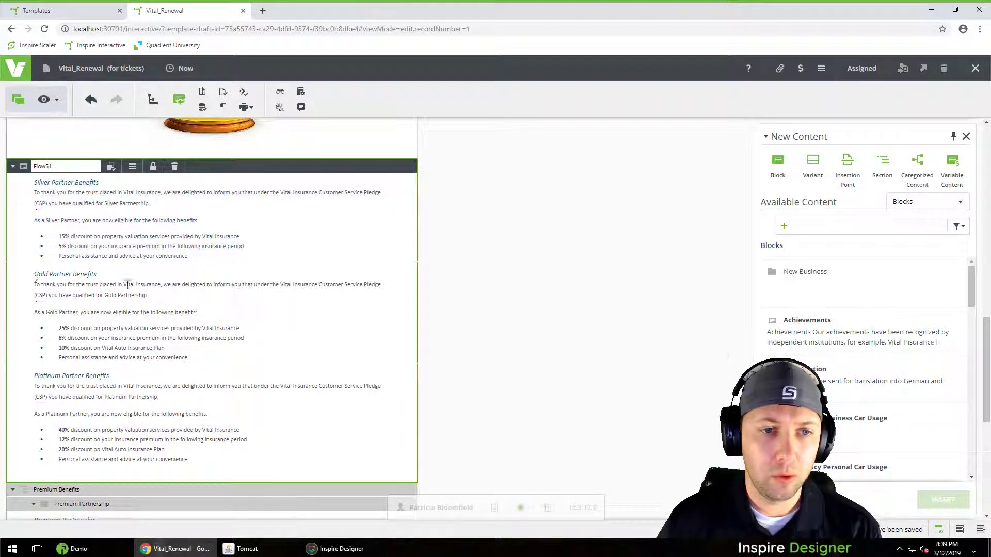
{"action": "left_click_drag", "start_coordinate": [139, 340], "coordinate": [141, 348]}
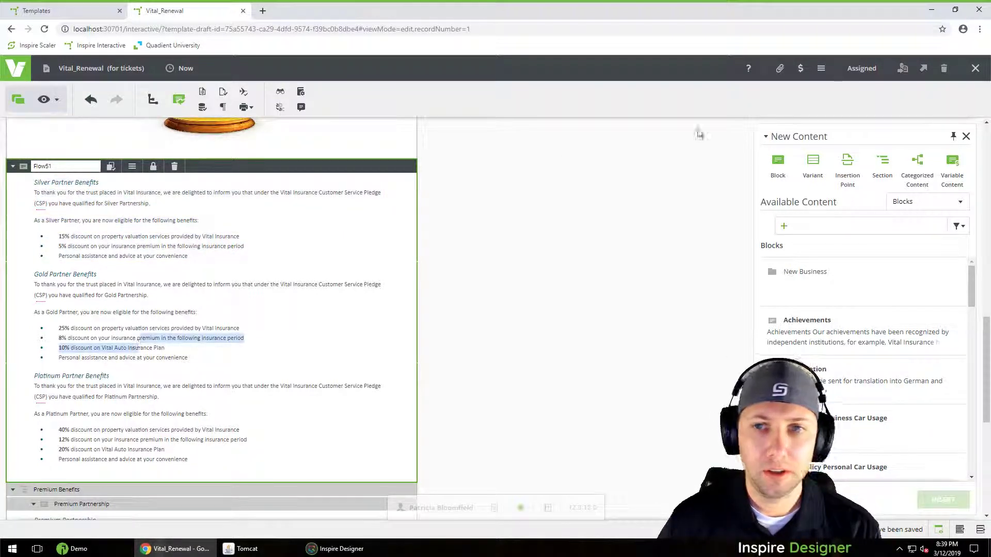
Discard the Vital_Renewal draft and create a draft of the Vital_WelcomeKit template
{"action": "left_click", "coordinate": [946, 69]}
{"action": "left_click", "coordinate": [933, 212]}
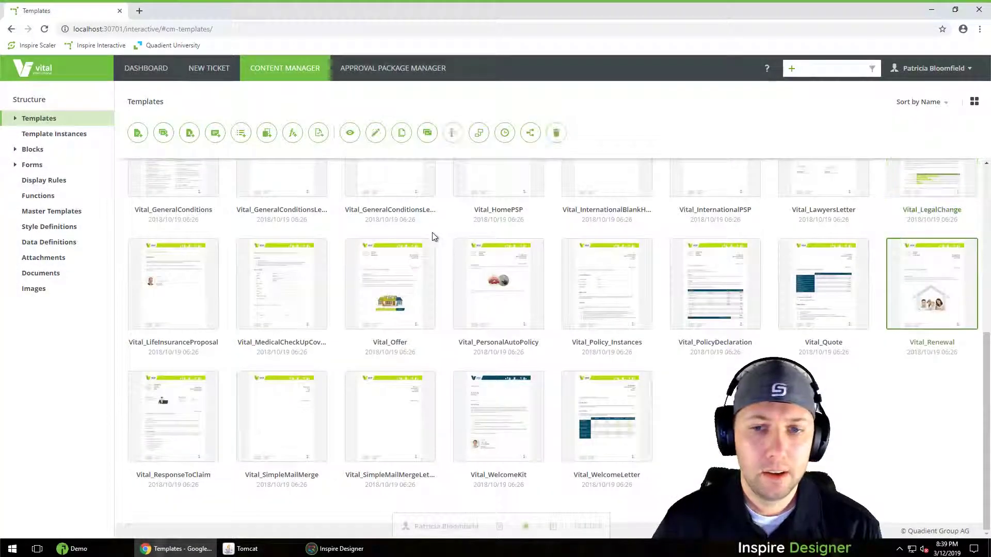
{"action": "right_click", "coordinate": [518, 414]}
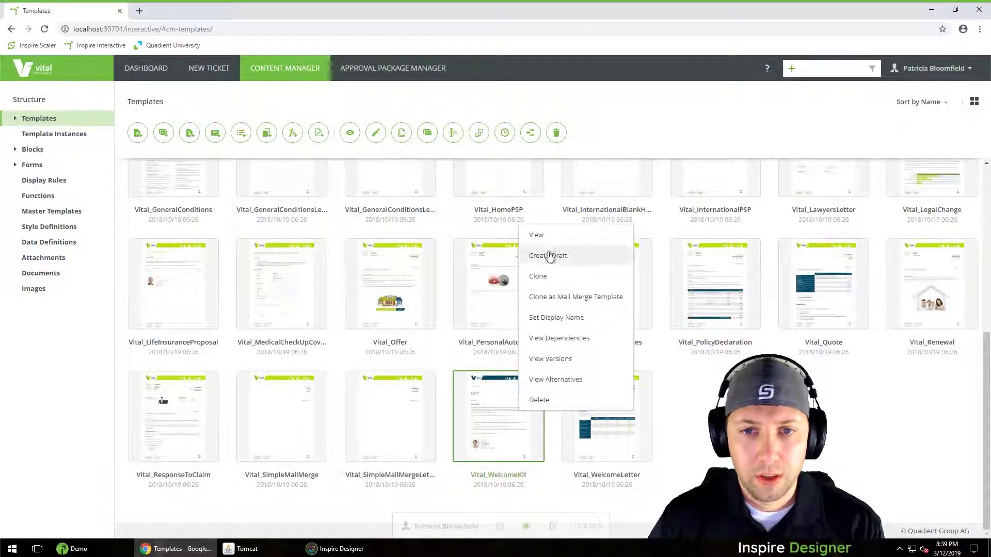
{"action": "left_click", "coordinate": [550, 255]}
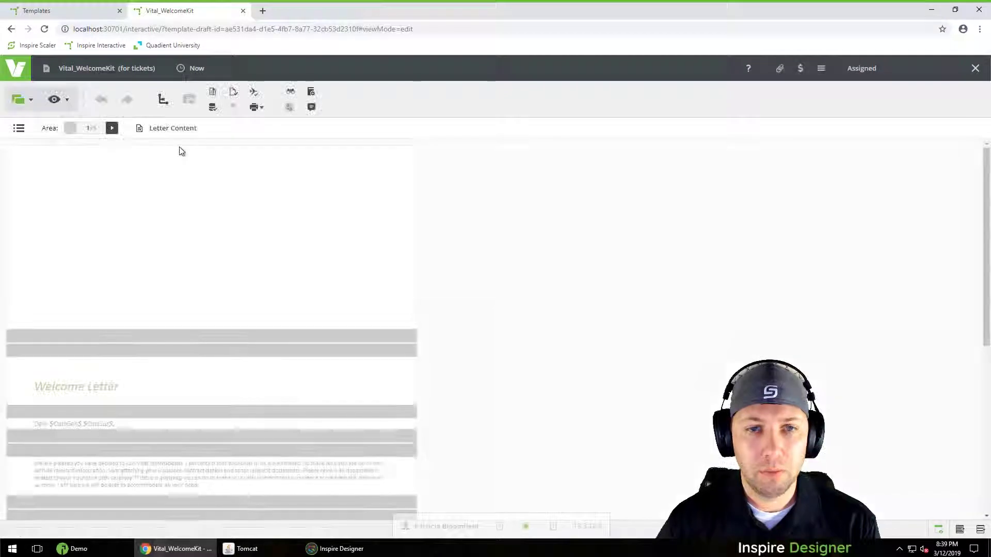
Cut the sentence "I am sure we will be able to accommodate all your needs." from the Introduction's Block 1
{"action": "scroll", "coordinate": [194, 440], "scroll_direction": "down", "scroll_amount": 2}
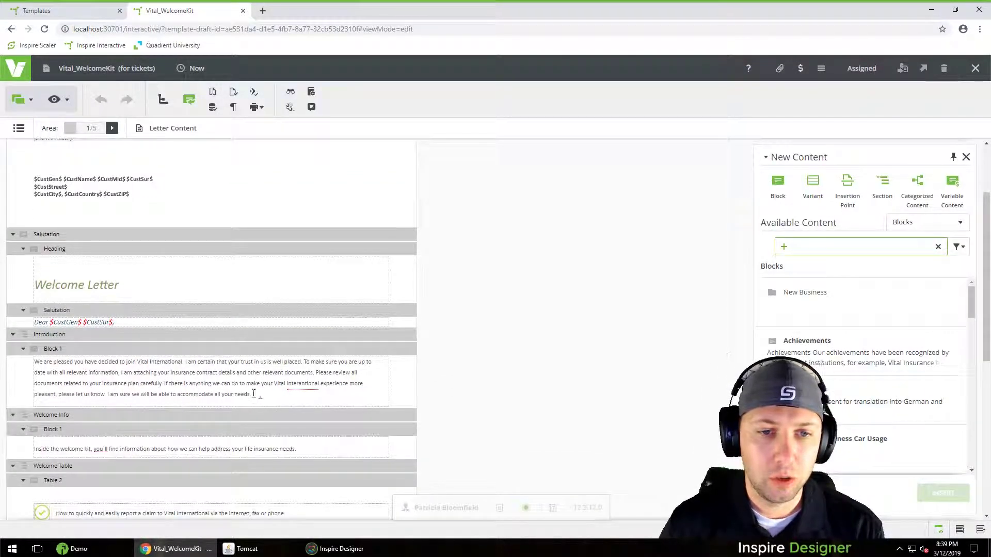
{"action": "left_click_drag", "start_coordinate": [253, 394], "coordinate": [112, 395]}
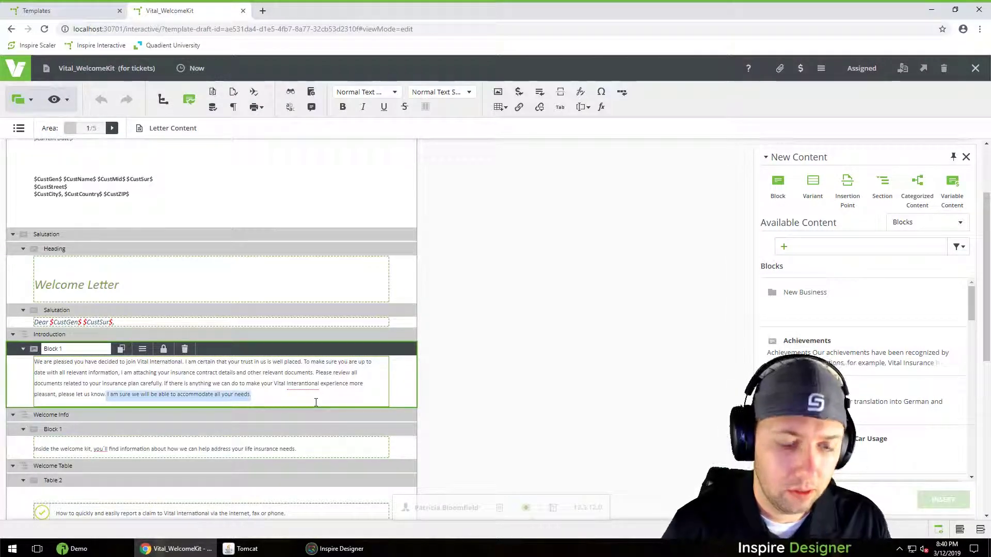
{"action": "key", "text": "Delete"}
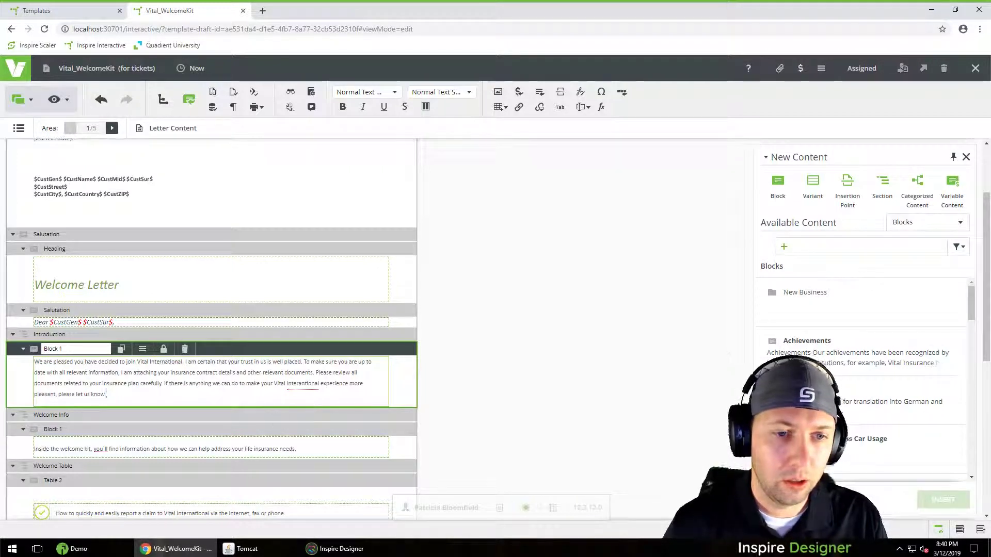
Start an inline variant named Test1 at the end of the introduction paragraph, based on a newly created variable
{"action": "right_click", "coordinate": [109, 395]}
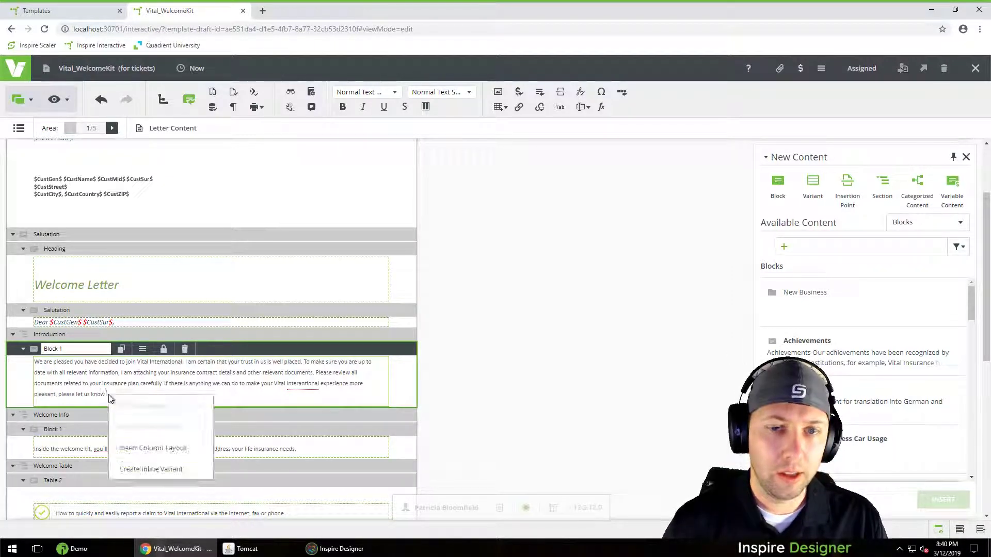
{"action": "left_click", "coordinate": [155, 469]}
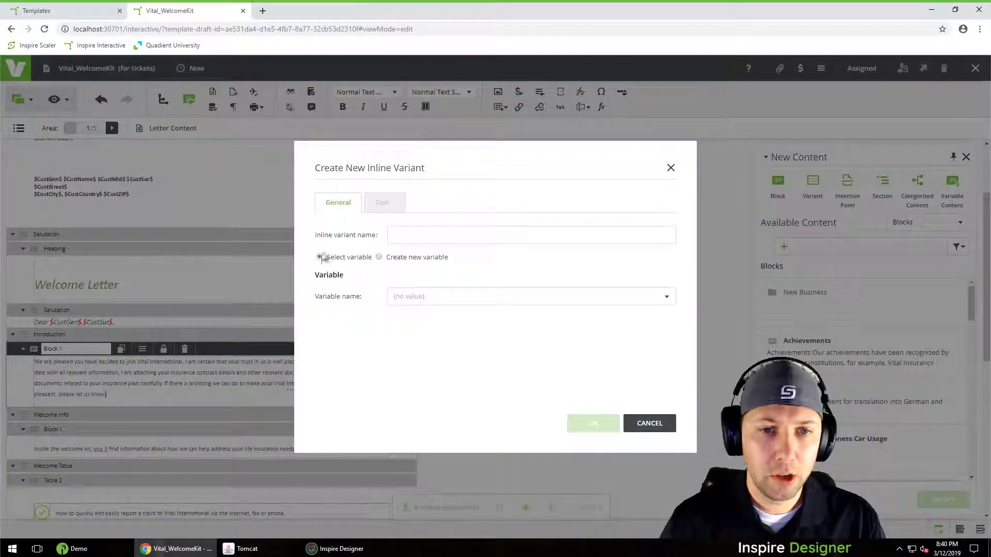
{"action": "left_click", "coordinate": [416, 299]}
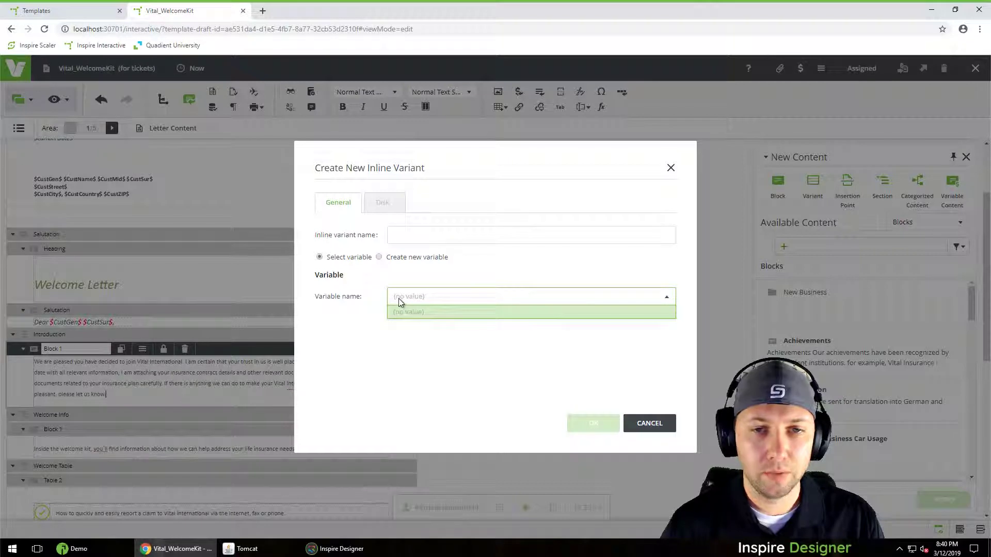
{"action": "left_click", "coordinate": [383, 260]}
{"action": "left_click", "coordinate": [381, 258]}
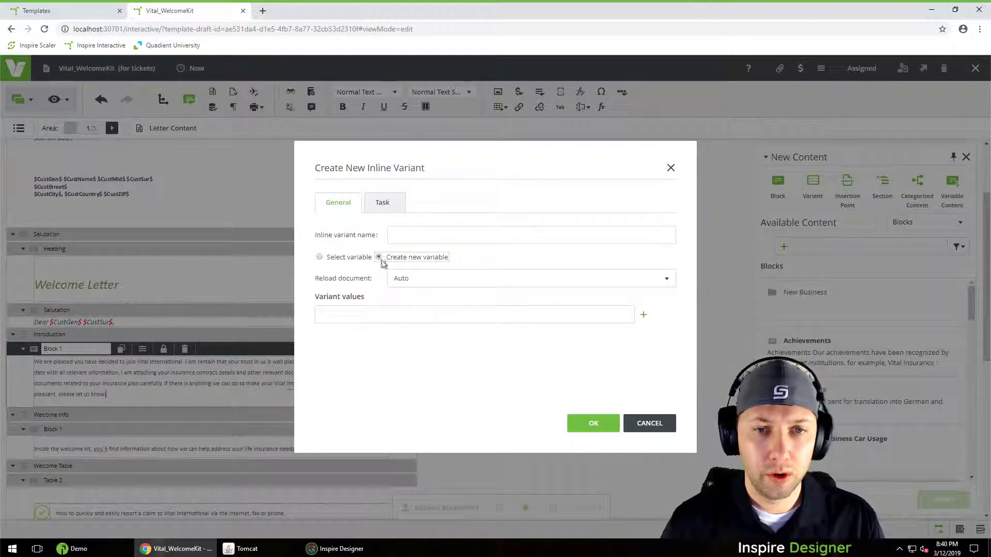
{"action": "left_click", "coordinate": [412, 236]}
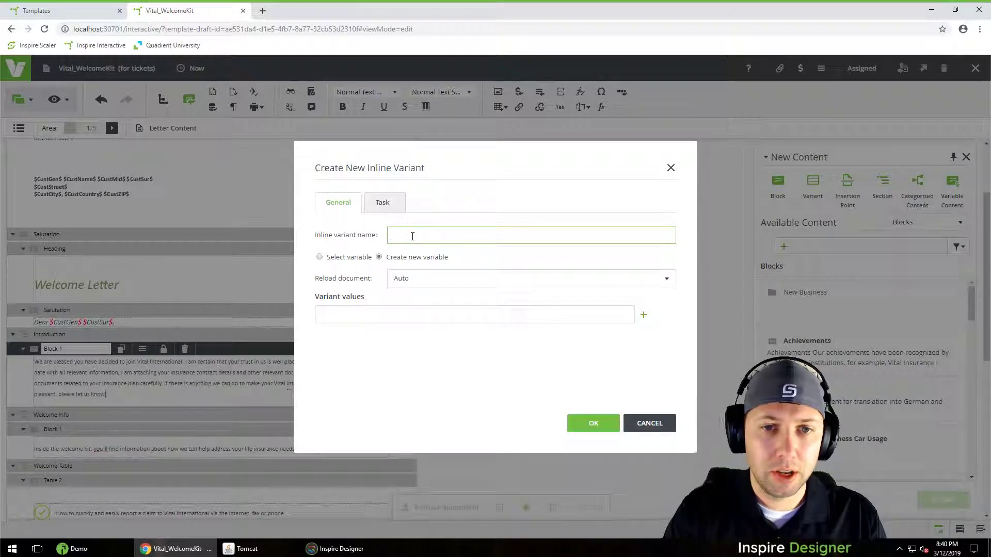
{"action": "type", "text": "Test1"}
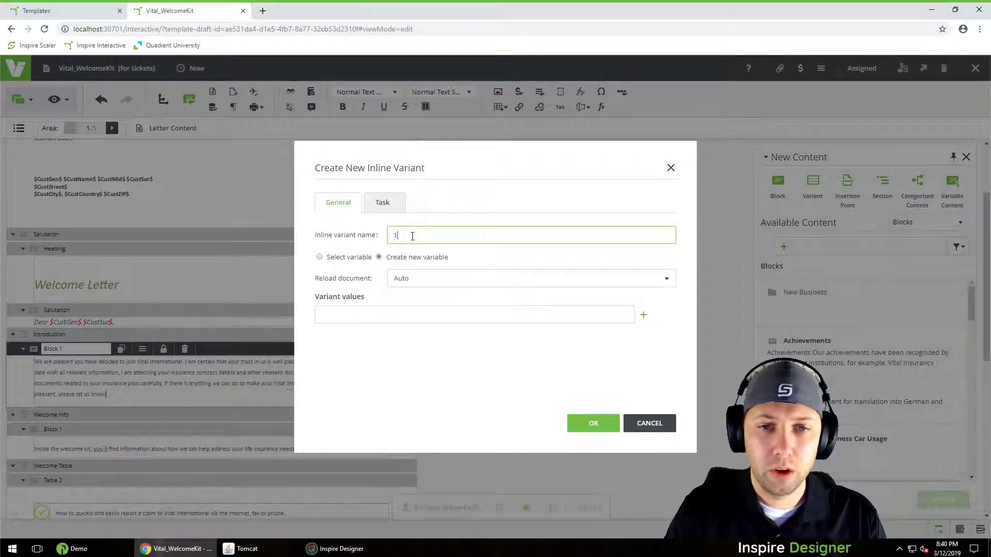
Give the Test1 inline variant the two variant values Yes and No
{"action": "left_click", "coordinate": [461, 316]}
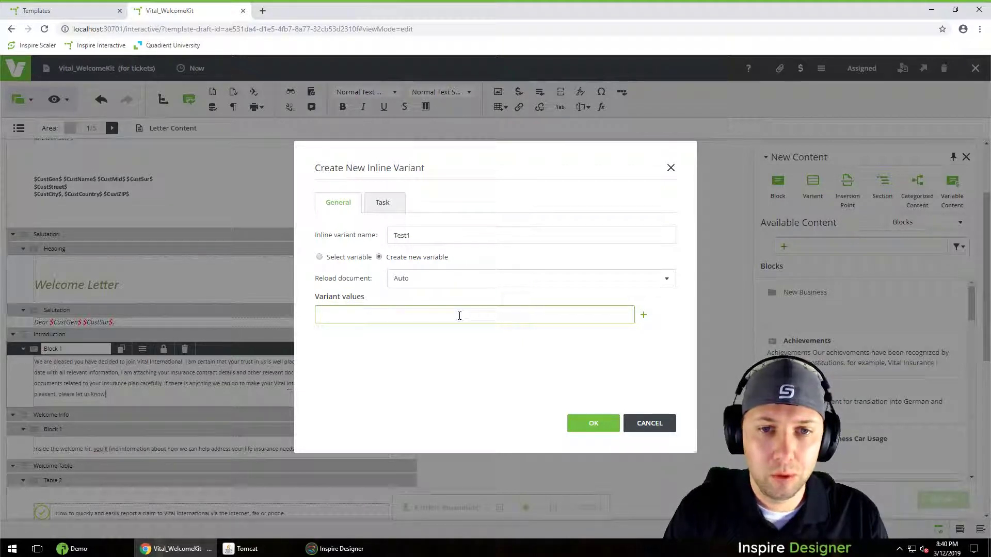
{"action": "type", "text": "Yes"}
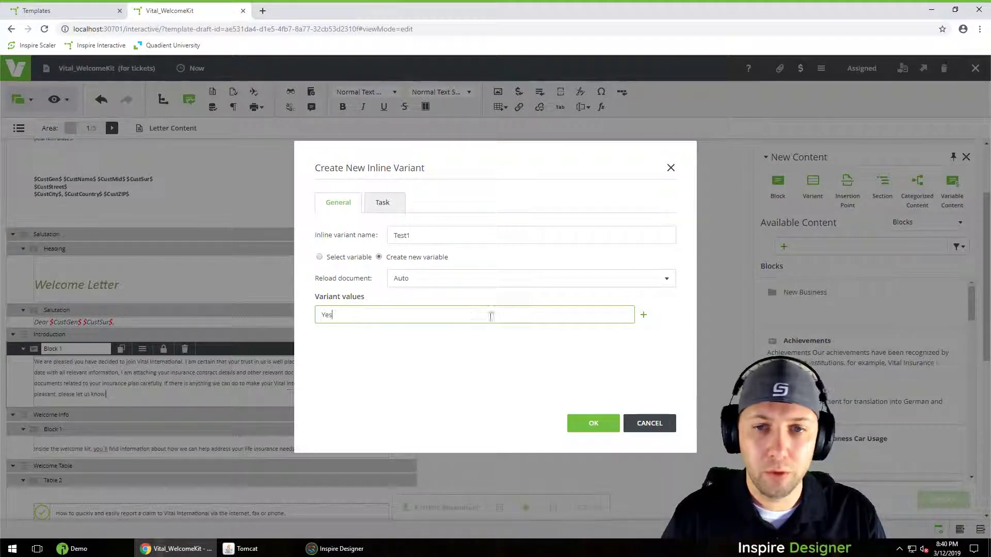
{"action": "left_click", "coordinate": [644, 317]}
{"action": "left_click", "coordinate": [333, 338]}
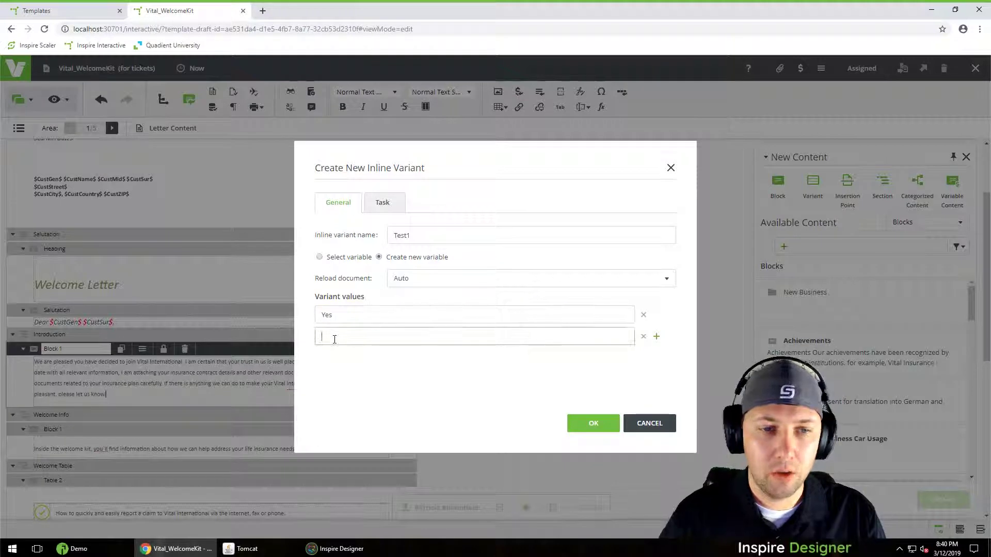
{"action": "type", "text": "No"}
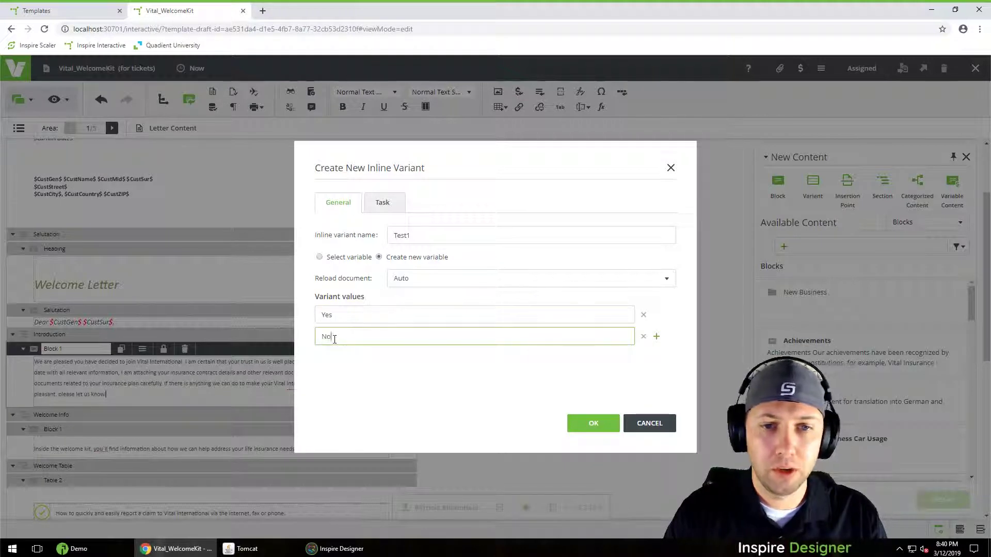
Set the variant's task title to "Do we include text?" with variant labels Yes and No, and create the inline variant
{"action": "left_click", "coordinate": [392, 209]}
{"action": "left_click", "coordinate": [518, 235]}
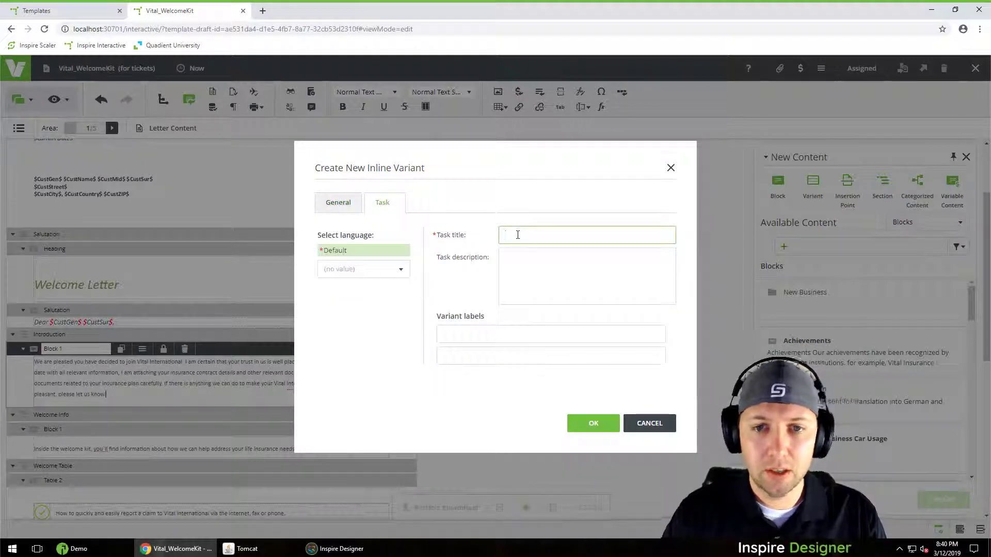
{"action": "type", "text": "Do we in"}
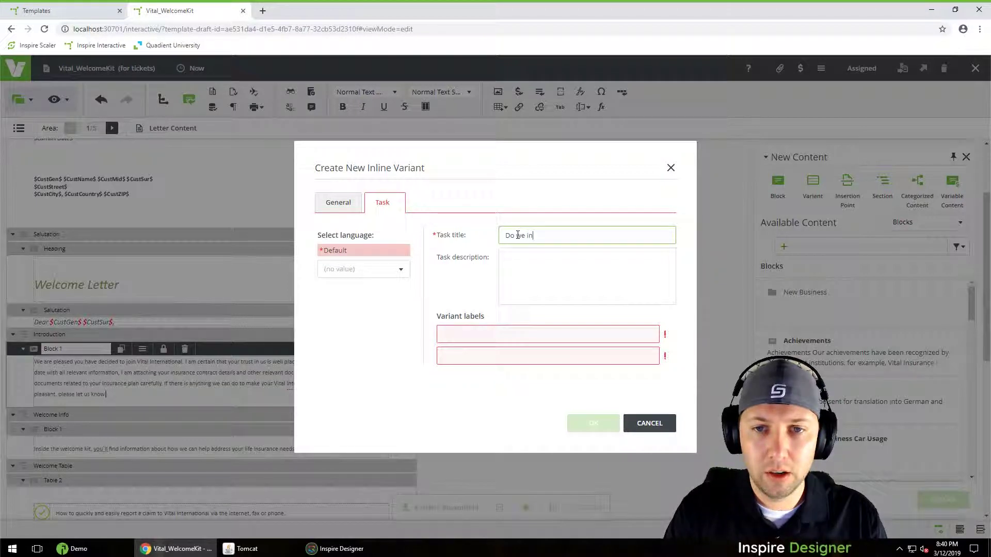
{"action": "type", "text": "clude text"}
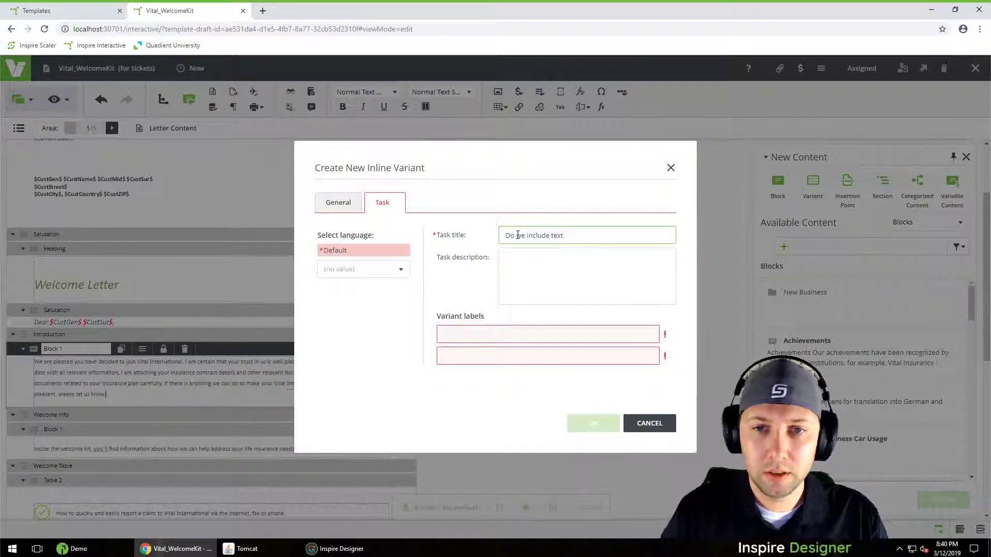
{"action": "type", "text": "?"}
{"action": "left_click", "coordinate": [465, 335]}
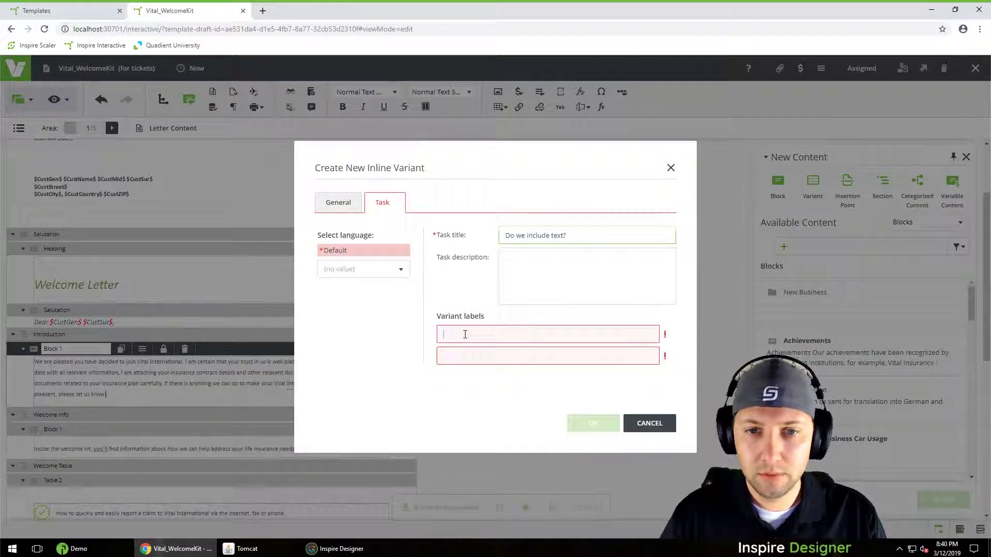
{"action": "type", "text": "Yes"}
{"action": "left_click", "coordinate": [468, 354]}
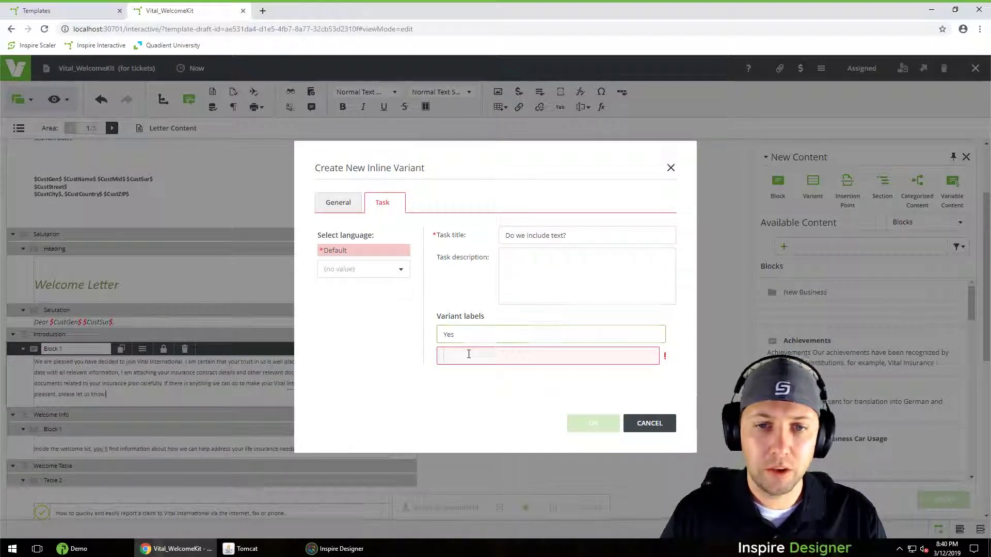
{"action": "type", "text": "No"}
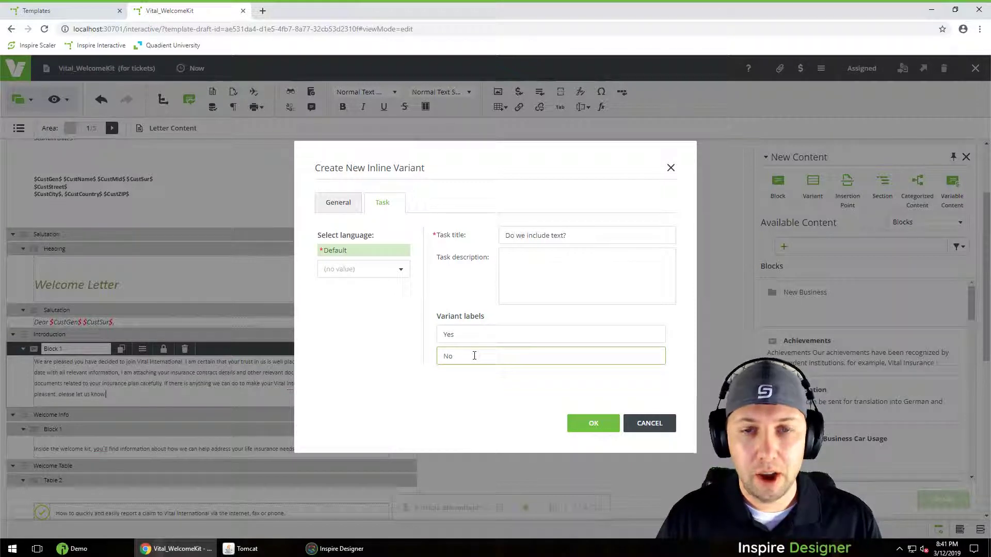
{"action": "left_click", "coordinate": [592, 423]}
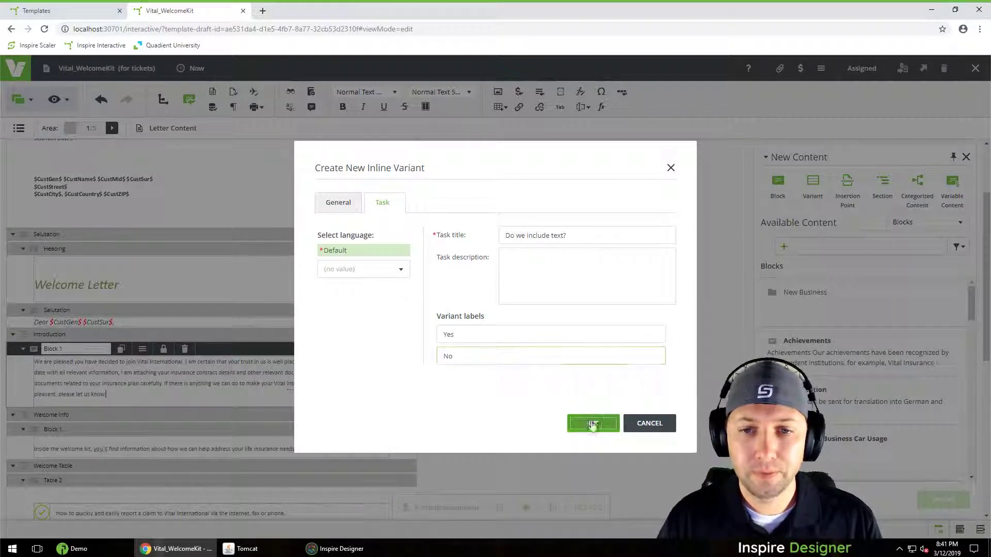
Clear the variant's No placeholder and replace its Yes placeholder with "I am sure we will be able to accommodate all your needs."
{"action": "left_click", "coordinate": [109, 395]}
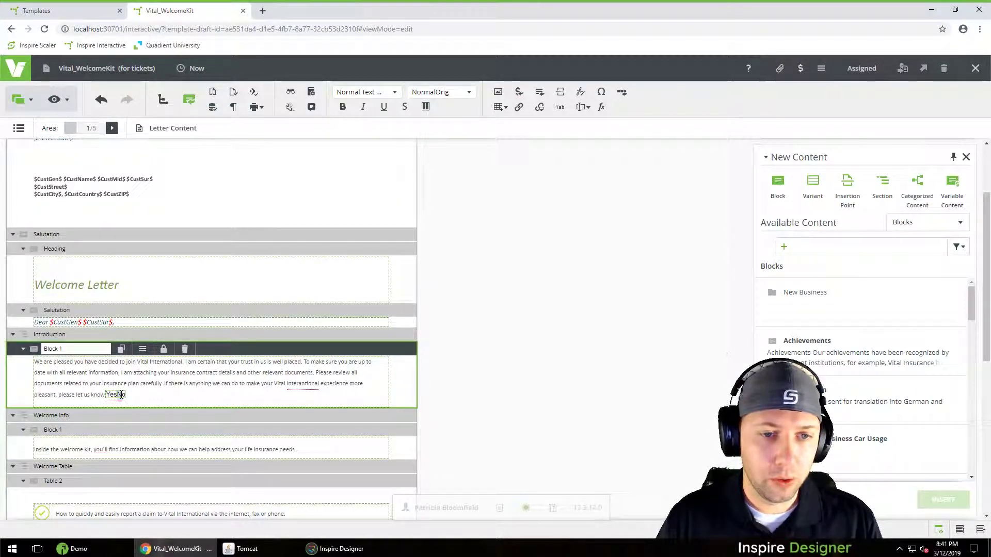
{"action": "left_click", "coordinate": [124, 395]}
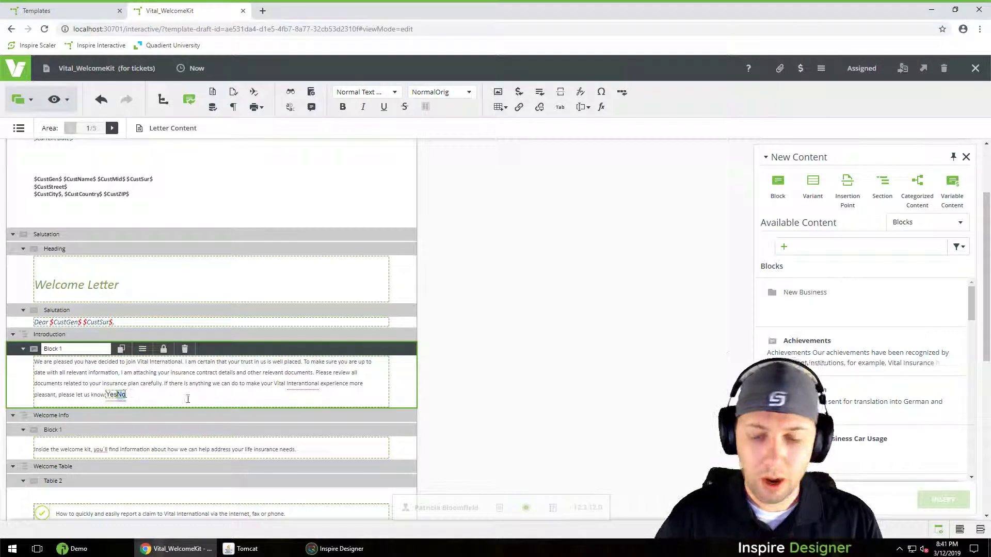
{"action": "key", "text": "Delete"}
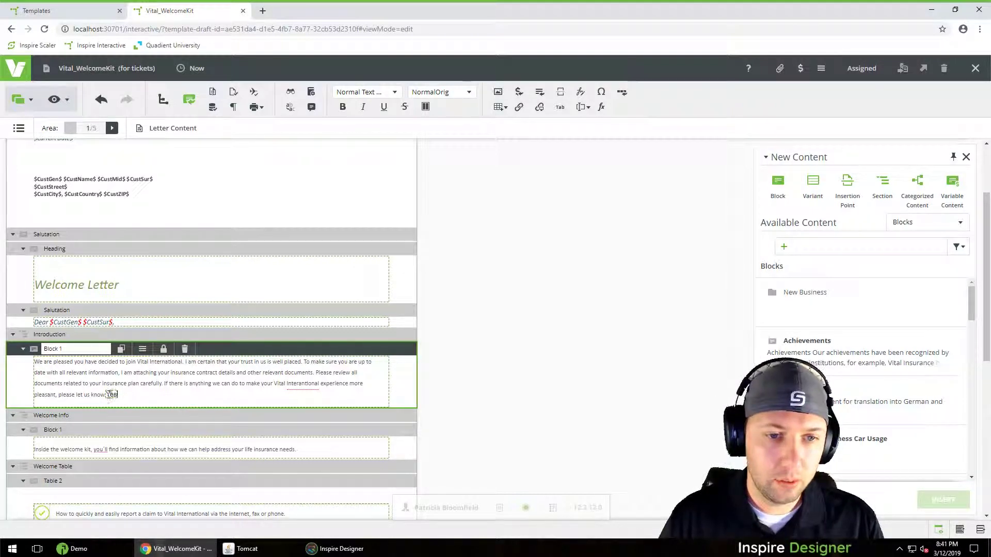
{"action": "left_click", "coordinate": [117, 395]}
{"action": "key", "text": "Delete"}
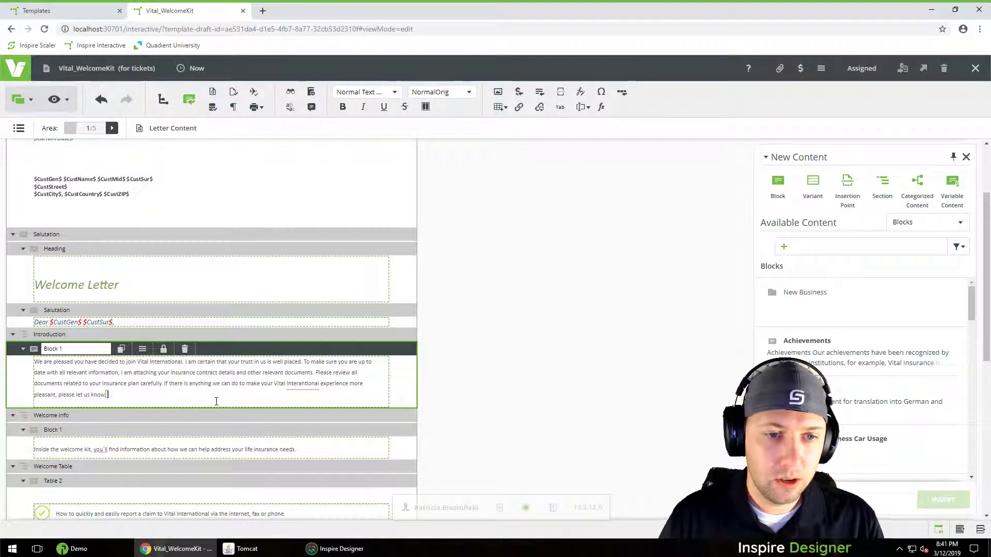
{"action": "type", "text": "I am sure we will be able to accommodate all your needs."}
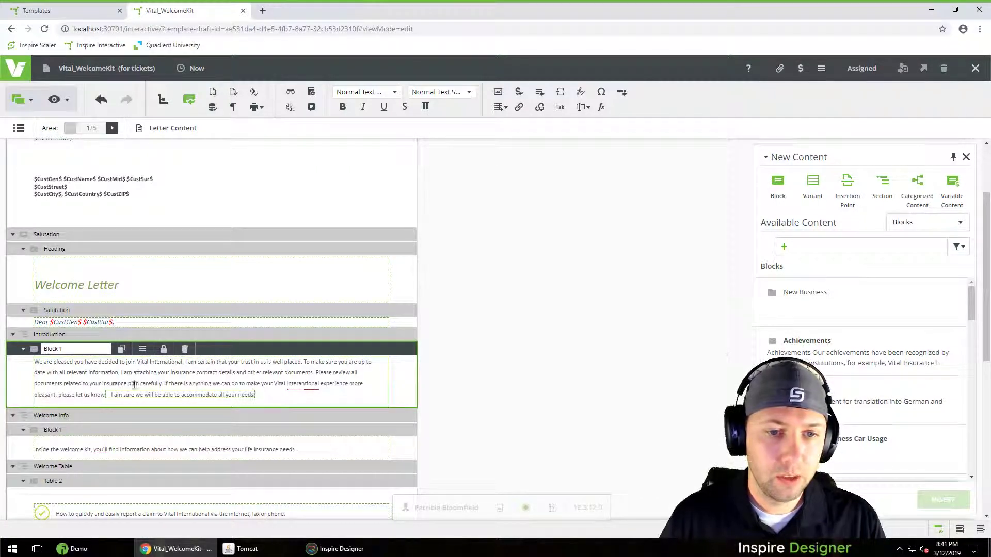
Open a test ticket of the template and try the "Do we include text?" task with No and with Yes
{"action": "left_click", "coordinate": [234, 95]}
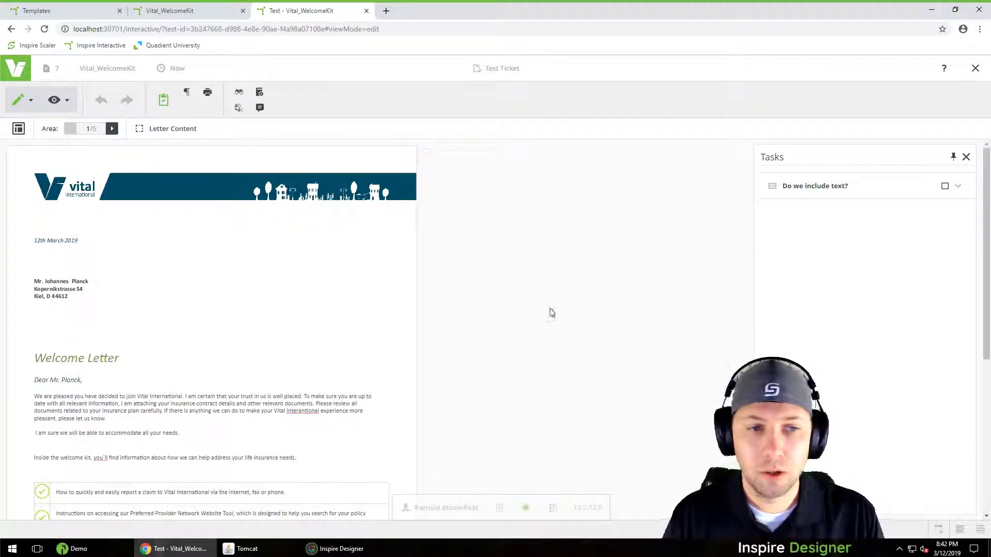
{"action": "left_click", "coordinate": [820, 191]}
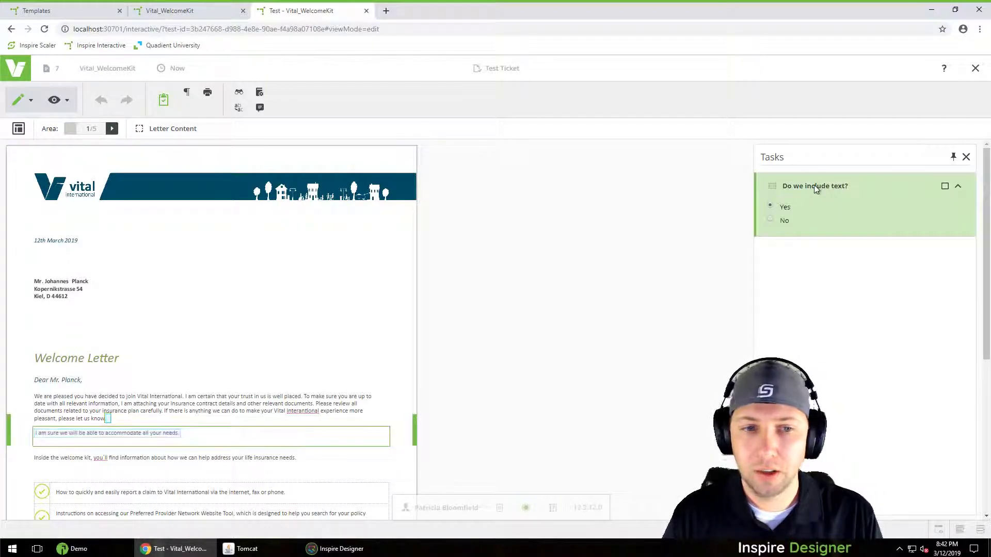
{"action": "left_click", "coordinate": [772, 222]}
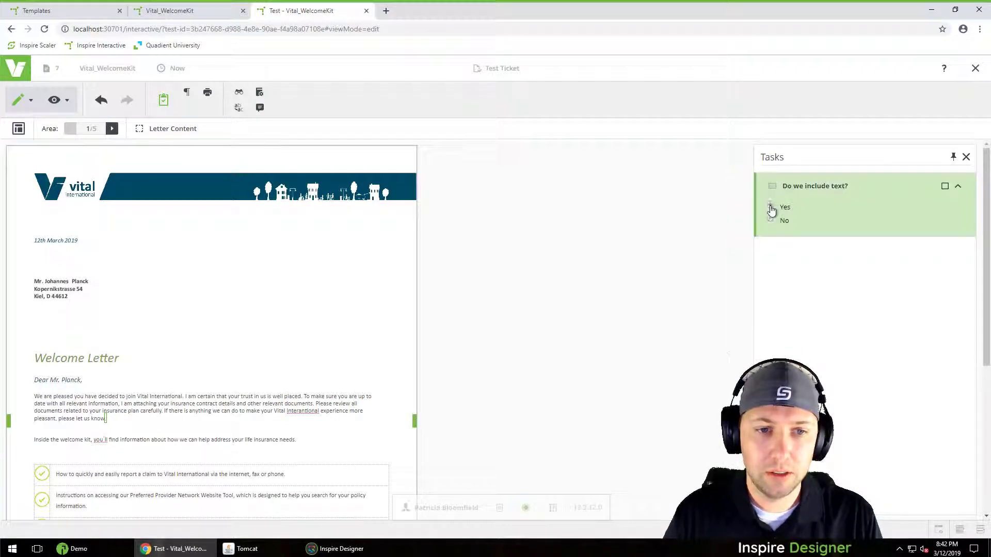
{"action": "left_click", "coordinate": [771, 209]}
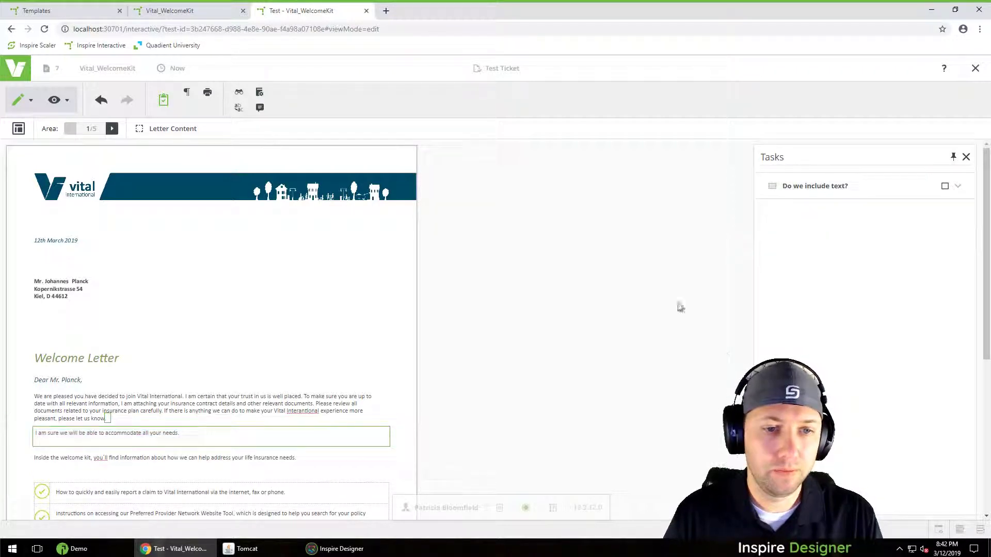
{"action": "left_click", "coordinate": [211, 417]}
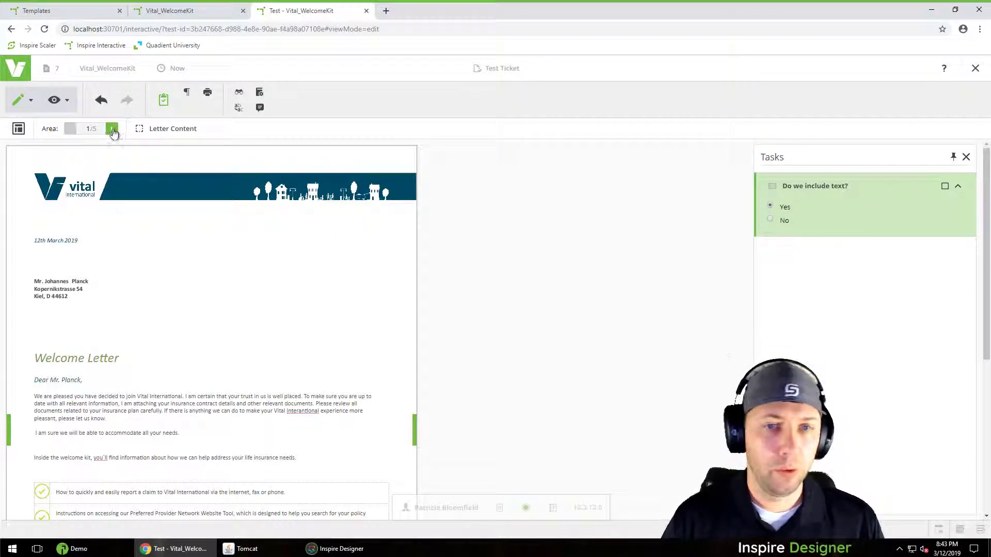
Close the test ticket and permanently delete the Vital_WelcomeKit template draft
{"action": "left_click", "coordinate": [975, 68]}
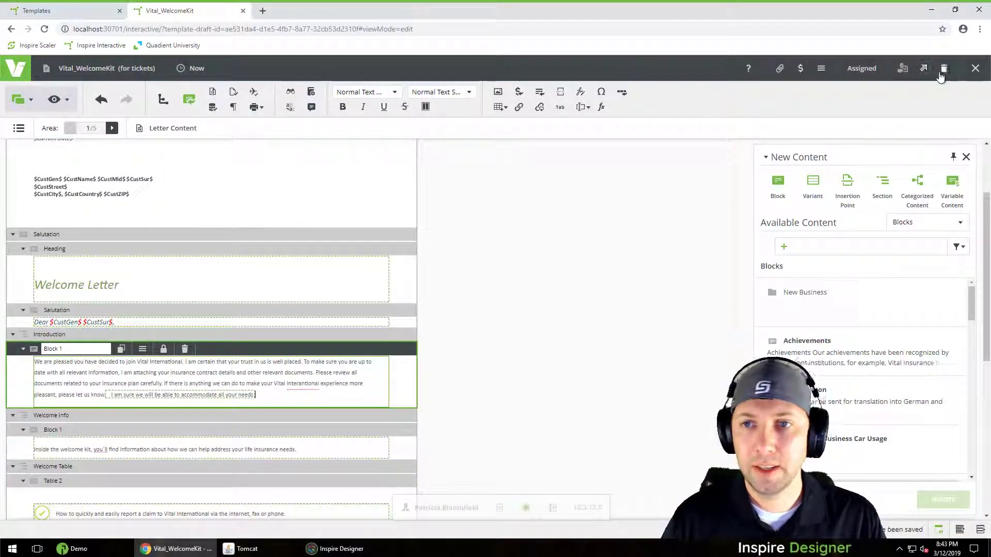
{"action": "left_click", "coordinate": [944, 69]}
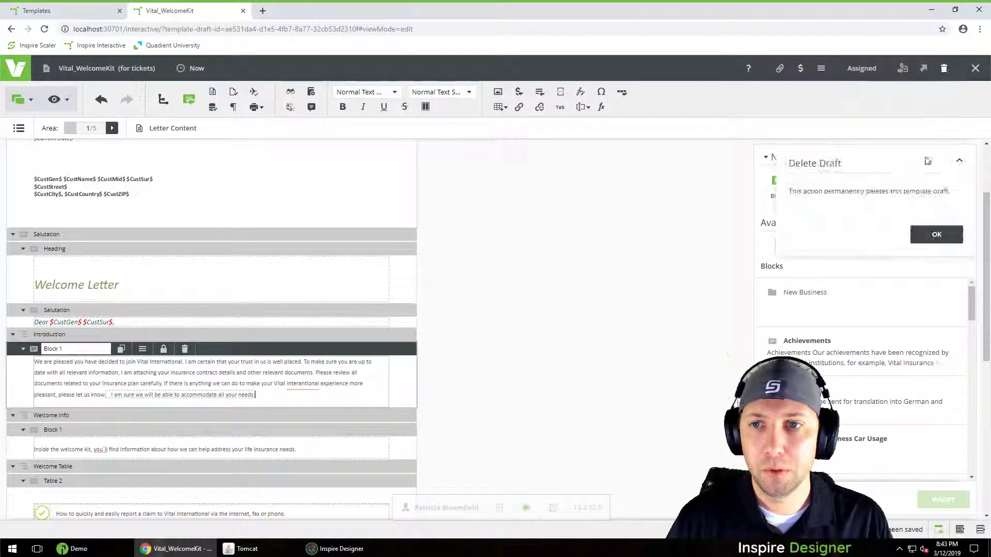
{"action": "left_click", "coordinate": [928, 239]}
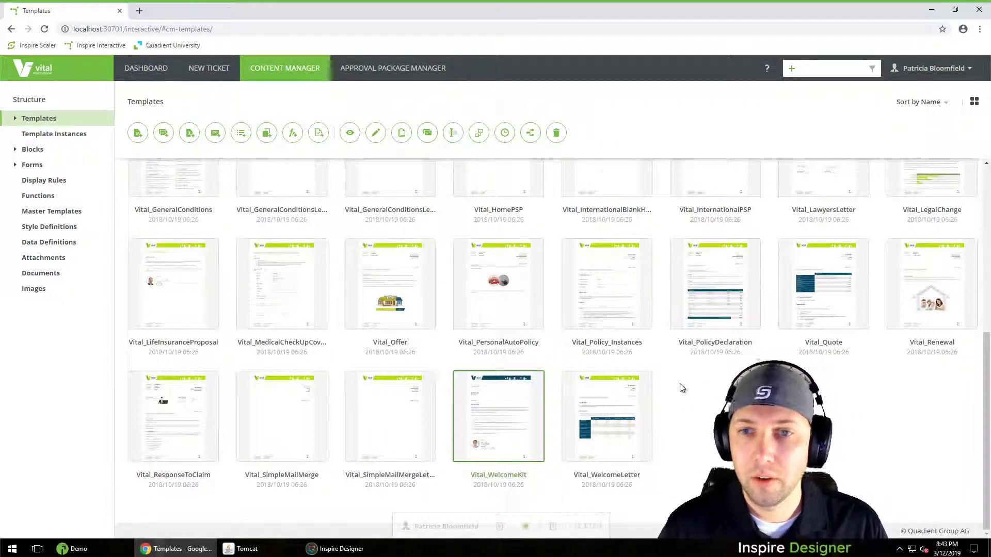
Switch to the demo user with the company administrator role
{"action": "left_click", "coordinate": [421, 527]}
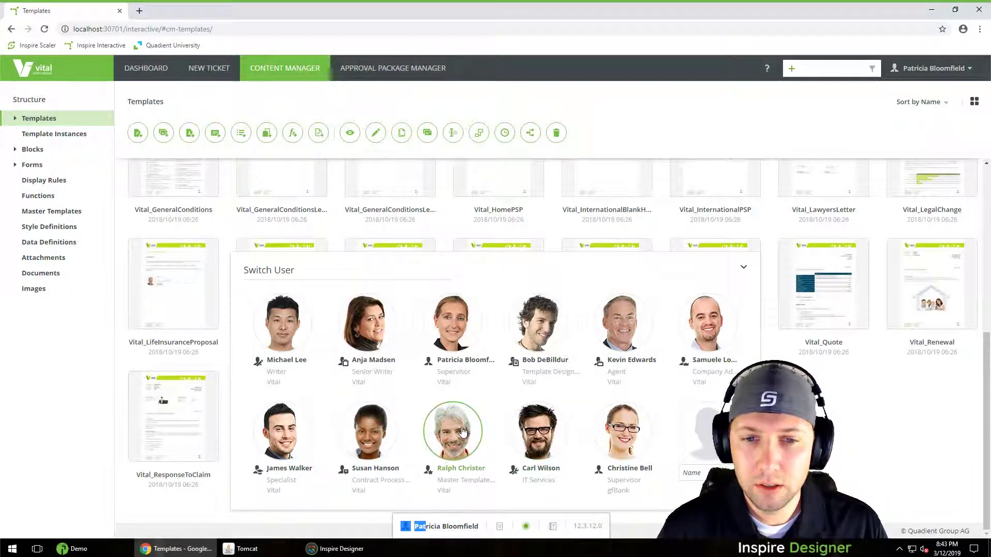
{"action": "left_click", "coordinate": [695, 336]}
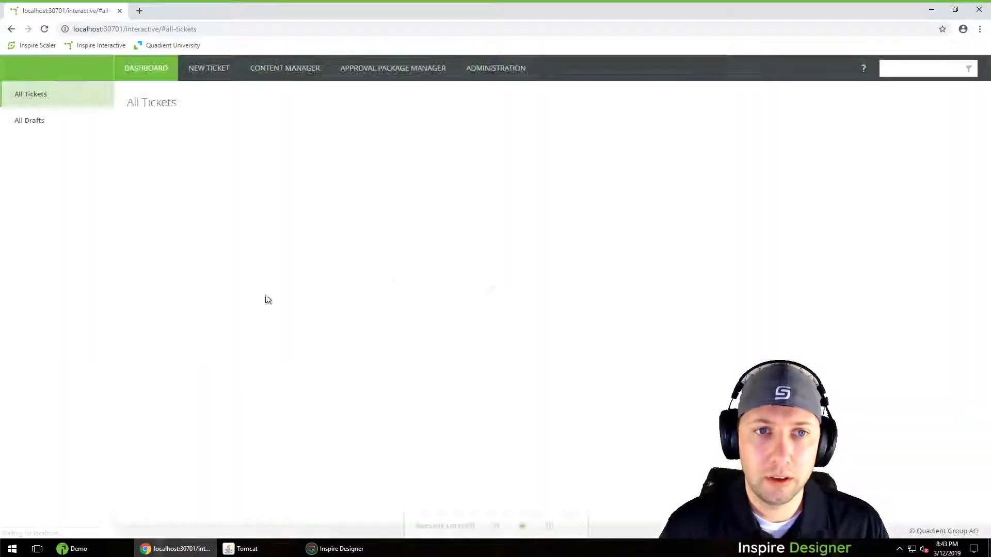
Open the style definitions in the content manager and browse the available Vital definitions
{"action": "left_click", "coordinate": [288, 70]}
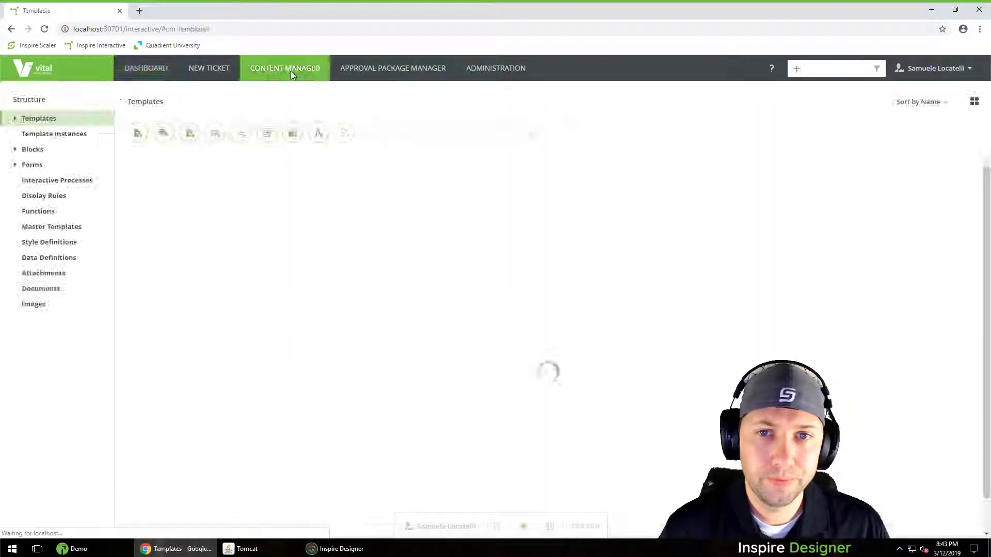
{"action": "left_click", "coordinate": [41, 244]}
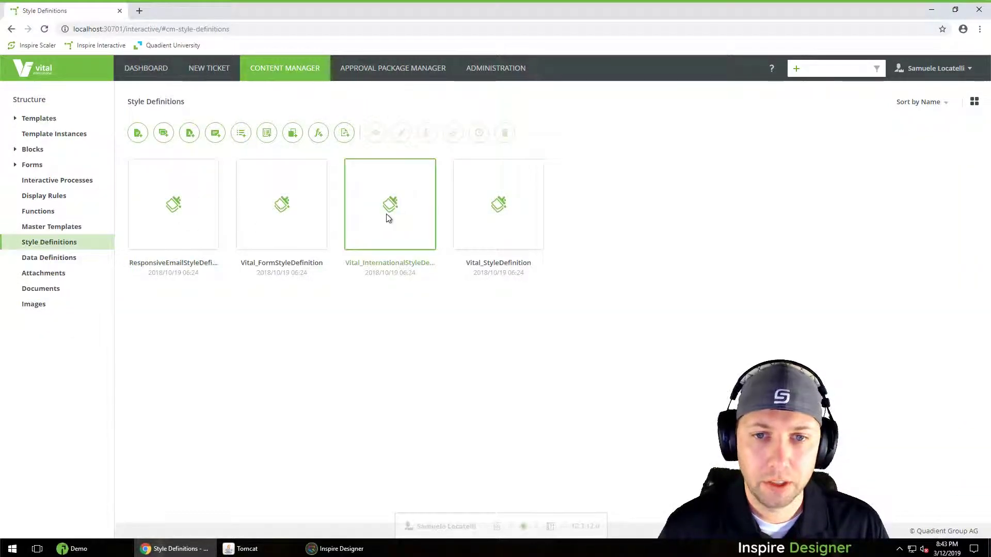
{"action": "left_click", "coordinate": [496, 214]}
{"action": "left_click", "coordinate": [277, 225]}
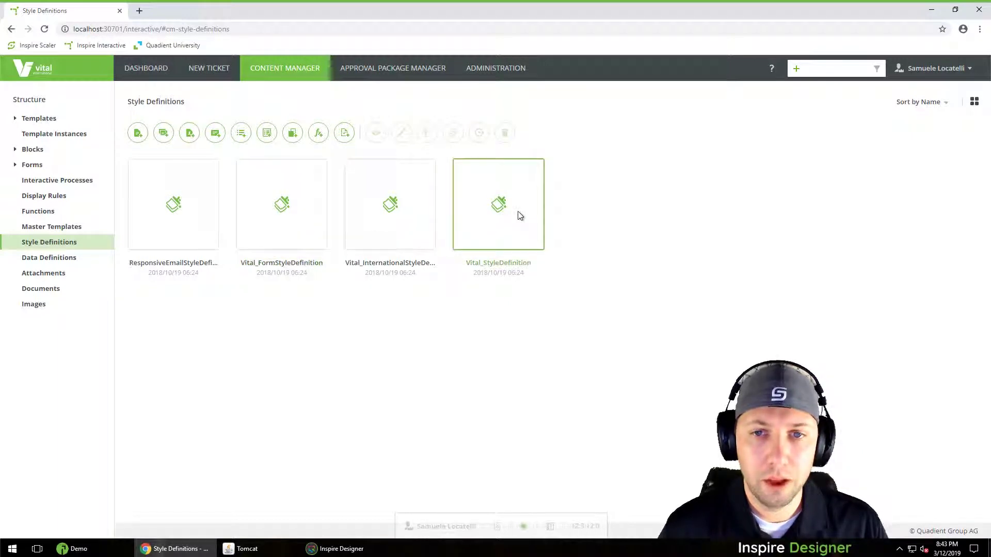
Switch to Inspire Designer and open the document layout of a_stream.wfd from Vital's MasterTemplates folder
{"action": "left_click", "coordinate": [343, 552]}
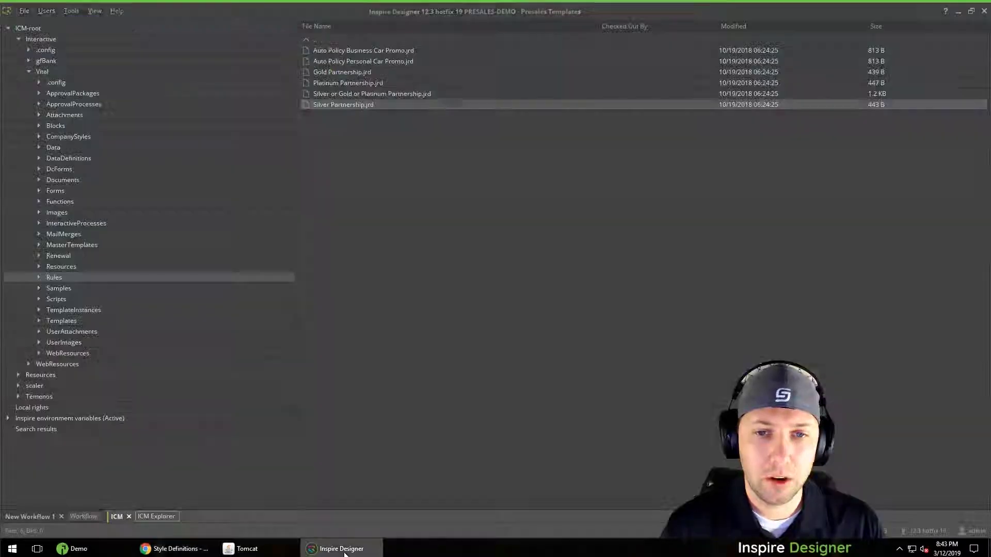
{"action": "left_click", "coordinate": [70, 244]}
{"action": "double_click", "coordinate": [336, 51]}
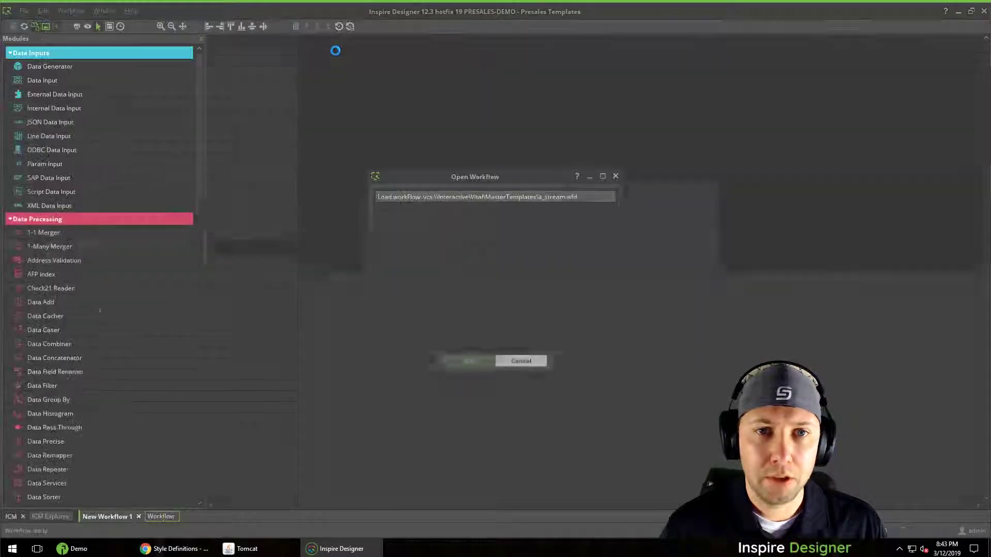
{"action": "double_click", "coordinate": [624, 266]}
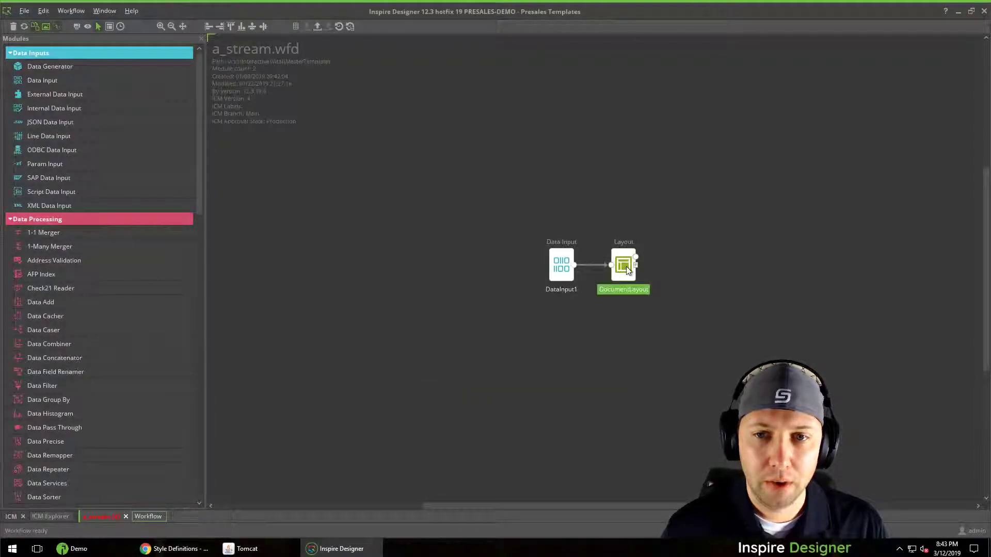
Check which external styles layout file the document layout uses, and leave the setting as it is
{"action": "left_click", "coordinate": [195, 11]}
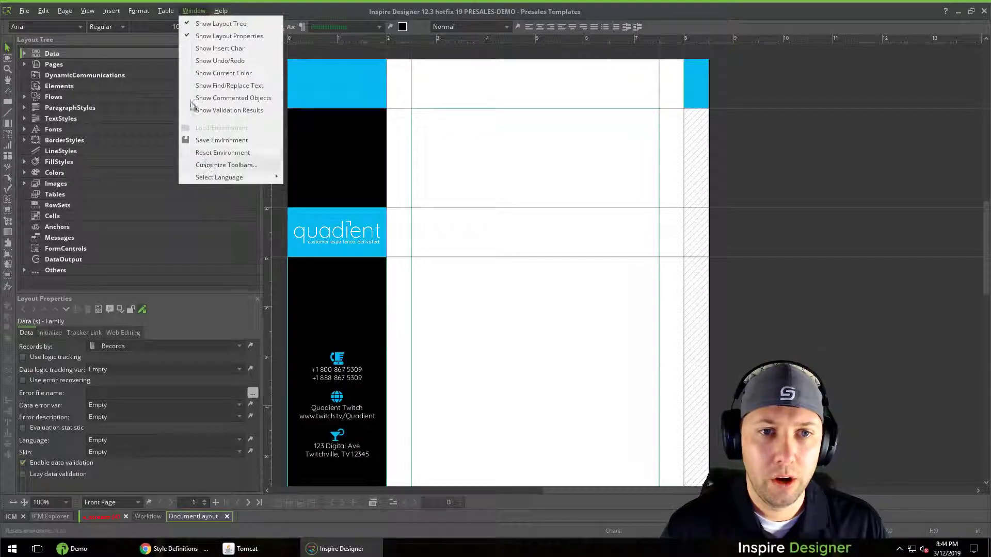
{"action": "mouse_move", "coordinate": [144, 14]}
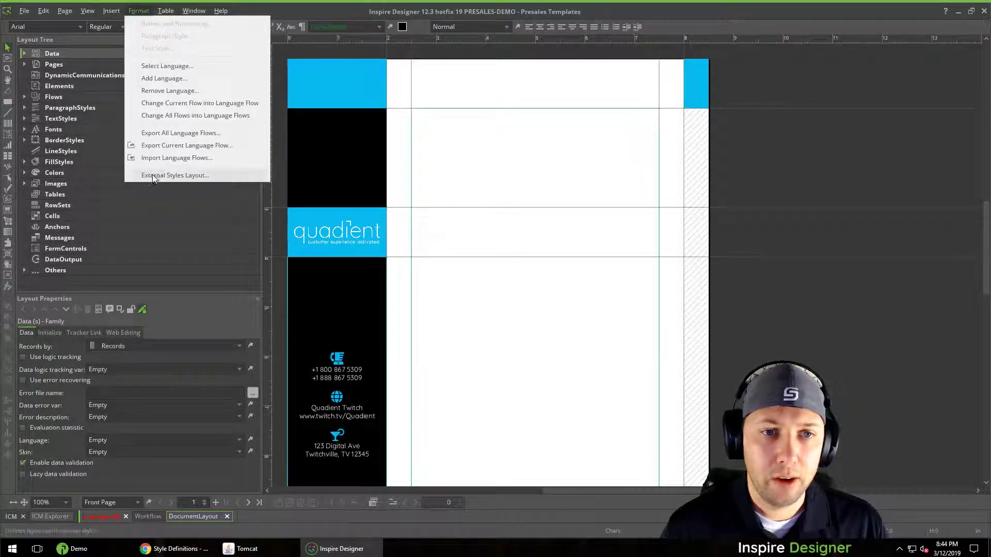
{"action": "left_click", "coordinate": [171, 175]}
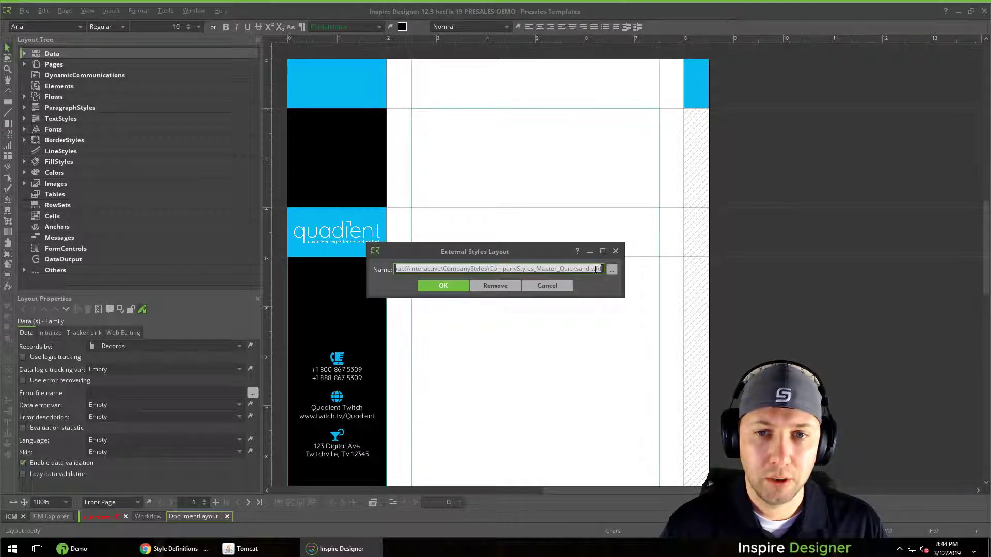
{"action": "left_click", "coordinate": [562, 286]}
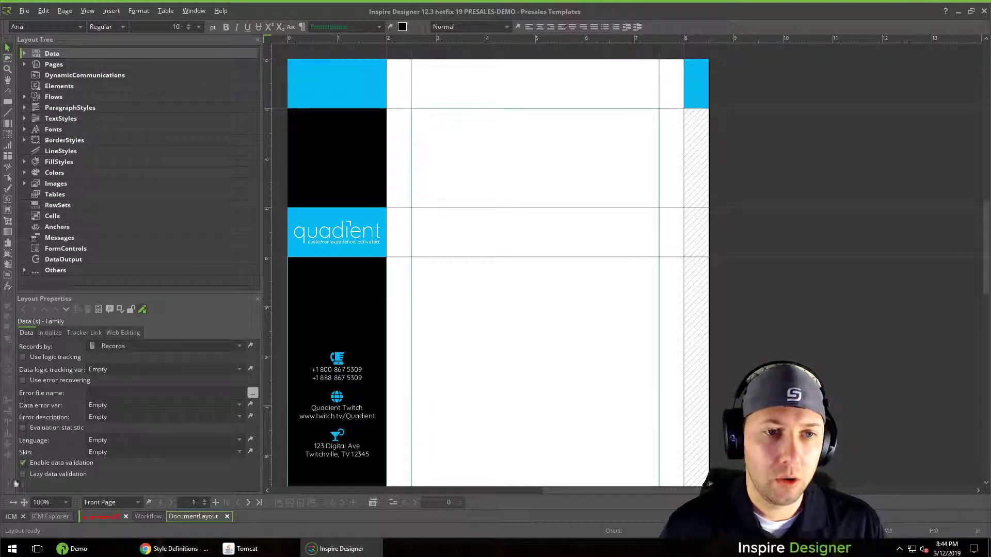
Examine the layout's inherited text styles, including Logo_Subheader and Heading 3 White, and look through its fonts and colors
{"action": "left_click", "coordinate": [25, 119]}
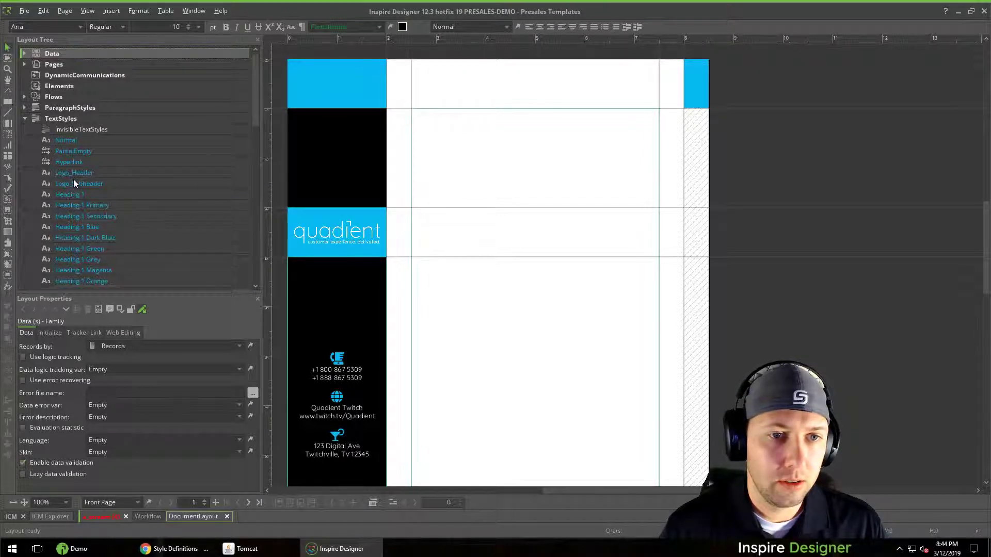
{"action": "left_click", "coordinate": [72, 182]}
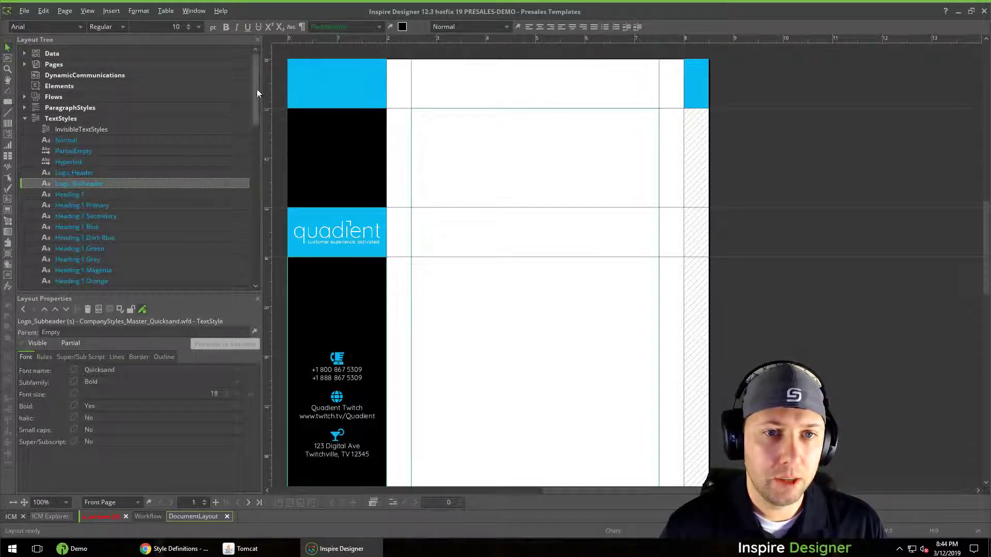
{"action": "left_click_drag", "start_coordinate": [257, 93], "coordinate": [252, 190]}
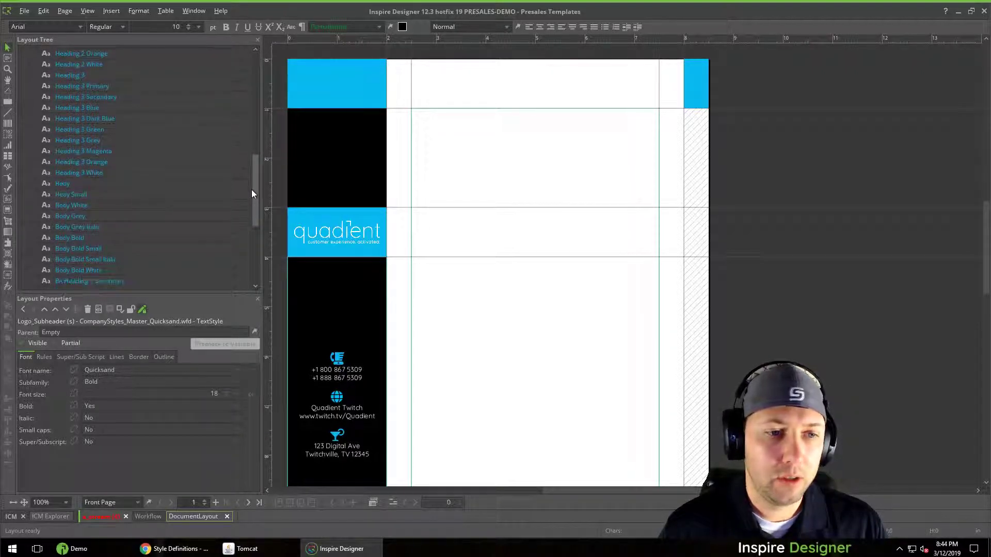
{"action": "left_click", "coordinate": [82, 173]}
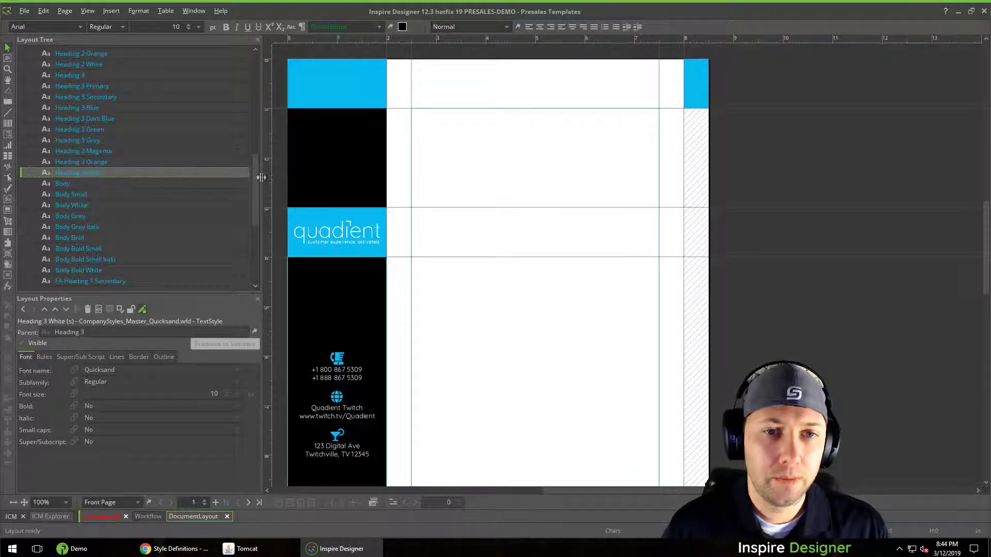
{"action": "left_click_drag", "start_coordinate": [256, 201], "coordinate": [256, 247]}
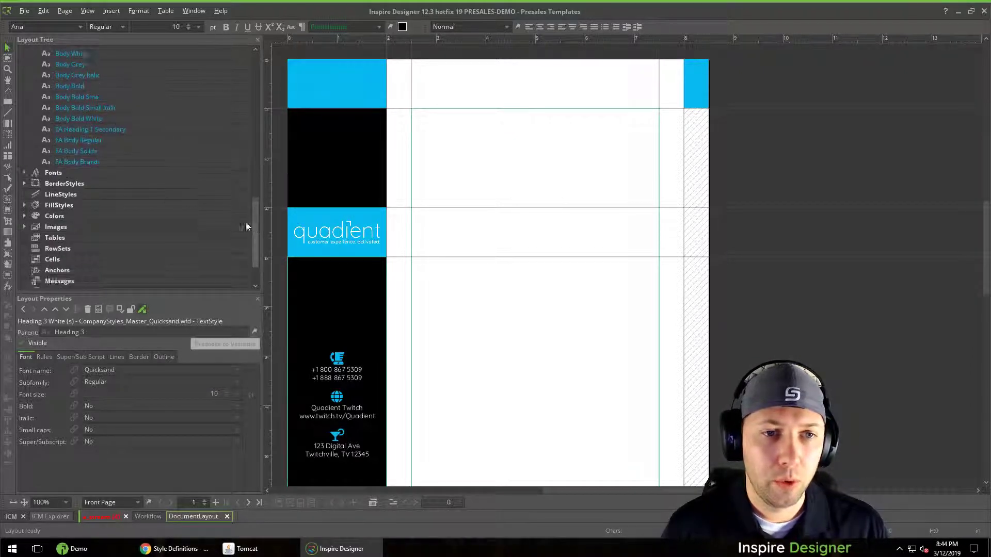
{"action": "left_click", "coordinate": [24, 173]}
{"action": "left_click", "coordinate": [23, 172]}
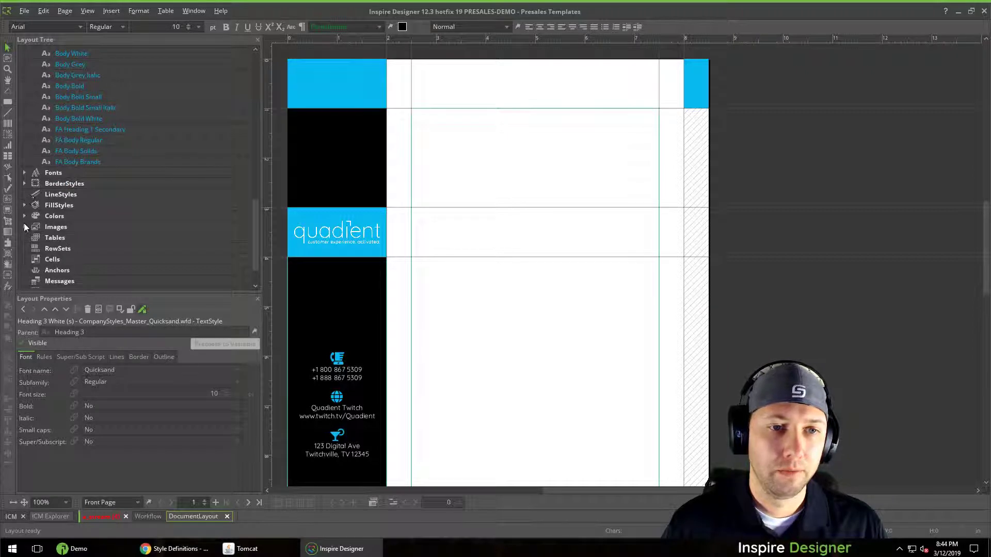
{"action": "left_click", "coordinate": [24, 216]}
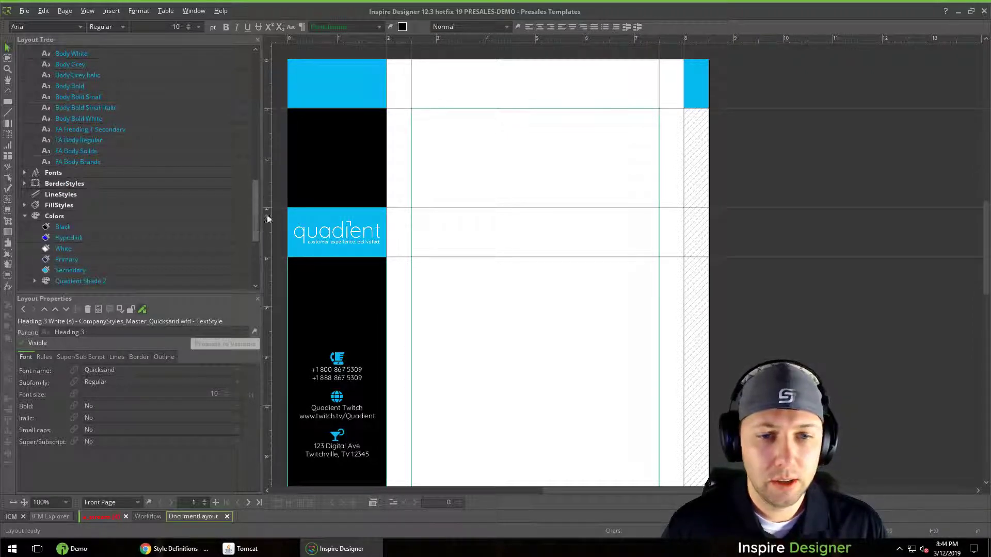
Switch back to Inspire Interactive in the browser and create a draft of Vital_StyleDefinition
{"action": "left_click", "coordinate": [13, 517]}
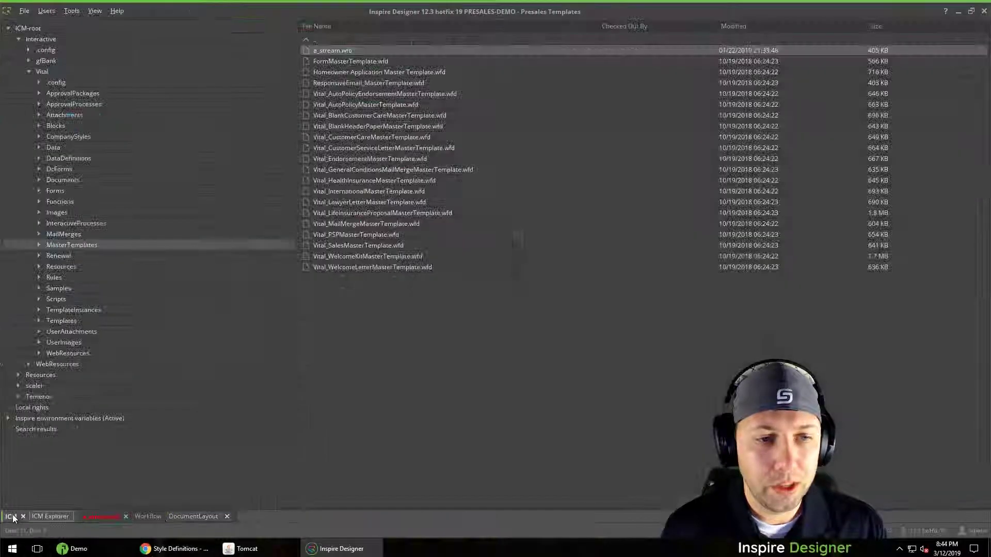
{"action": "left_click", "coordinate": [175, 549]}
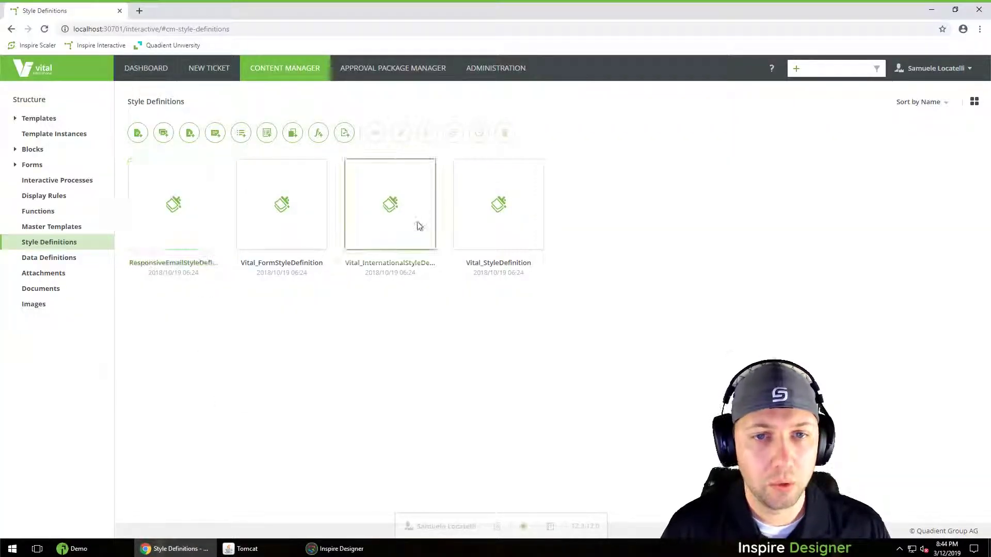
{"action": "right_click", "coordinate": [480, 215]}
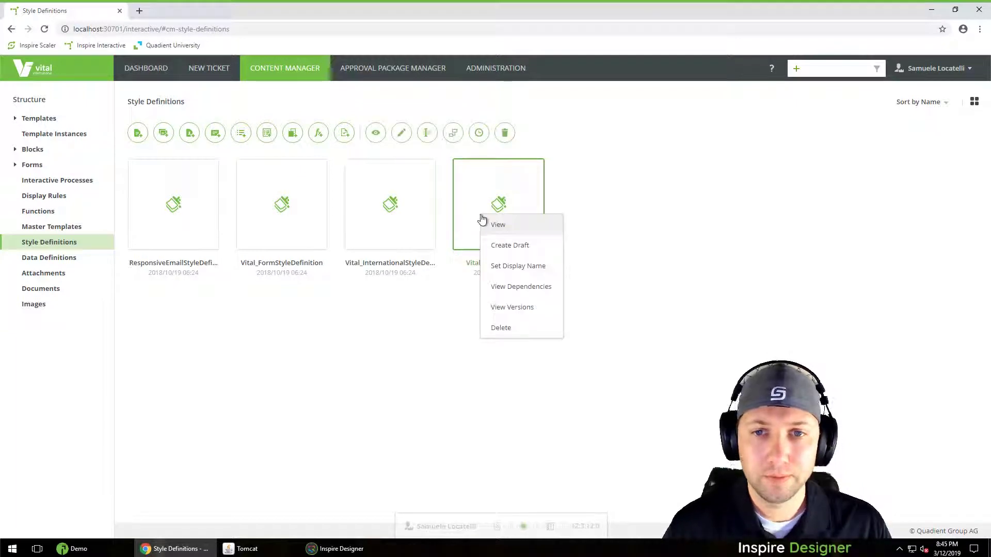
{"action": "left_click", "coordinate": [521, 248]}
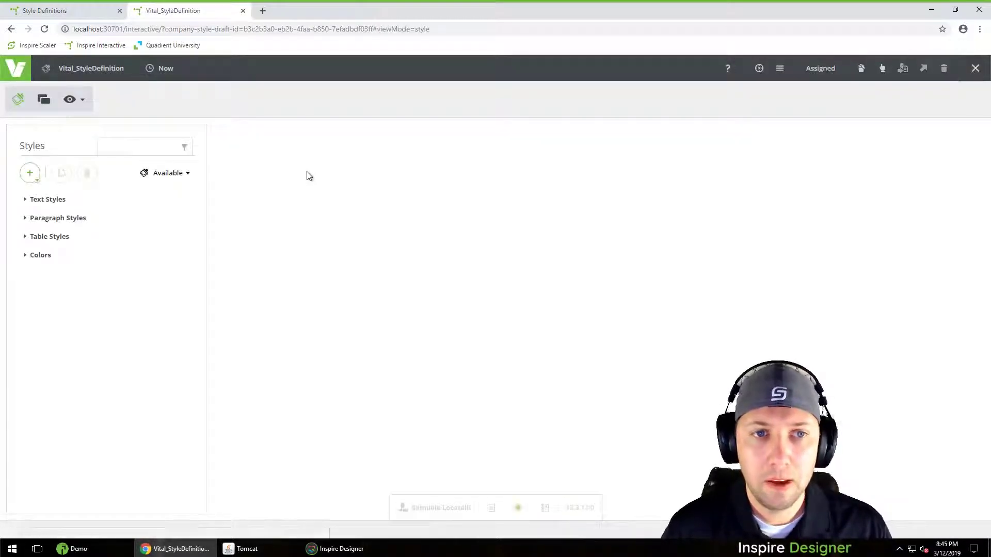
Open the Small Normal text style in the style definition draft
{"action": "left_click", "coordinate": [25, 199]}
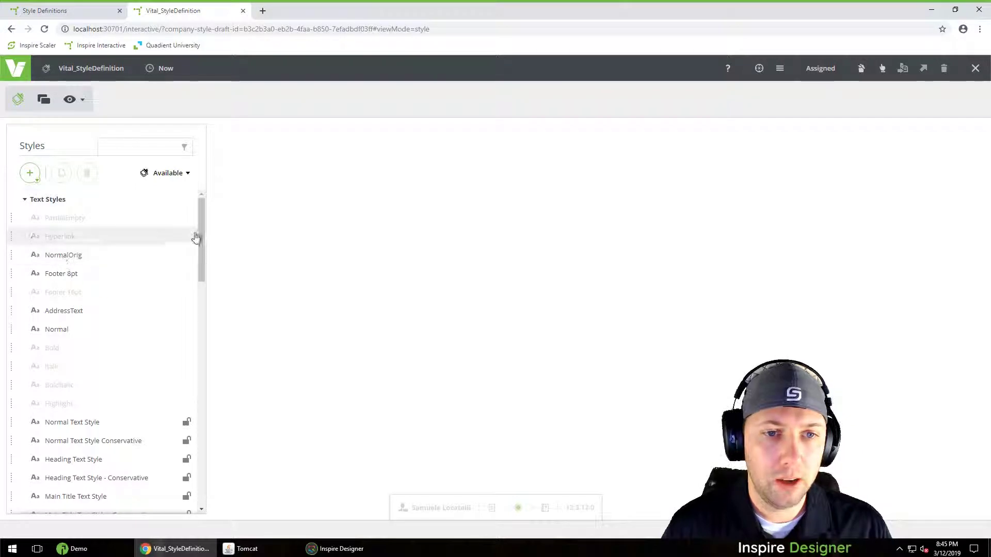
{"action": "left_click_drag", "start_coordinate": [199, 232], "coordinate": [199, 294]}
{"action": "left_click", "coordinate": [52, 279]}
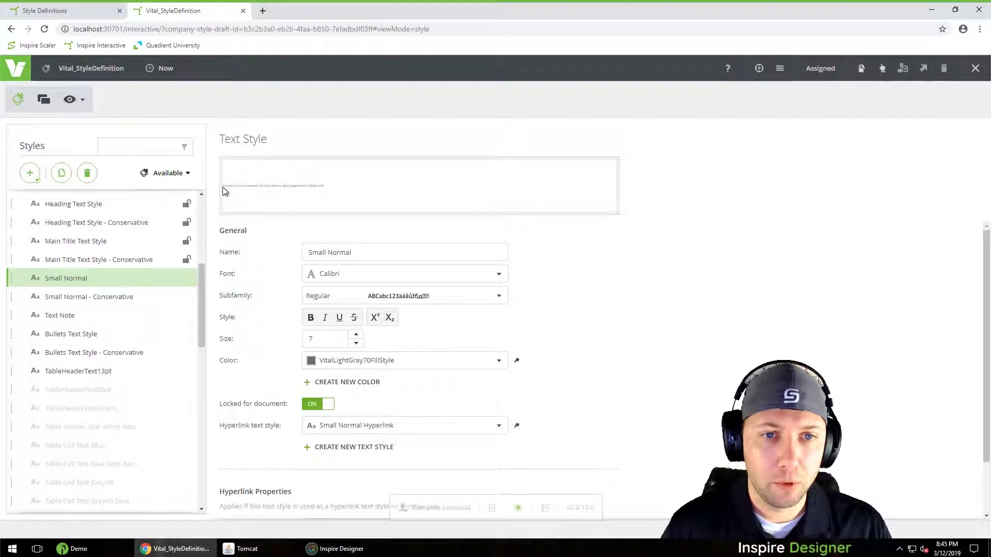
Review the font, subfamily and color choices of the Small Normal text style without changing them
{"action": "left_click", "coordinate": [358, 250]}
{"action": "left_click", "coordinate": [366, 279]}
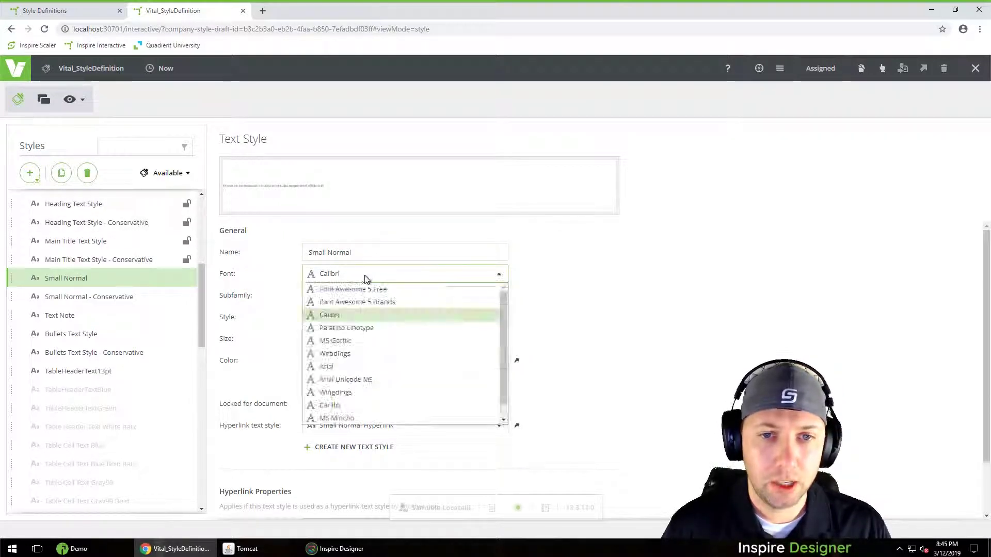
{"action": "left_click", "coordinate": [366, 279]}
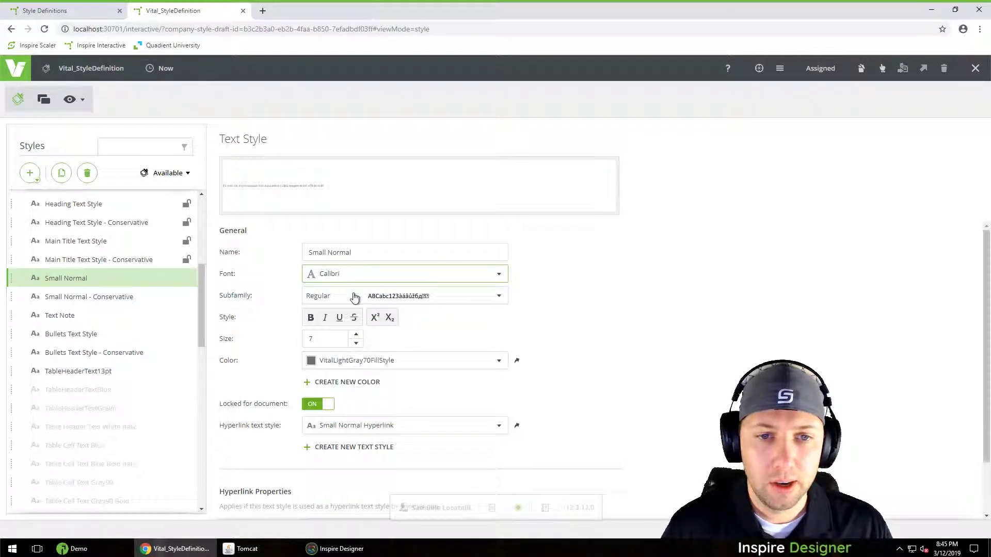
{"action": "left_click", "coordinate": [355, 295]}
{"action": "left_click", "coordinate": [354, 296]}
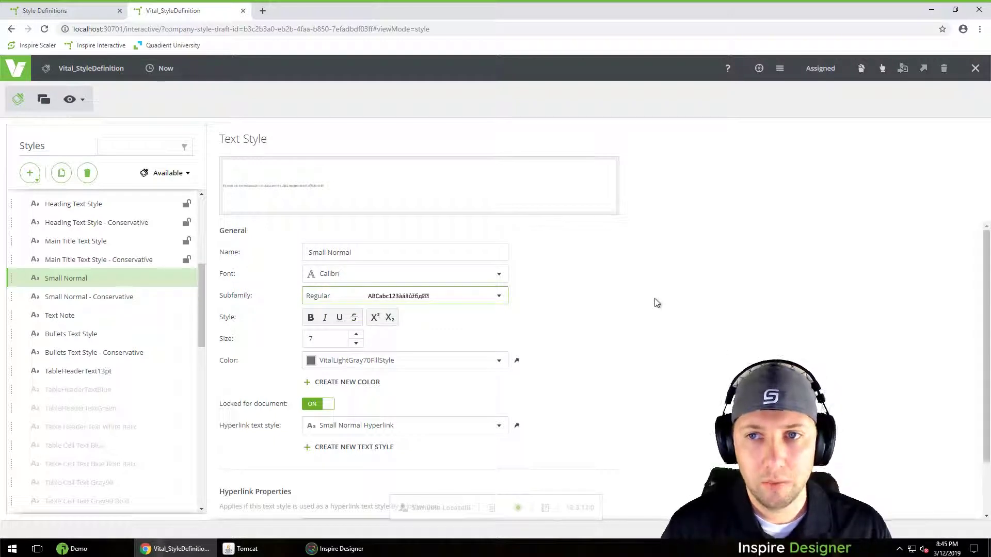
{"action": "scroll", "coordinate": [656, 303], "scroll_direction": "down", "scroll_amount": 1}
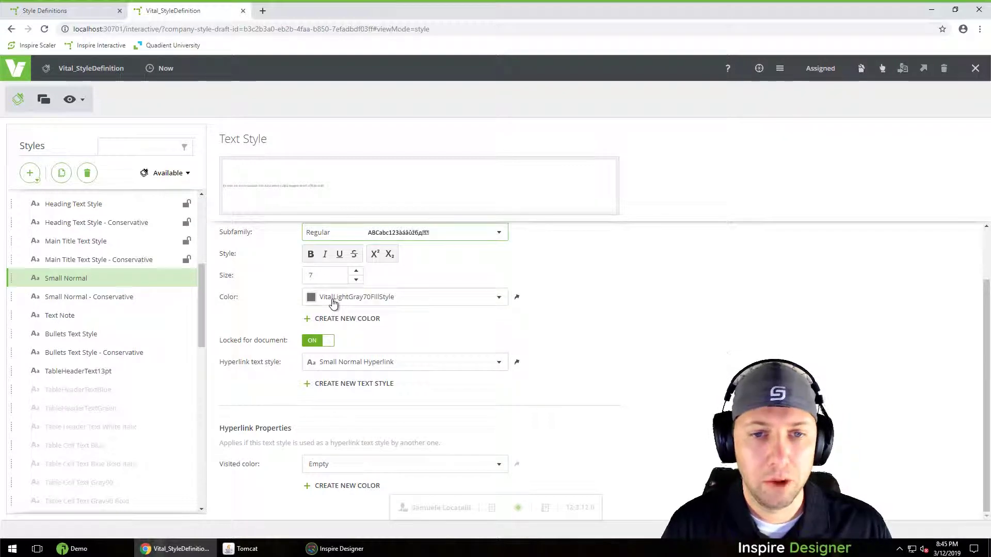
{"action": "left_click", "coordinate": [333, 302]}
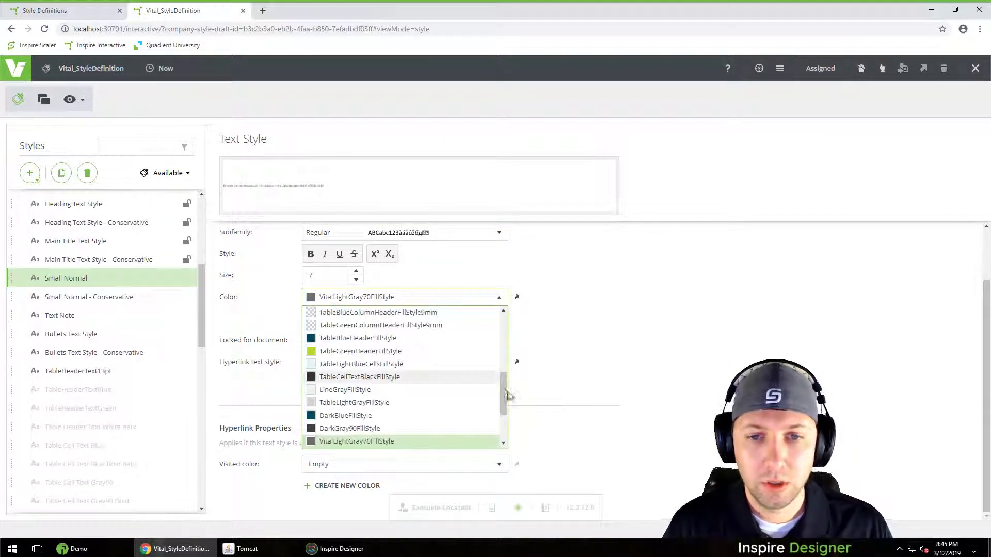
{"action": "left_click_drag", "start_coordinate": [505, 394], "coordinate": [514, 326]}
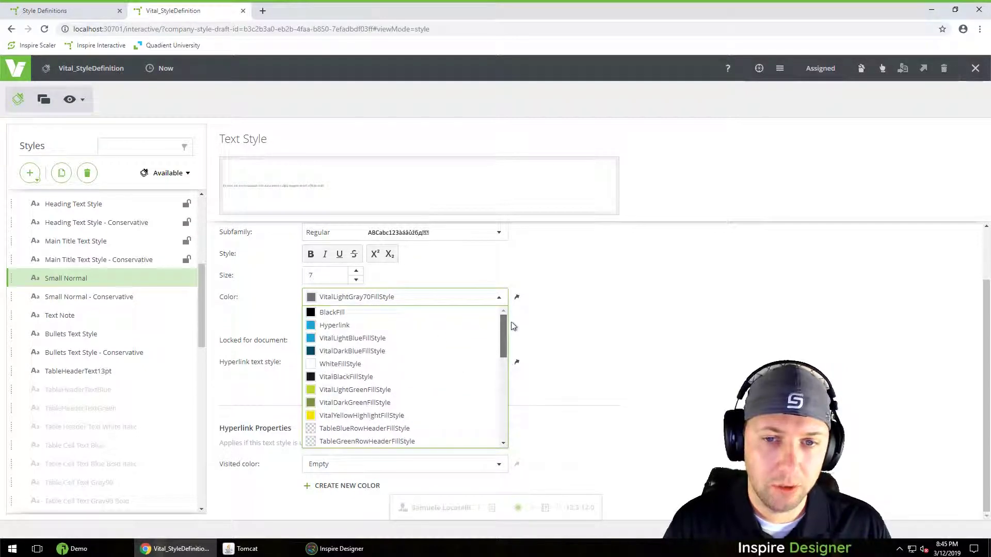
{"action": "left_click", "coordinate": [555, 301]}
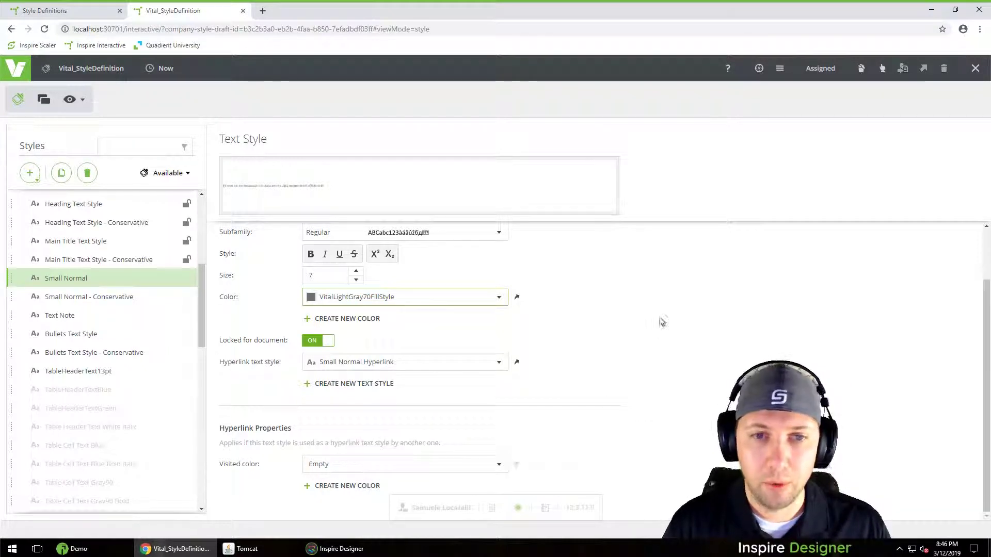
Set the Small Normal text style's size to 10 and check the sample text in its preview
{"action": "scroll", "coordinate": [518, 318], "scroll_direction": "up", "scroll_amount": 1}
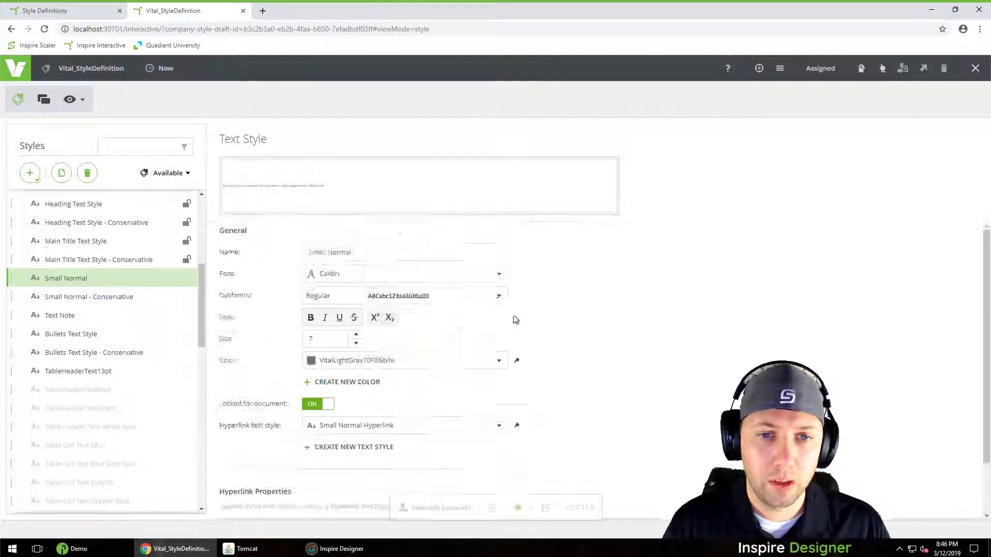
{"action": "left_click", "coordinate": [327, 336]}
{"action": "left_click_drag", "start_coordinate": [327, 336], "coordinate": [295, 334]}
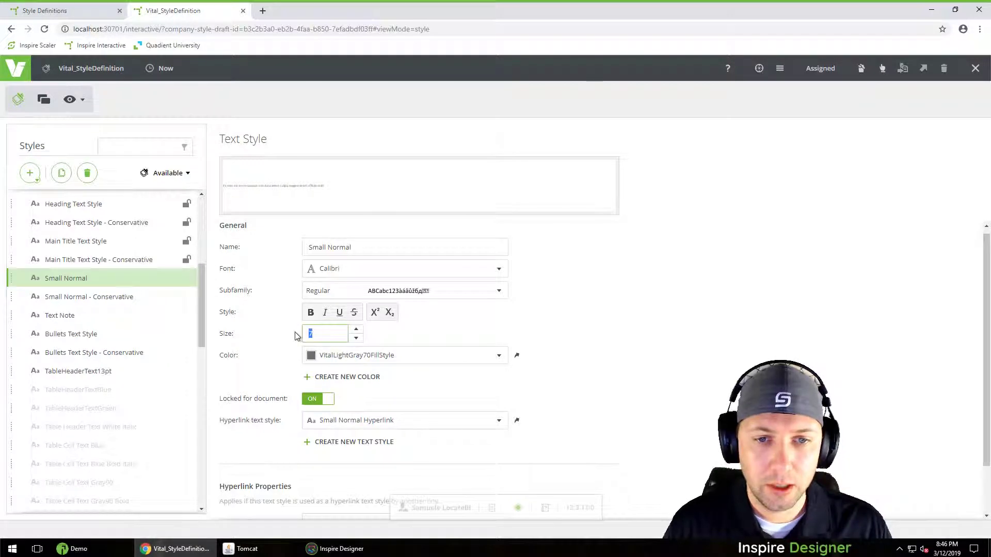
{"action": "type", "text": "10"}
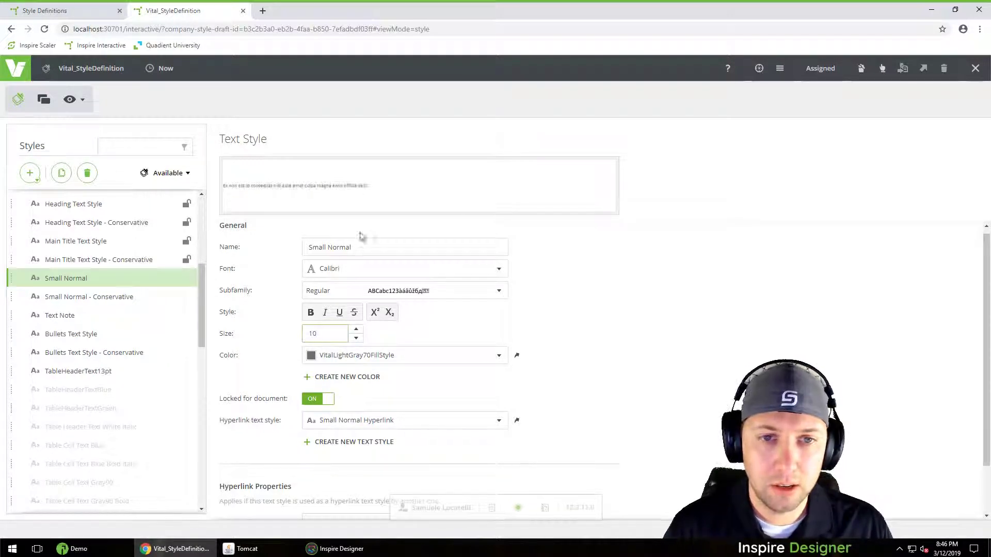
{"action": "left_click_drag", "start_coordinate": [243, 186], "coordinate": [345, 186]}
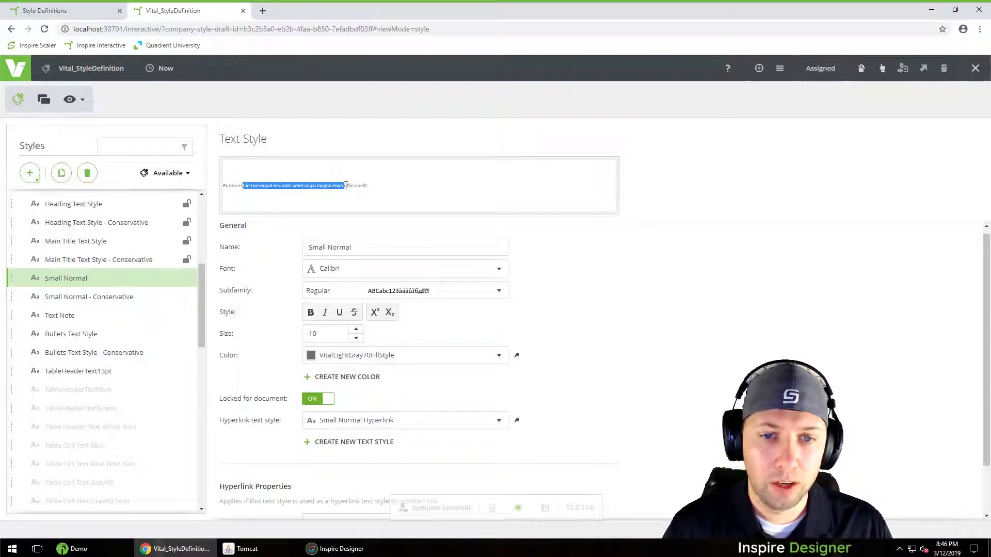
Try TableBlueHeaderFillStyle and VitalYellowHighlightFillStyle as the color of the Small Normal text style
{"action": "left_click", "coordinate": [469, 355]}
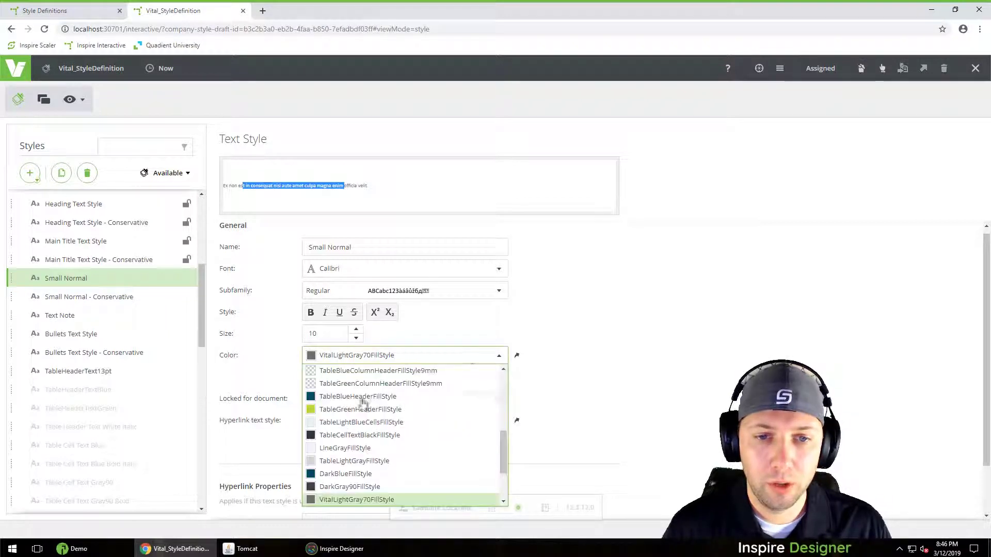
{"action": "left_click", "coordinate": [341, 398]}
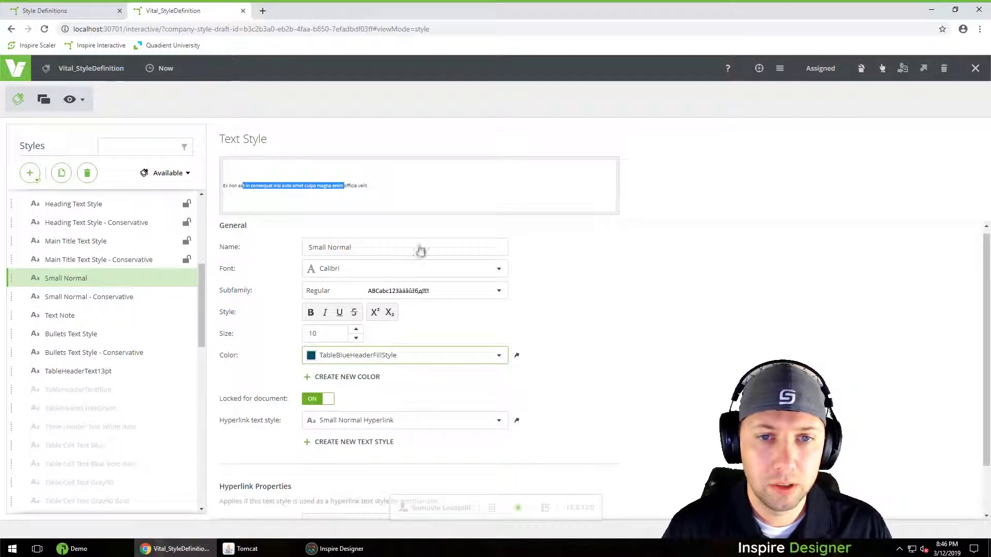
{"action": "left_click", "coordinate": [369, 359]}
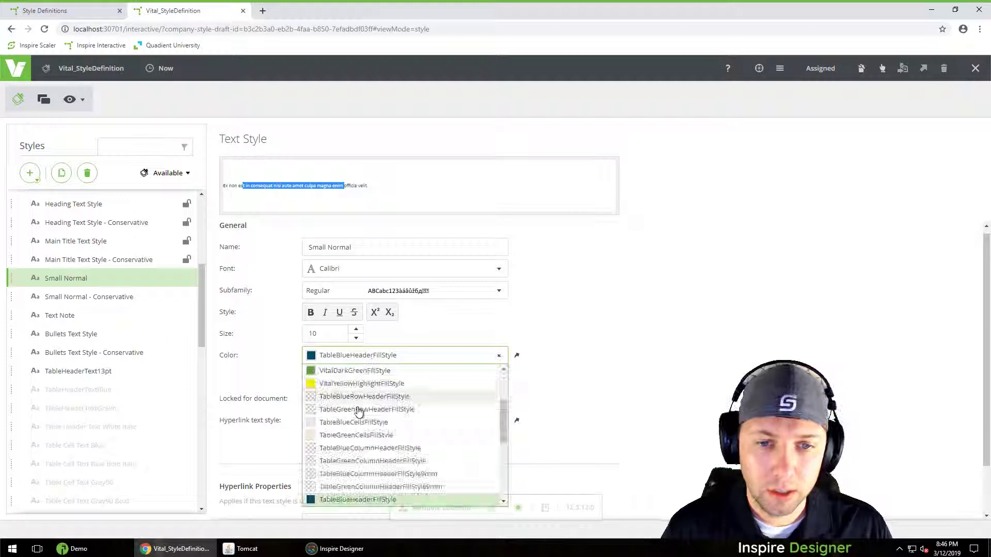
{"action": "left_click", "coordinate": [331, 385]}
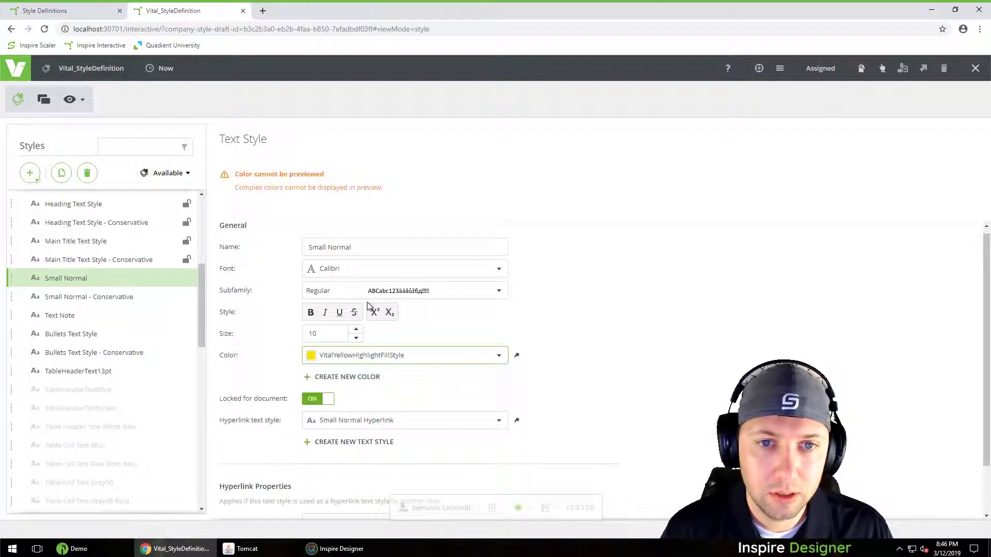
Set the Small Normal text style's color to Hyperlink
{"action": "left_click", "coordinate": [379, 356]}
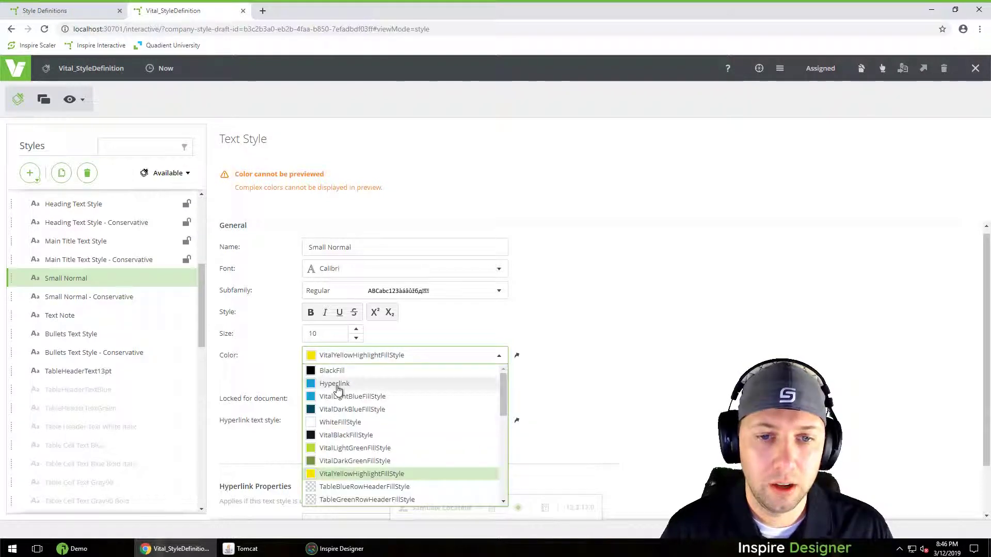
{"action": "left_click", "coordinate": [325, 384]}
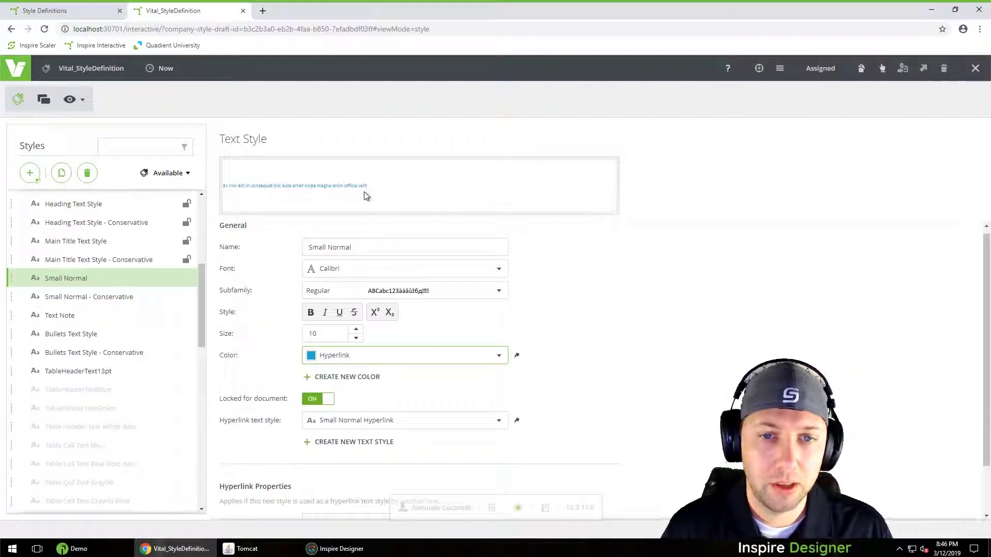
{"action": "left_click", "coordinate": [184, 176]}
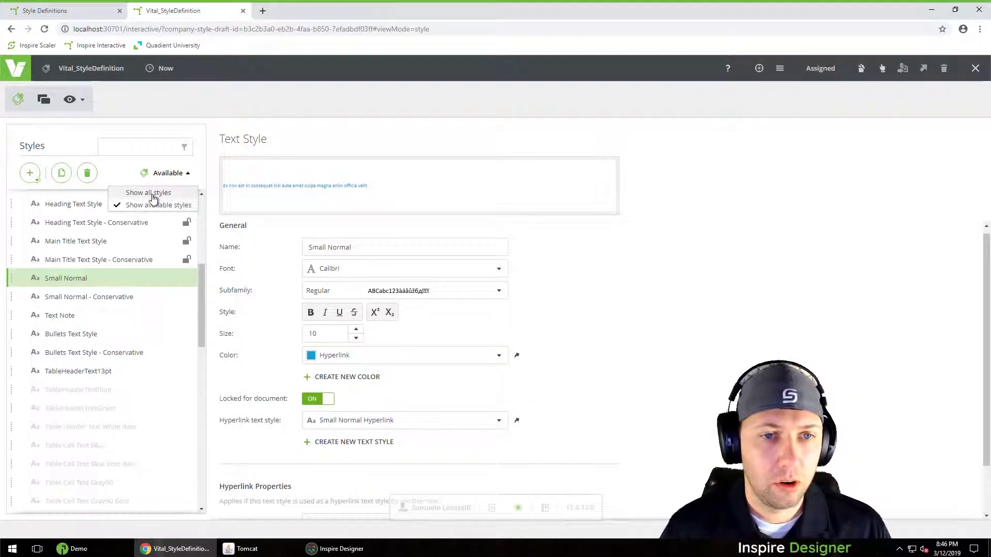
{"action": "left_click", "coordinate": [32, 179]}
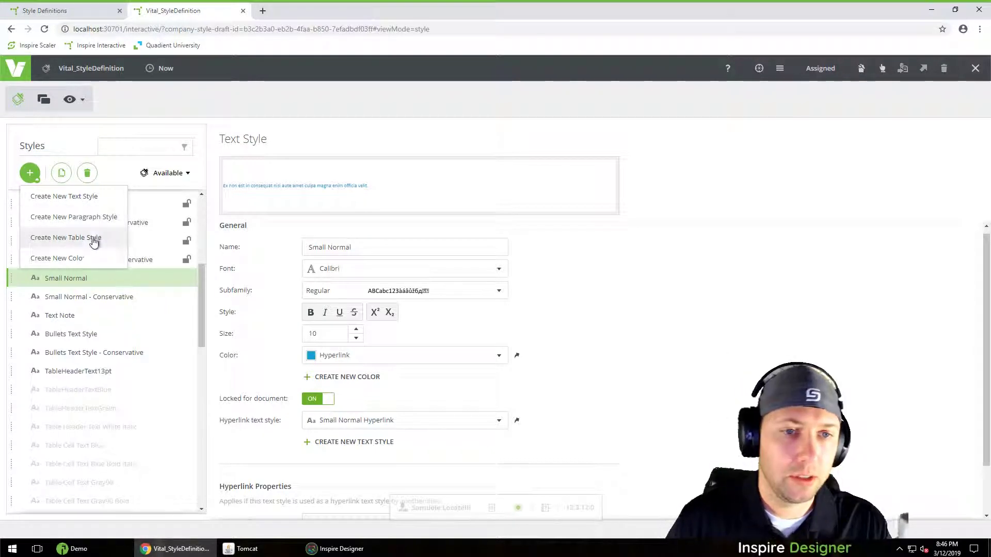
{"action": "left_click", "coordinate": [201, 329]}
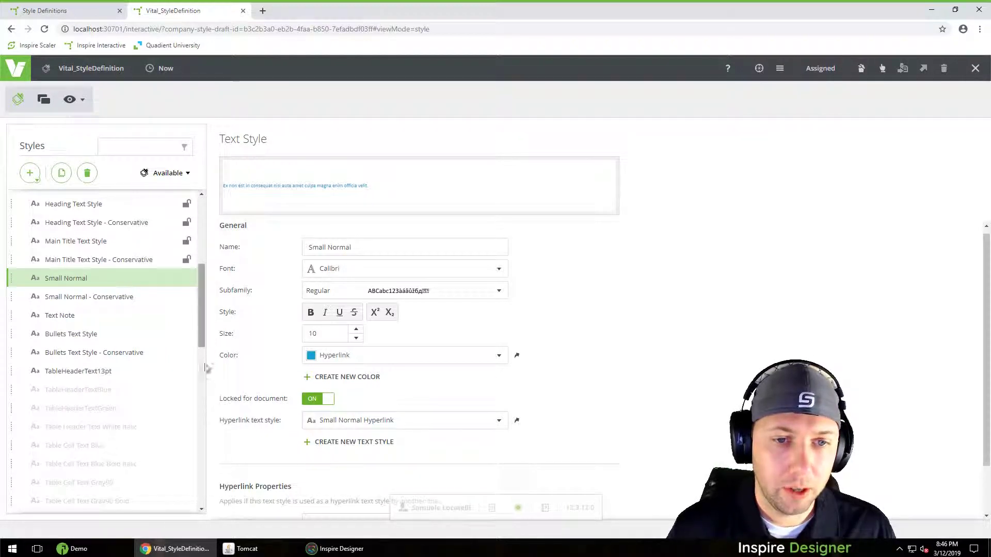
Open Table Style Simple Table with 2 Columns and review its background, outside border and all-cell settings
{"action": "scroll", "coordinate": [206, 369], "scroll_direction": "down", "scroll_amount": 10}
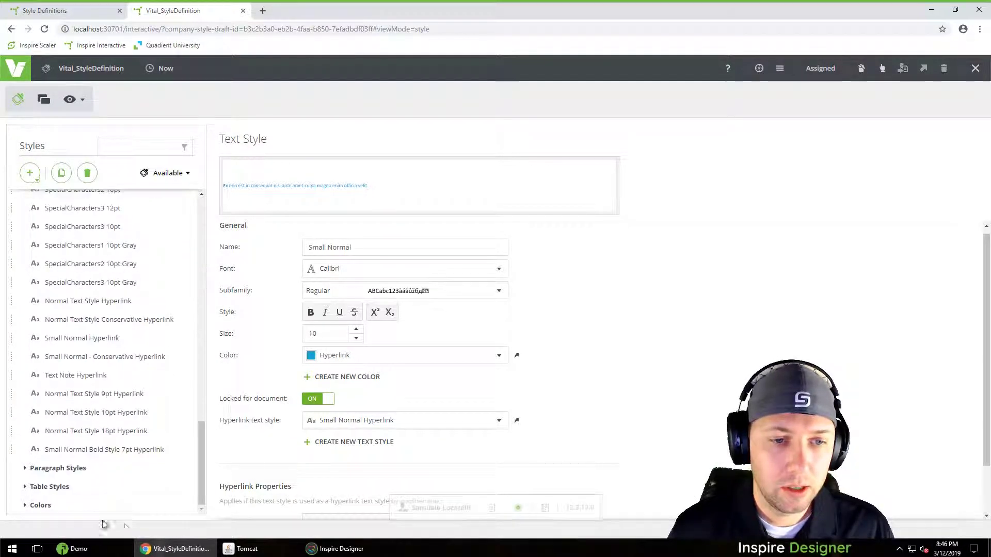
{"action": "left_click", "coordinate": [26, 487]}
{"action": "scroll", "coordinate": [47, 464], "scroll_direction": "down", "scroll_amount": 3}
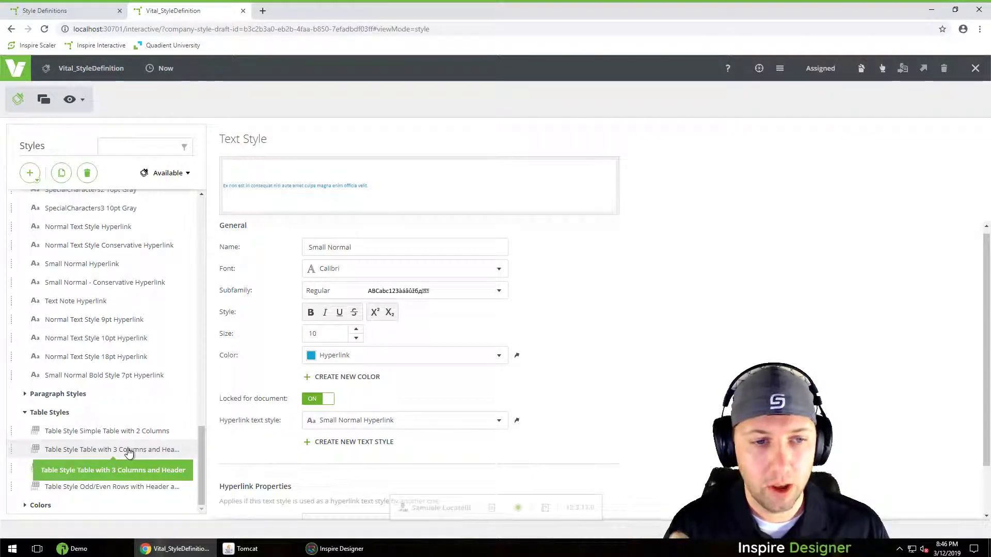
{"action": "left_click", "coordinate": [76, 433]}
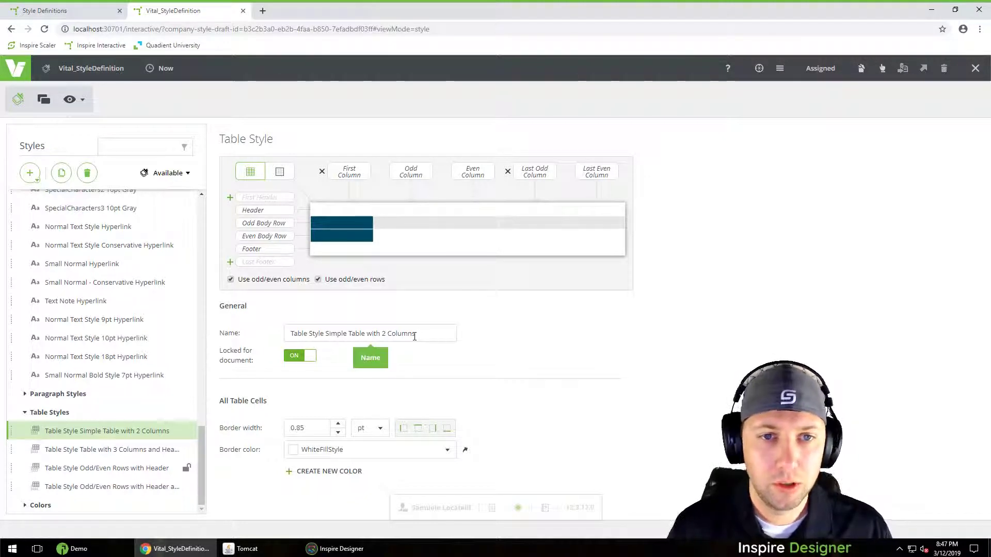
{"action": "left_click", "coordinate": [287, 177]}
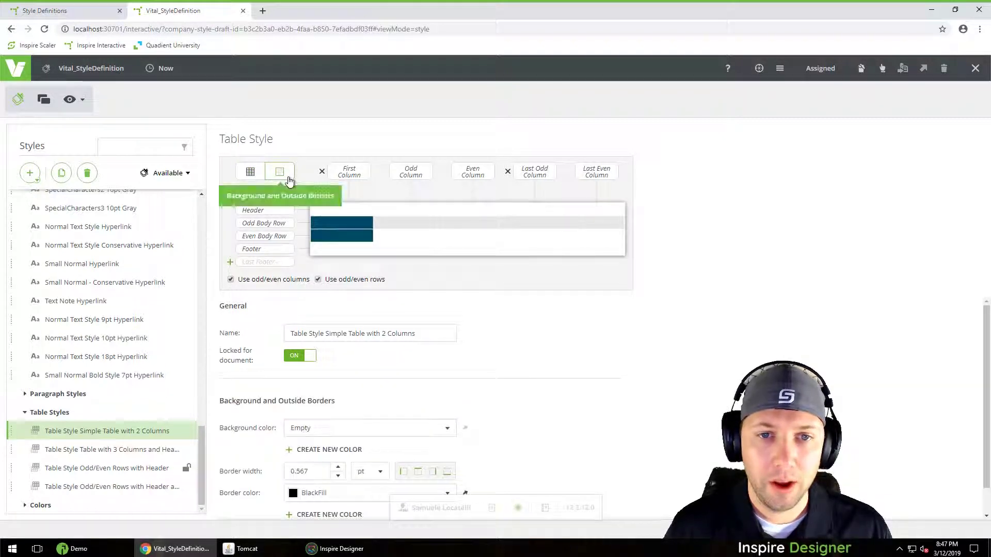
{"action": "left_click", "coordinate": [253, 173]}
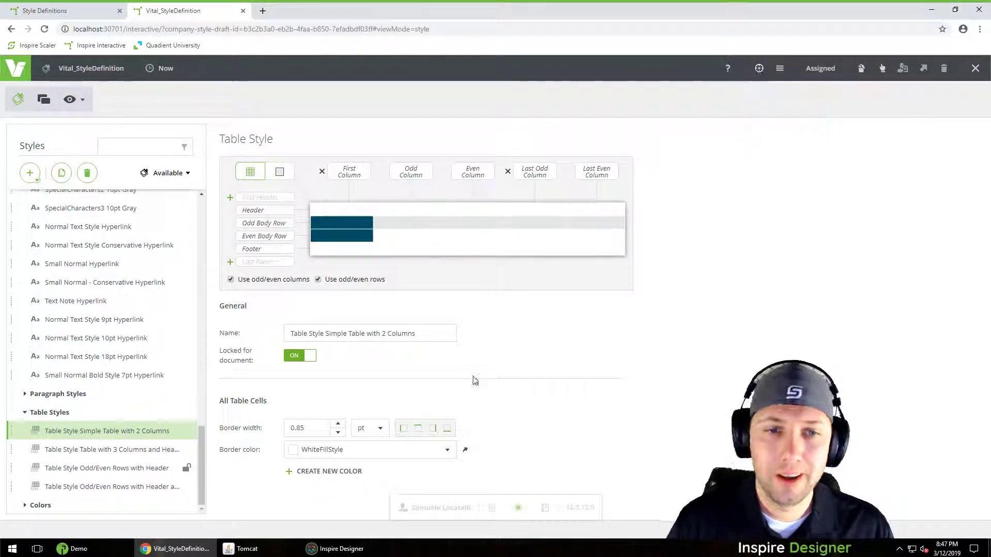
Set the first-column cells of the odd and even body rows to the VitalDarkGreenFillStyle fill color
{"action": "left_click", "coordinate": [343, 225]}
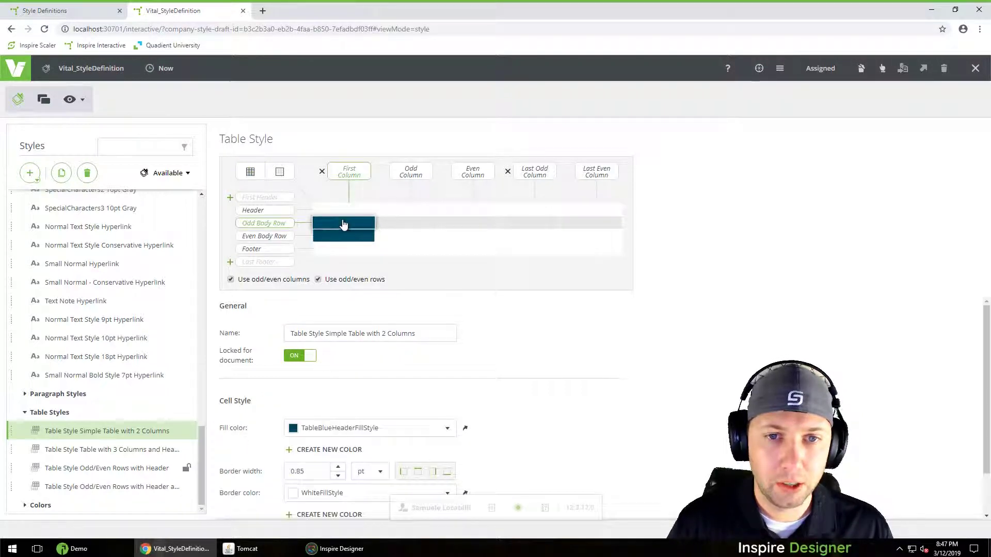
{"action": "left_click", "coordinate": [446, 429]}
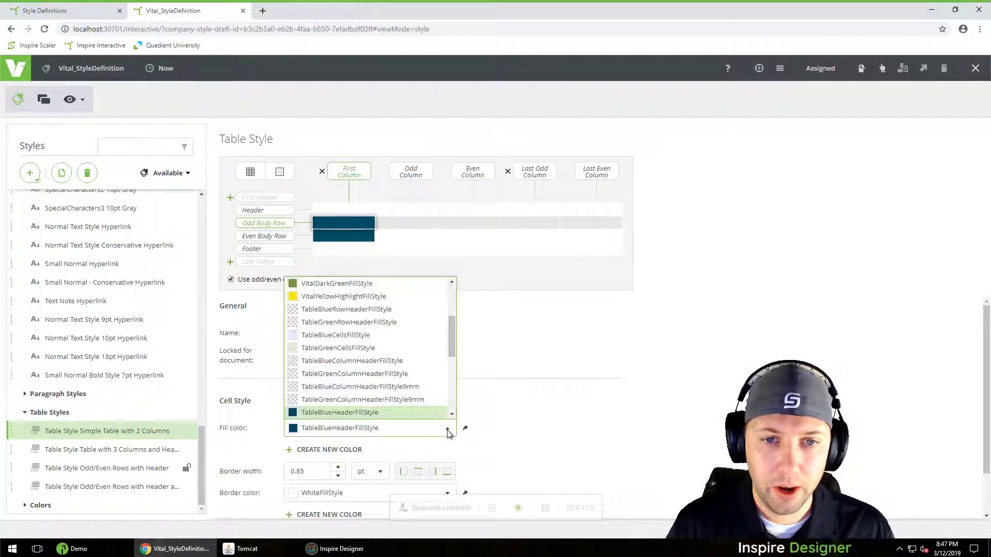
{"action": "left_click", "coordinate": [335, 285]}
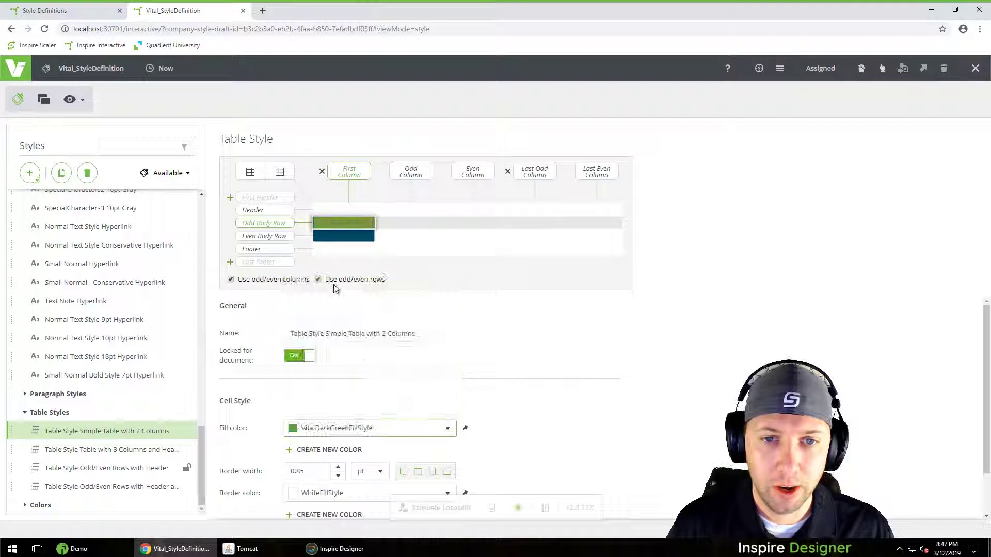
{"action": "left_click", "coordinate": [357, 239]}
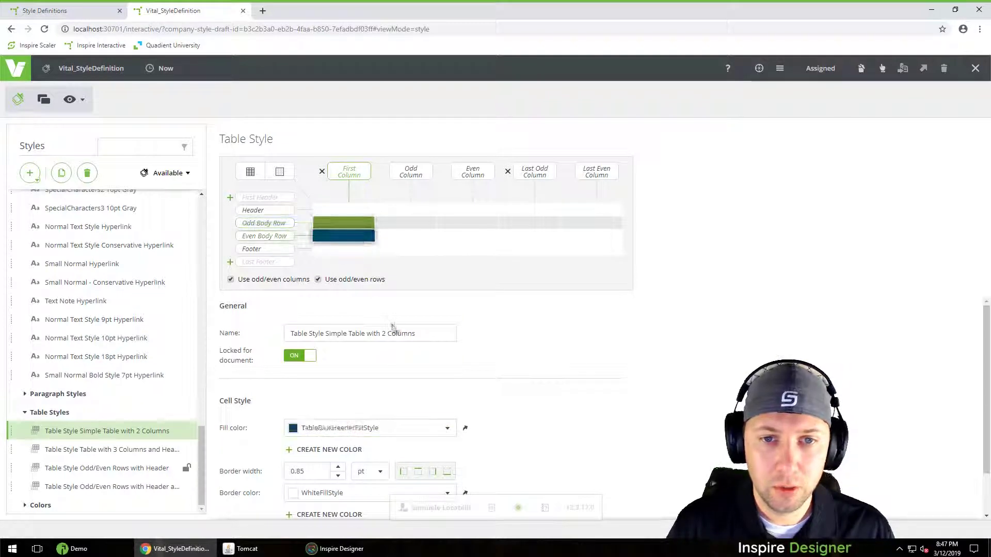
{"action": "left_click", "coordinate": [347, 432]}
{"action": "left_click", "coordinate": [335, 285]}
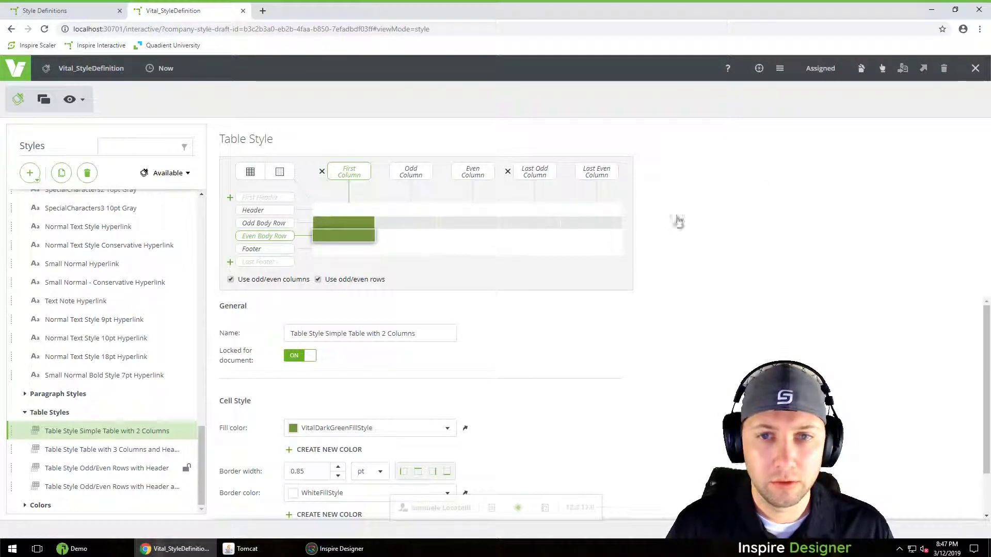
Run an impact analysis of the style draft on the Vital_Quote template
{"action": "left_click", "coordinate": [759, 68]}
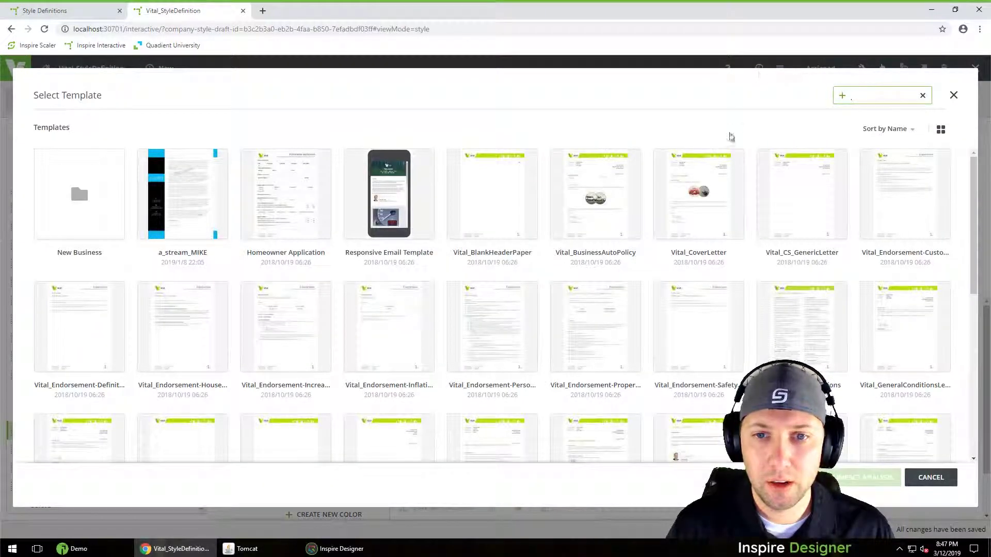
{"action": "left_click_drag", "start_coordinate": [974, 214], "coordinate": [973, 338]}
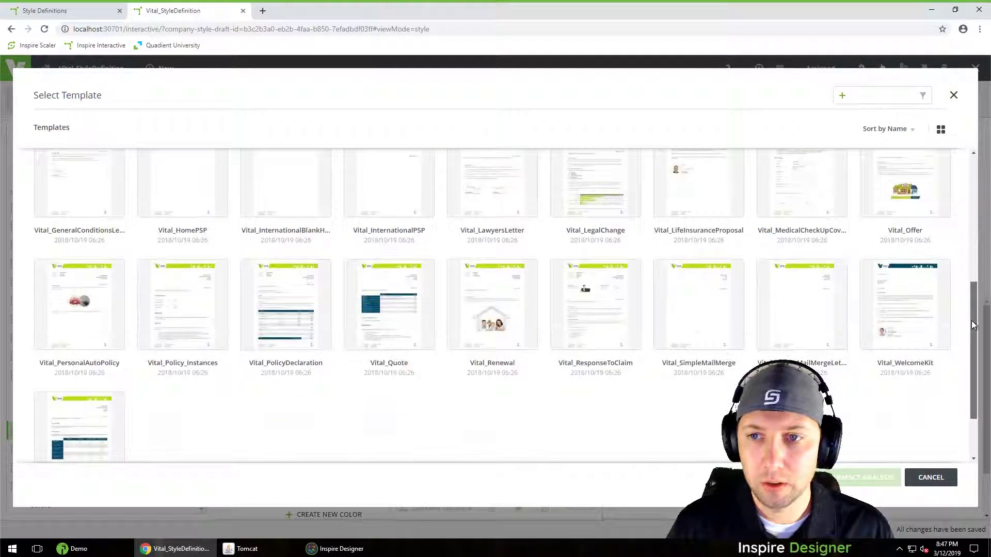
{"action": "left_click", "coordinate": [385, 307]}
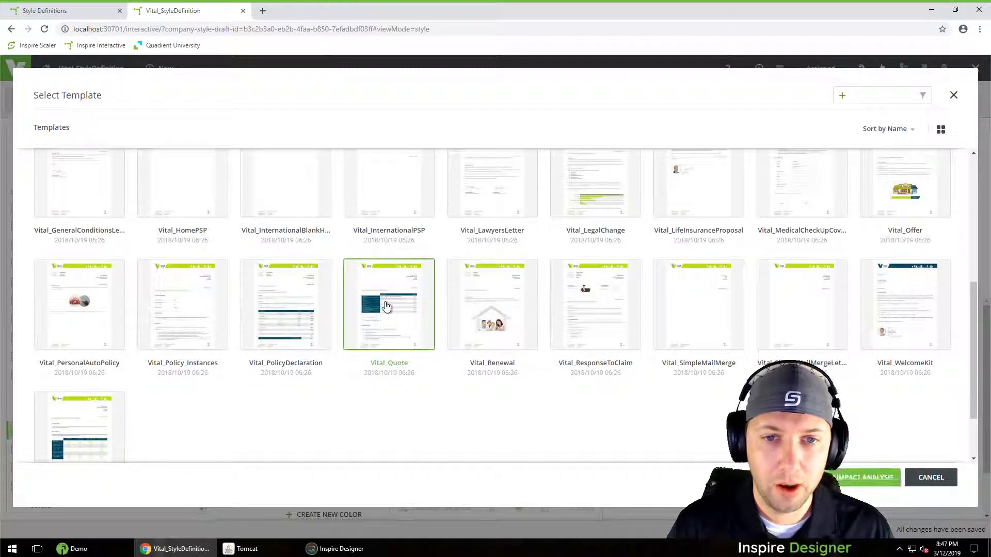
{"action": "left_click", "coordinate": [862, 479]}
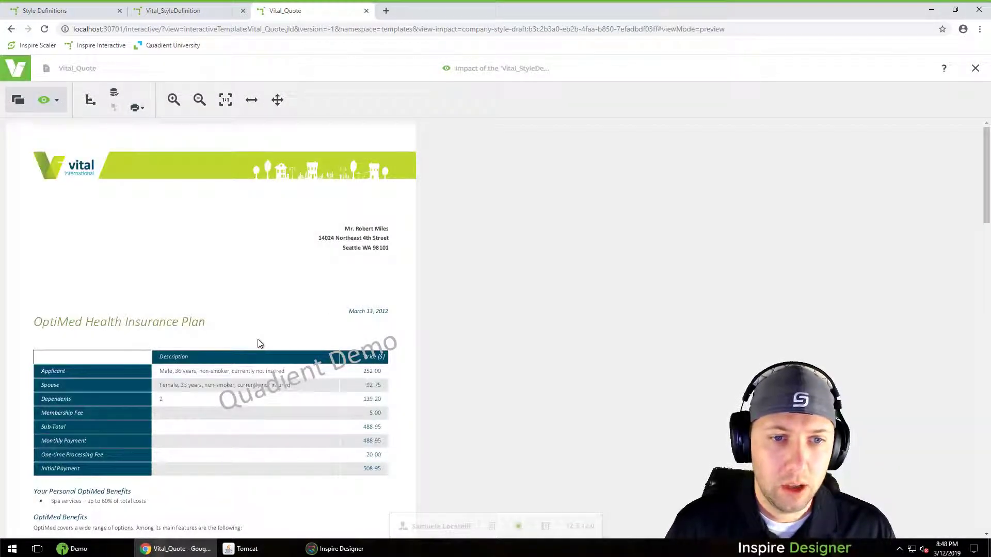
Examine the tables across the Vital_Quote impact preview and return to the style definition draft
{"action": "scroll", "coordinate": [260, 344], "scroll_direction": "down", "scroll_amount": 15}
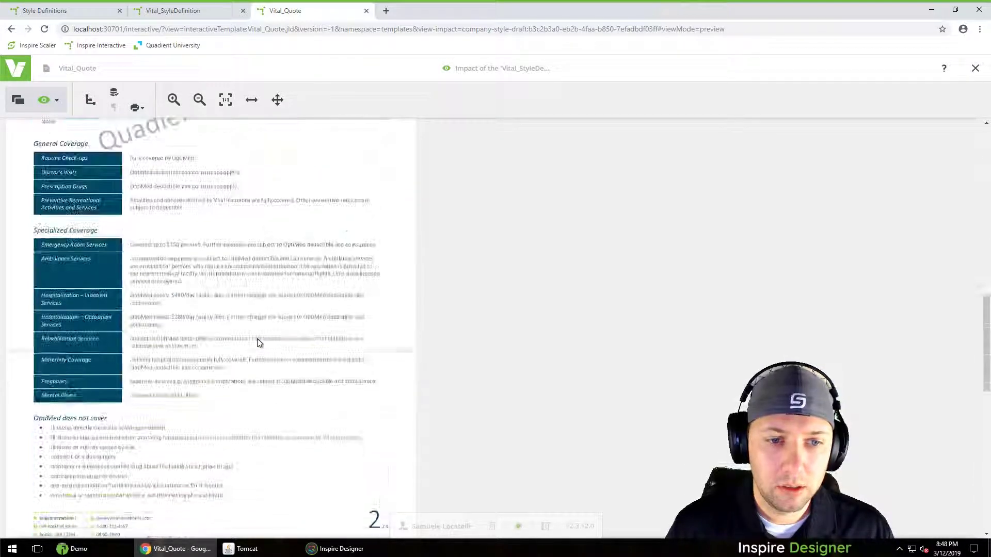
{"action": "scroll", "coordinate": [259, 343], "scroll_direction": "down", "scroll_amount": 3}
{"action": "scroll", "coordinate": [259, 343], "scroll_direction": "up", "scroll_amount": 5}
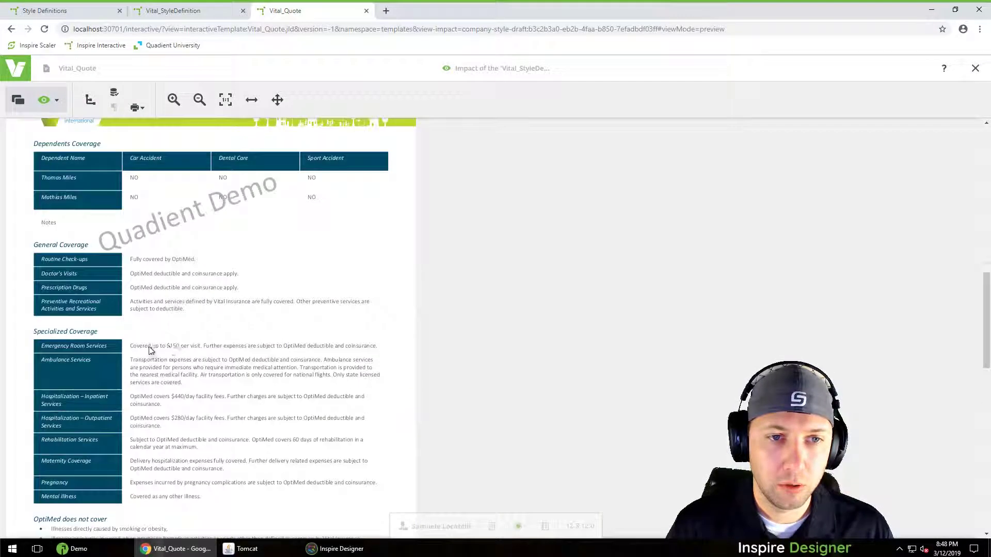
{"action": "scroll", "coordinate": [150, 350], "scroll_direction": "up", "scroll_amount": 2}
{"action": "left_click", "coordinate": [975, 68]}
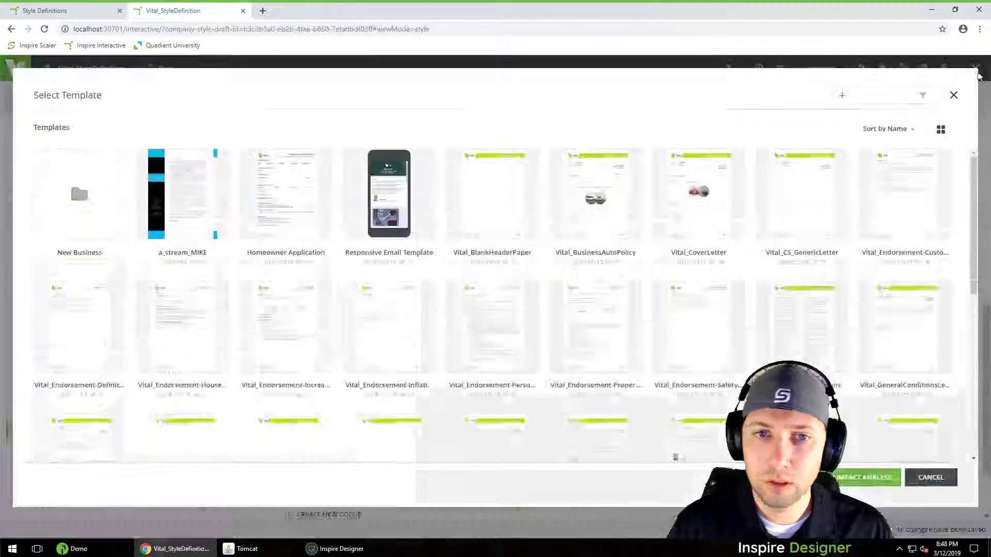
{"action": "left_click", "coordinate": [954, 95]}
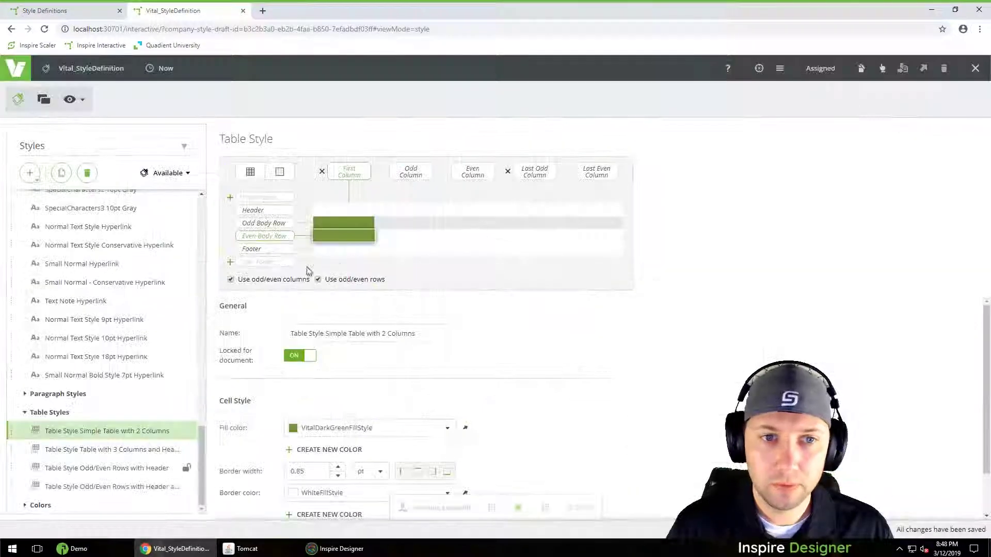
In Table Style Table with 3 Columns and Header, fill the first-column odd body cell with VitalDarkGreenFillStyle and the even one with VitalYellowHighlightFillStyle
{"action": "left_click", "coordinate": [107, 449]}
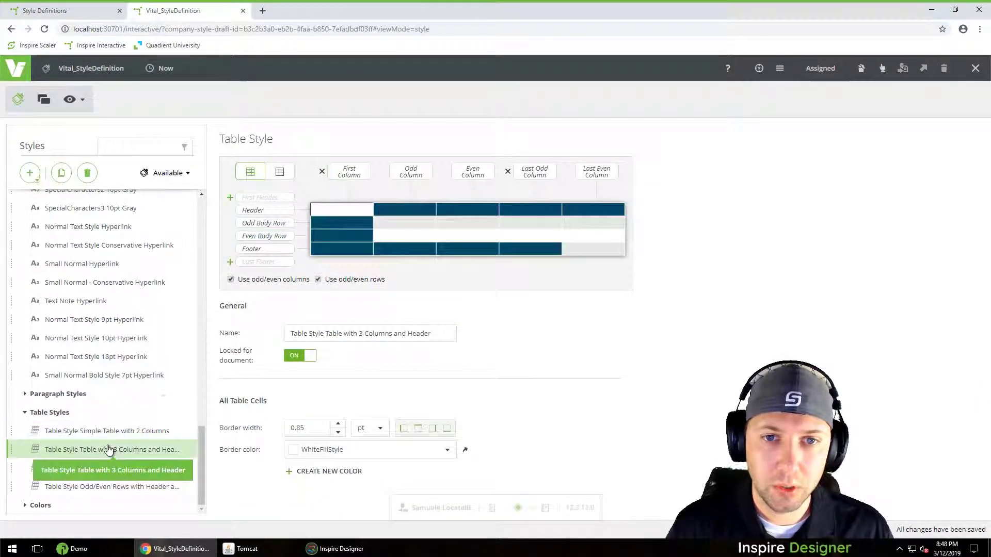
{"action": "left_click", "coordinate": [347, 227]}
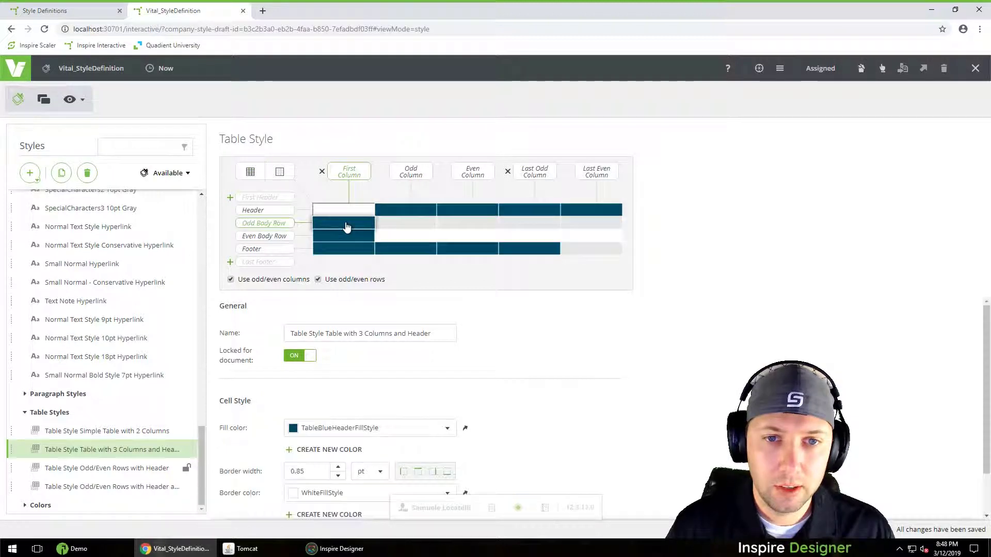
{"action": "left_click", "coordinate": [318, 425]}
{"action": "left_click", "coordinate": [330, 284]}
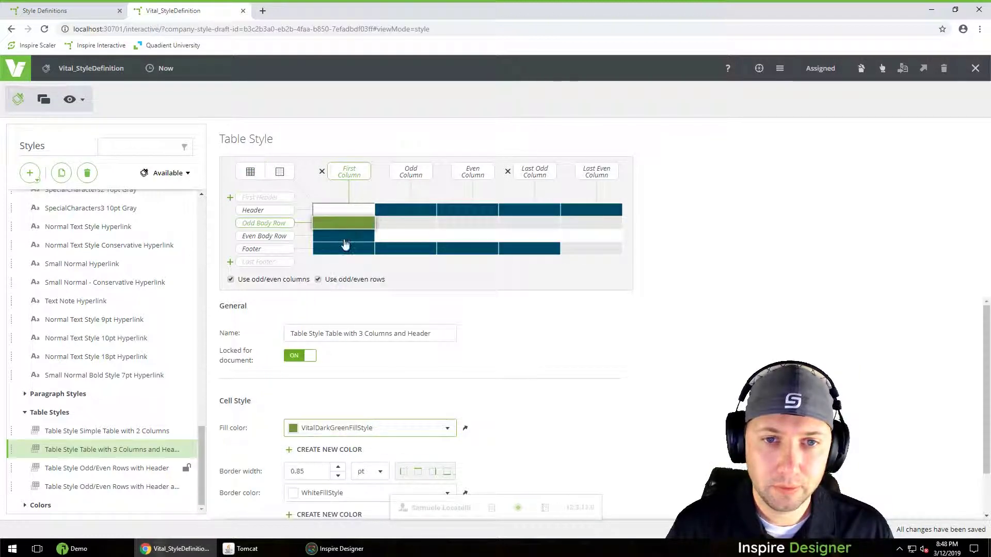
{"action": "left_click", "coordinate": [345, 241]}
{"action": "left_click", "coordinate": [310, 428]}
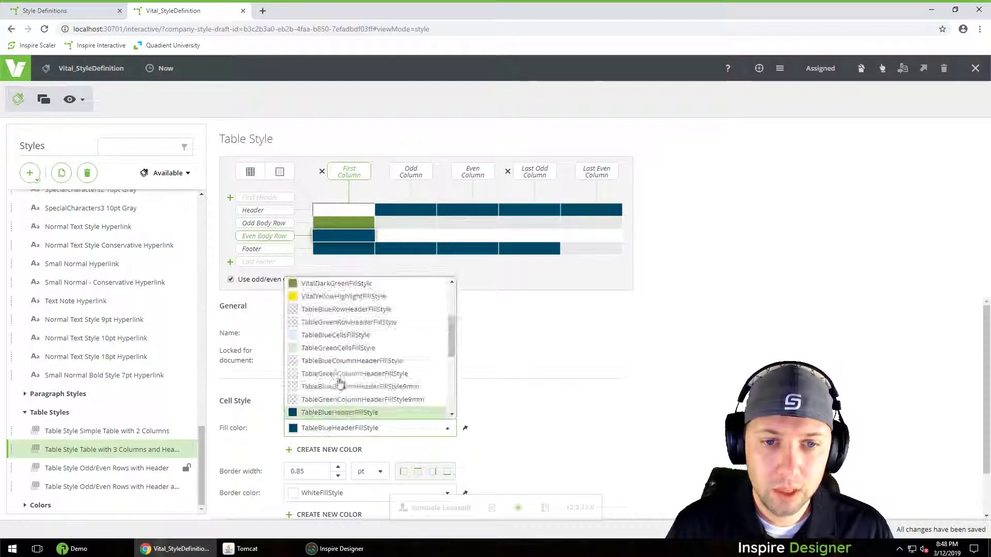
{"action": "left_click", "coordinate": [321, 302]}
Set the fill color of the first-column footer cell to TableBlueCellsFillStyle
{"action": "left_click", "coordinate": [338, 251]}
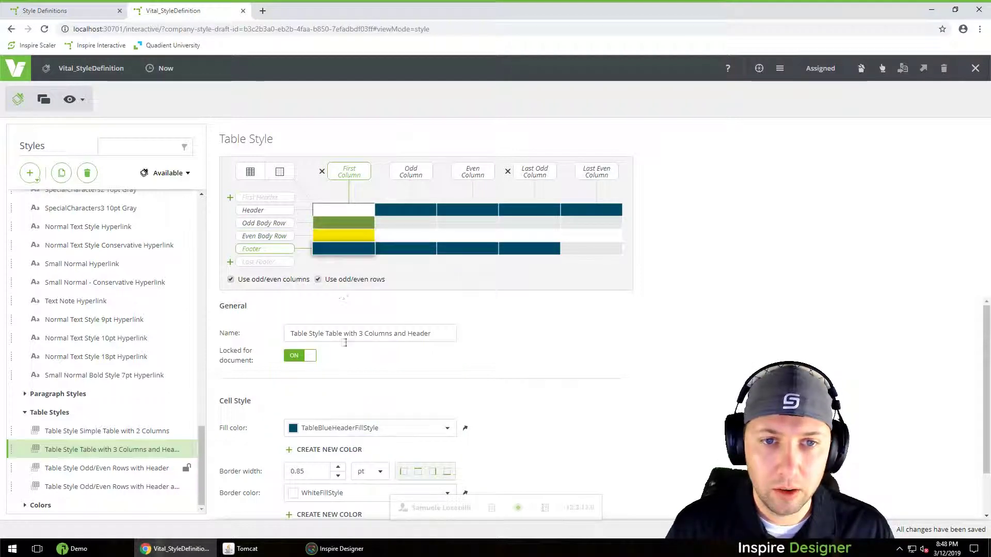
{"action": "left_click", "coordinate": [327, 432]}
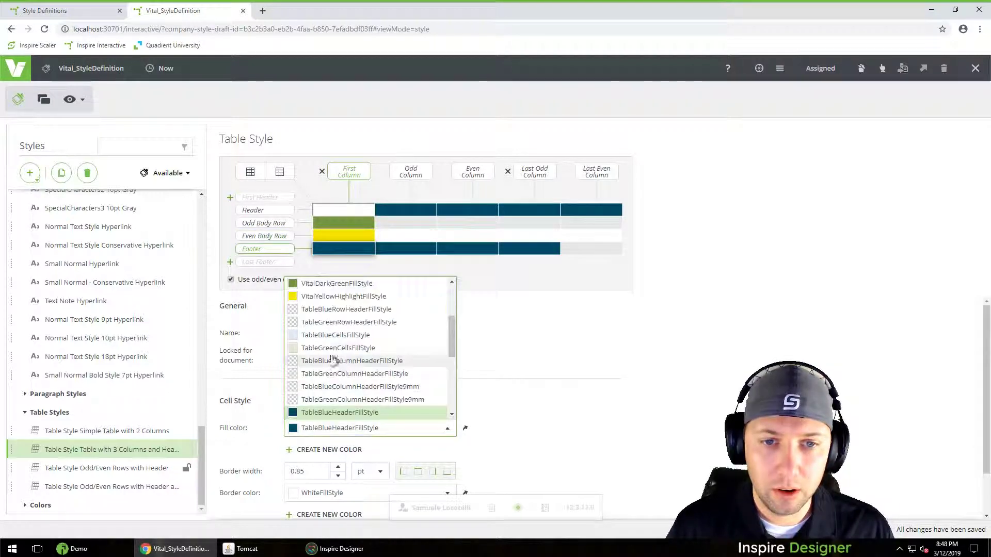
{"action": "left_click", "coordinate": [319, 335]}
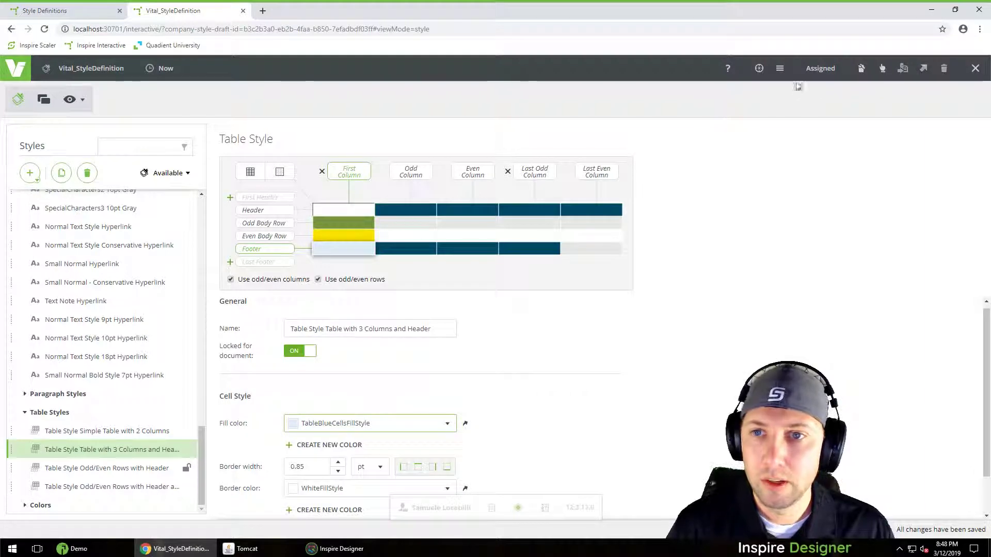
Run an impact analysis of the edited table styles on the Vital_Quote template, check its summary table and return to the style draft
{"action": "left_click", "coordinate": [759, 69]}
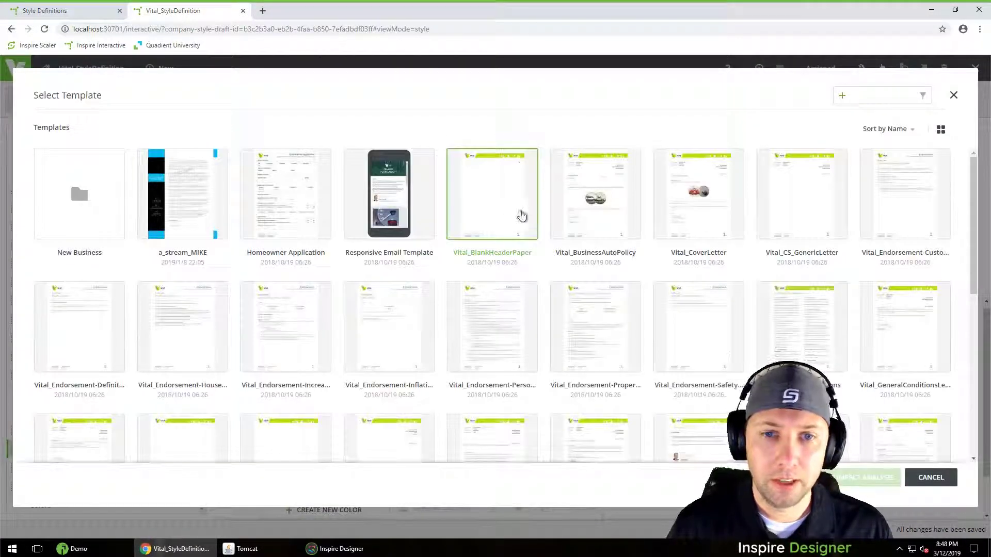
{"action": "scroll", "coordinate": [480, 278], "scroll_direction": "down", "scroll_amount": 5}
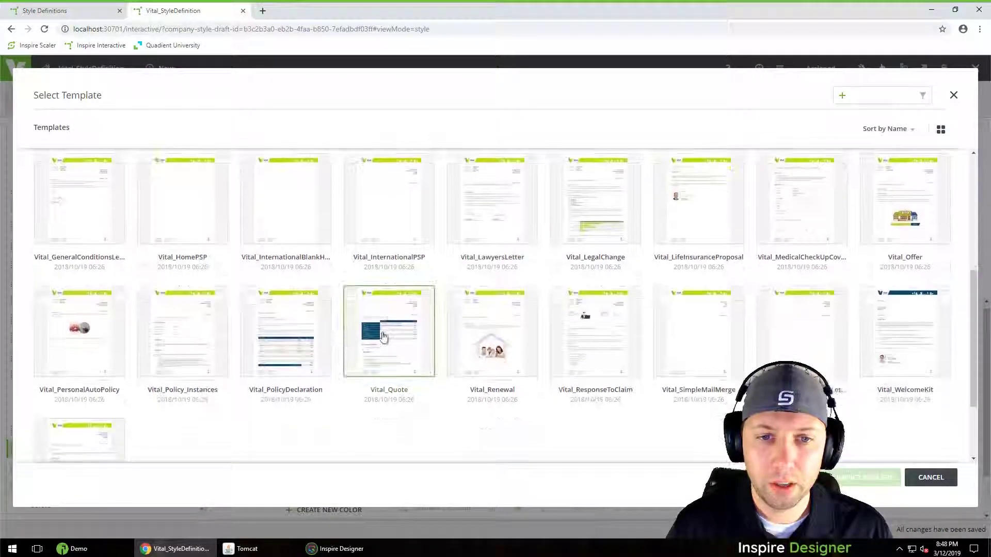
{"action": "left_click", "coordinate": [857, 482]}
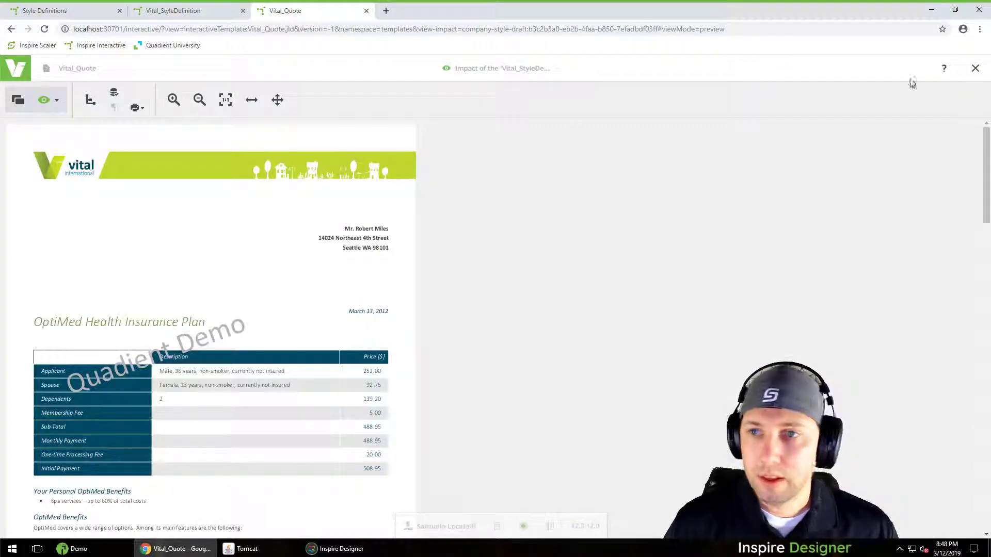
{"action": "left_click", "coordinate": [976, 68]}
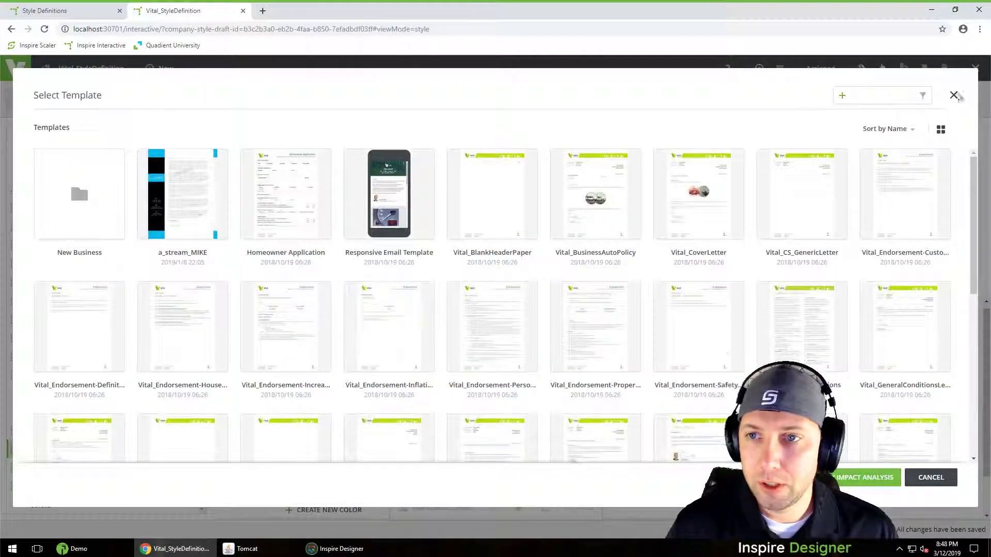
{"action": "left_click", "coordinate": [954, 96]}
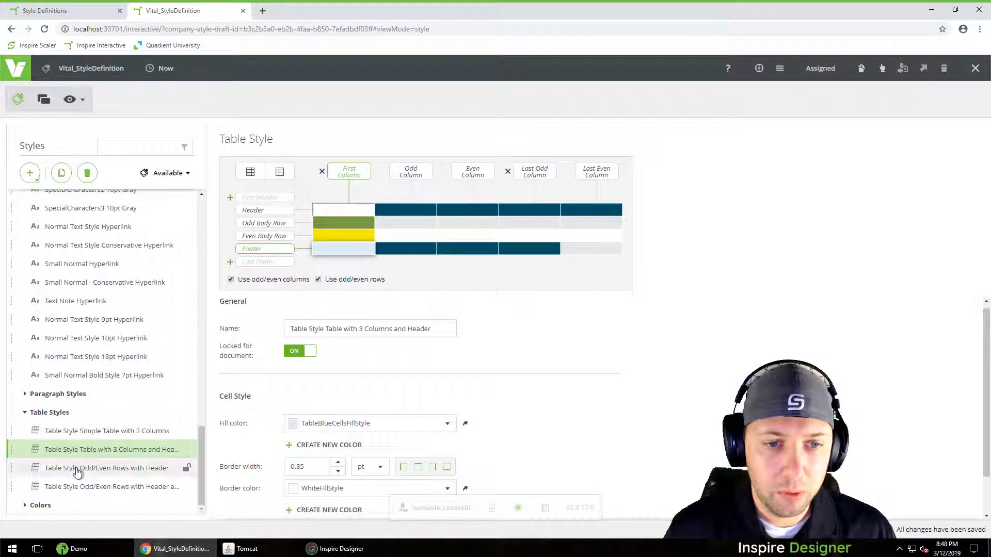
In Table Style Odd/Even Rows with Header, set the fill color of the first-column header cell to VitalDarkGreenFillStyle
{"action": "left_click", "coordinate": [76, 470]}
{"action": "left_click", "coordinate": [333, 213]}
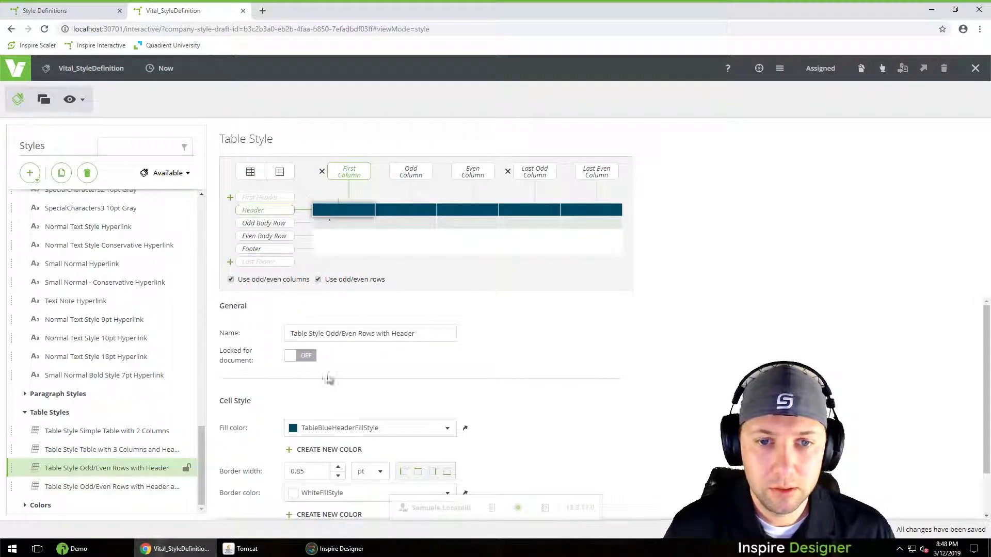
{"action": "left_click", "coordinate": [313, 432]}
{"action": "left_click", "coordinate": [321, 289]}
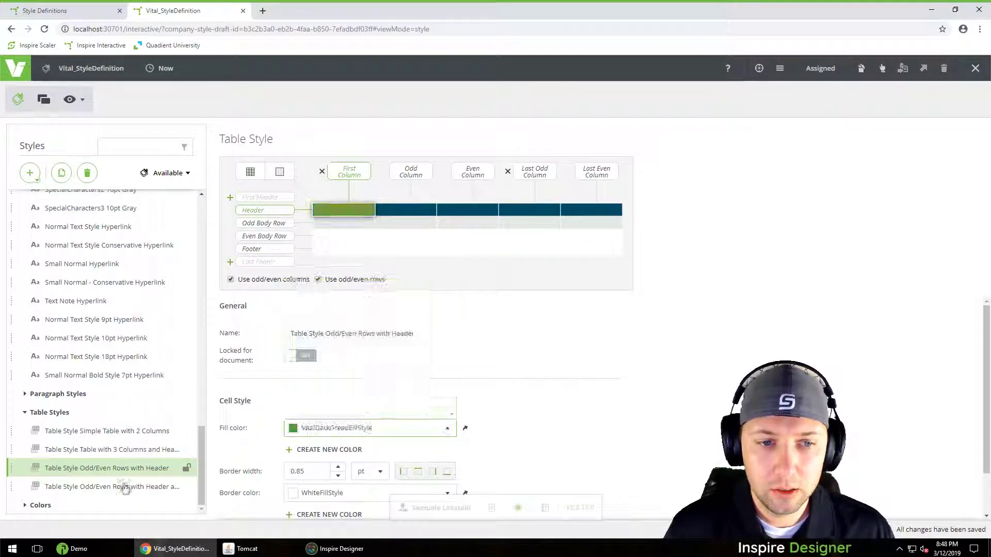
In Table Style Odd/Even Rows with Header and Footer, fill the first-column header cell with VitalDarkGreenFillStyle and the first-column footer cell with TableBlueCellsFillStyle
{"action": "left_click", "coordinate": [120, 488]}
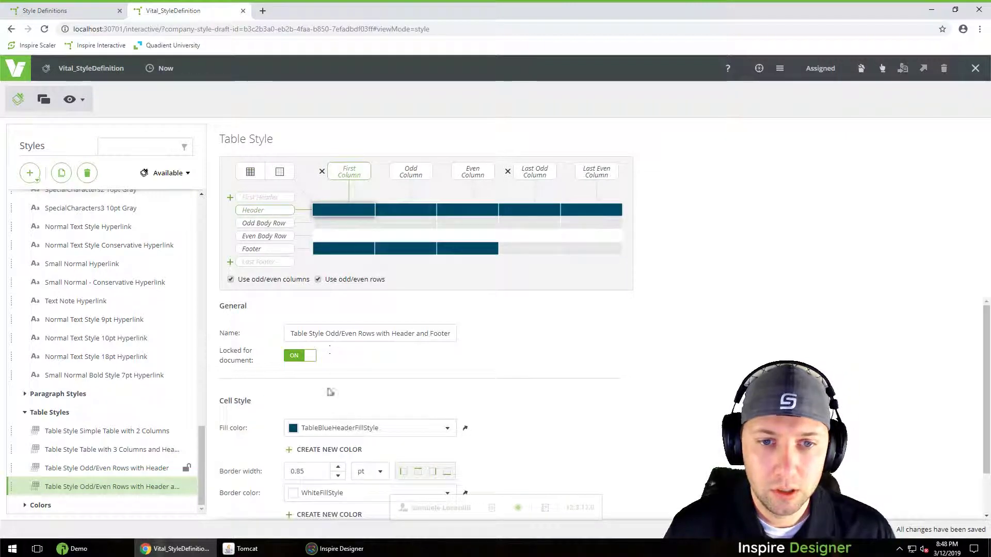
{"action": "left_click", "coordinate": [327, 428]}
{"action": "left_click", "coordinate": [343, 284]}
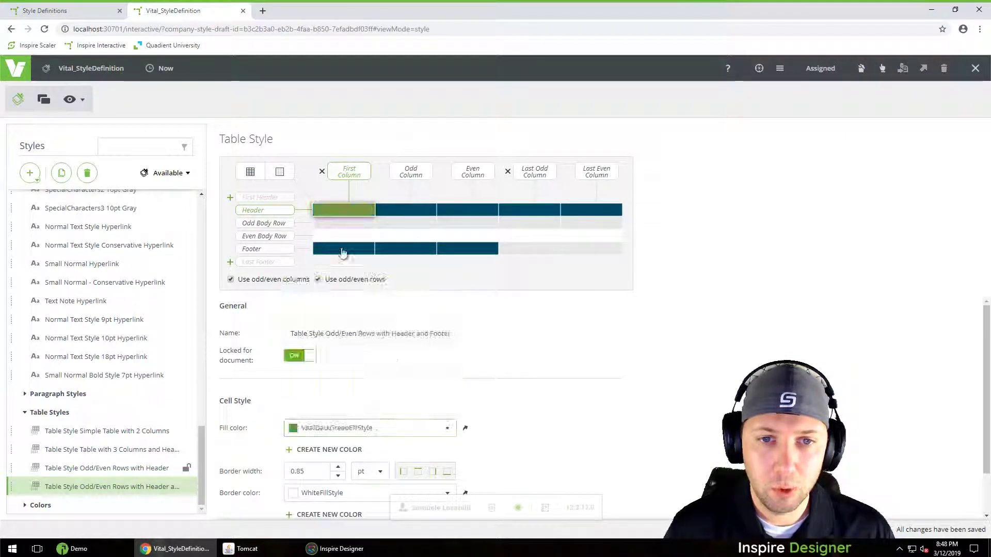
{"action": "left_click", "coordinate": [343, 250]}
{"action": "left_click", "coordinate": [316, 428]}
{"action": "left_click", "coordinate": [317, 336]}
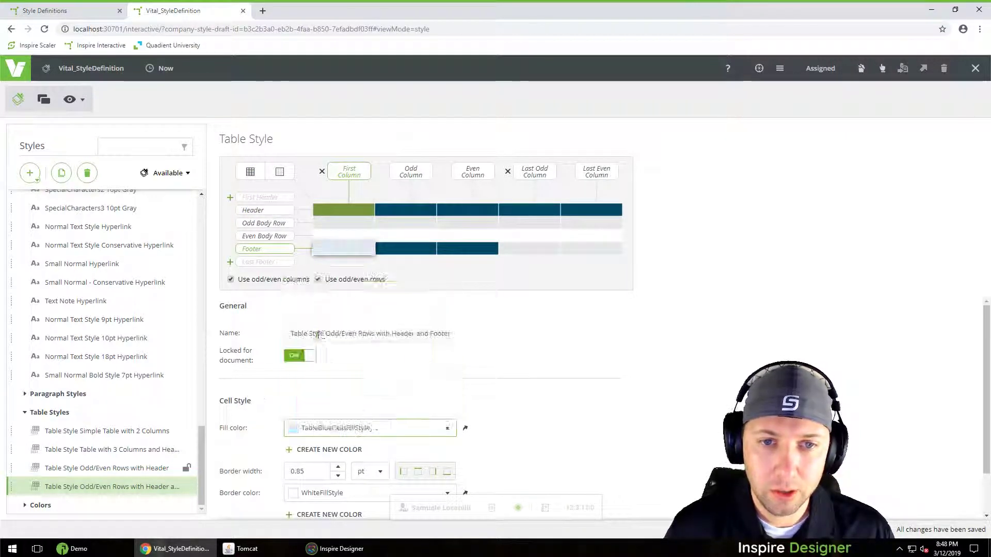
Repeat the impact analysis on Vital_Quote, examine the tables on its first pages and go back to the style definition draft
{"action": "left_click", "coordinate": [762, 69]}
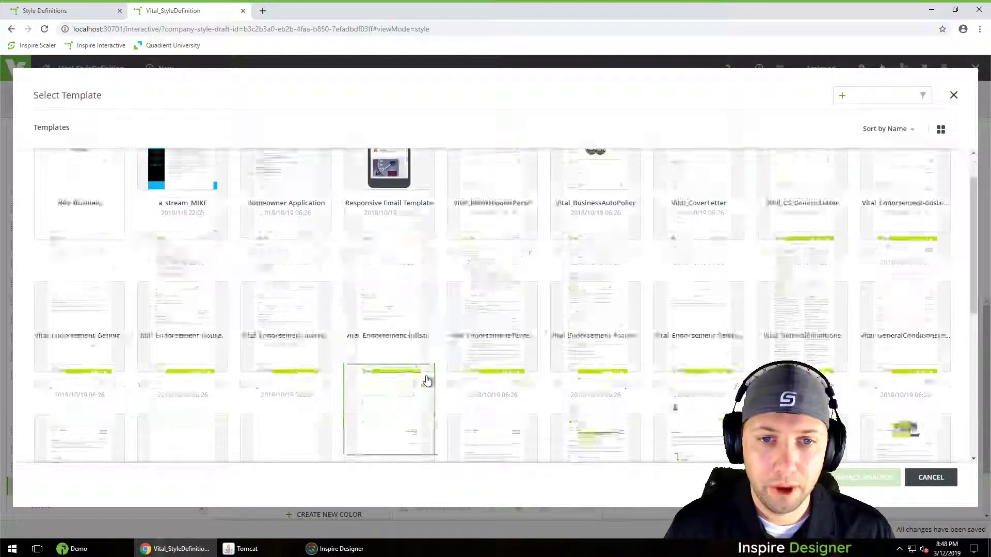
{"action": "scroll", "coordinate": [427, 380], "scroll_direction": "down", "scroll_amount": 3}
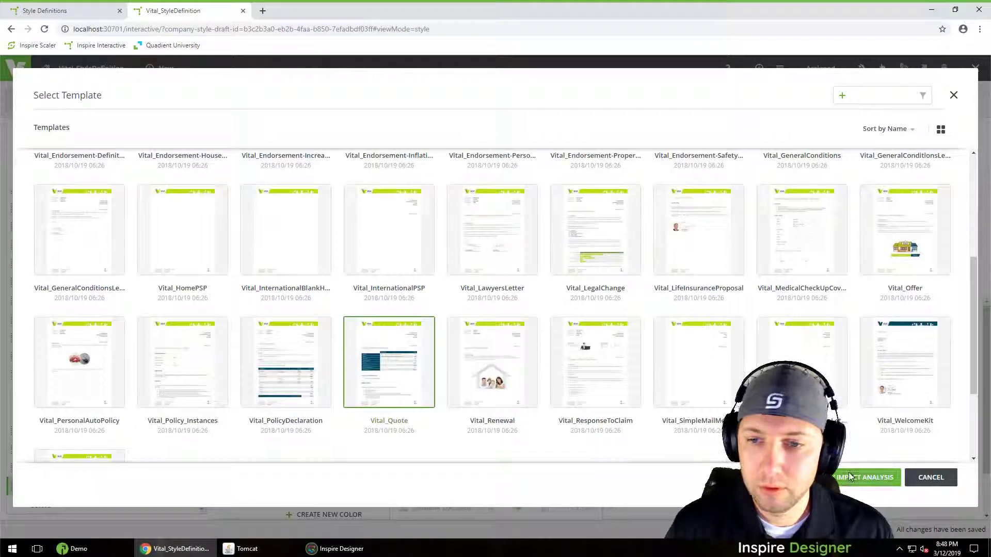
{"action": "left_click", "coordinate": [867, 478]}
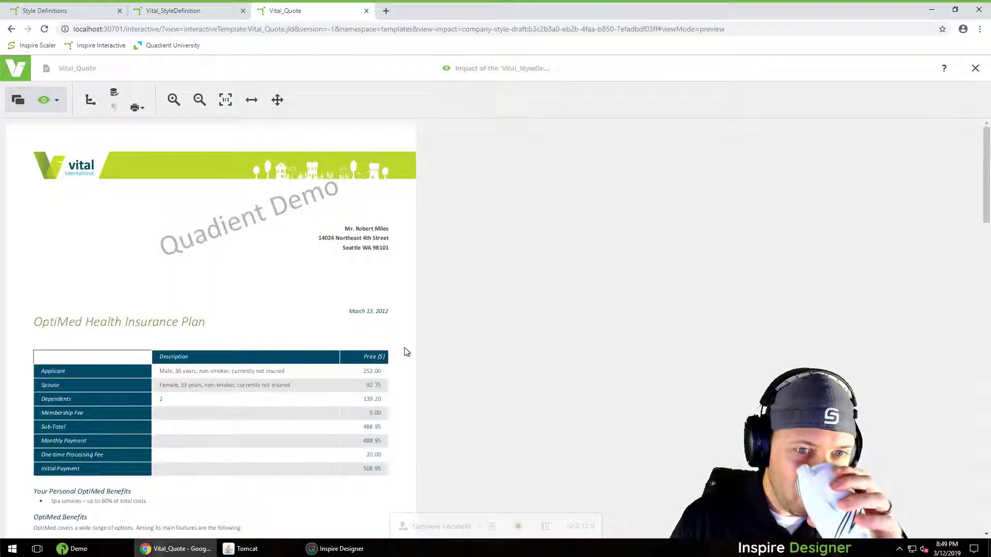
{"action": "scroll", "coordinate": [343, 314], "scroll_direction": "down", "scroll_amount": 7}
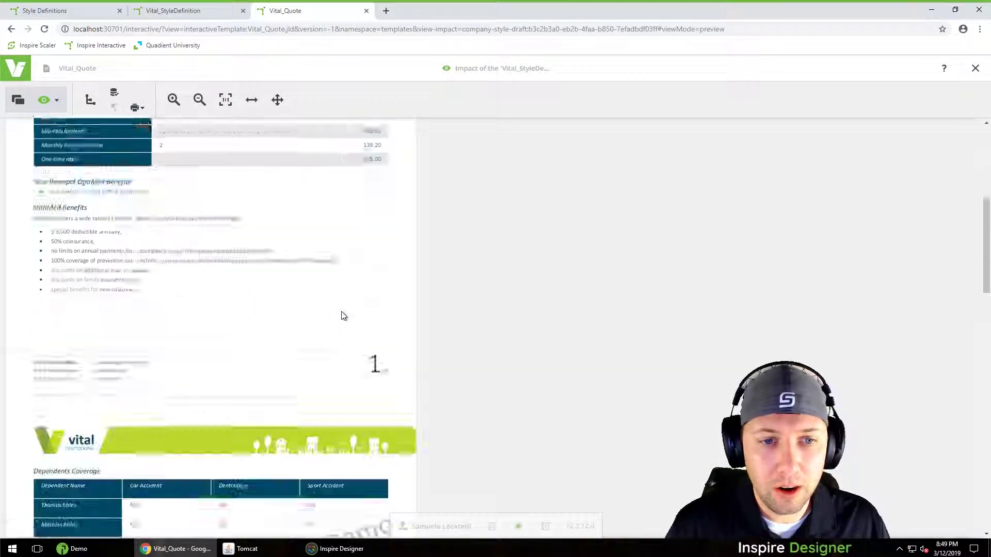
{"action": "left_click", "coordinate": [976, 69]}
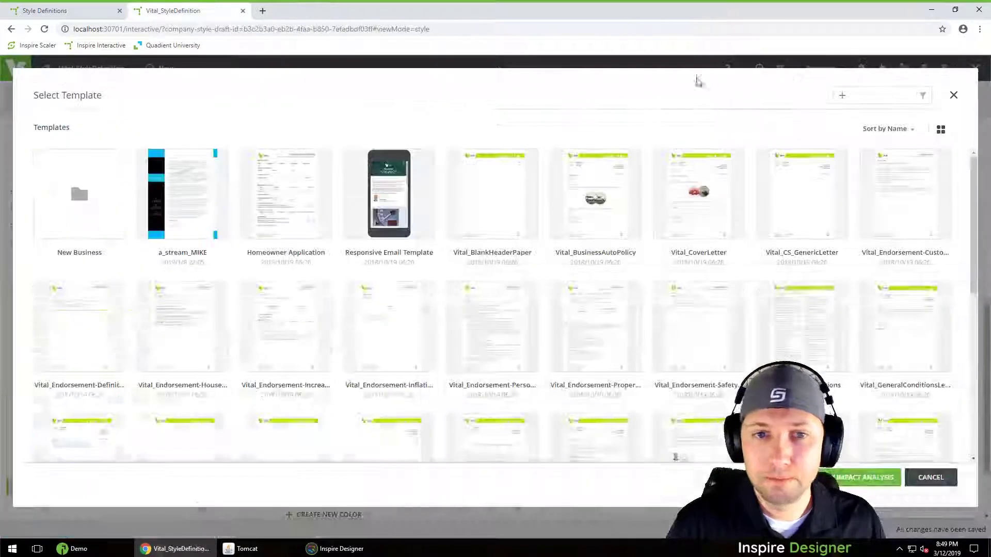
{"action": "left_click", "coordinate": [956, 95]}
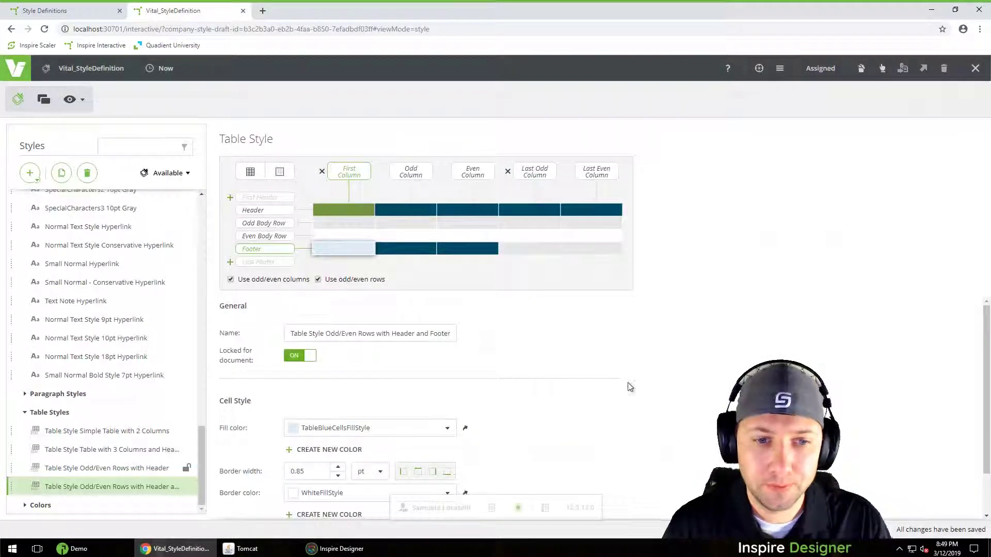
Review the edited table styles and publish the Vital_StyleDefinition draft as a style definition, valid from now and without a message
{"action": "scroll", "coordinate": [653, 387], "scroll_direction": "down", "scroll_amount": 1}
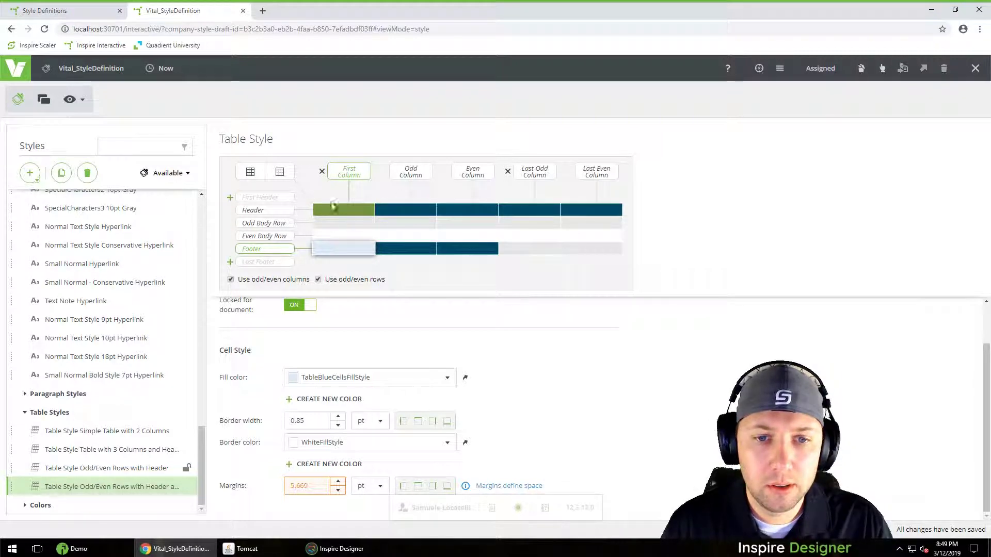
{"action": "left_click", "coordinate": [78, 469]}
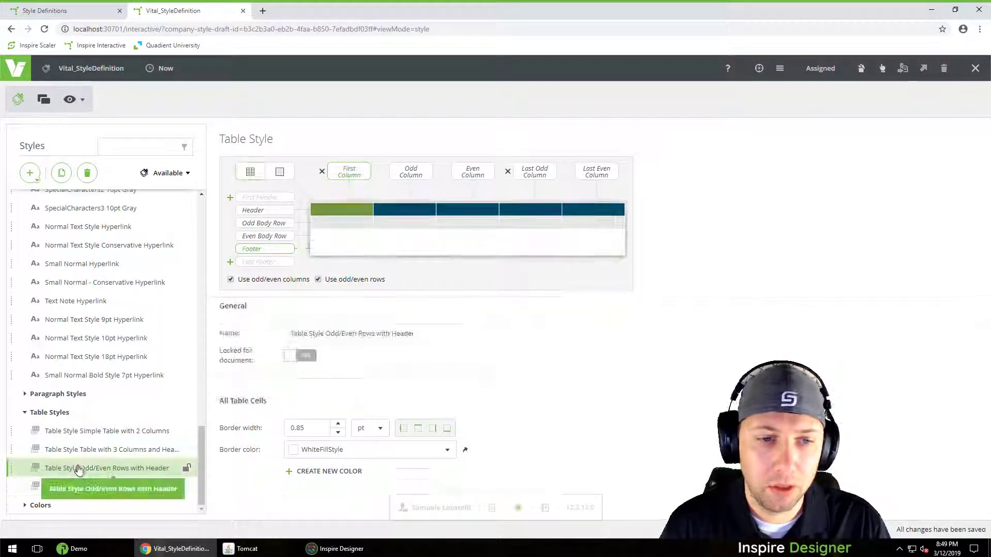
{"action": "left_click", "coordinate": [81, 450]}
{"action": "left_click", "coordinate": [84, 437]}
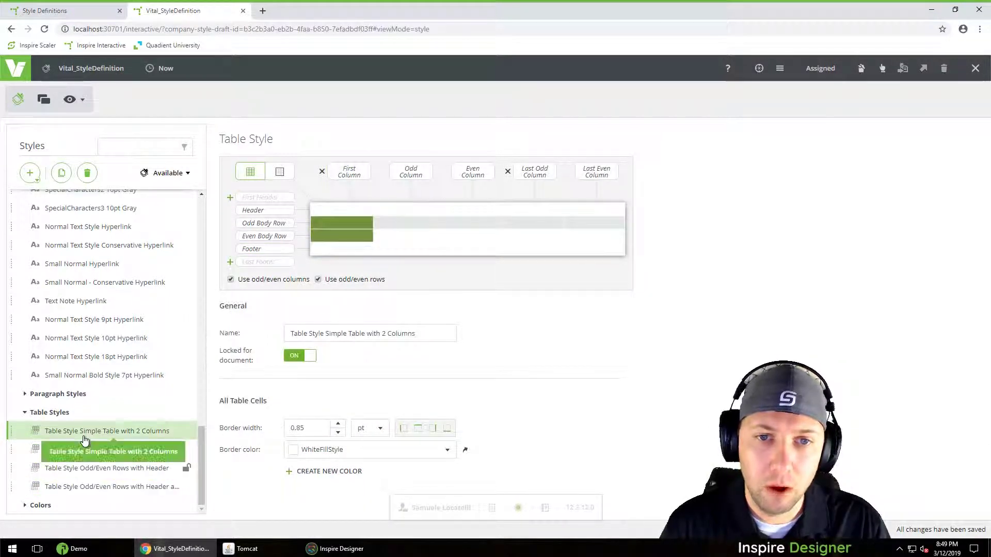
{"action": "left_click", "coordinate": [84, 468]}
{"action": "left_click", "coordinate": [78, 487]}
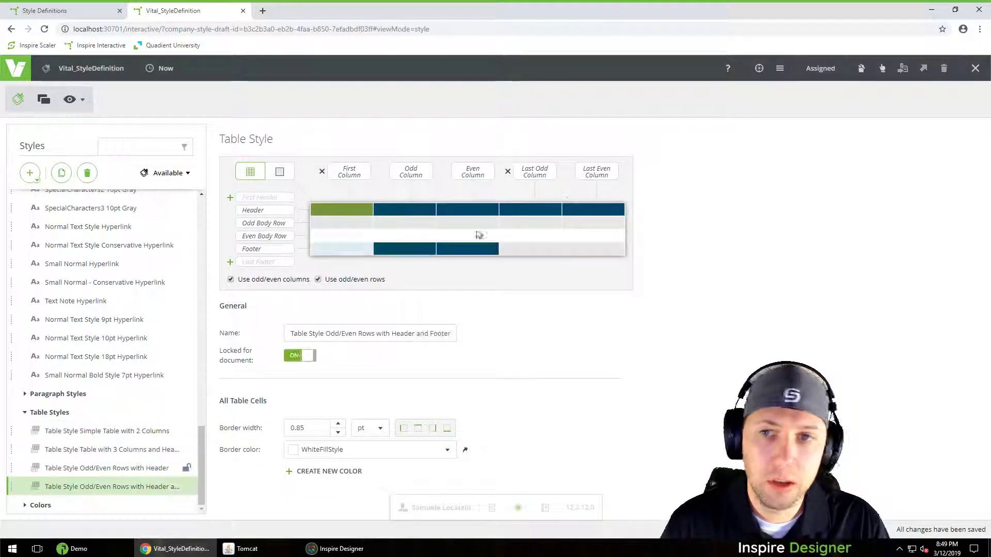
{"action": "left_click", "coordinate": [924, 69]}
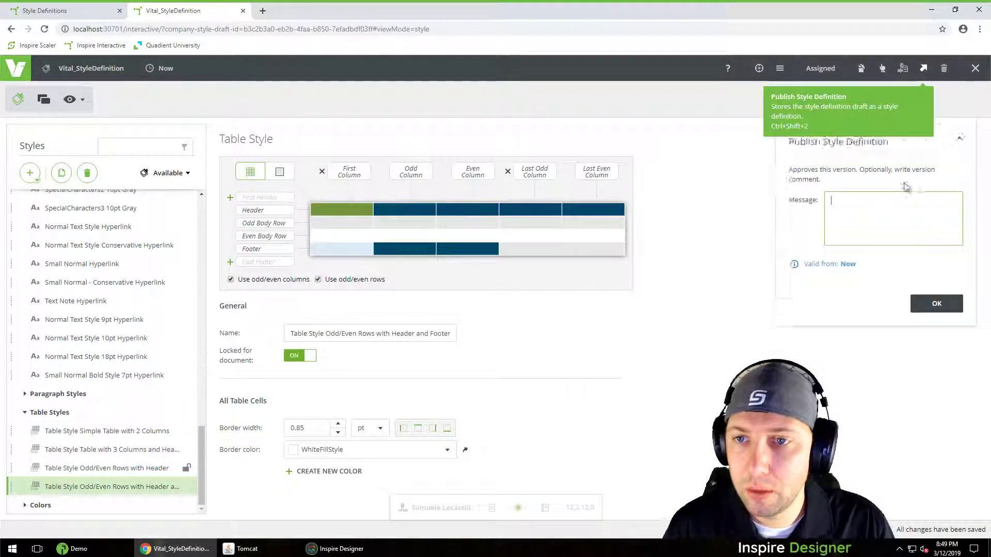
{"action": "left_click", "coordinate": [935, 303]}
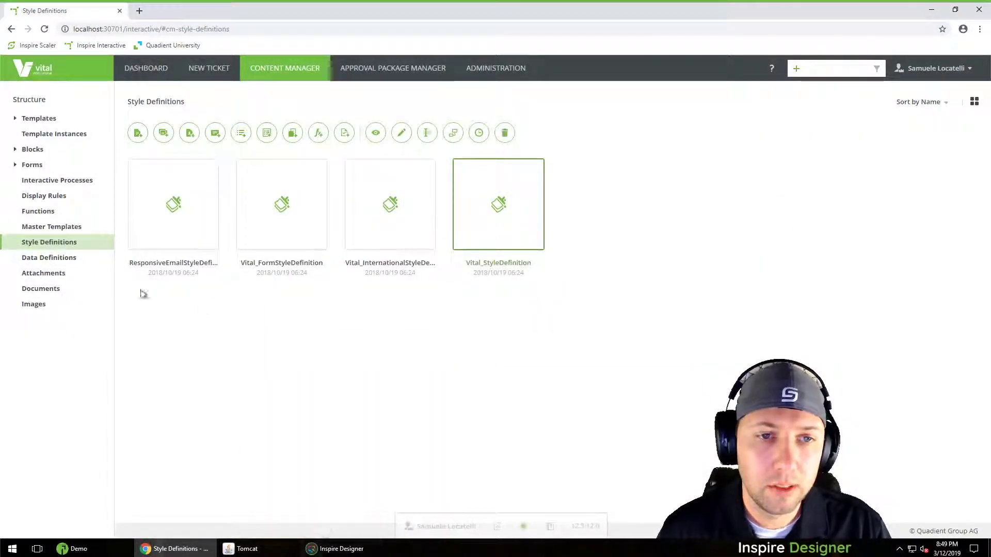
Create a draft of the Vital_Quote template from the Content Manager's templates
{"action": "left_click", "coordinate": [52, 119]}
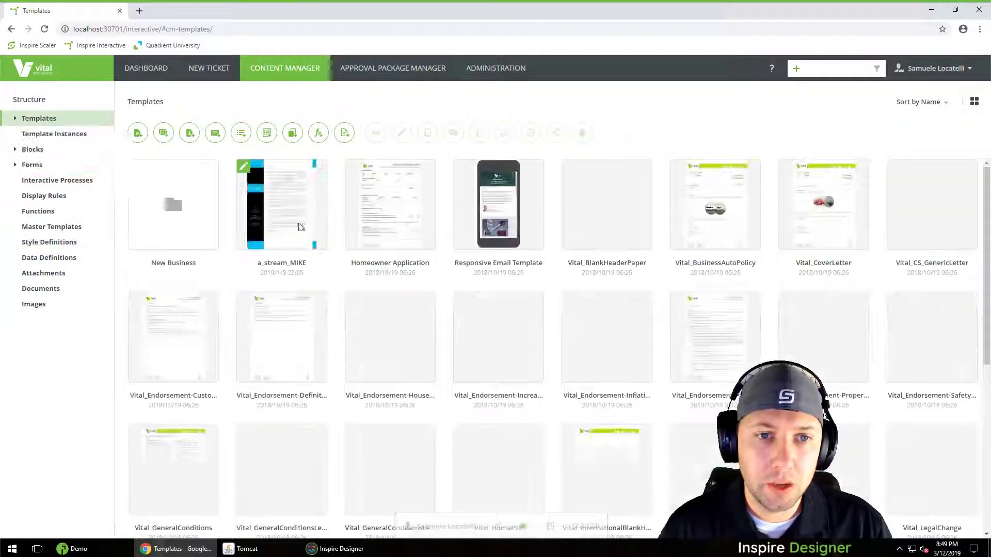
{"action": "scroll", "coordinate": [449, 392], "scroll_direction": "down", "scroll_amount": 4}
{"action": "scroll", "coordinate": [449, 392], "scroll_direction": "down", "scroll_amount": 2}
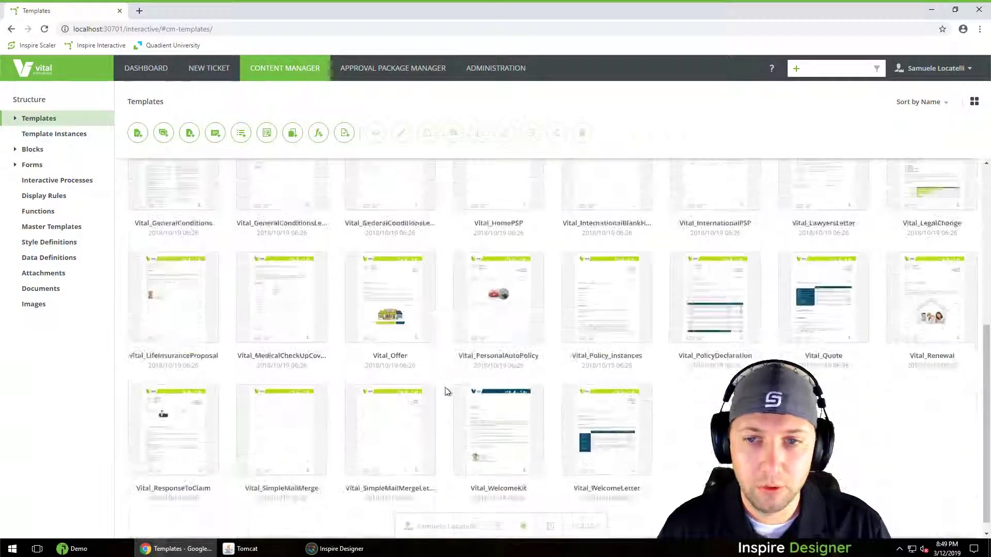
{"action": "left_click", "coordinate": [817, 292]}
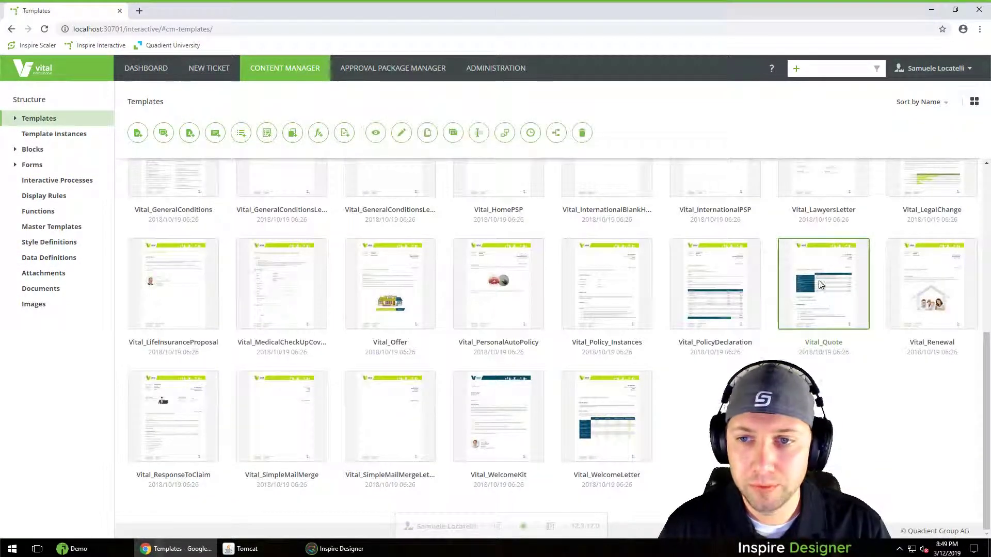
{"action": "right_click", "coordinate": [820, 284]}
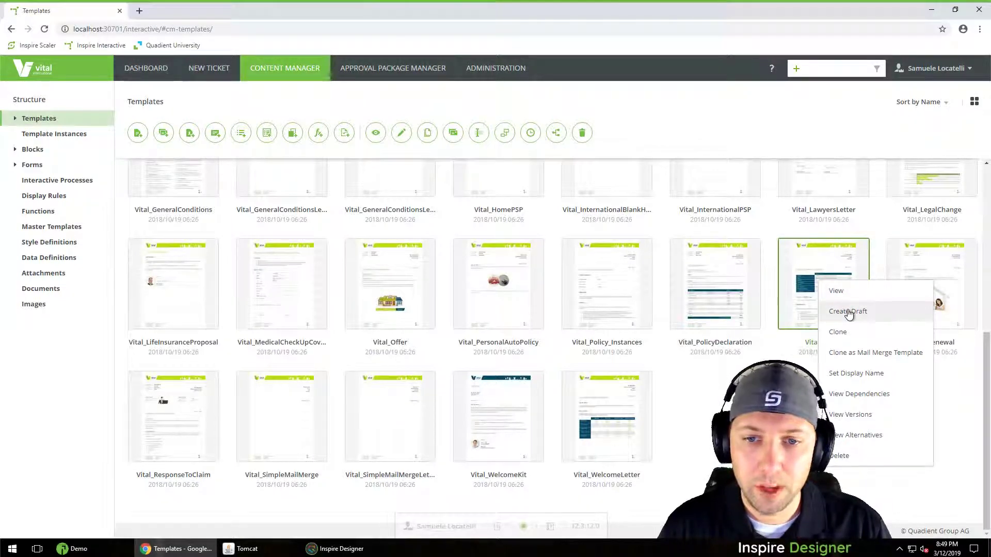
{"action": "left_click", "coordinate": [849, 312]}
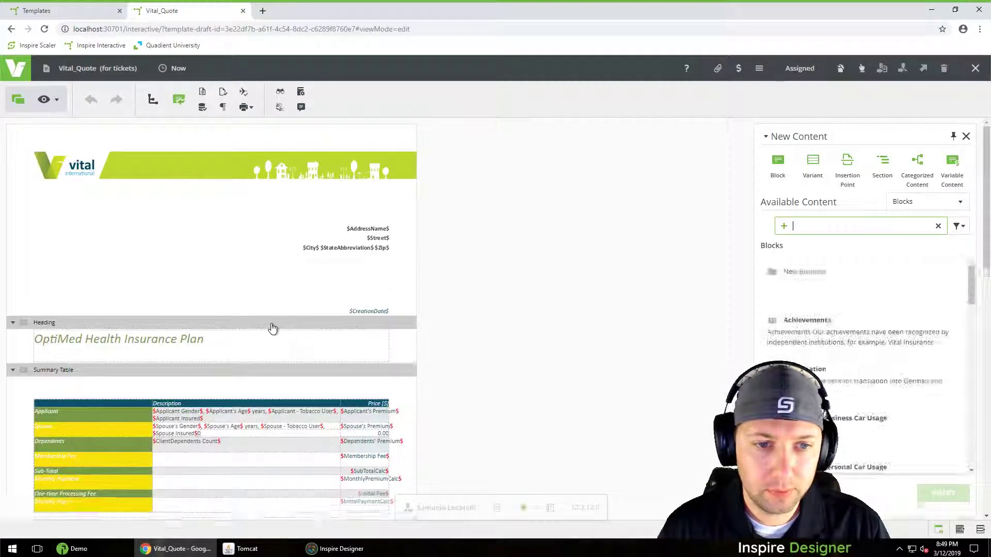
Inspect the Vital_Quote draft's summary table in edit and preview modes, and delete the draft
{"action": "scroll", "coordinate": [272, 328], "scroll_direction": "down", "scroll_amount": 3}
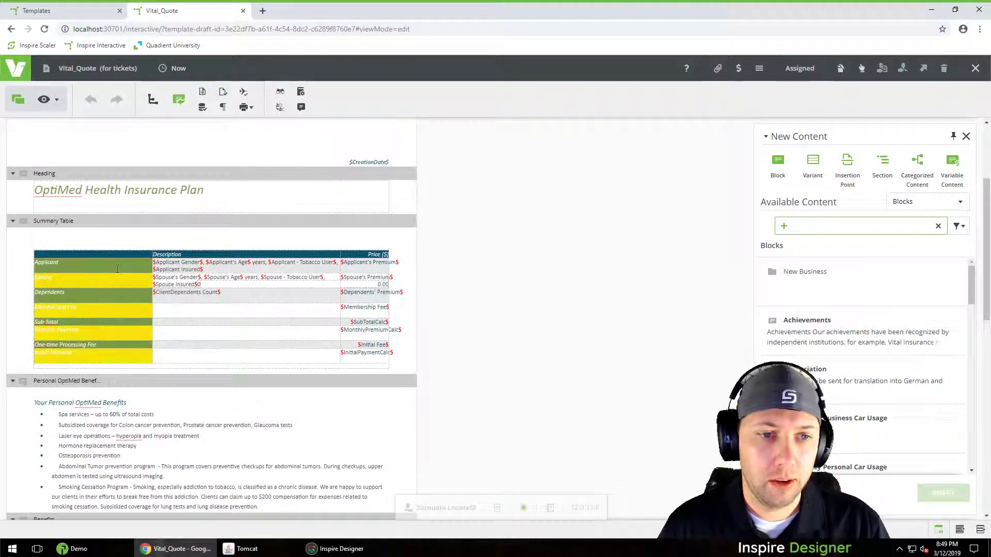
{"action": "left_click", "coordinate": [44, 101]}
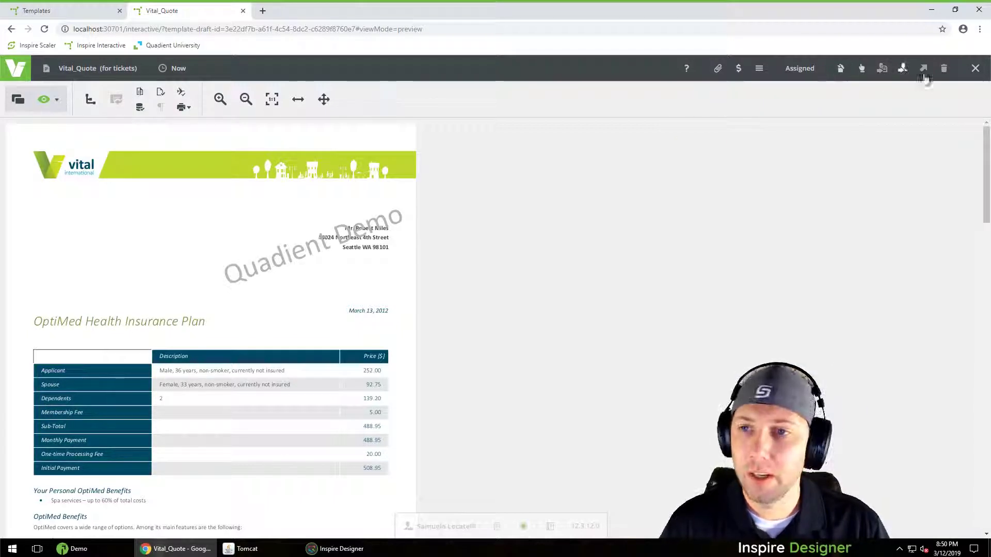
{"action": "left_click", "coordinate": [940, 72]}
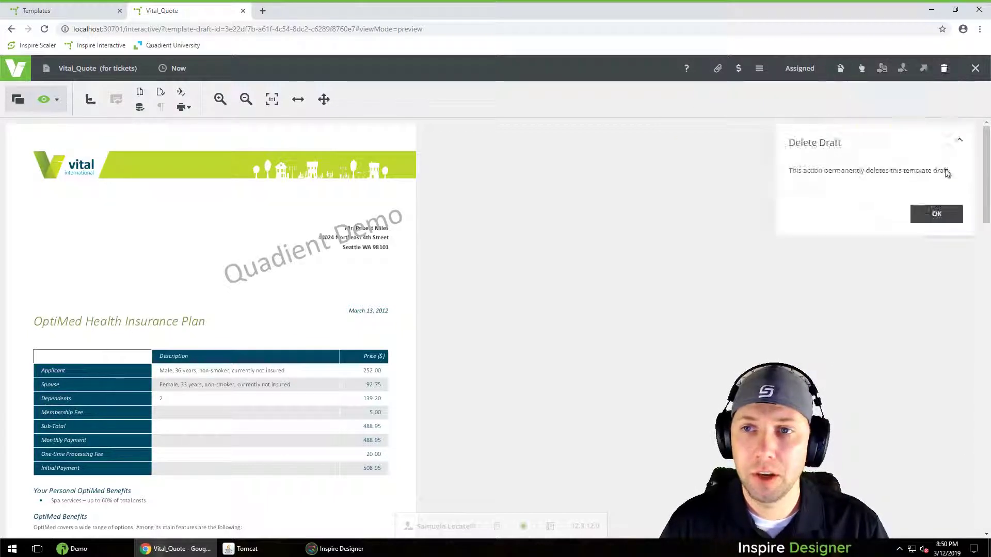
{"action": "left_click", "coordinate": [938, 217]}
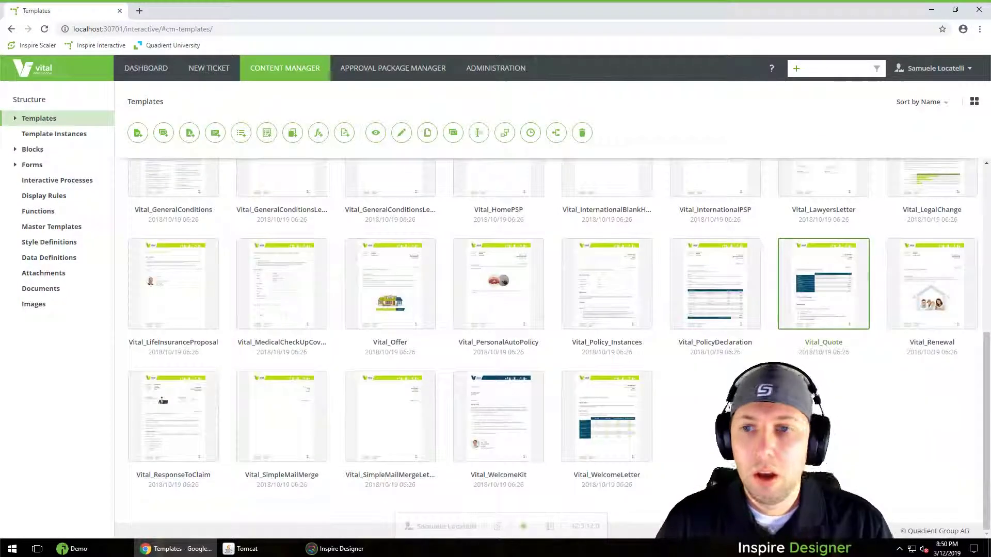
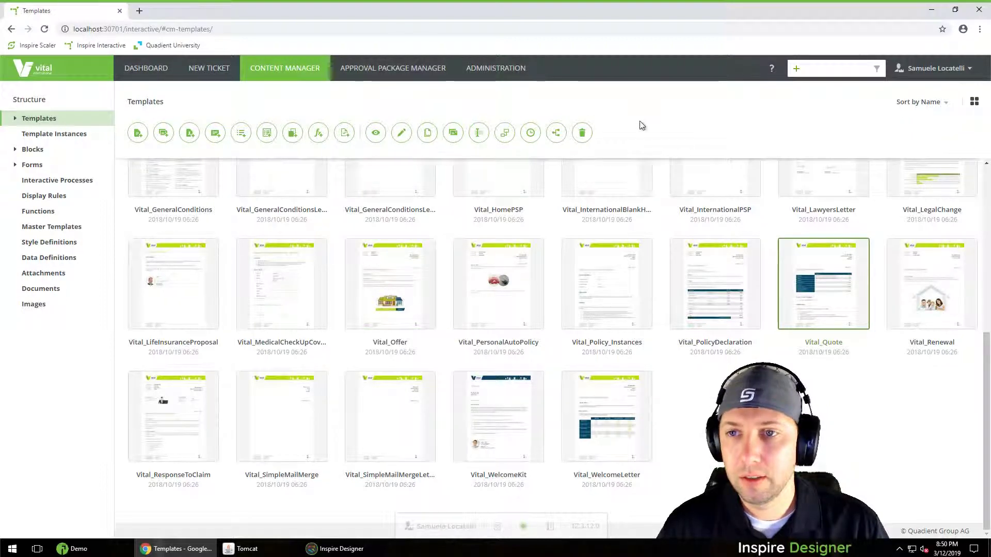
Switch the session from the current account to another demo user
{"action": "left_click", "coordinate": [955, 70]}
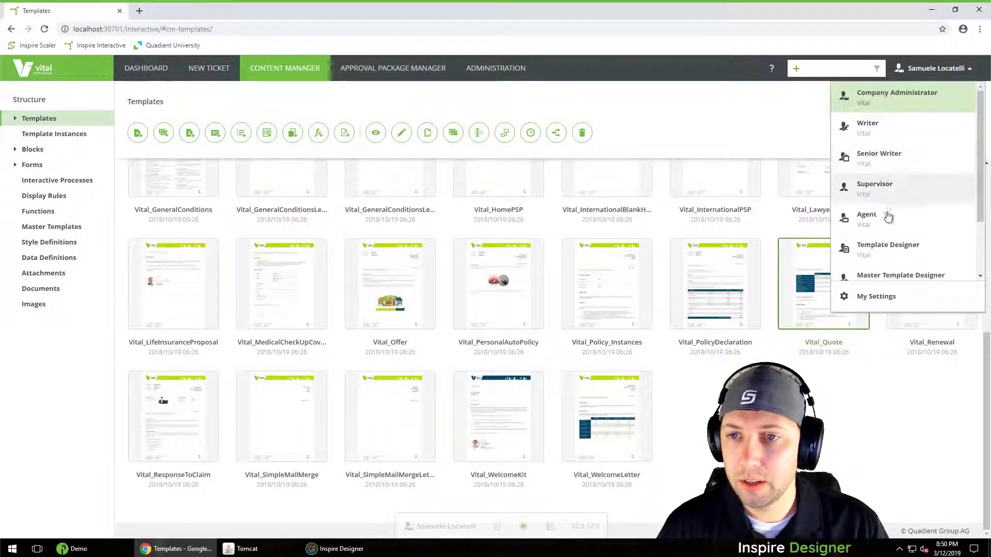
{"action": "left_click", "coordinate": [874, 225]}
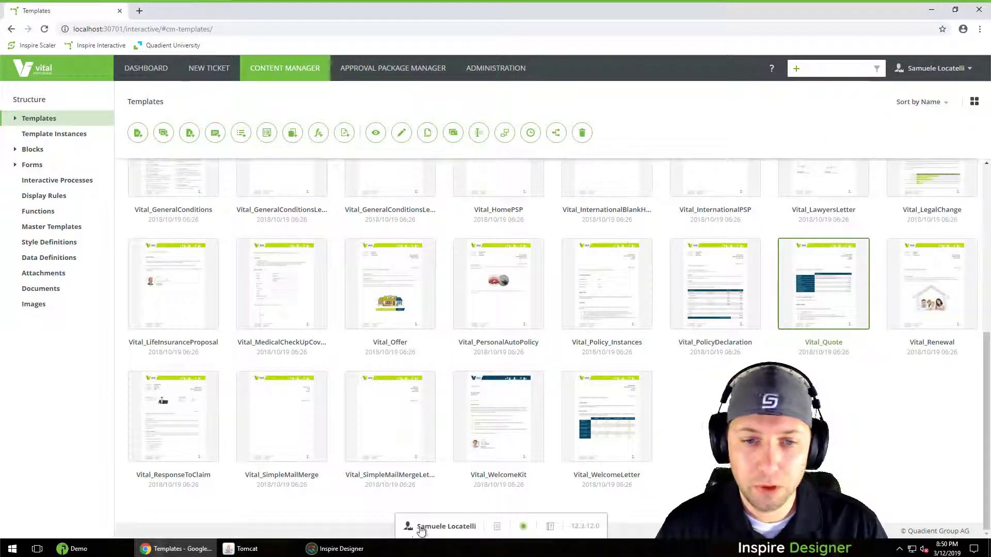
{"action": "left_click", "coordinate": [445, 526]}
{"action": "left_click", "coordinate": [451, 313]}
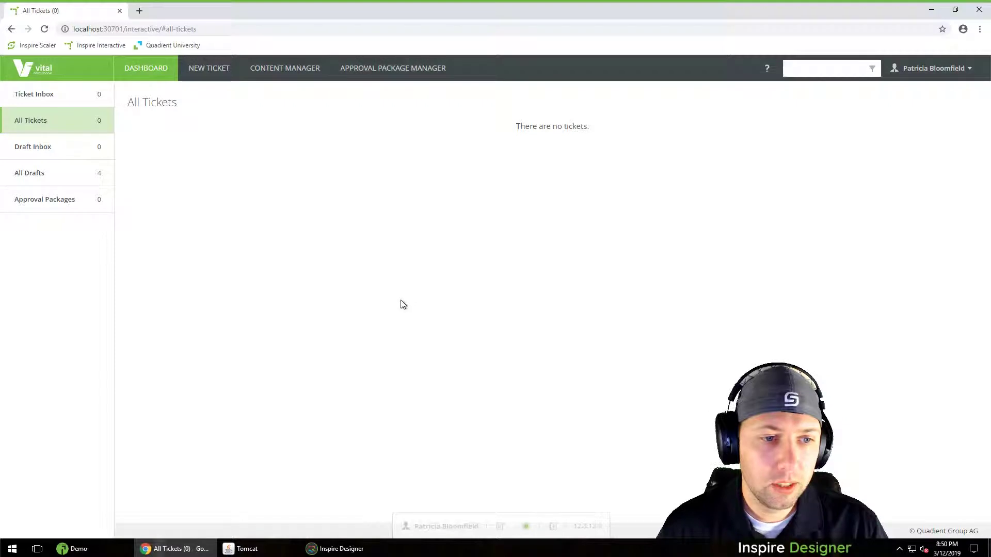
Open the existing draft of the a_stream_MIKE template from the Content Manager's templates
{"action": "left_click", "coordinate": [281, 71]}
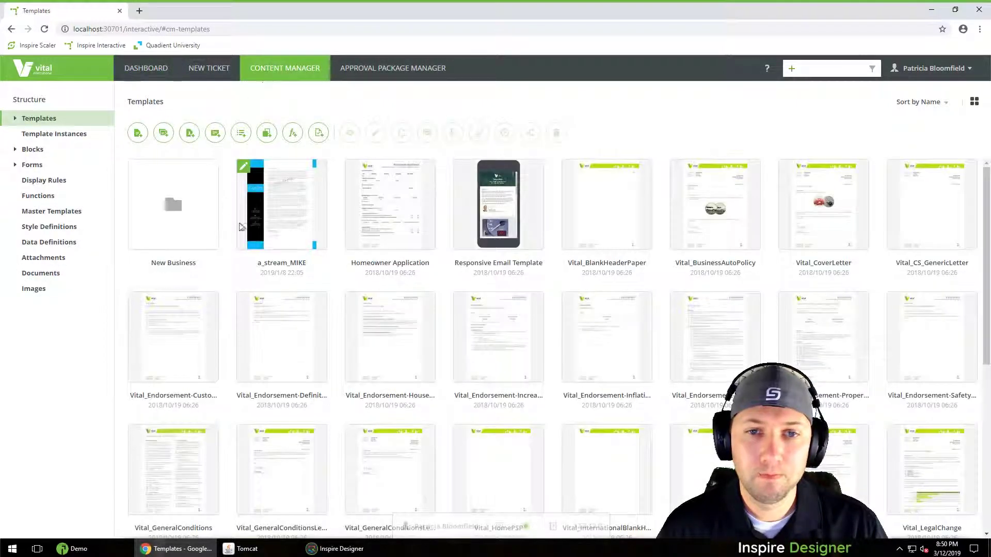
{"action": "right_click", "coordinate": [279, 199]}
{"action": "left_click", "coordinate": [303, 225]}
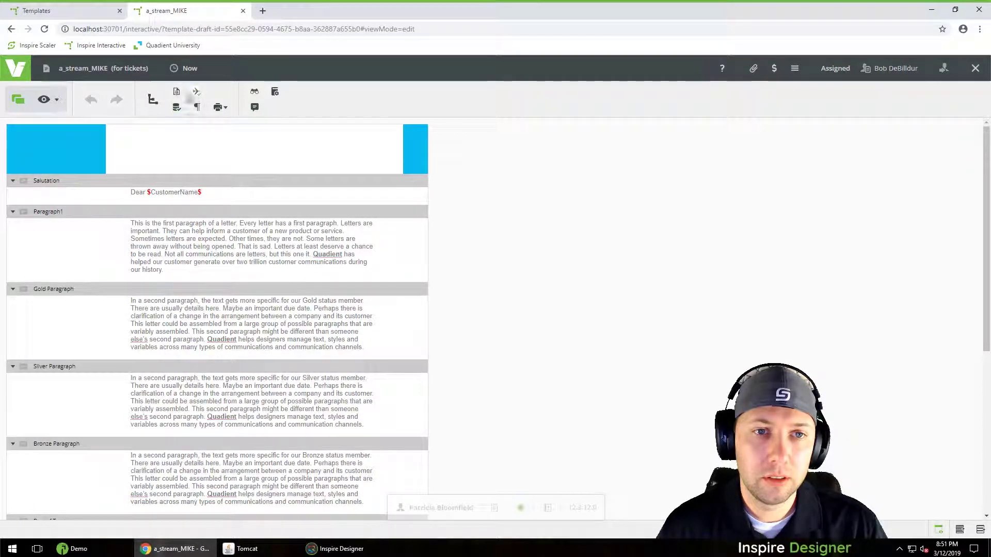
Translate Paragraph1's first sentence, "This is the first paragraph of a letter.", in the Text Assistant with the mymemoryTranslateEN-ES action
{"action": "left_click", "coordinate": [275, 93]}
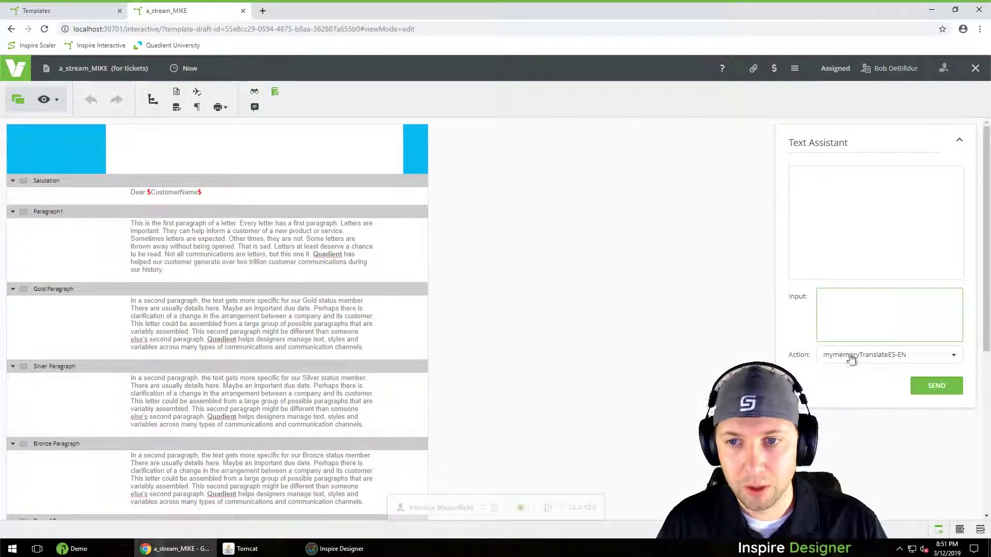
{"action": "left_click", "coordinate": [853, 357]}
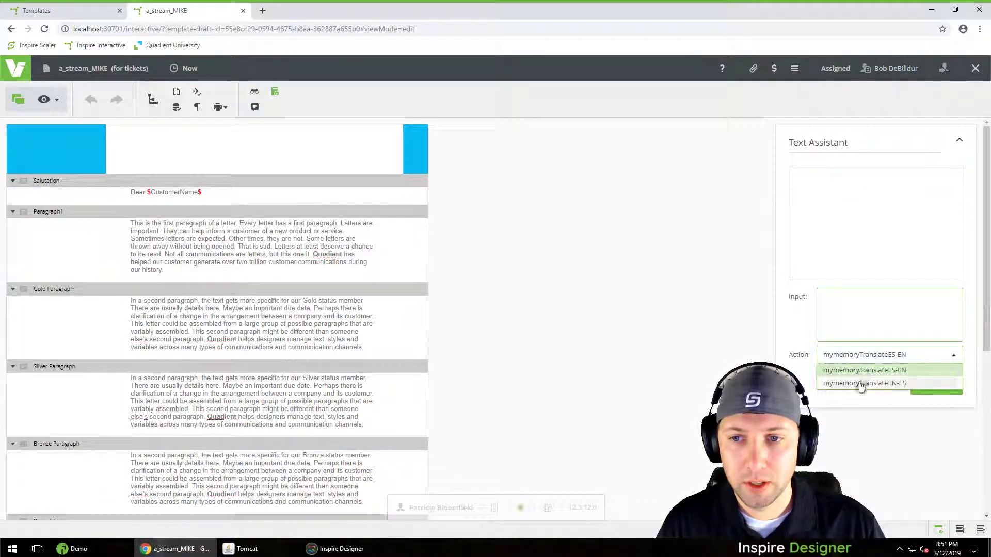
{"action": "left_click", "coordinate": [856, 384]}
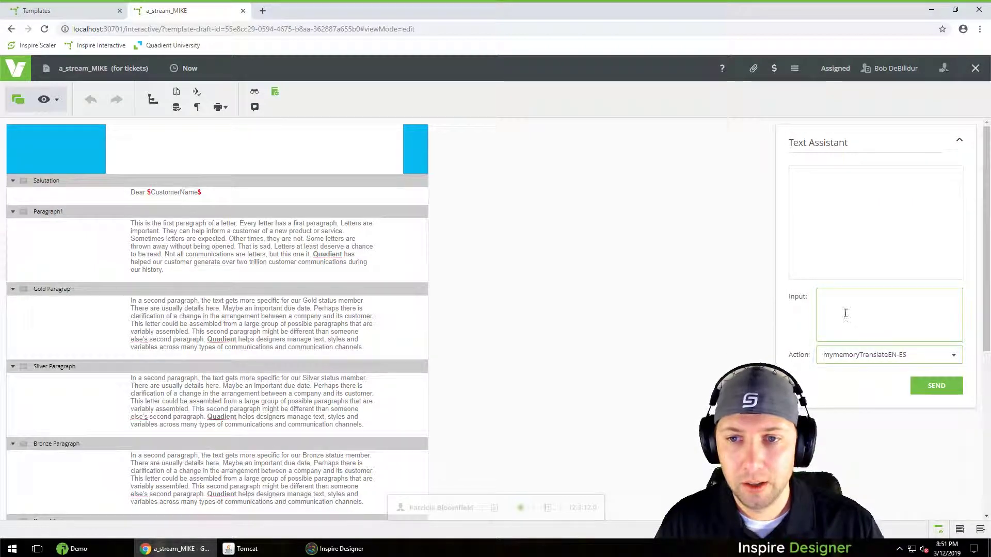
{"action": "left_click_drag", "start_coordinate": [131, 223], "coordinate": [888, 308]}
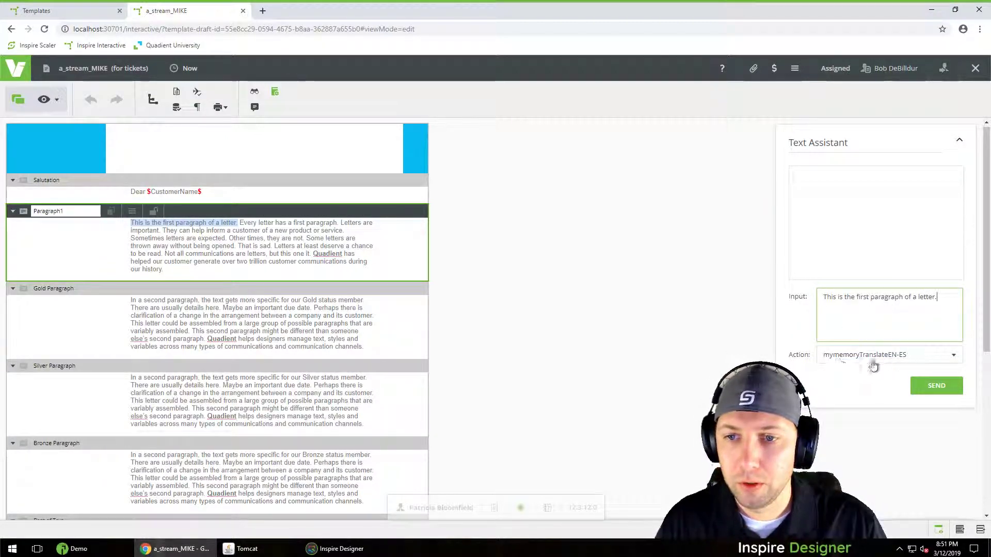
{"action": "left_click", "coordinate": [936, 386]}
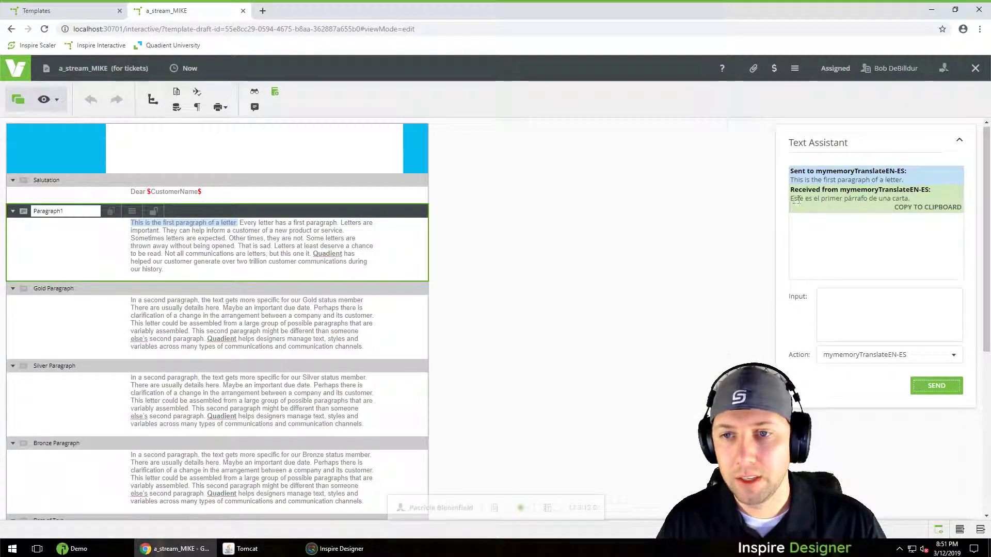
Copy the Spanish translation from the Text Assistant to the clipboard and try to place the cursor in Paragraph1's first sentence
{"action": "left_click_drag", "start_coordinate": [791, 200], "coordinate": [908, 198]}
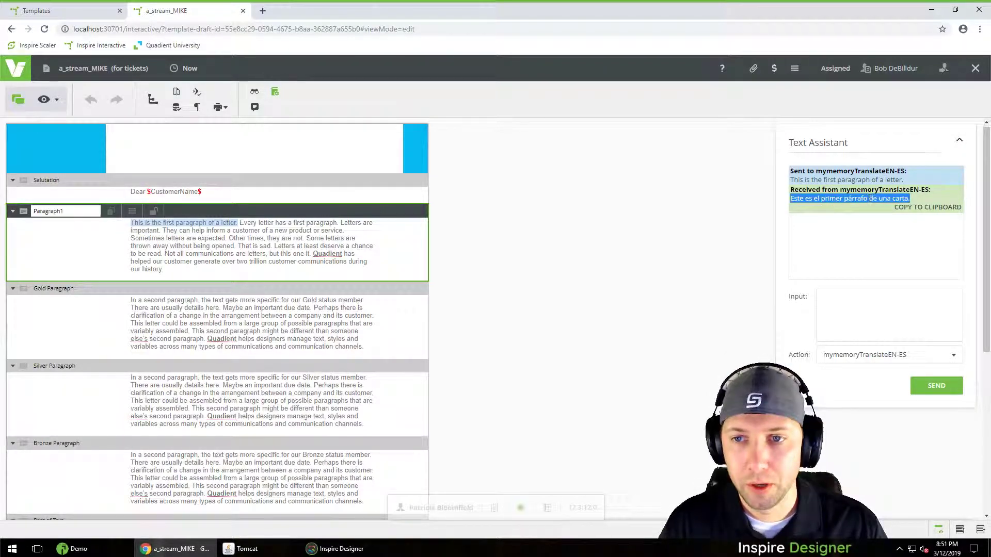
{"action": "mouse_move", "coordinate": [851, 362]}
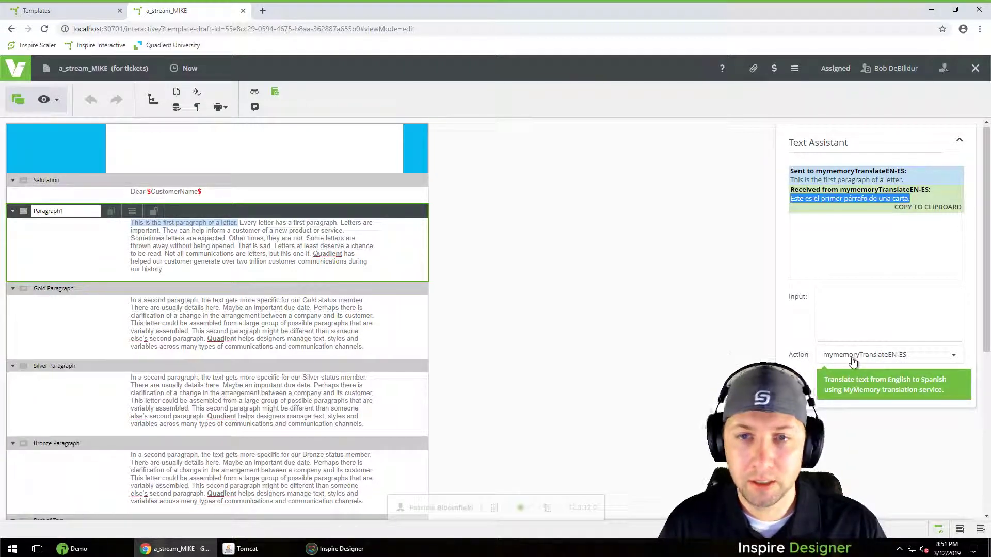
{"action": "left_click", "coordinate": [925, 208]}
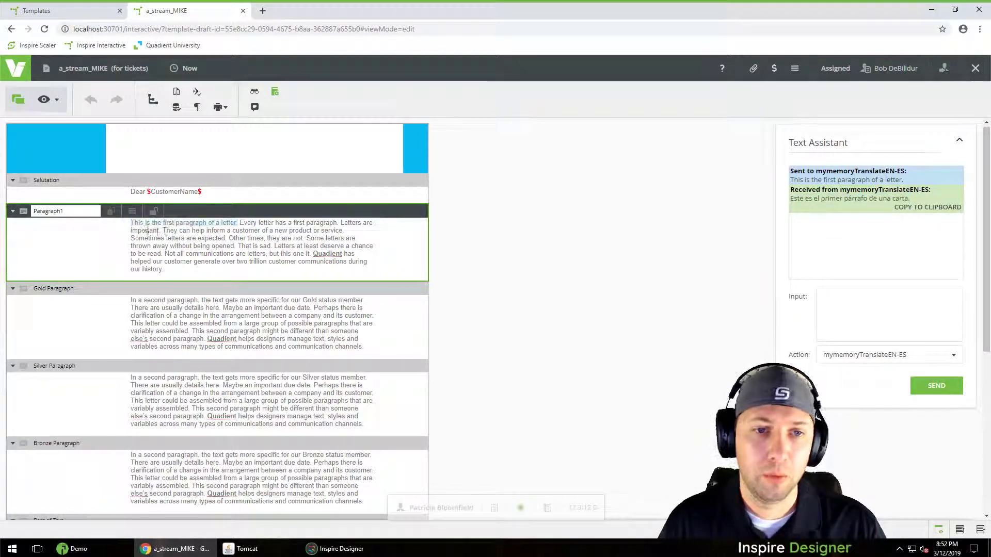
{"action": "left_click", "coordinate": [143, 224]}
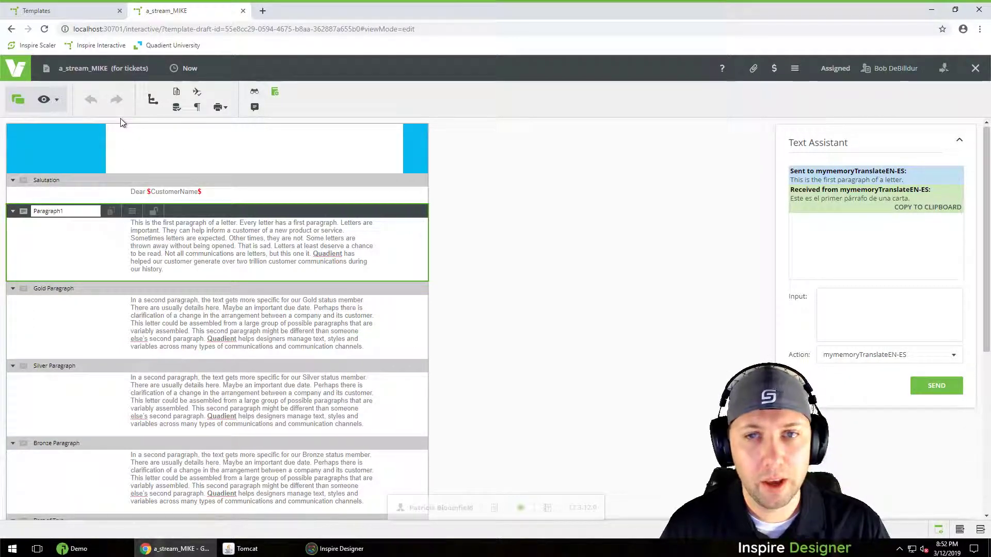
Review the draft's template properties: languages, categorization, attributes, dependencies, ticket and general settings
{"action": "left_click", "coordinate": [794, 71]}
{"action": "left_click", "coordinate": [637, 195]}
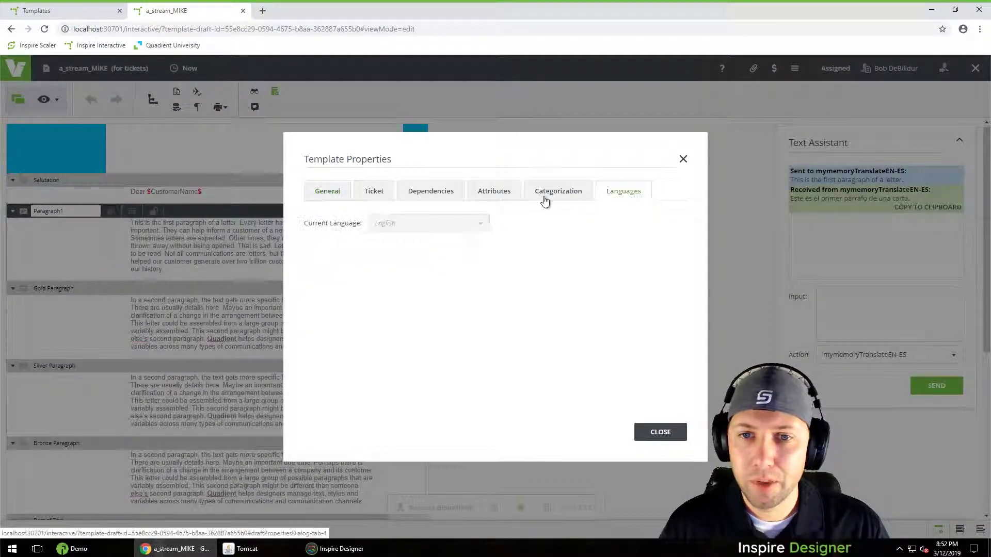
{"action": "left_click", "coordinate": [545, 199]}
{"action": "left_click", "coordinate": [501, 199]}
{"action": "left_click", "coordinate": [417, 194]}
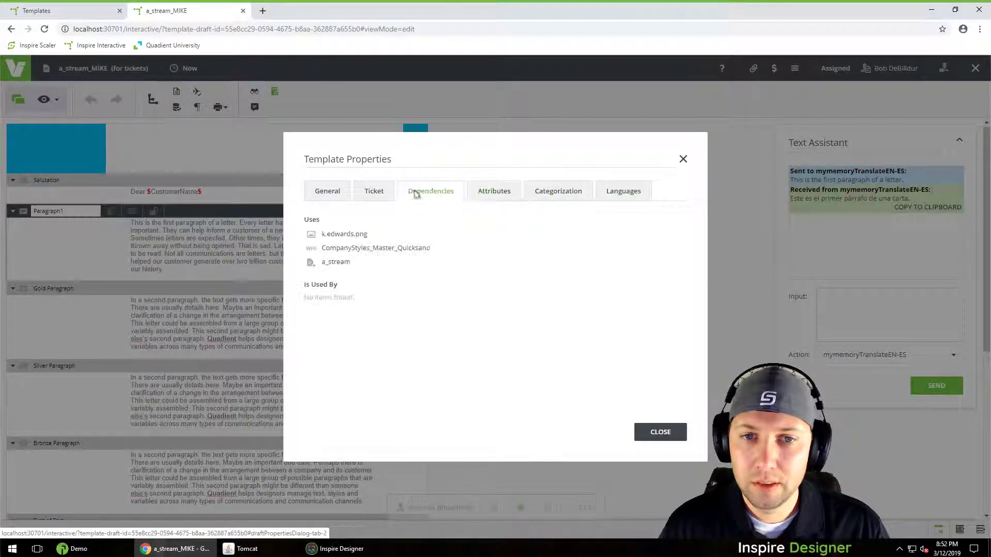
{"action": "left_click", "coordinate": [374, 194]}
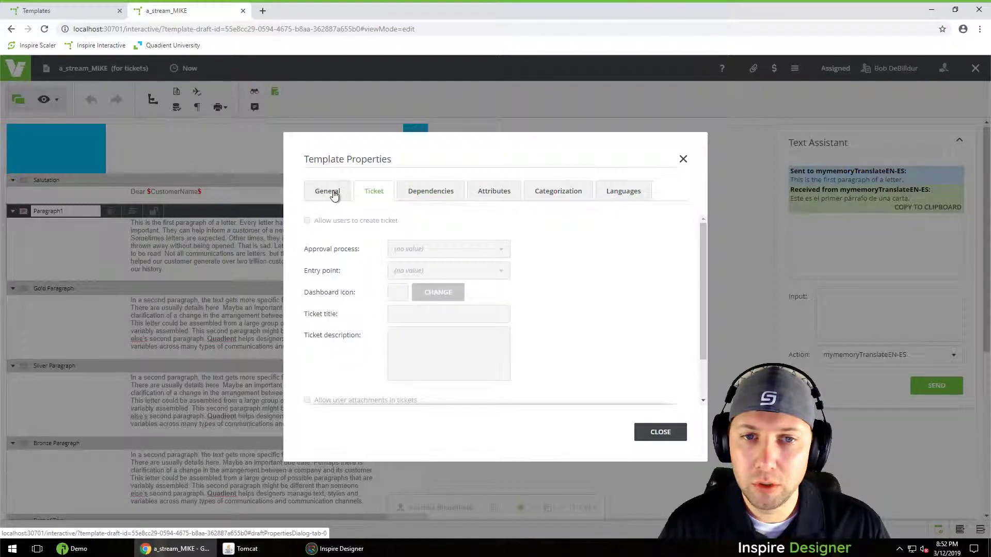
{"action": "left_click", "coordinate": [334, 195]}
{"action": "left_click", "coordinate": [683, 159]}
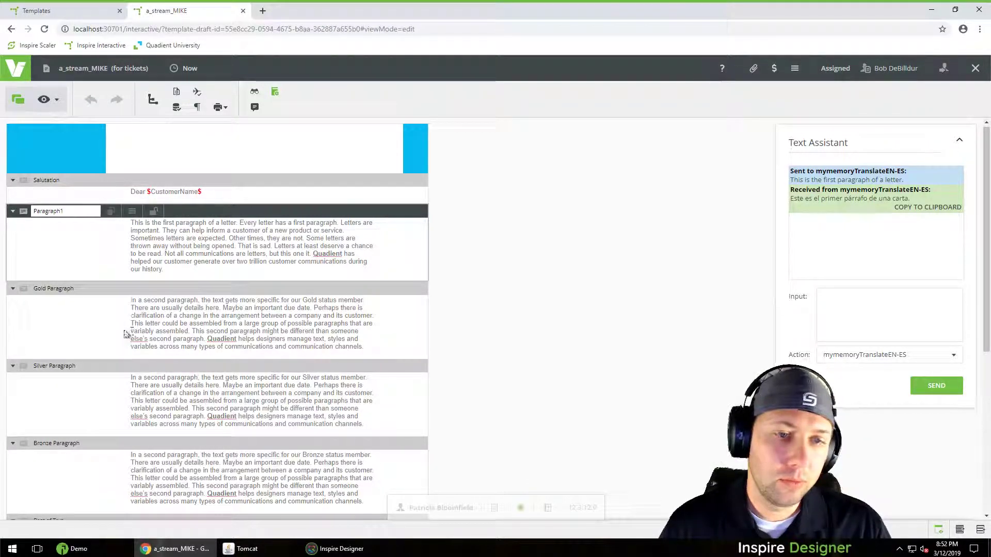
Check the context commands available on the Rest of Text block and close the Text Assistant
{"action": "left_click", "coordinate": [185, 264]}
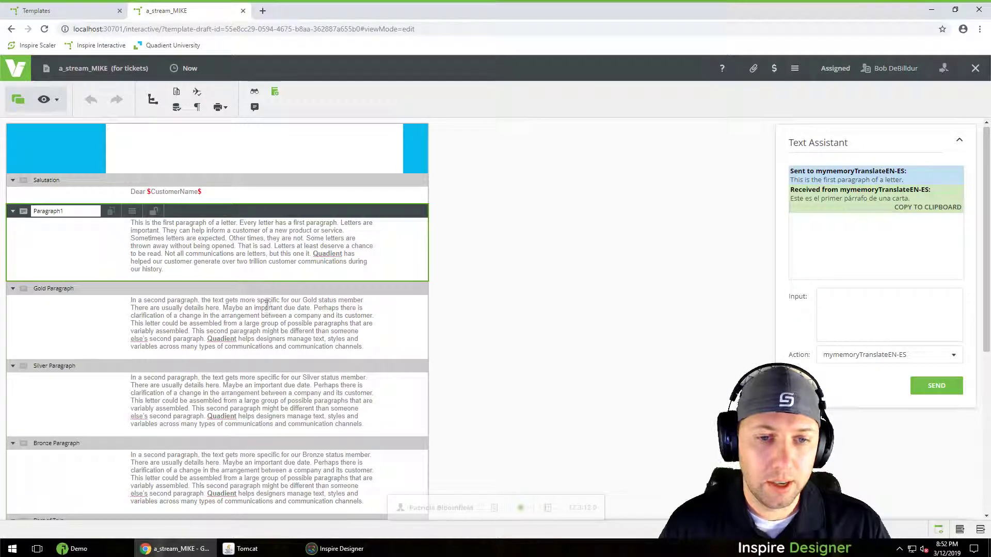
{"action": "scroll", "coordinate": [266, 310], "scroll_direction": "down", "scroll_amount": 3}
{"action": "scroll", "coordinate": [265, 313], "scroll_direction": "down", "scroll_amount": 2}
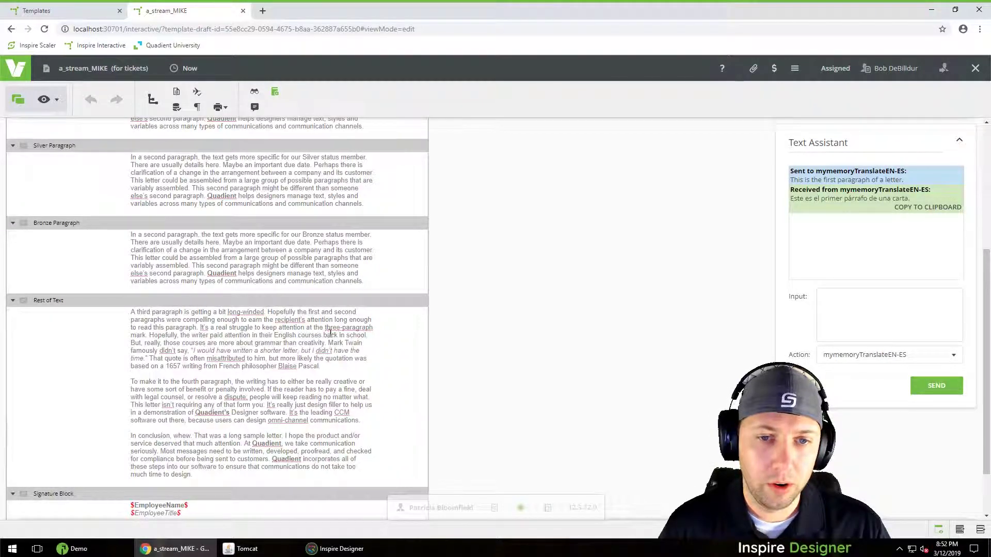
{"action": "right_click", "coordinate": [286, 320]}
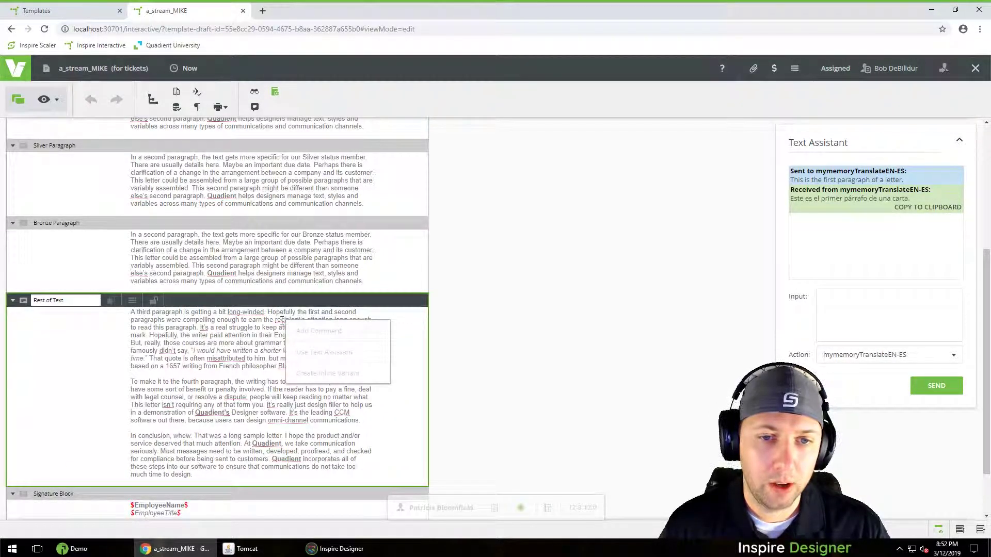
{"action": "right_click", "coordinate": [258, 314]}
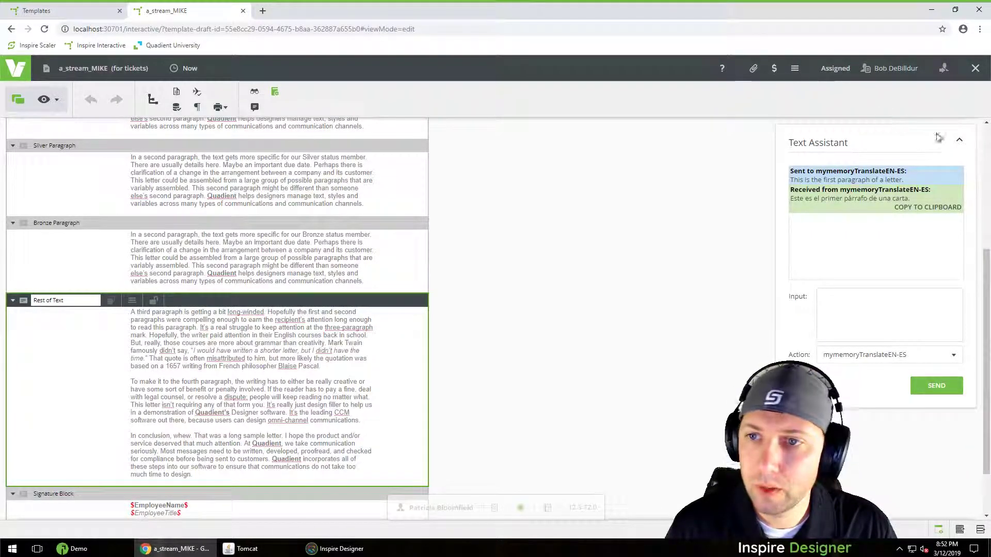
{"action": "left_click", "coordinate": [958, 141]}
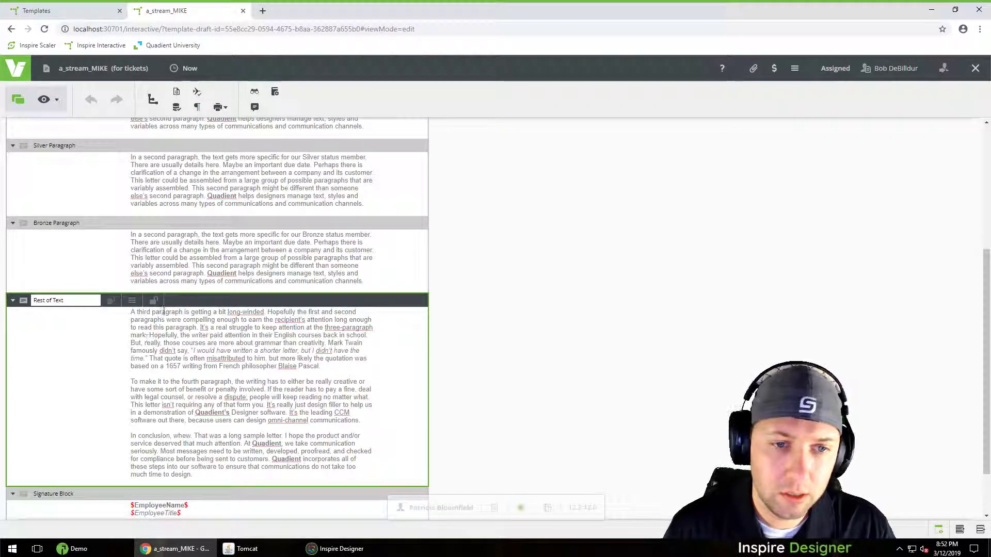
Try to select the first sentence of Paragraph1 for editing
{"action": "left_click", "coordinate": [193, 229]}
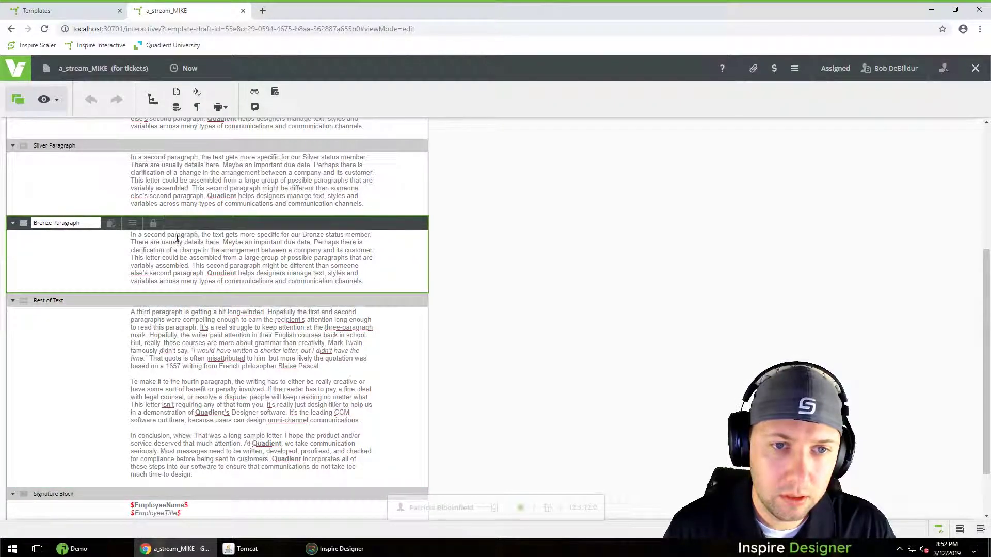
{"action": "scroll", "coordinate": [180, 236], "scroll_direction": "up", "scroll_amount": 5}
{"action": "left_click", "coordinate": [153, 226]}
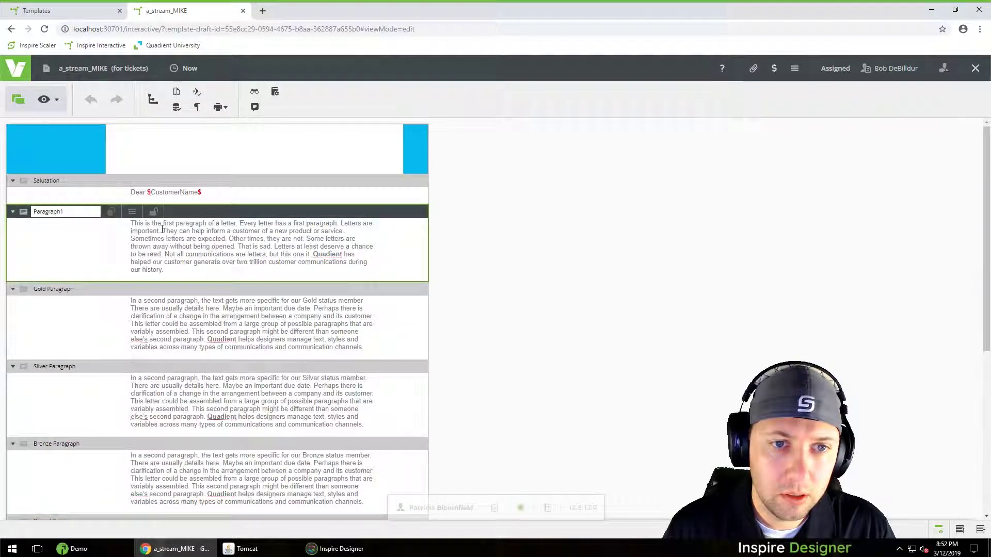
{"action": "left_click_drag", "start_coordinate": [132, 225], "coordinate": [228, 228]}
{"action": "left_click", "coordinate": [224, 229]}
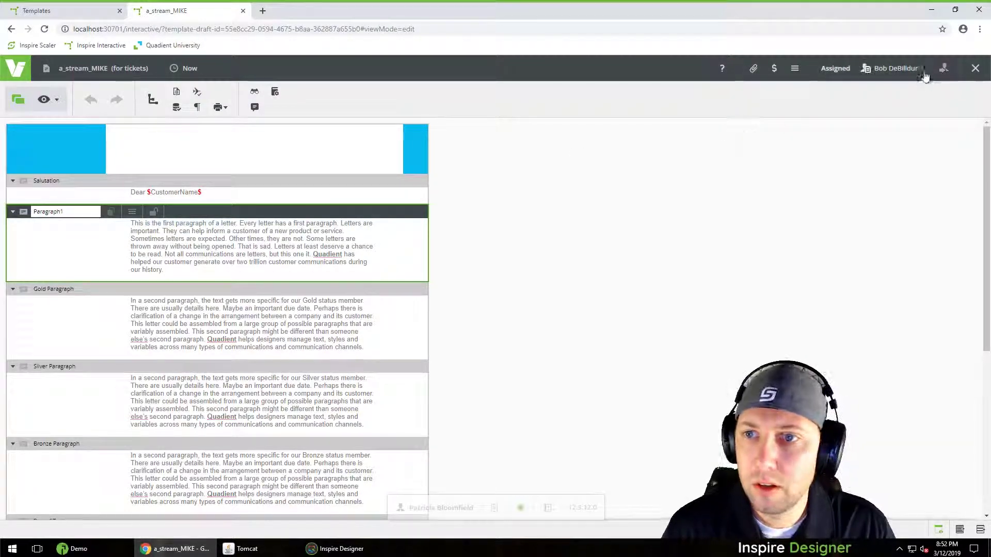
Preview the a_stream_MIKE letter, return to edit mode and close the draft
{"action": "left_click", "coordinate": [49, 103]}
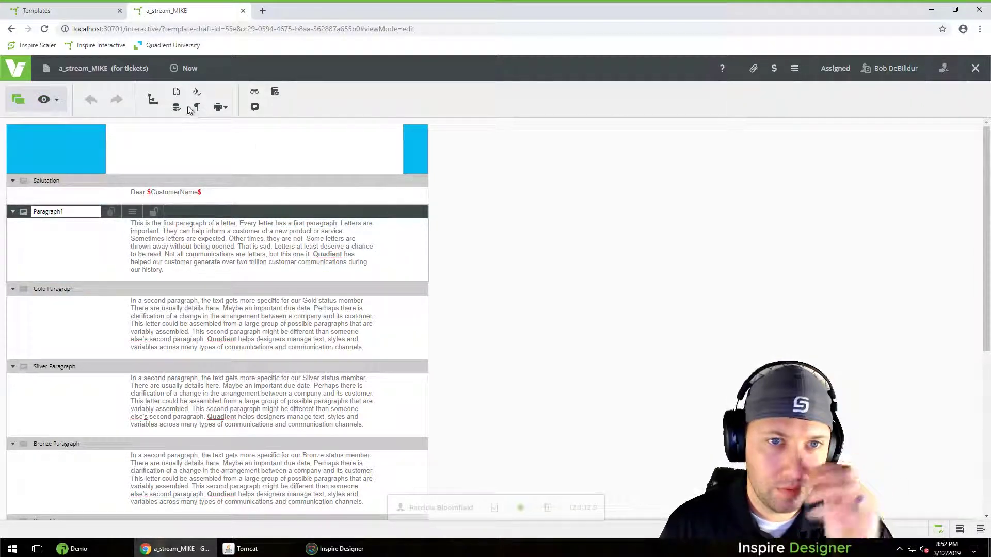
{"action": "left_click", "coordinate": [44, 99]}
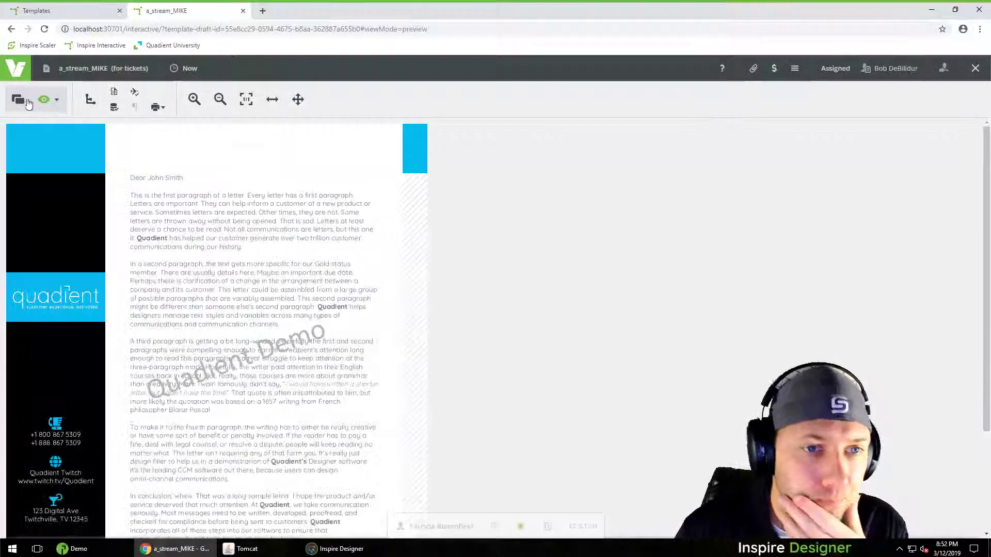
{"action": "left_click", "coordinate": [18, 101]}
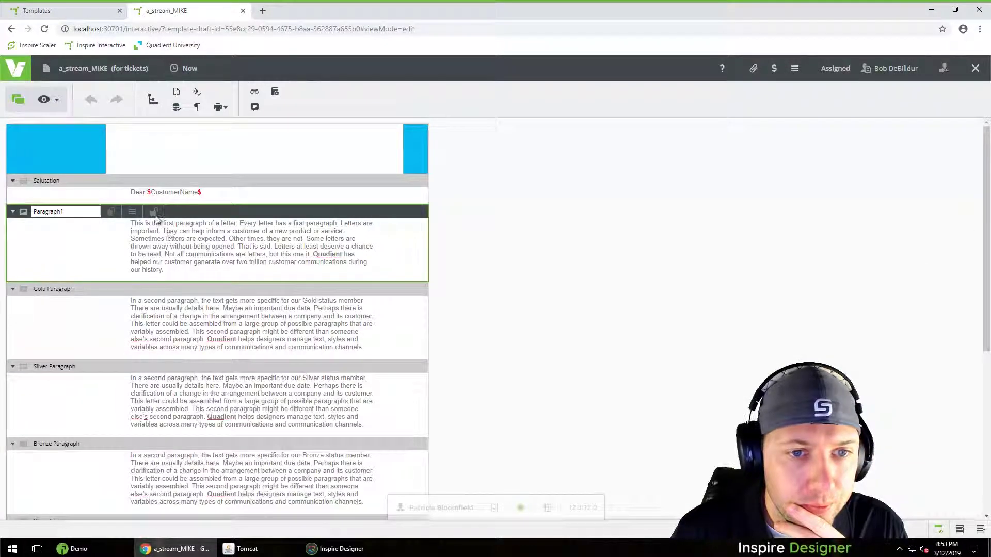
{"action": "left_click", "coordinate": [975, 68]}
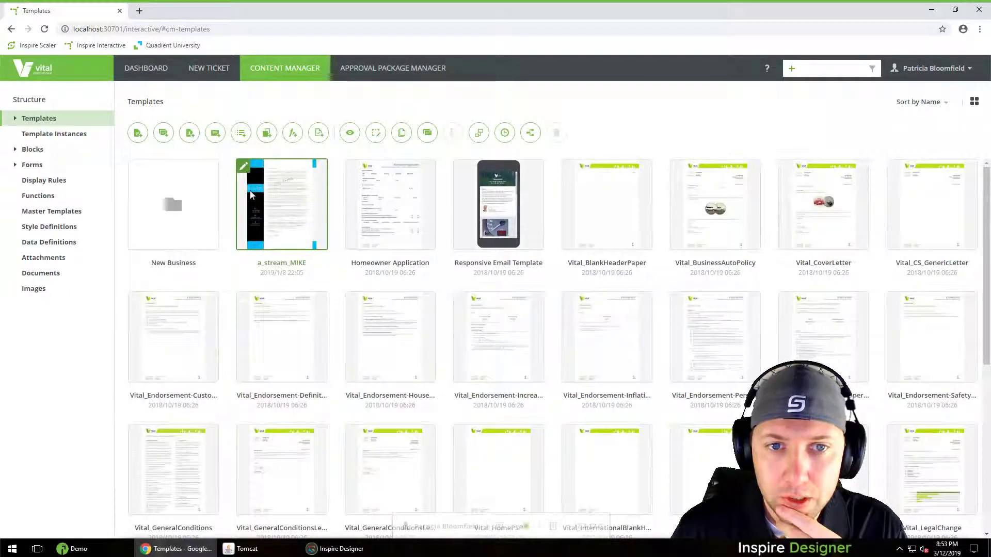
Reopen the a_stream_MIKE draft to check its history and template properties, and close it
{"action": "right_click", "coordinate": [275, 191]}
{"action": "left_click", "coordinate": [296, 223]}
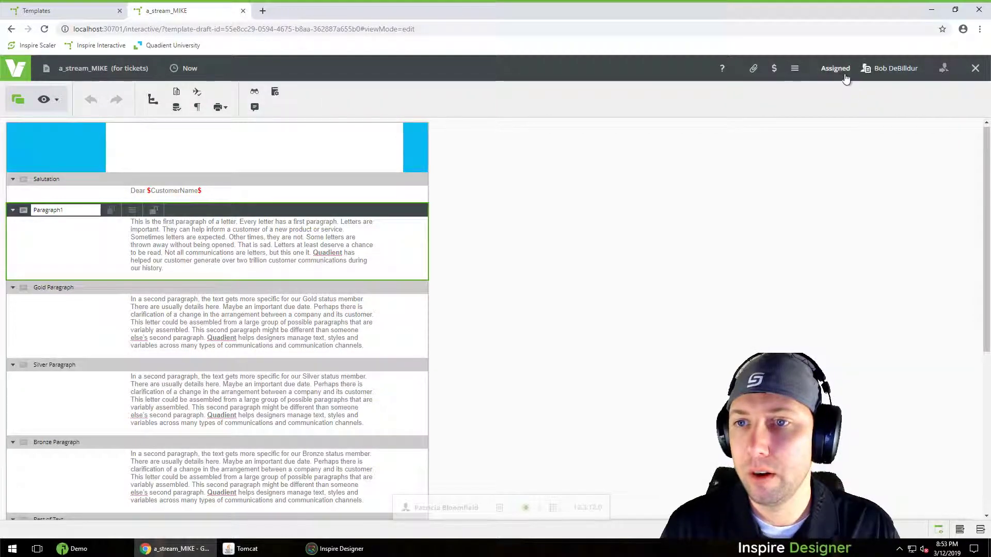
{"action": "left_click", "coordinate": [882, 72]}
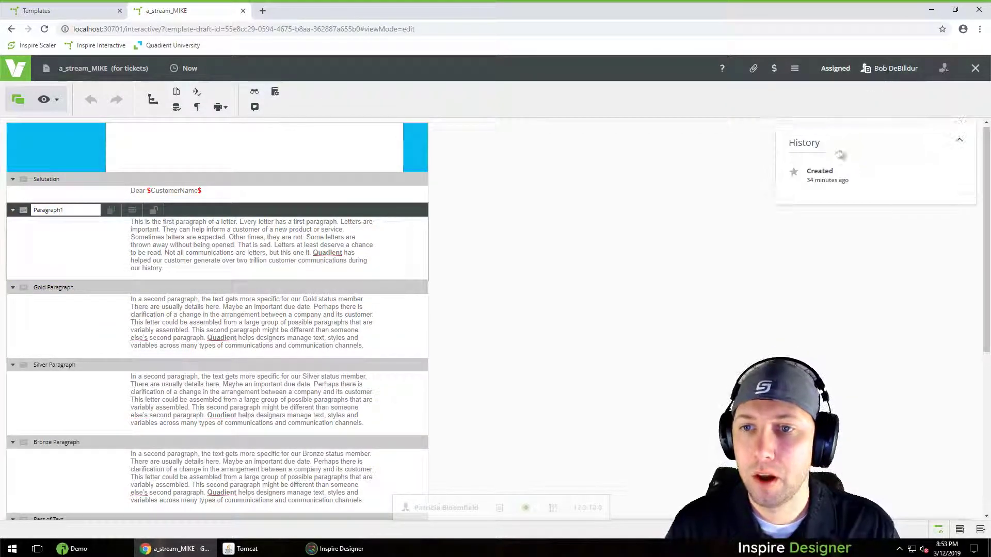
{"action": "left_click", "coordinate": [959, 144]}
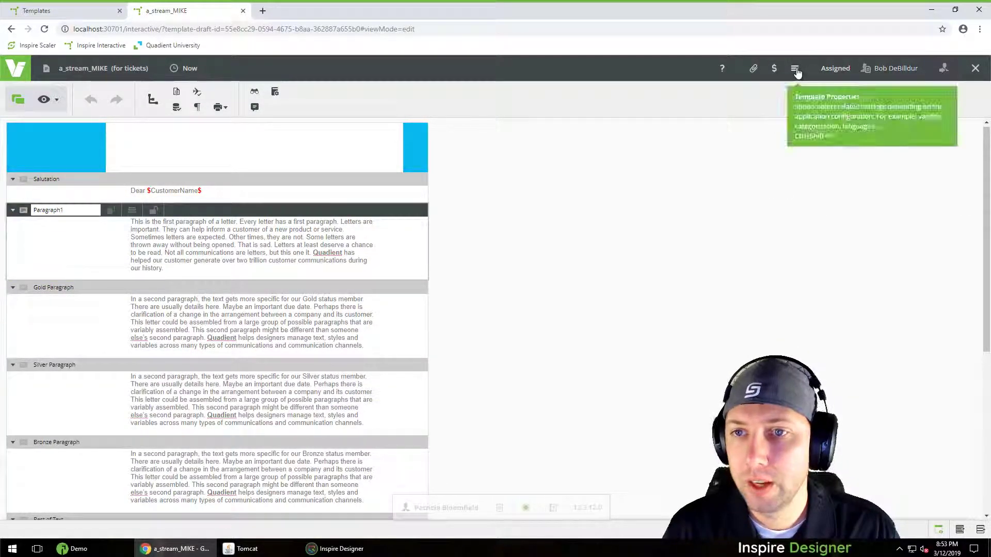
{"action": "left_click", "coordinate": [795, 68]}
{"action": "left_click", "coordinate": [684, 159]}
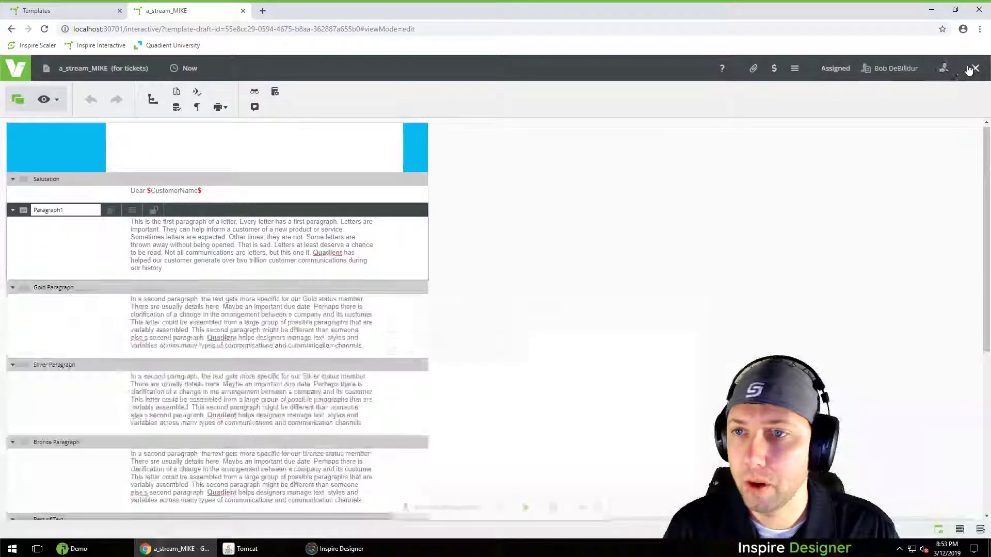
{"action": "left_click", "coordinate": [976, 68]}
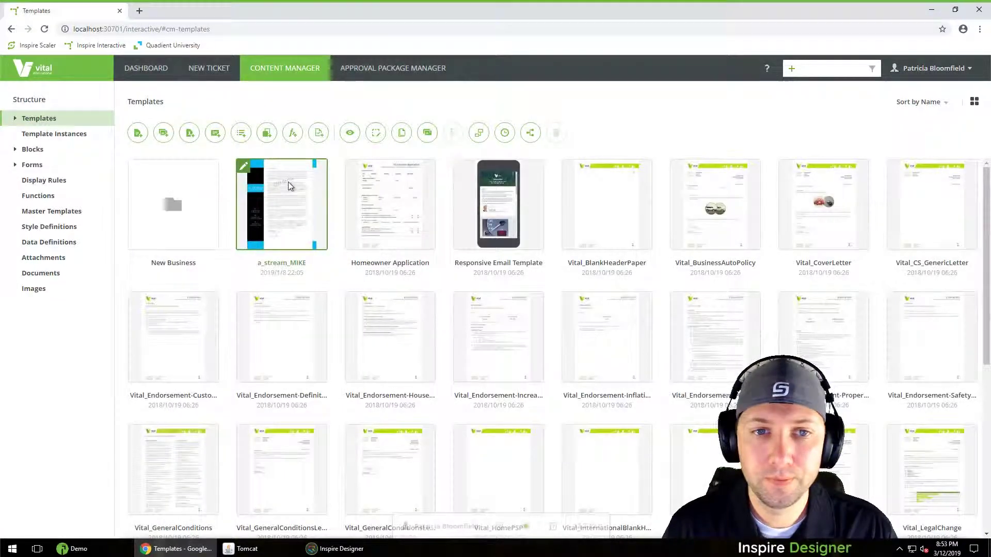
Open the a_stream_MIKE draft and reassign it to another recipient with Send to Check
{"action": "double_click", "coordinate": [289, 186]}
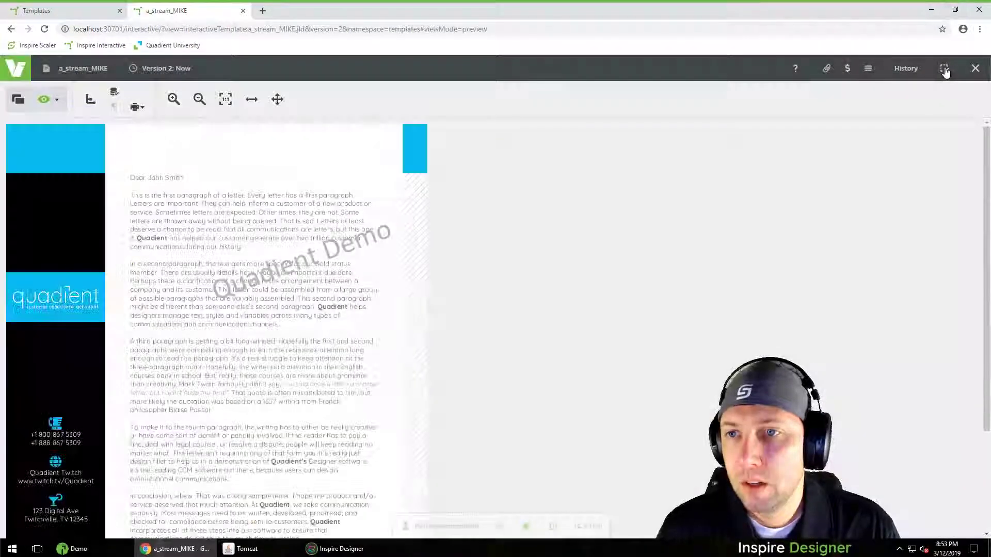
{"action": "left_click", "coordinate": [944, 70]}
{"action": "left_click", "coordinate": [938, 214]}
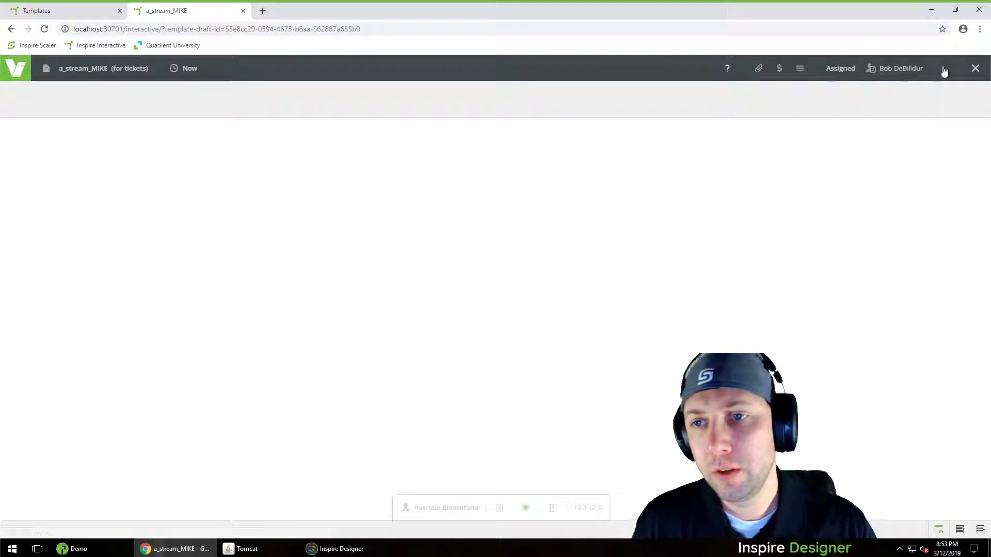
{"action": "left_click", "coordinate": [944, 70]}
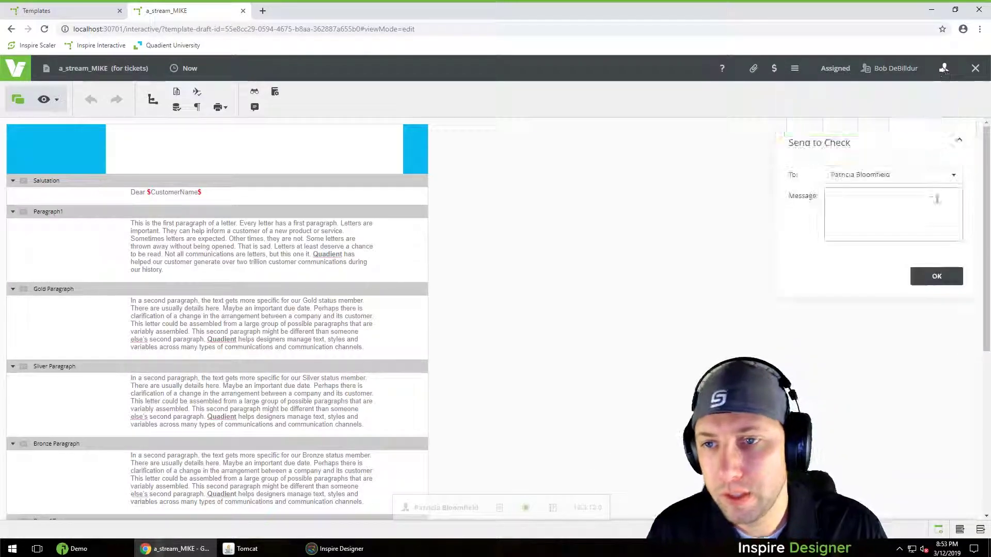
{"action": "left_click", "coordinate": [883, 178]}
{"action": "left_click", "coordinate": [897, 233]}
{"action": "left_click", "coordinate": [936, 276]}
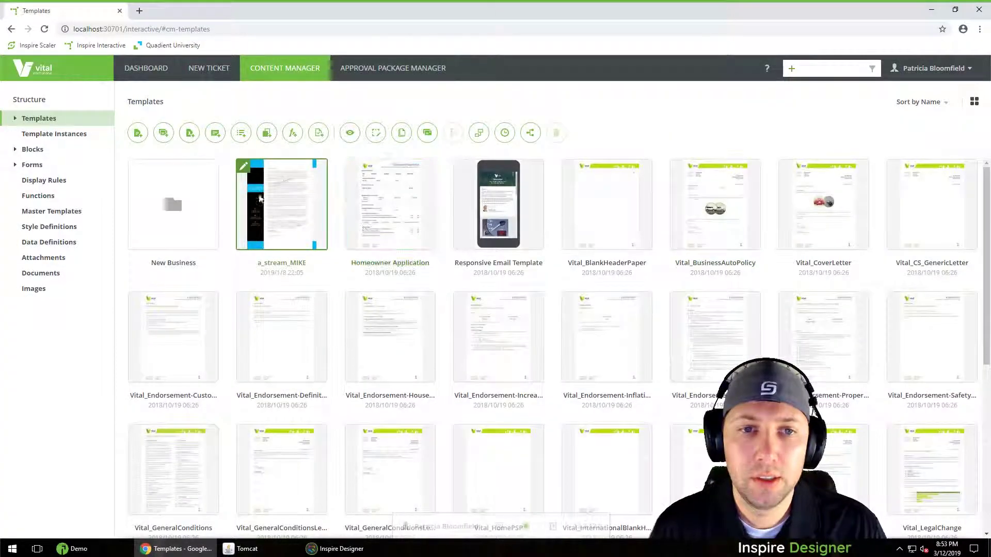
Reopen the a_stream_MIKE draft for editing, misspell "paragraph" as "pragraph" in Paragraph1, and correct it with the spelling suggestion
{"action": "right_click", "coordinate": [287, 186]}
{"action": "left_click", "coordinate": [303, 217]}
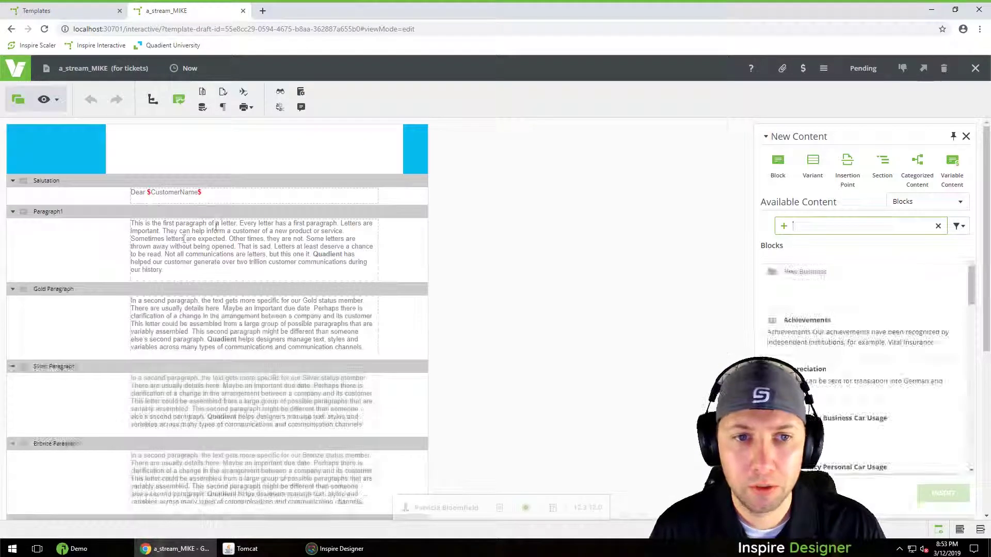
{"action": "left_click", "coordinate": [181, 223]}
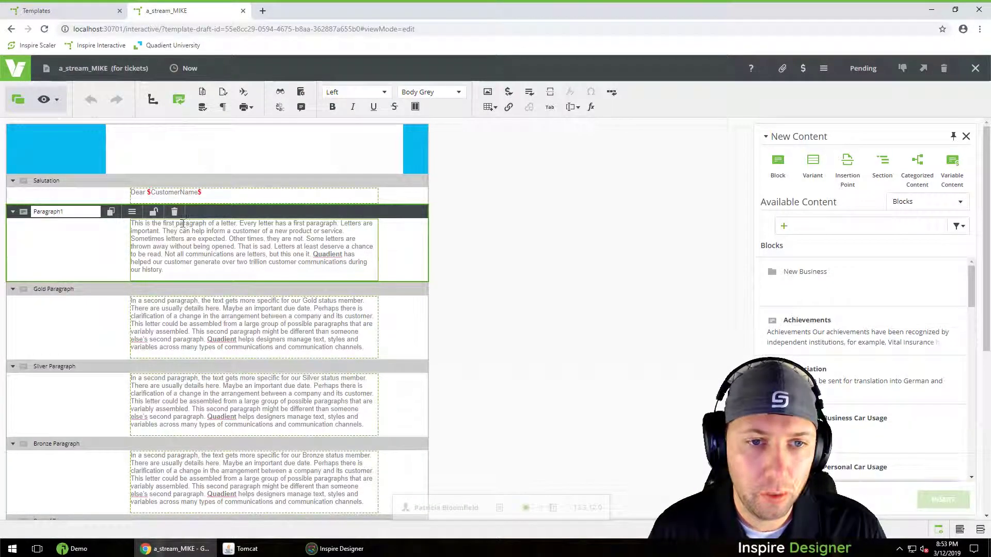
{"action": "key", "text": "BackSpace"}
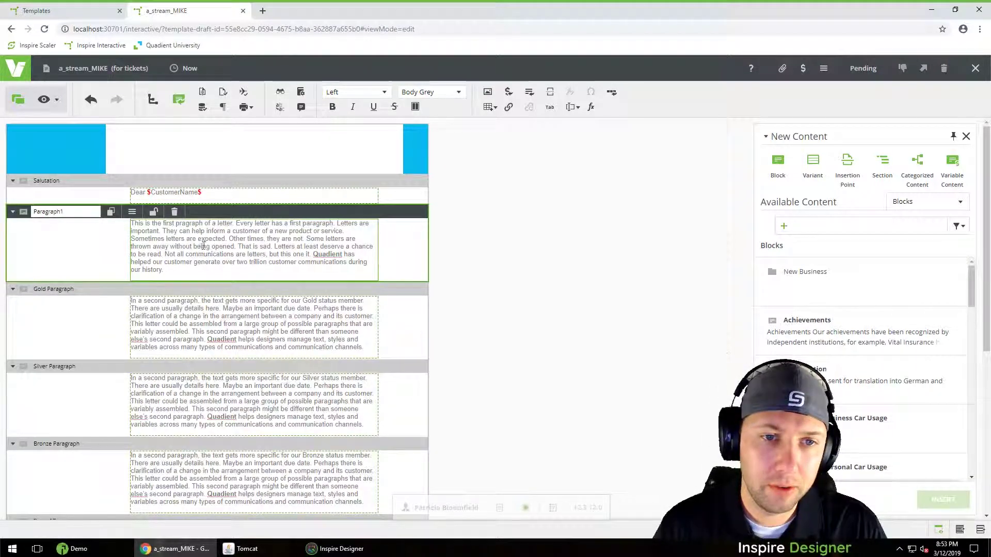
{"action": "right_click", "coordinate": [187, 224]}
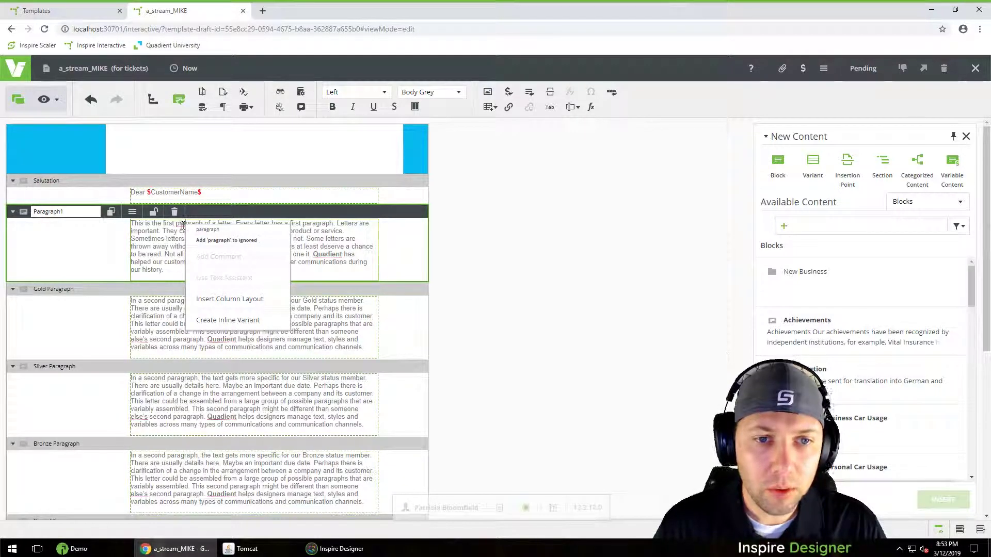
{"action": "left_click", "coordinate": [225, 232]}
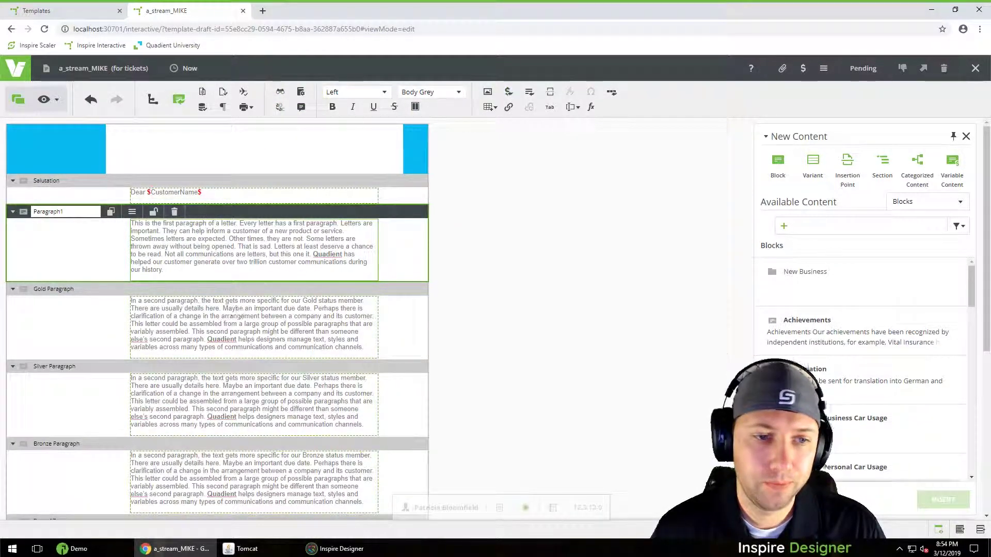
With the Gold Paragraph block selected, examine the available content categories and expand the Templates and Blocks folders
{"action": "left_click", "coordinate": [153, 316]}
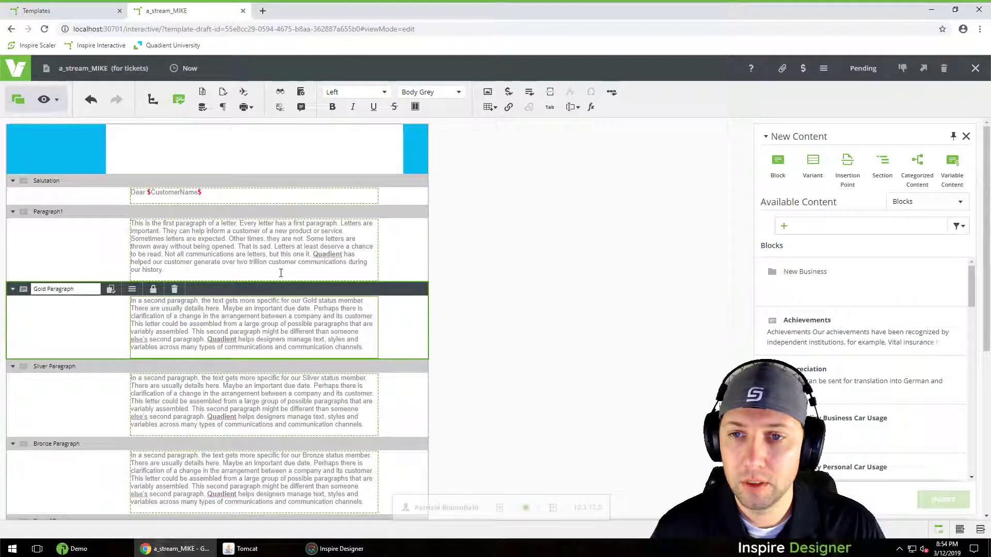
{"action": "left_click", "coordinate": [958, 227]}
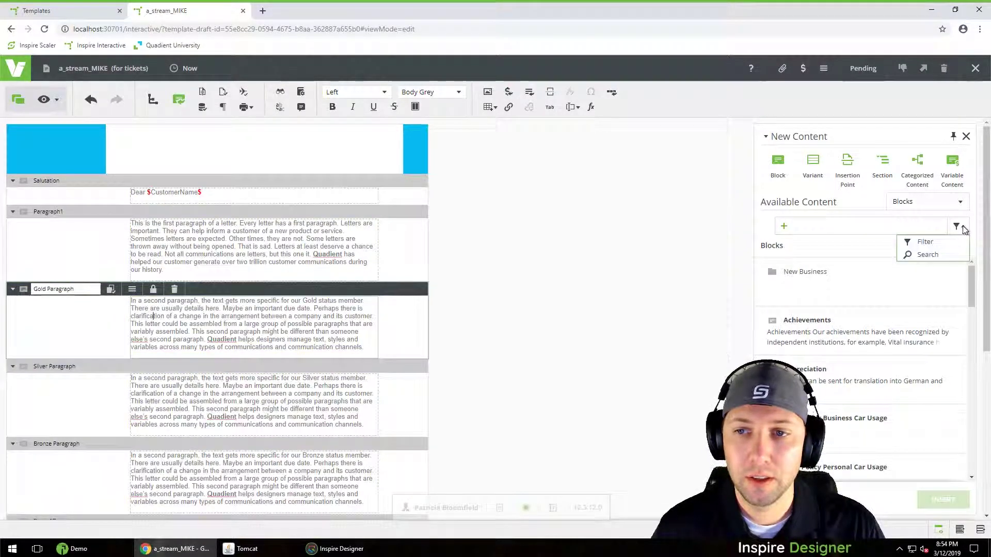
{"action": "left_click", "coordinate": [961, 203]}
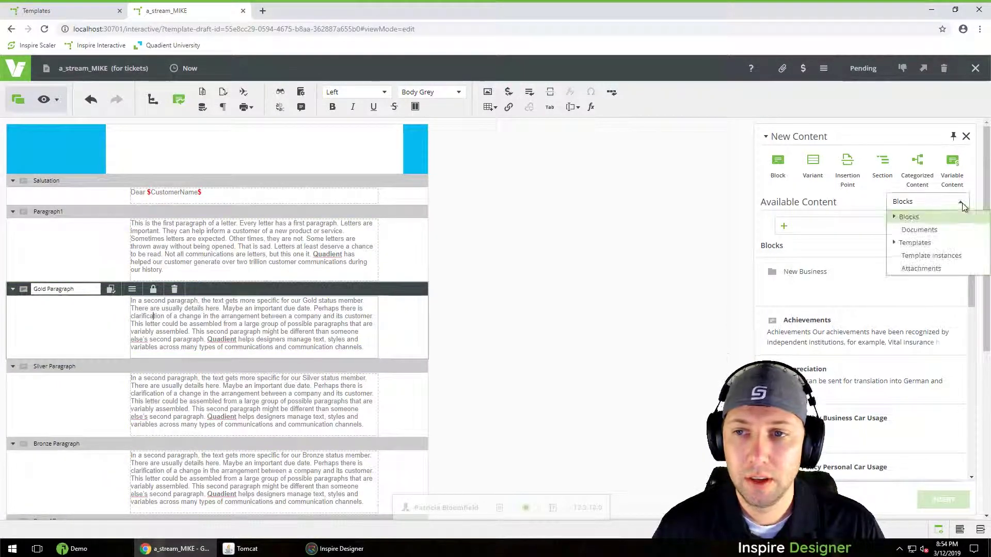
{"action": "left_click", "coordinate": [895, 244]}
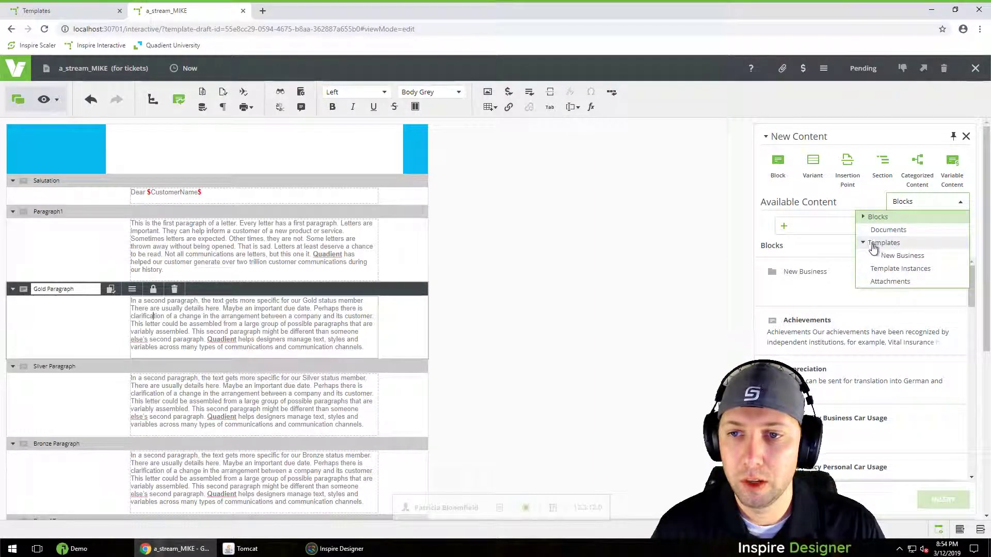
{"action": "left_click", "coordinate": [865, 219]}
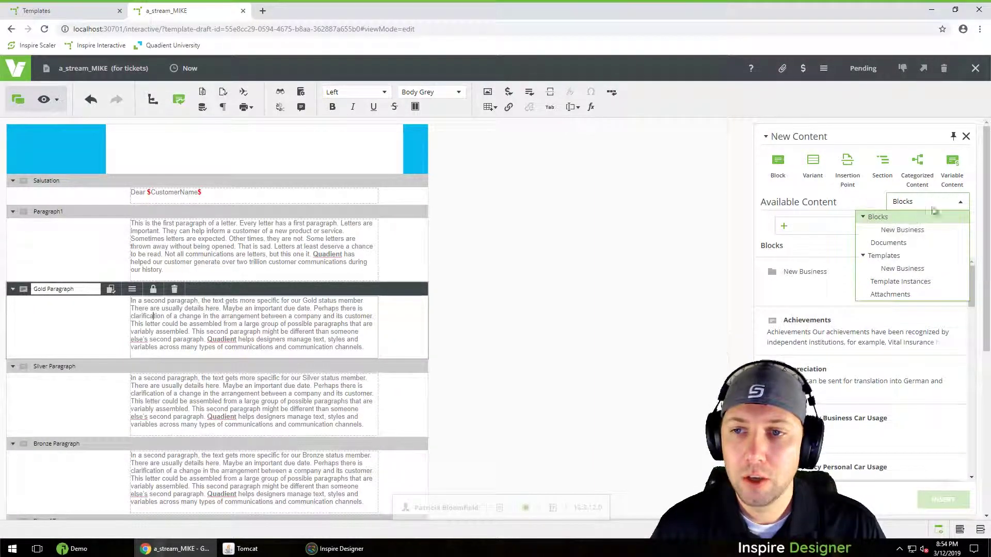
{"action": "left_click", "coordinate": [957, 206]}
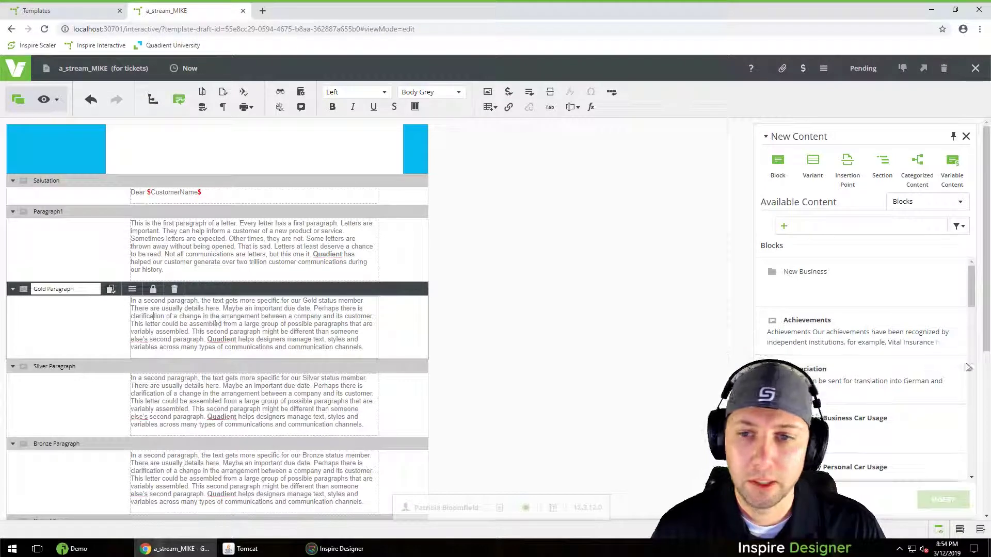
{"action": "left_click_drag", "start_coordinate": [137, 296], "coordinate": [234, 317]}
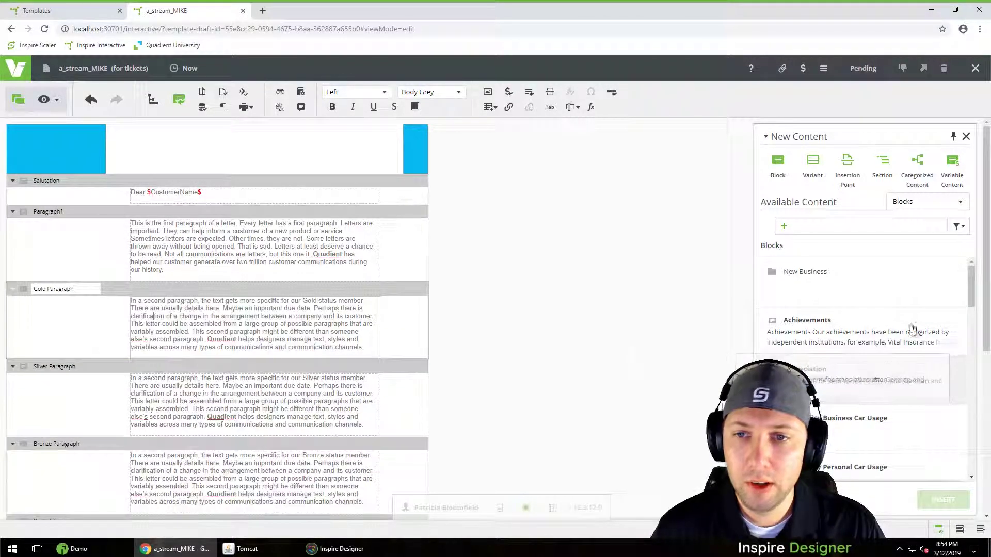
{"action": "left_click", "coordinate": [959, 202]}
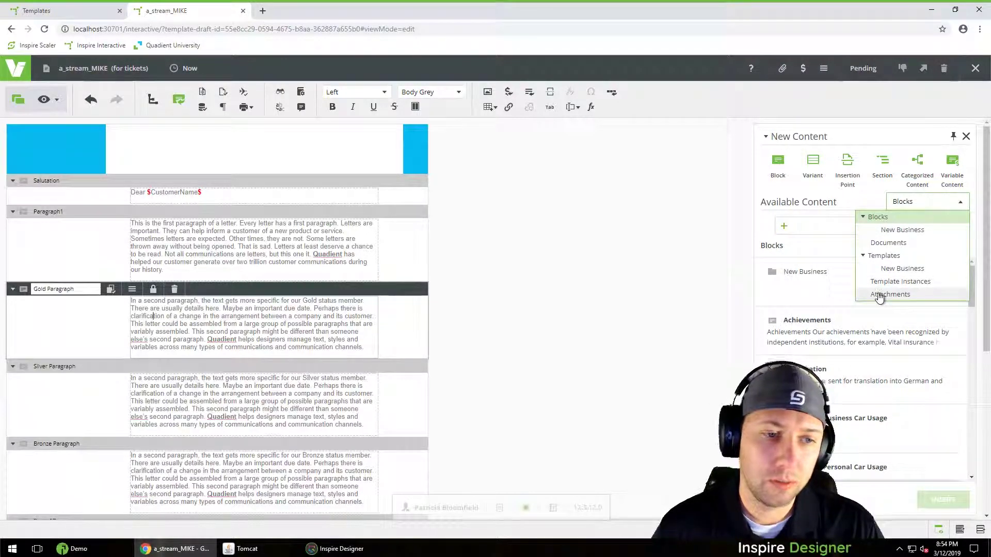
{"action": "left_click", "coordinate": [961, 202]}
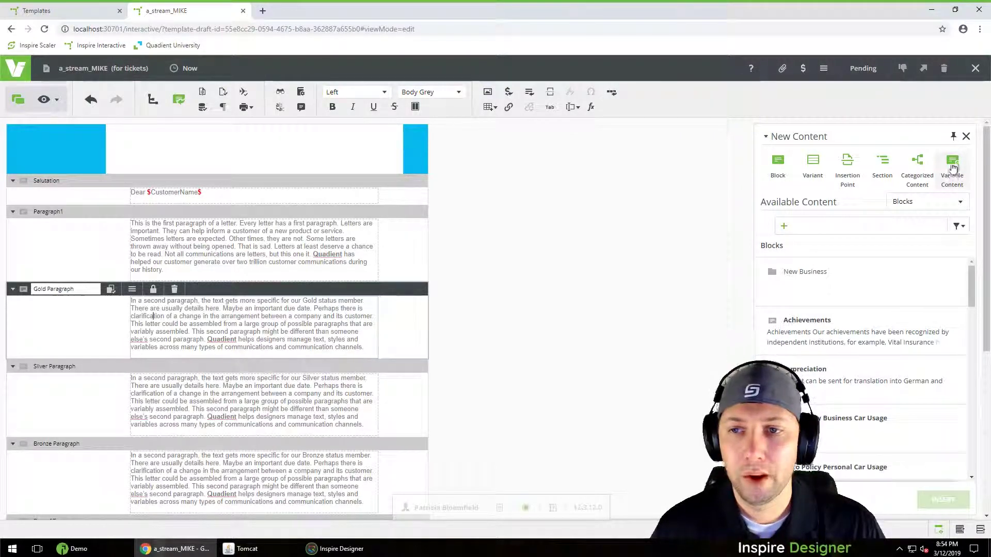
Check which variables can be chosen for a Variable Content element placed before the Gold Paragraph, and cancel the element
{"action": "left_click_drag", "start_coordinate": [953, 168], "coordinate": [203, 280]}
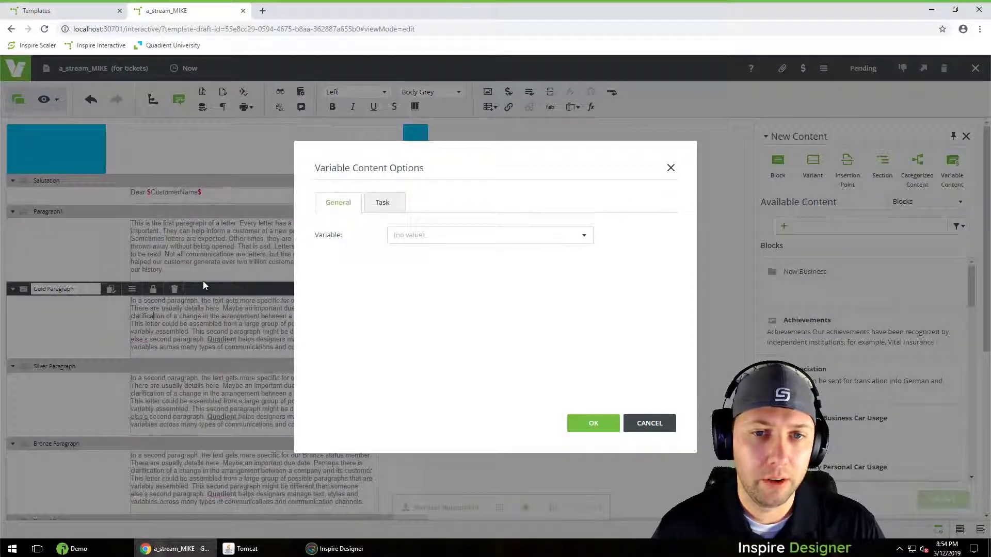
{"action": "left_click", "coordinate": [581, 239]}
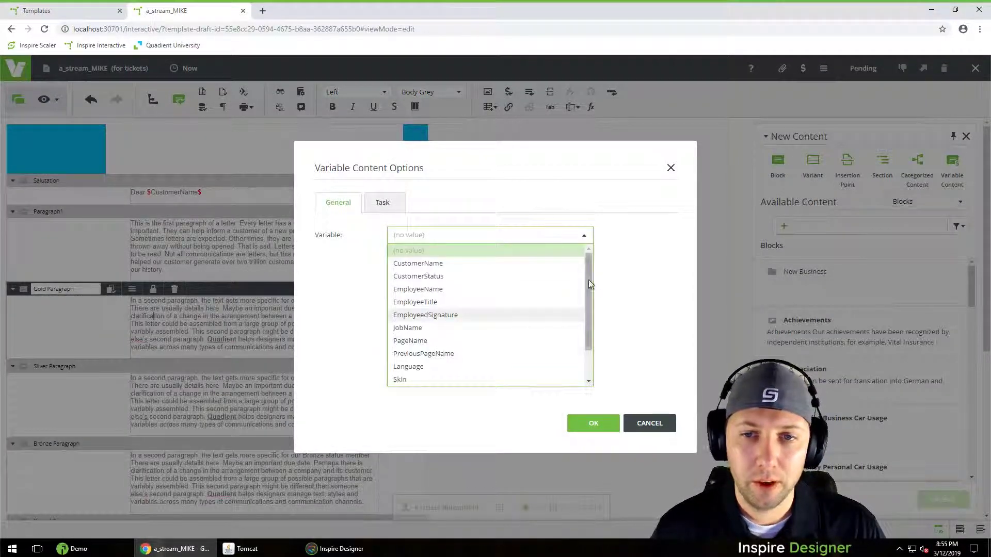
{"action": "left_click_drag", "start_coordinate": [589, 284], "coordinate": [586, 350]}
{"action": "left_click_drag", "start_coordinate": [586, 302], "coordinate": [589, 261]}
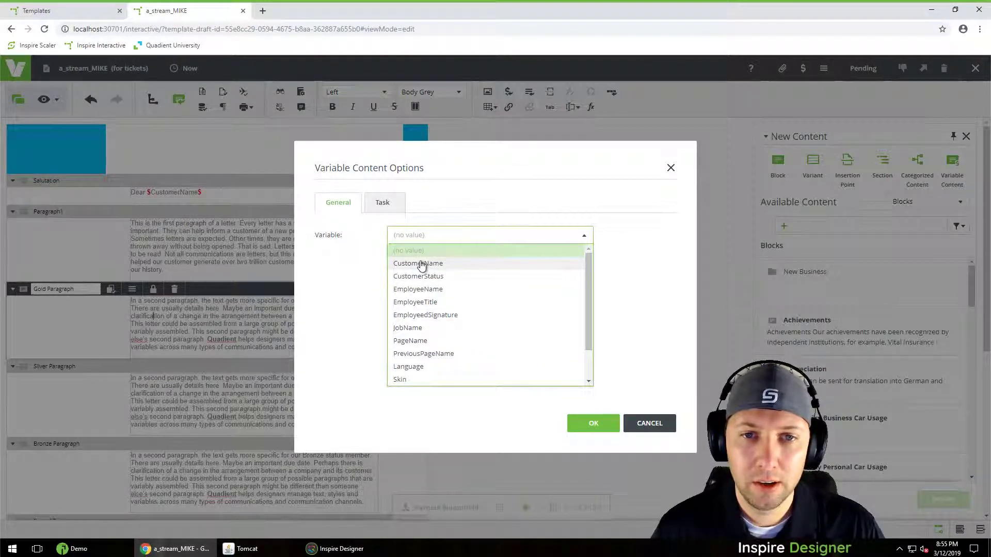
{"action": "left_click", "coordinate": [670, 429]}
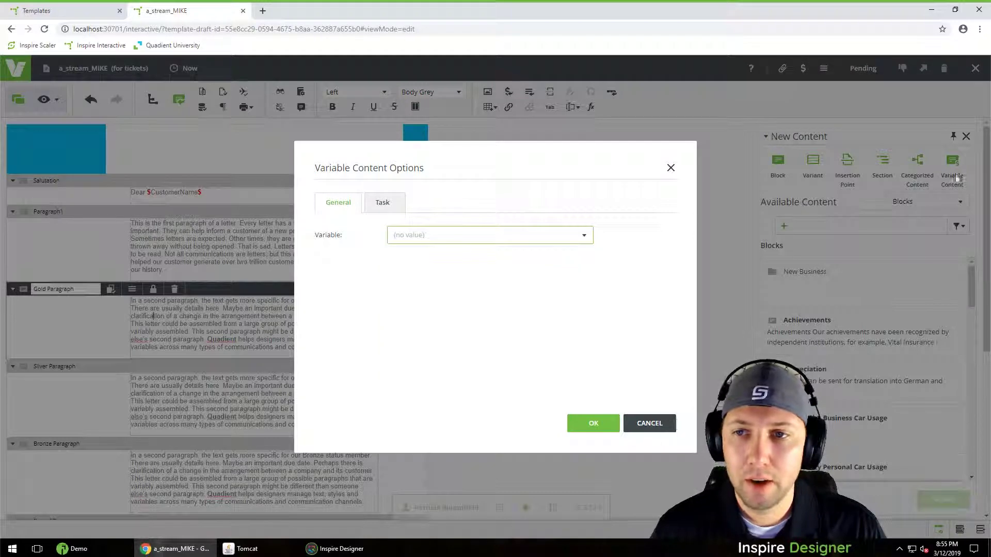
{"action": "left_click", "coordinate": [671, 168]}
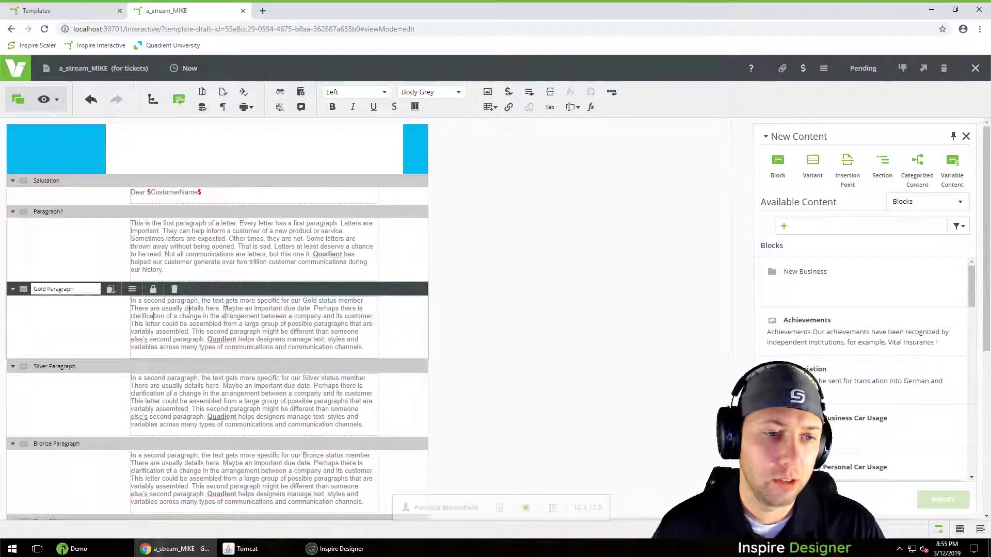
Look over the paragraph blocks of the letter and browse the list of reusable blocks available for insertion
{"action": "left_click", "coordinate": [167, 329]}
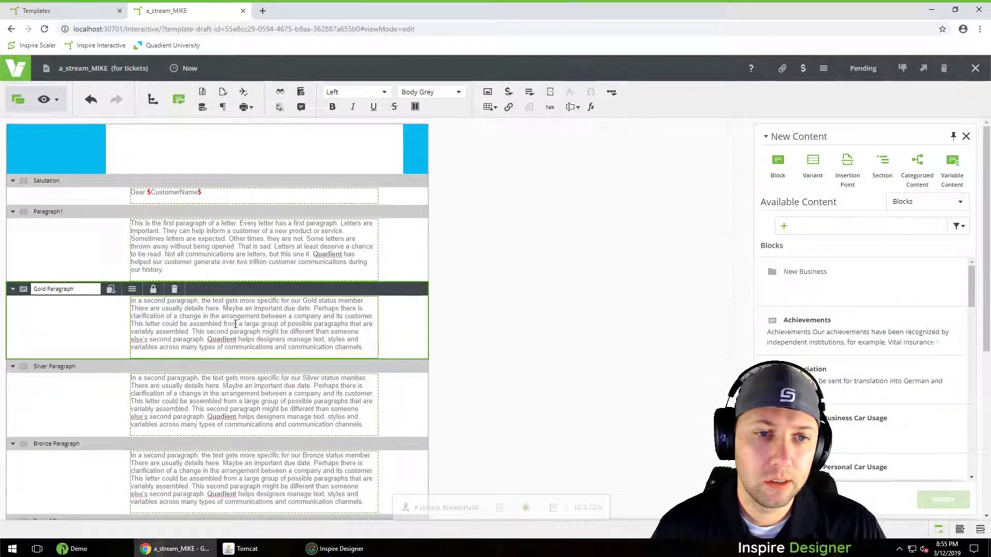
{"action": "scroll", "coordinate": [236, 324], "scroll_direction": "down", "scroll_amount": 4}
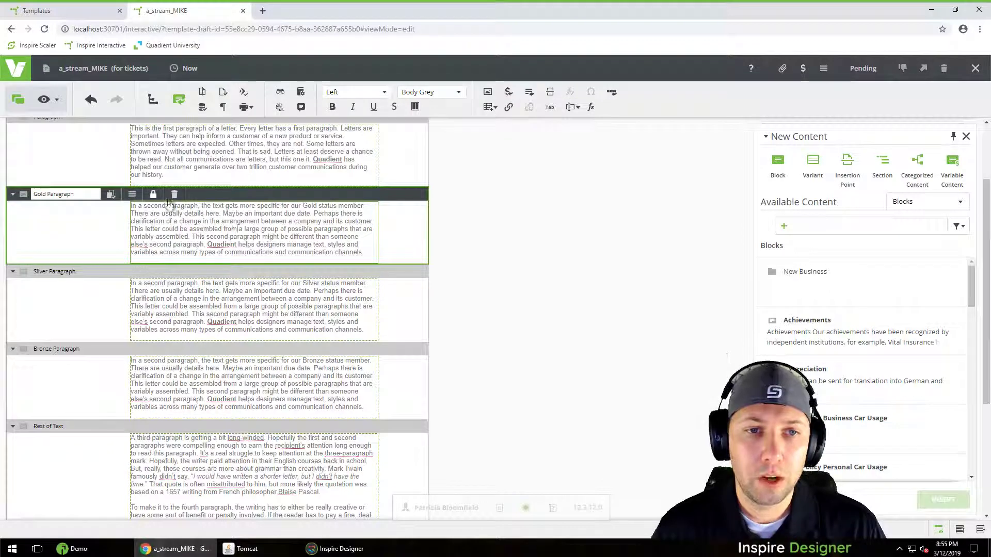
{"action": "scroll", "coordinate": [169, 204], "scroll_direction": "up", "scroll_amount": 2}
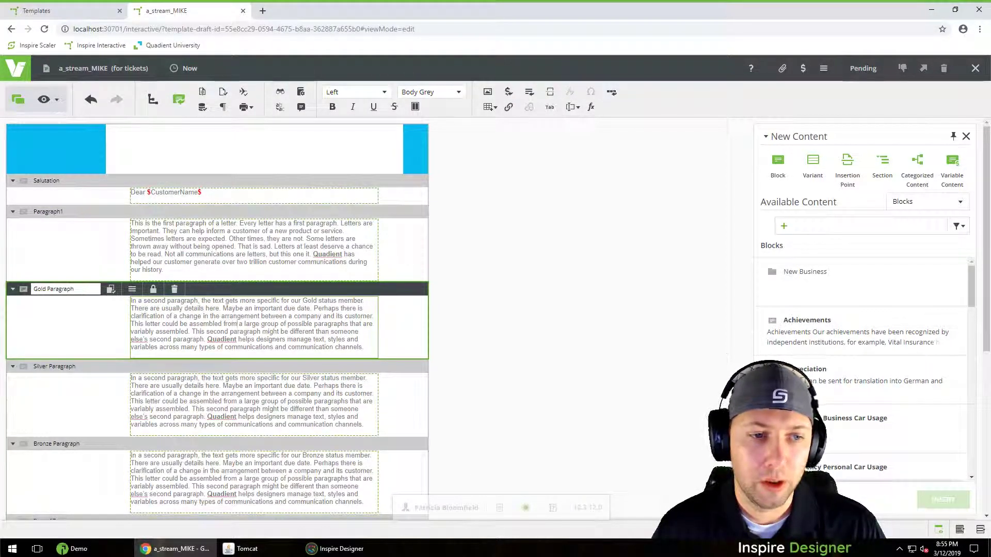
{"action": "left_click", "coordinate": [249, 258]}
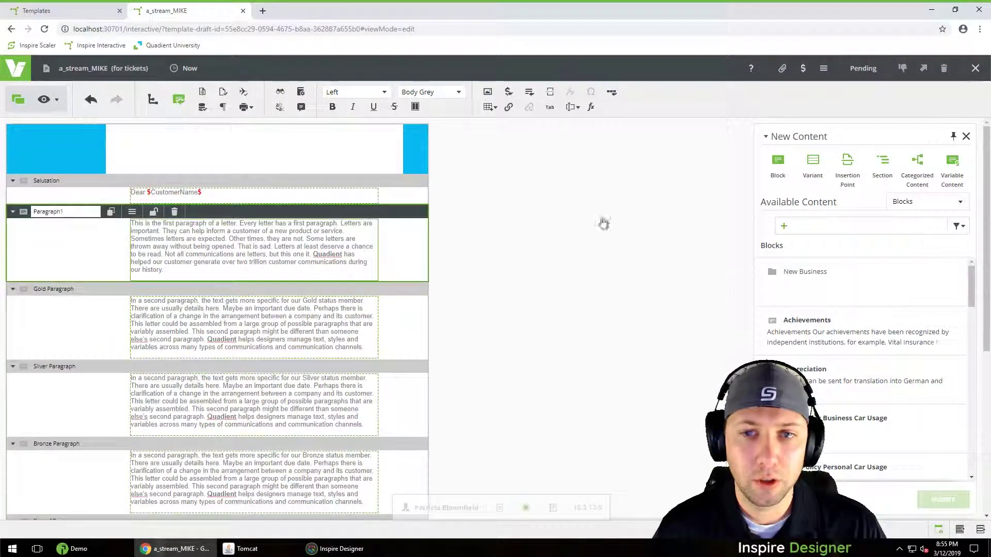
{"action": "scroll", "coordinate": [864, 320], "scroll_direction": "down", "scroll_amount": 1}
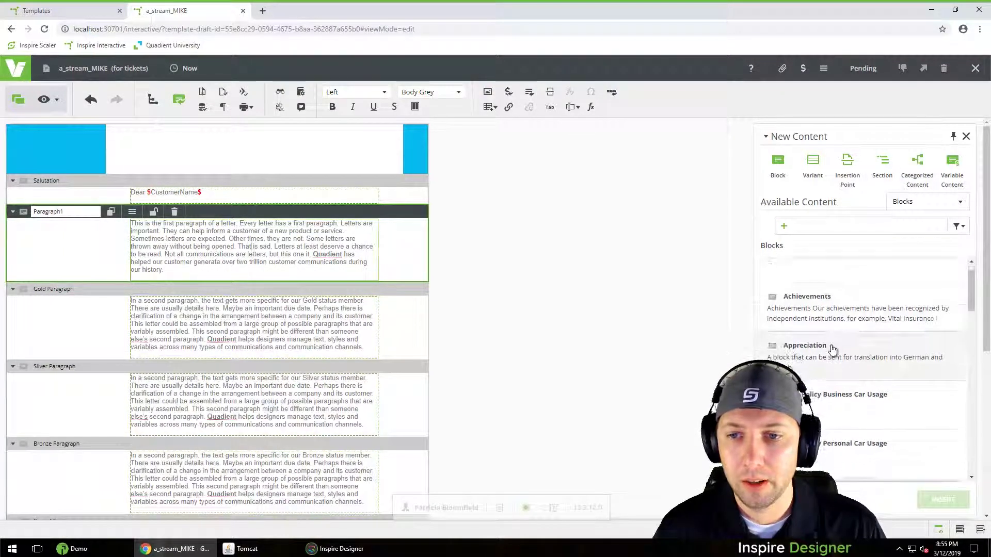
{"action": "scroll", "coordinate": [870, 360], "scroll_direction": "down", "scroll_amount": 5}
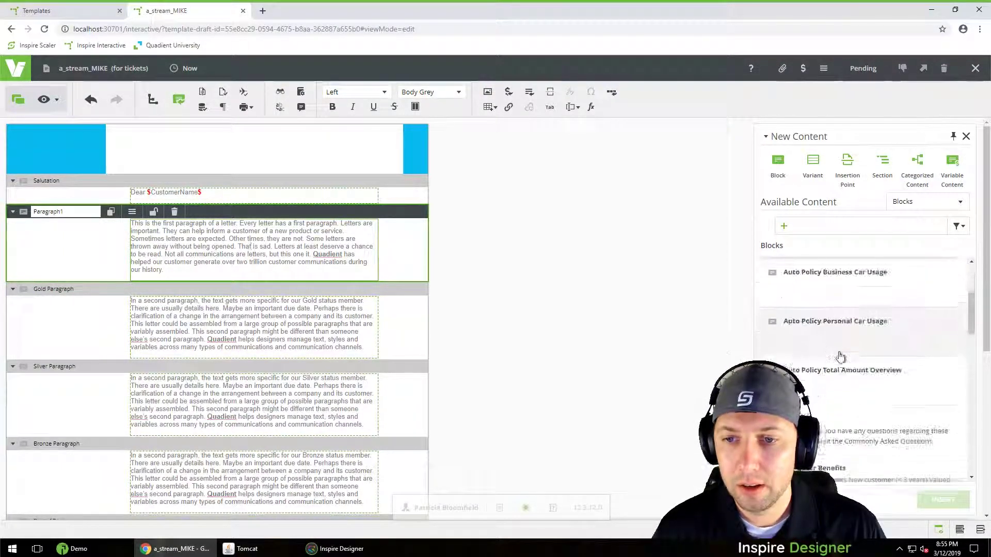
{"action": "scroll", "coordinate": [841, 356], "scroll_direction": "down", "scroll_amount": 4}
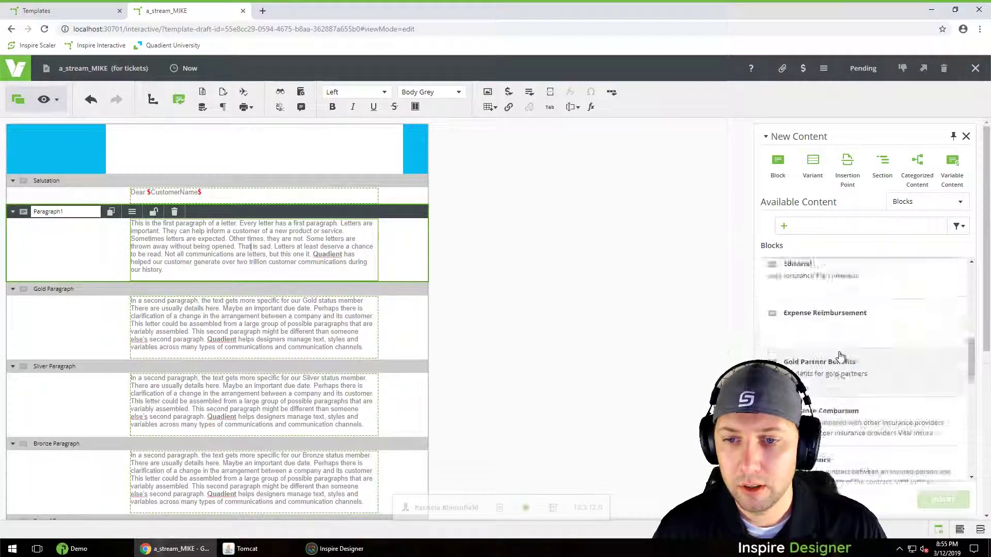
{"action": "scroll", "coordinate": [841, 356], "scroll_direction": "down", "scroll_amount": 5}
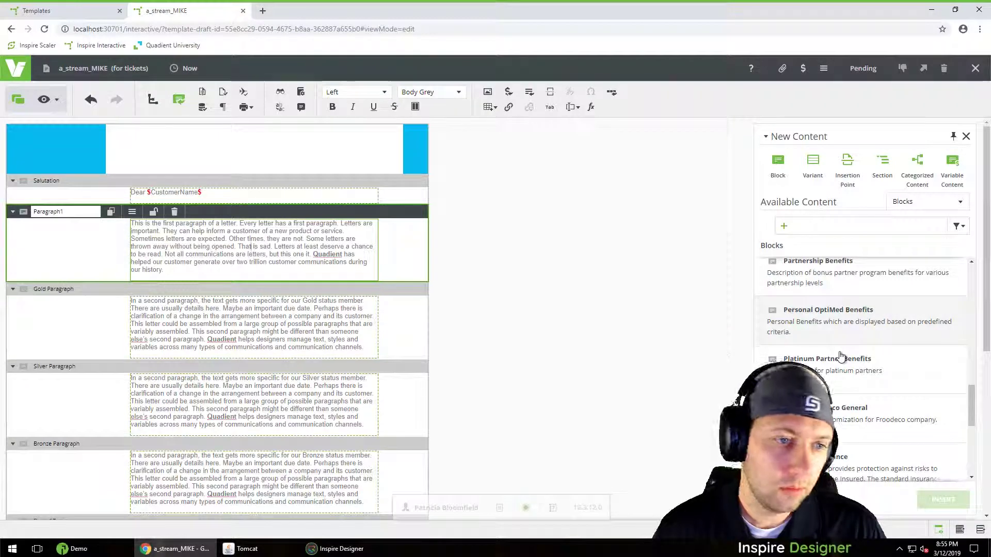
{"action": "scroll", "coordinate": [840, 356], "scroll_direction": "up", "scroll_amount": 9}
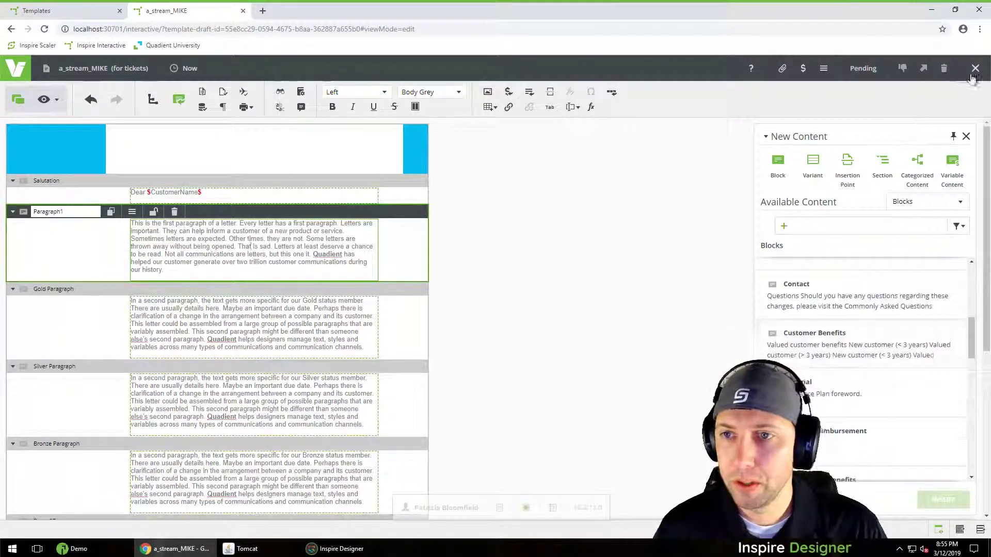
Delete the a_stream_MIKE draft and confirm the deletion
{"action": "left_click", "coordinate": [944, 68]}
{"action": "left_click", "coordinate": [936, 213]}
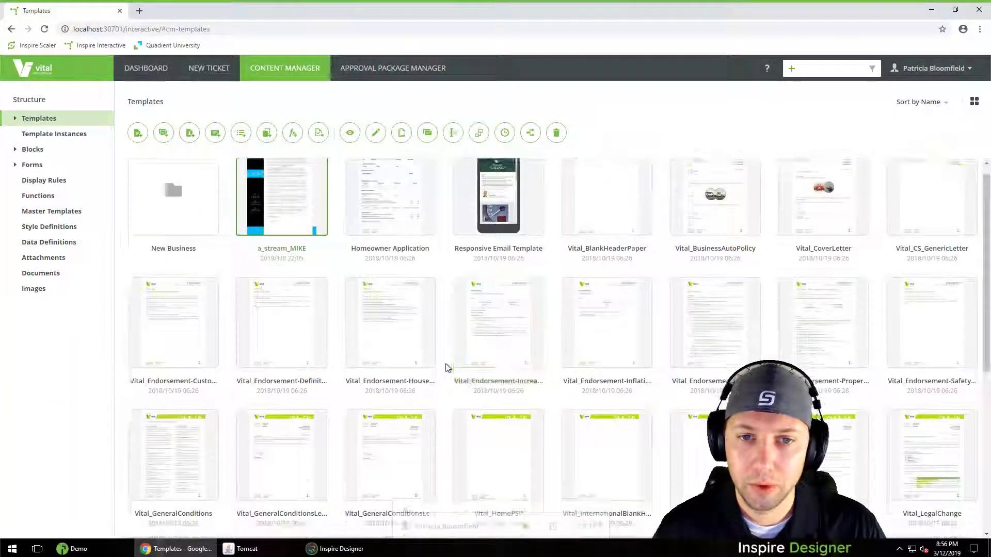
Find the Vital_Renewal template in the template list and open it for editing
{"action": "scroll", "coordinate": [516, 372], "scroll_direction": "down", "scroll_amount": 6}
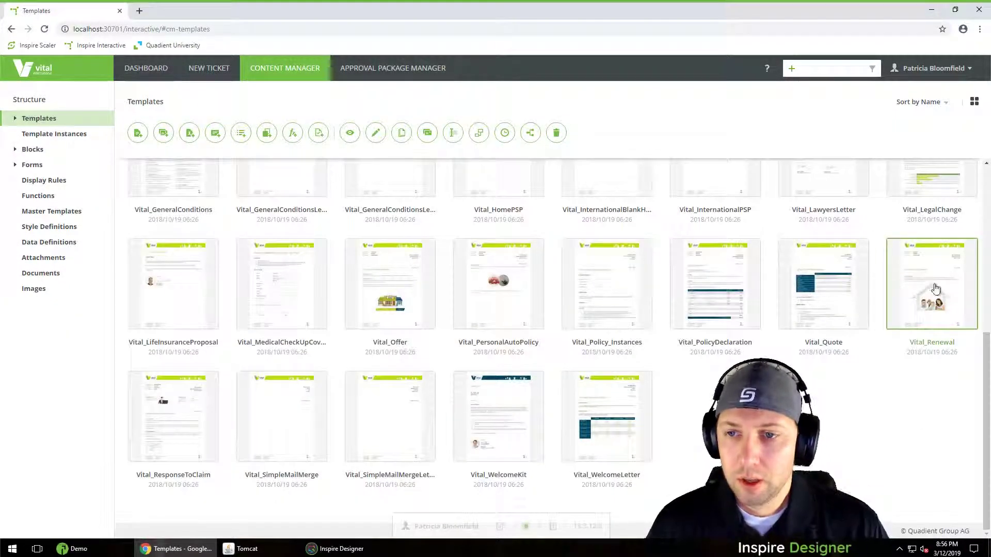
{"action": "right_click", "coordinate": [933, 287]}
{"action": "left_click", "coordinate": [850, 312]}
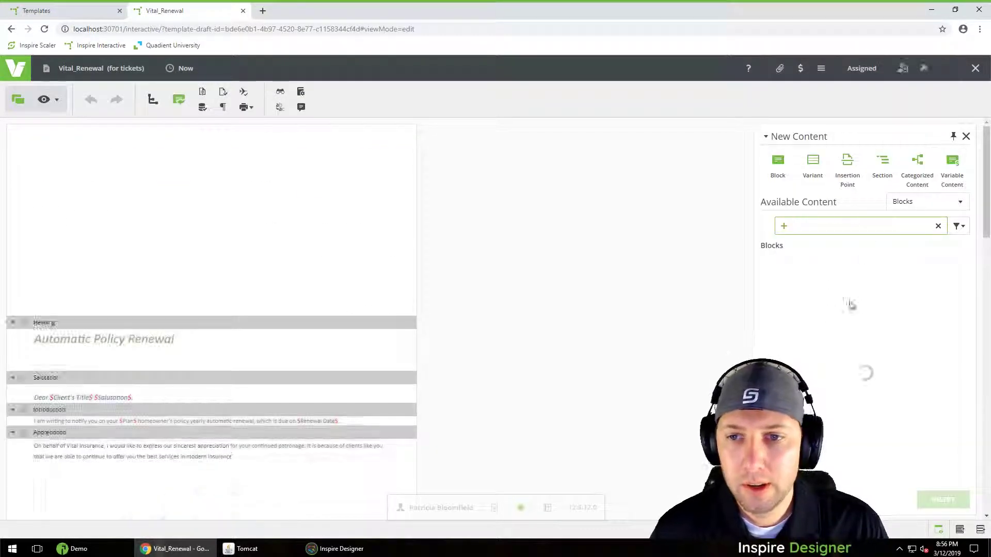
Insert the reusable Contact block between the Heading and Salutation blocks and check whether its text can be edited
{"action": "scroll", "coordinate": [834, 346], "scroll_direction": "down", "scroll_amount": 5}
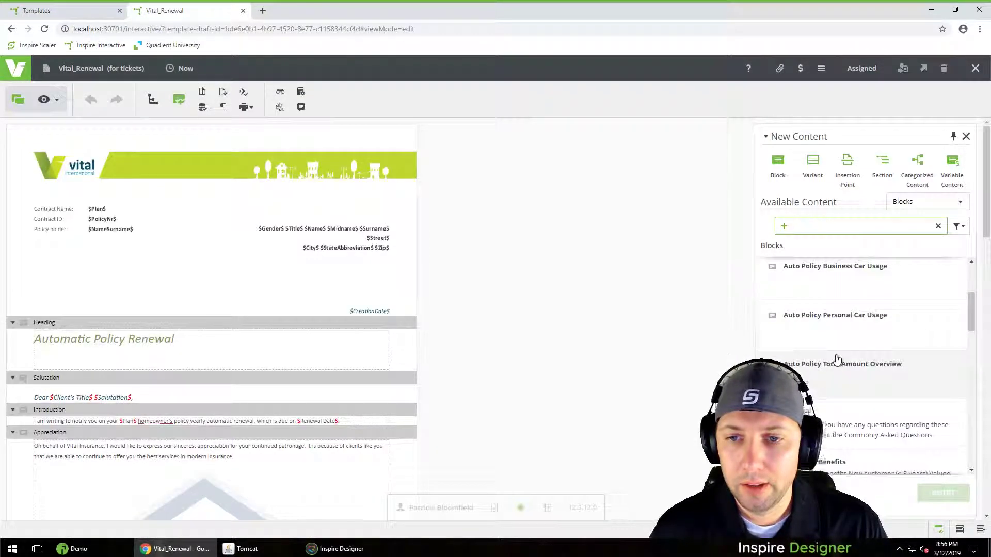
{"action": "left_click_drag", "start_coordinate": [830, 312], "coordinate": [116, 324]}
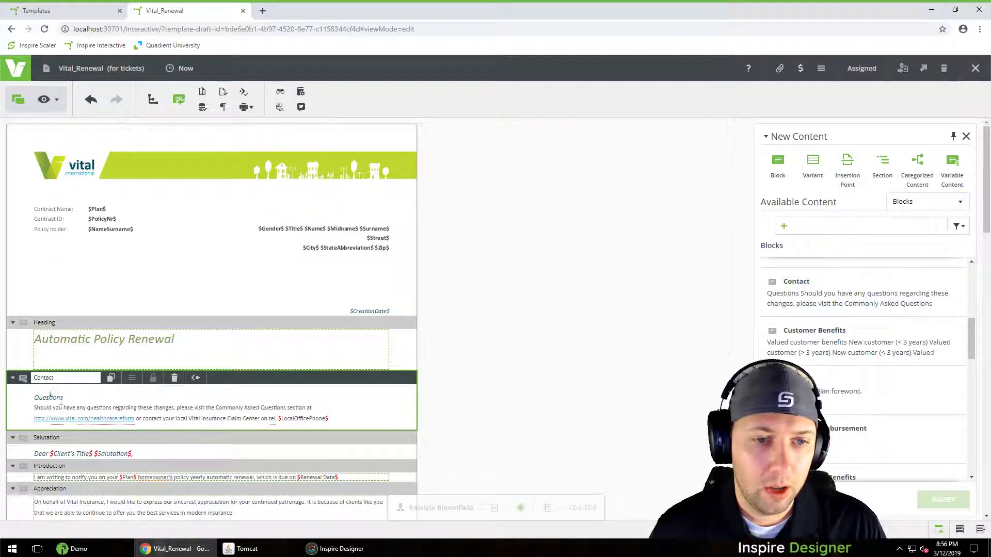
{"action": "left_click_drag", "start_coordinate": [47, 395], "coordinate": [159, 419]}
{"action": "left_click", "coordinate": [180, 418]}
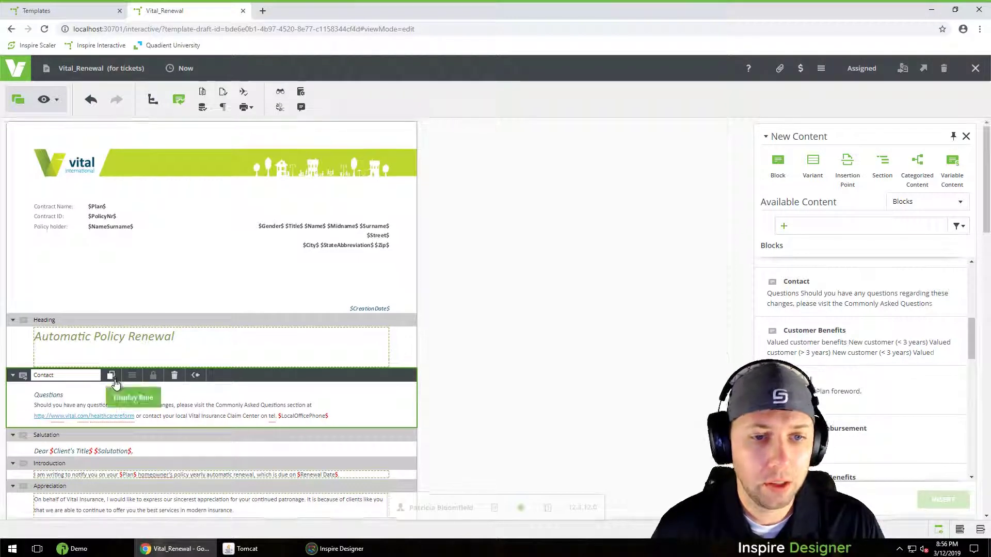
Convert the inserted Contact block to editable local content and overwrite part of its contact sentence with filler text
{"action": "left_click", "coordinate": [194, 375]}
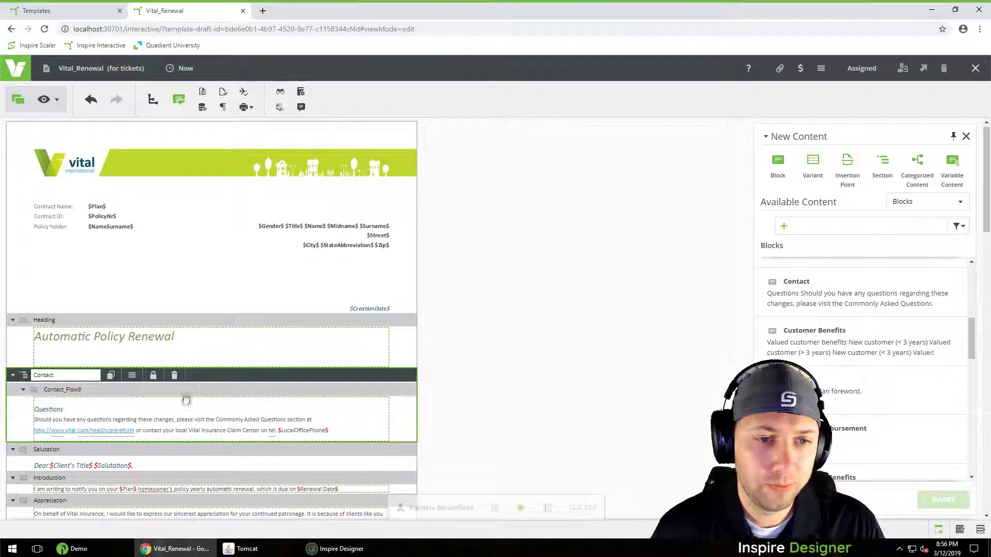
{"action": "left_click", "coordinate": [63, 410]}
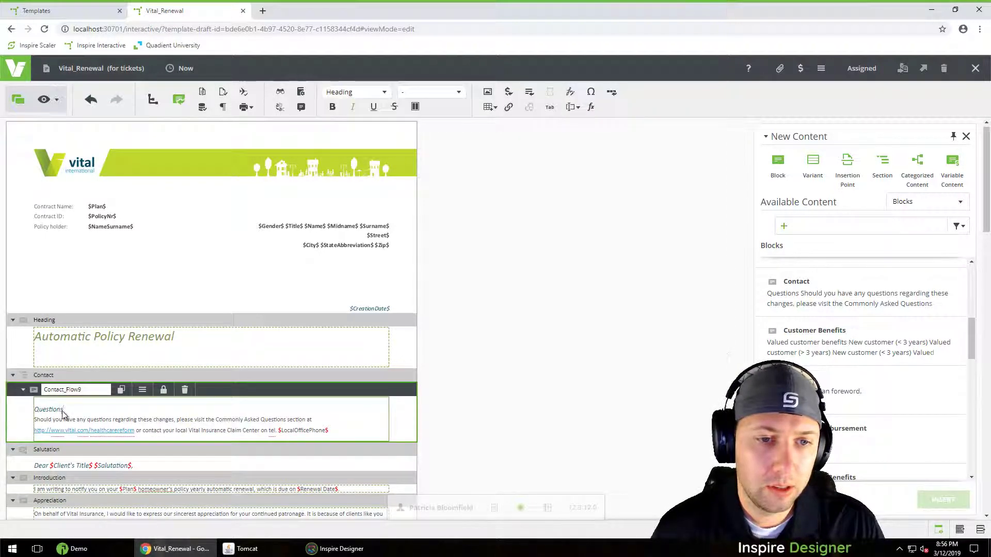
{"action": "left_click_drag", "start_coordinate": [34, 410], "coordinate": [177, 422]}
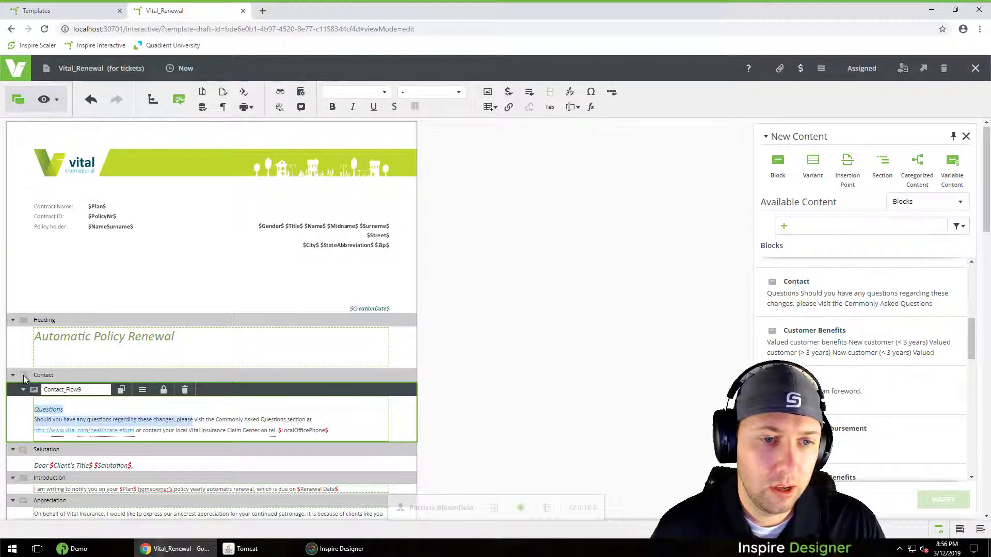
{"action": "left_click", "coordinate": [38, 410]}
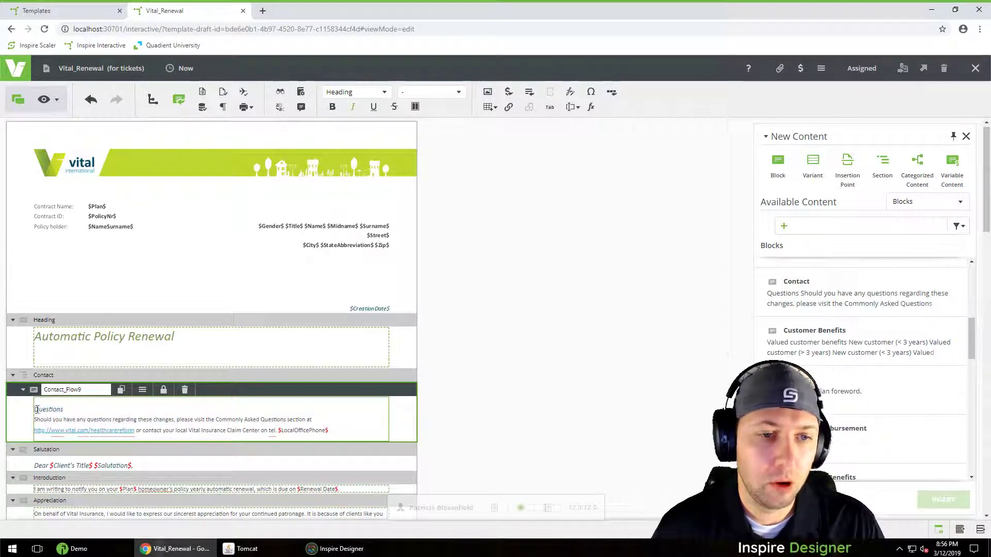
{"action": "left_click_drag", "start_coordinate": [35, 410], "coordinate": [166, 432]}
{"action": "left_click", "coordinate": [243, 431]}
{"action": "type", "text": "our "}
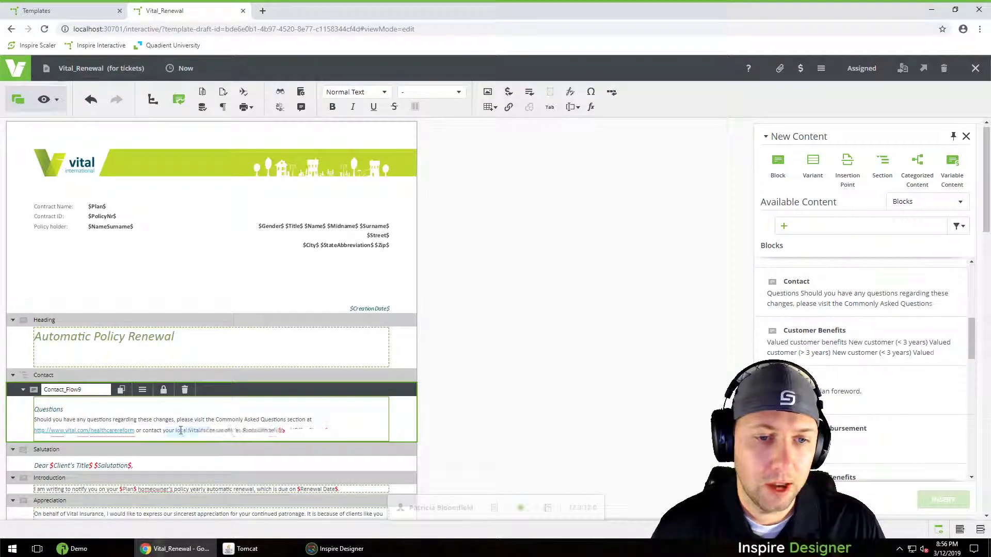
{"action": "type", "text": "fsdfsdfsdfsdf"}
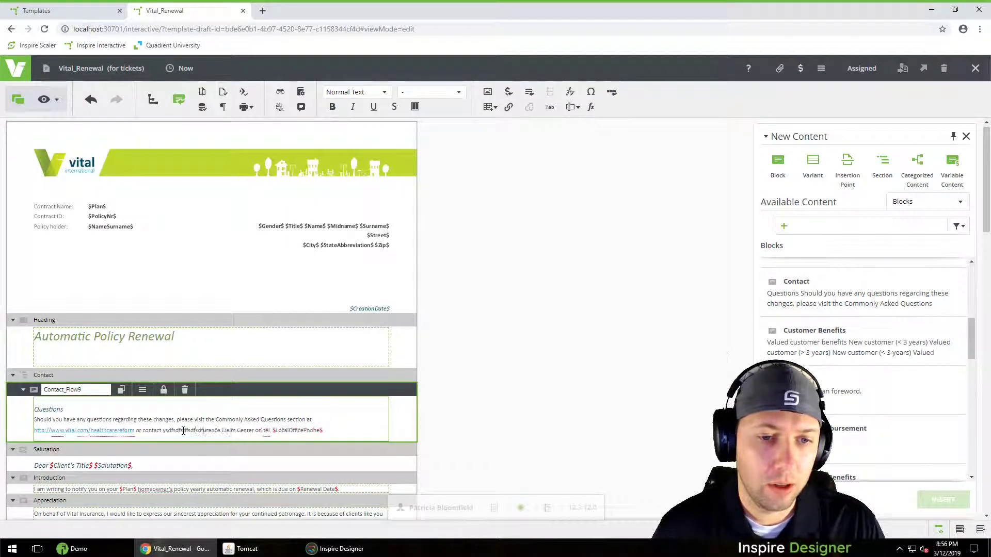
Insert another reusable Contact block above the edited copy for comparison, and delete both Contact entries
{"action": "left_click_drag", "start_coordinate": [828, 307], "coordinate": [125, 367]}
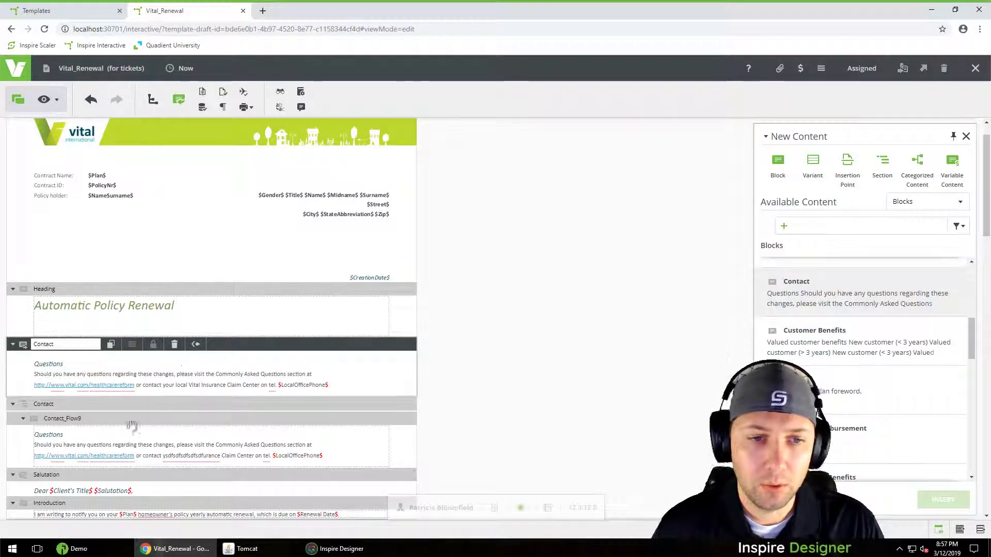
{"action": "left_click", "coordinate": [103, 442]}
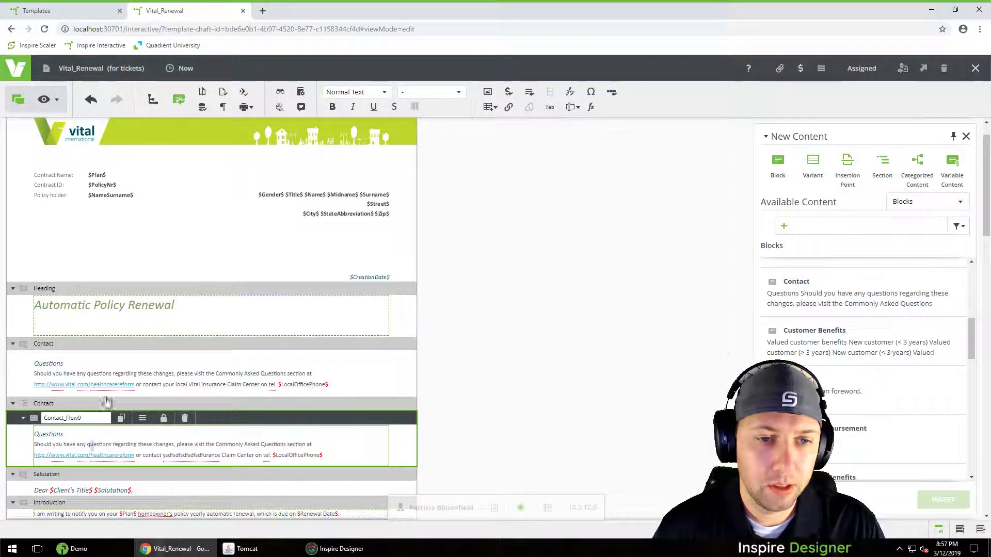
{"action": "left_click", "coordinate": [197, 409]}
{"action": "left_click", "coordinate": [175, 403]}
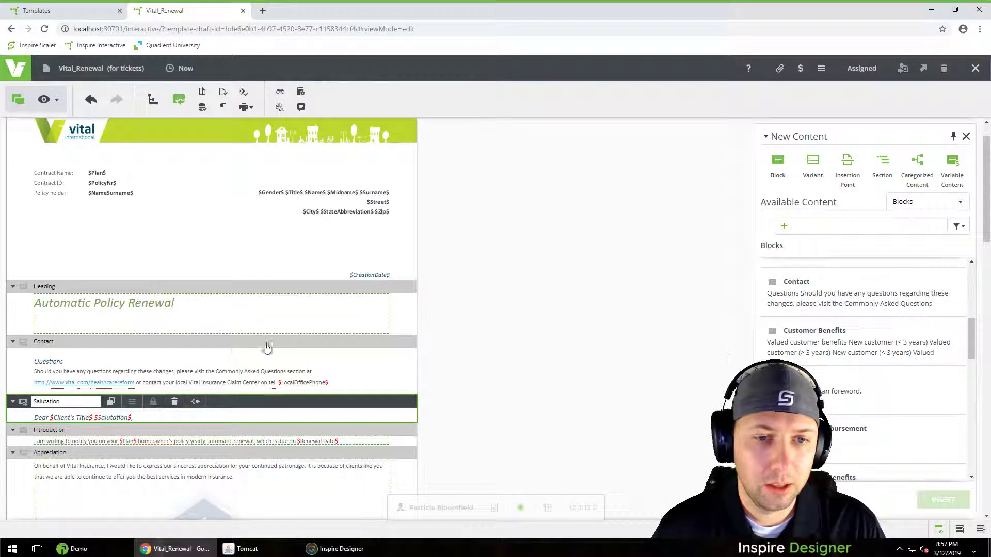
{"action": "left_click", "coordinate": [265, 345]}
{"action": "left_click", "coordinate": [174, 342]}
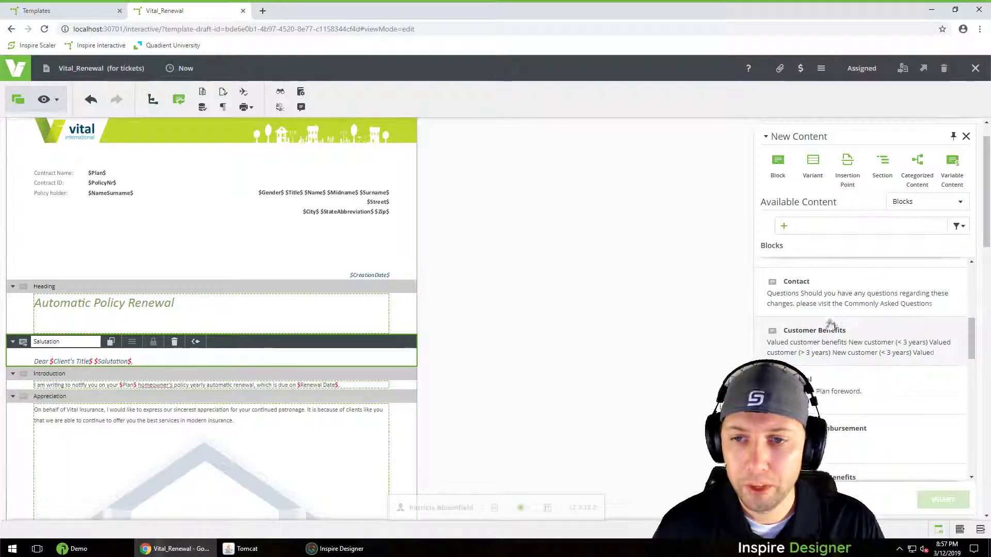
Add an empty block between the Heading and Salutation blocks and insert the Contact block's content into it
{"action": "left_click_drag", "start_coordinate": [789, 181], "coordinate": [152, 338]}
{"action": "left_click", "coordinate": [128, 351]}
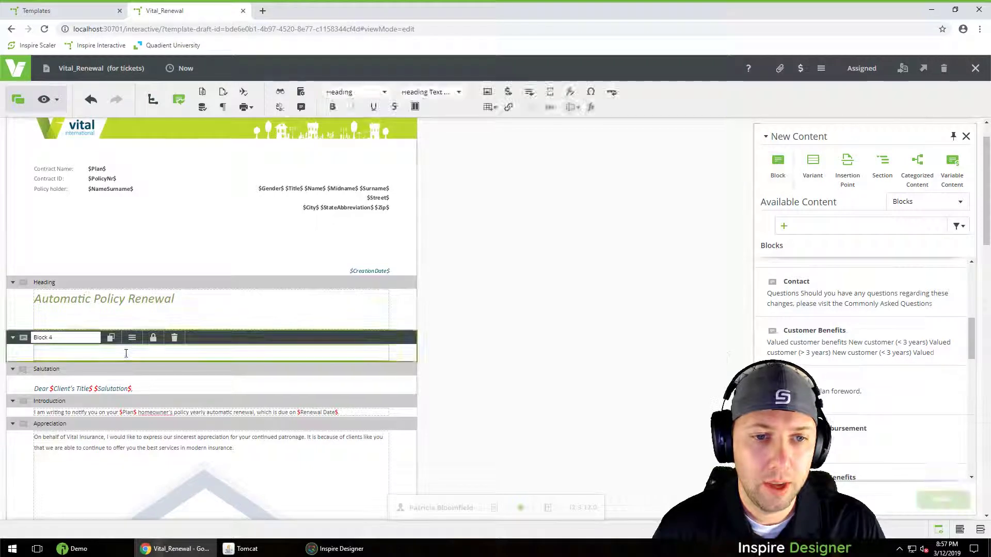
{"action": "left_click", "coordinate": [531, 94]}
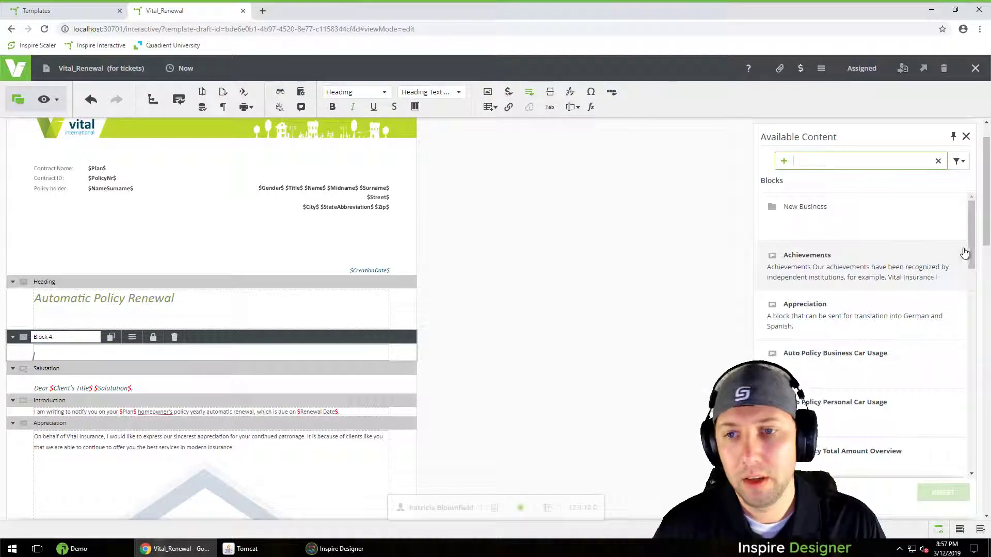
{"action": "left_click_drag", "start_coordinate": [965, 253], "coordinate": [969, 282]}
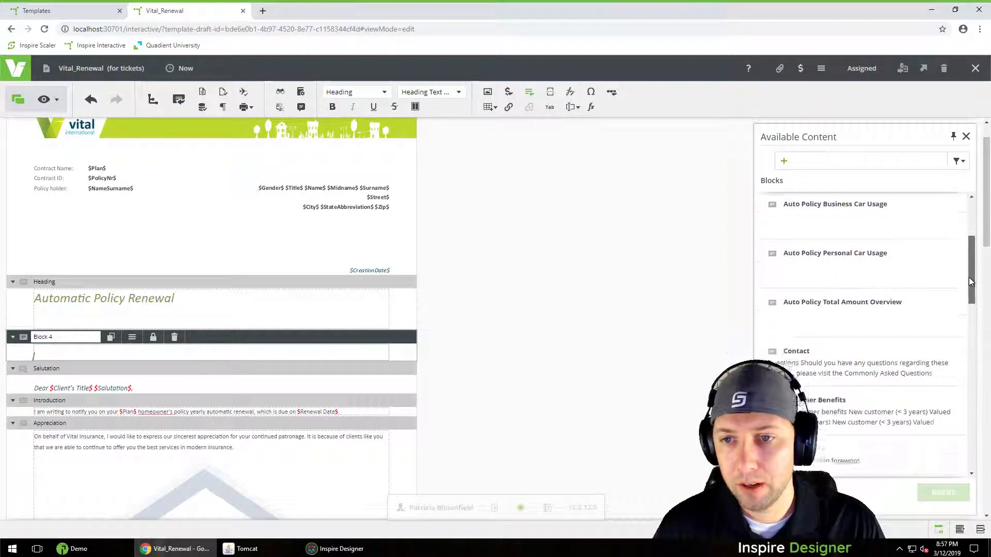
{"action": "double_click", "coordinate": [868, 333]}
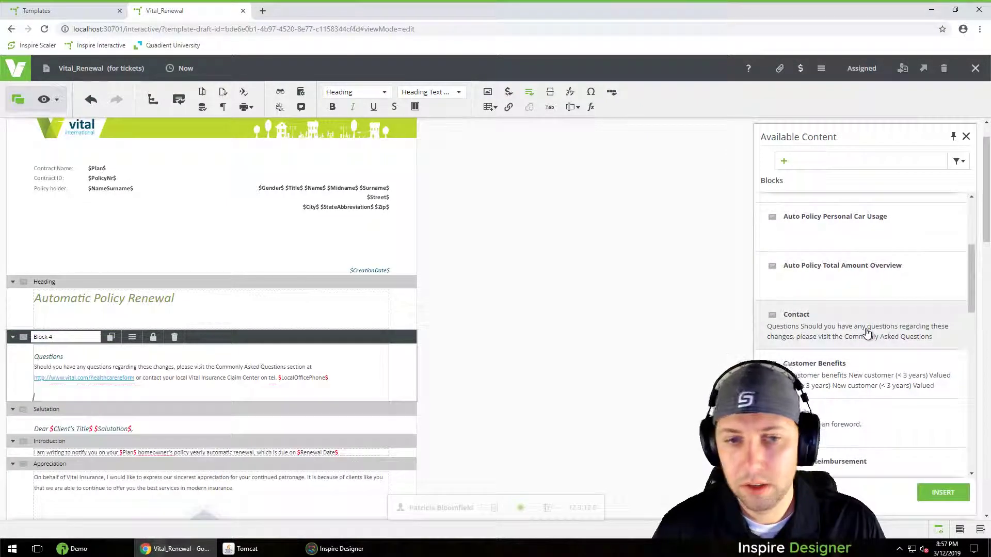
{"action": "left_click_drag", "start_coordinate": [131, 370], "coordinate": [48, 356]}
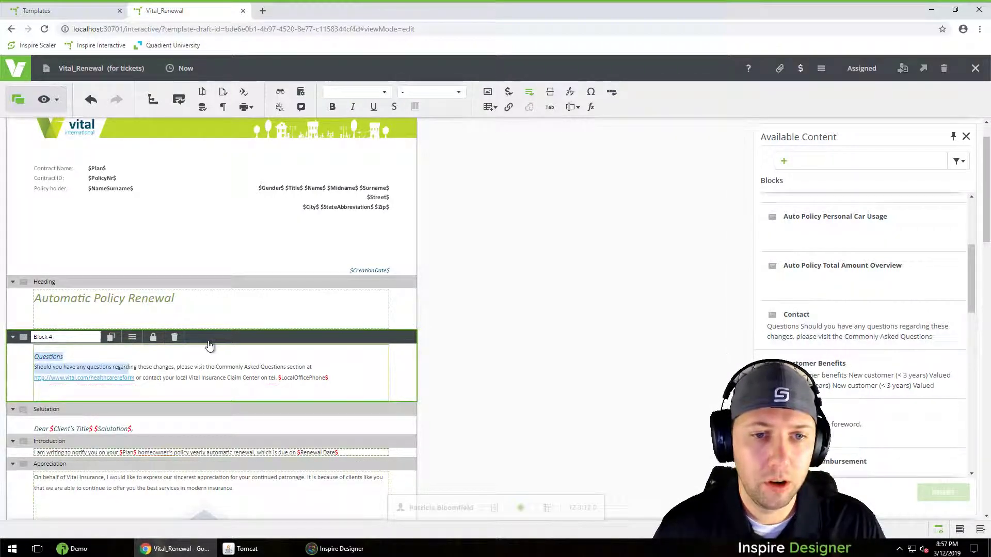
Delete the newly added block and insert the reusable Contact block above the Heading block
{"action": "left_click", "coordinate": [174, 338]}
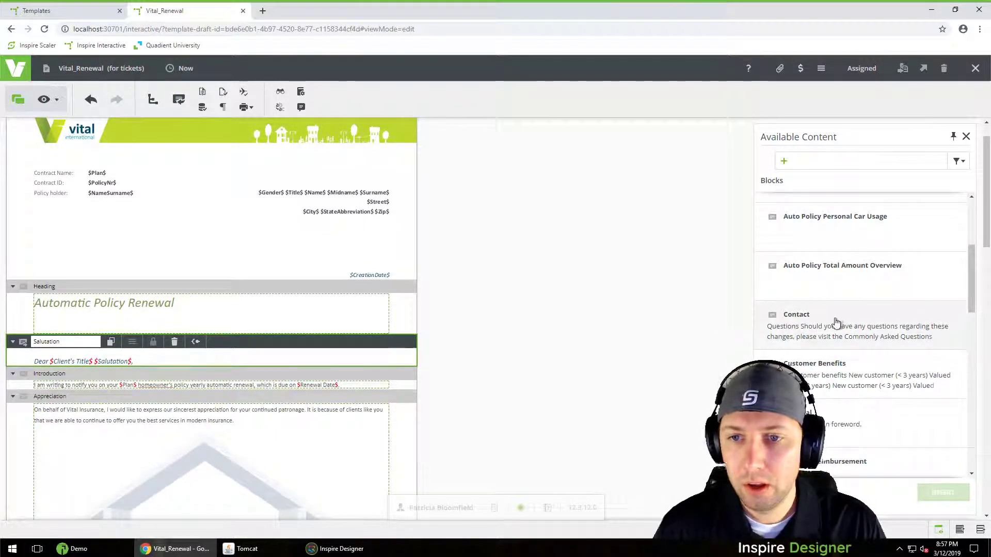
{"action": "left_click_drag", "start_coordinate": [836, 318], "coordinate": [482, 320]}
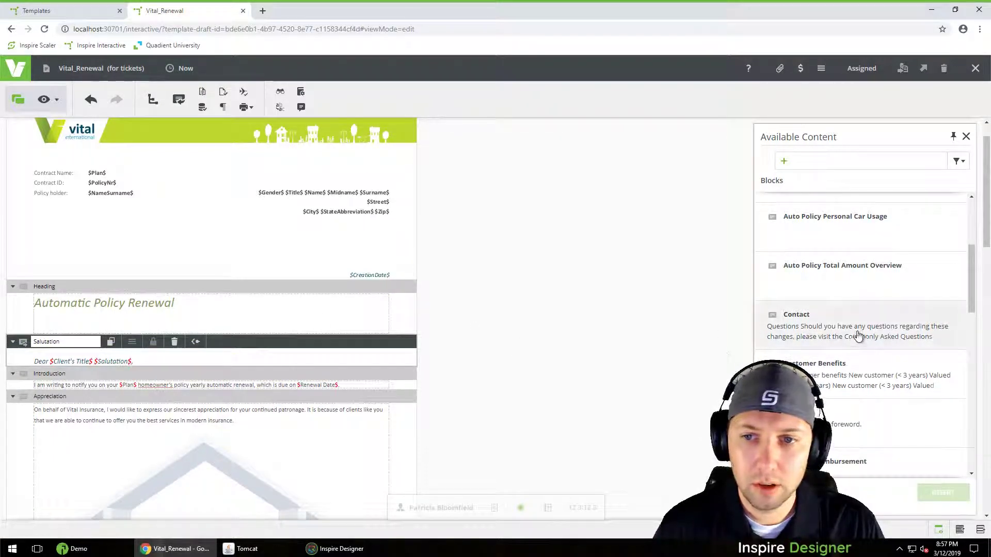
{"action": "left_click", "coordinate": [276, 325]}
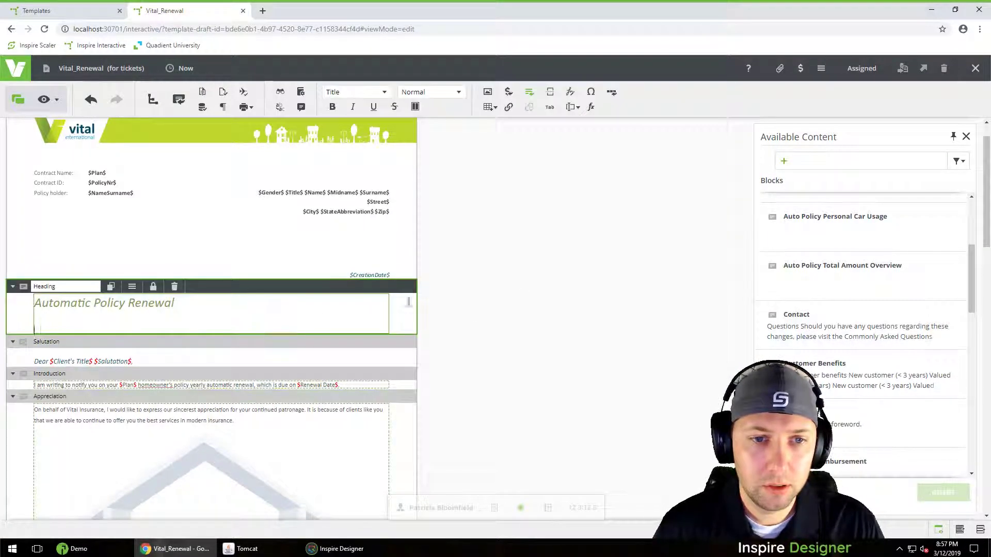
{"action": "left_click", "coordinate": [529, 92]}
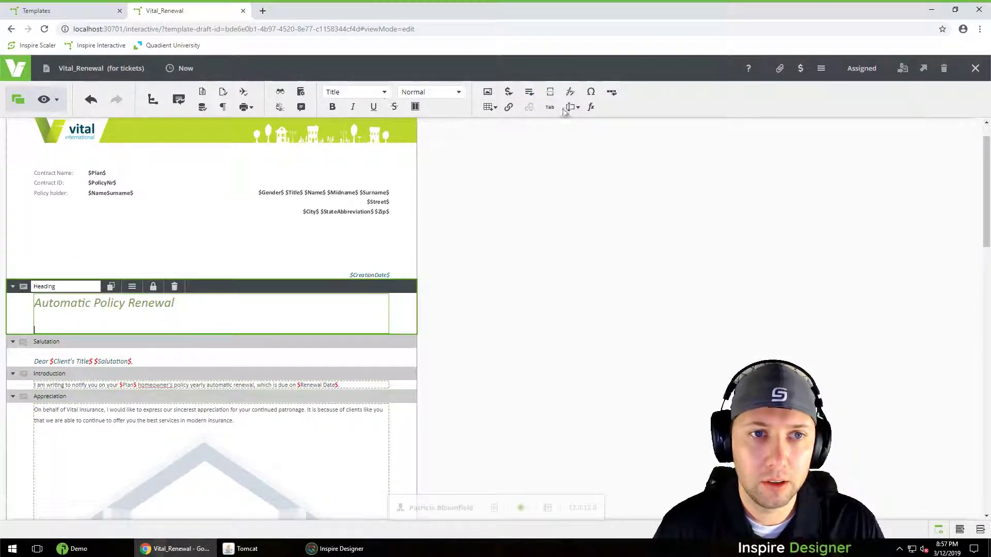
{"action": "left_click", "coordinate": [178, 99]}
{"action": "left_click_drag", "start_coordinate": [713, 319], "coordinate": [110, 292]}
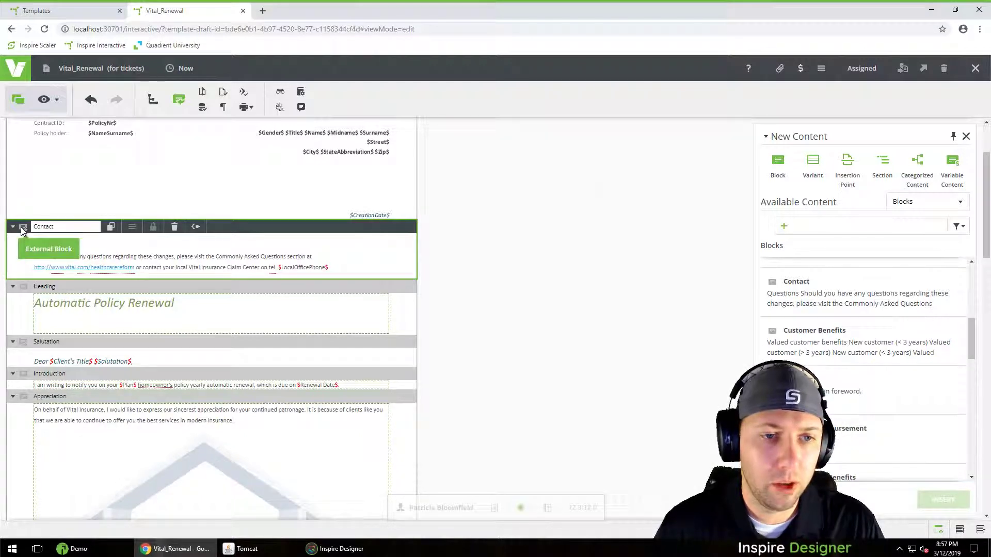
Convert the Contact block to editable local content and change its title text to "Questions Please?"
{"action": "left_click", "coordinate": [195, 229]}
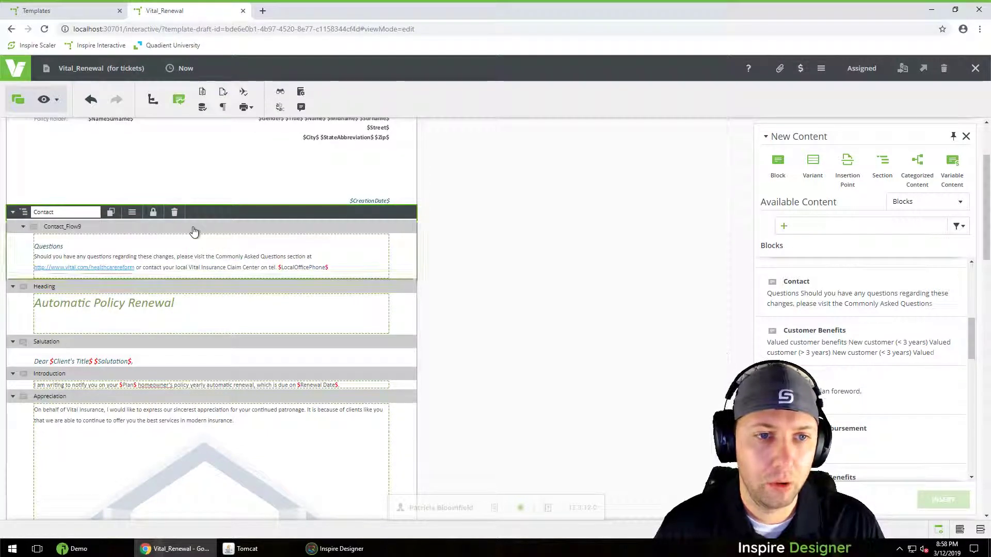
{"action": "left_click", "coordinate": [76, 248]}
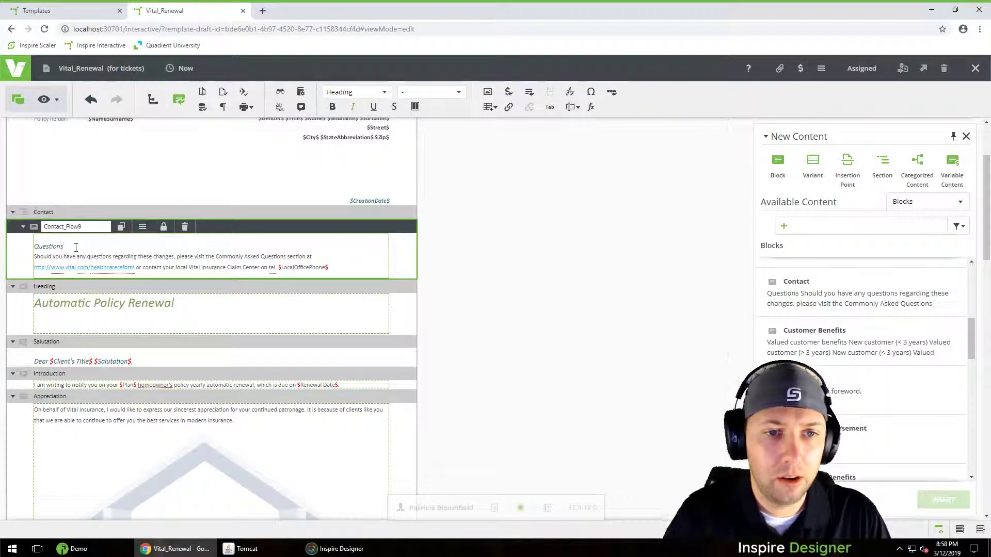
{"action": "type", "text": "Fl"}
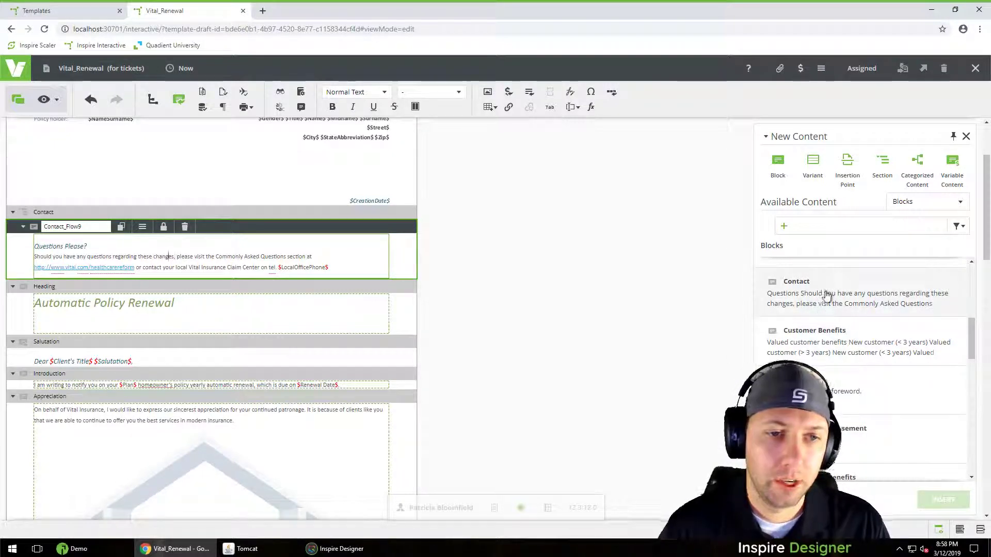
Insert a fresh copy of the reusable Contact block above the edited Contact section
{"action": "left_click_drag", "start_coordinate": [827, 295], "coordinate": [260, 286]}
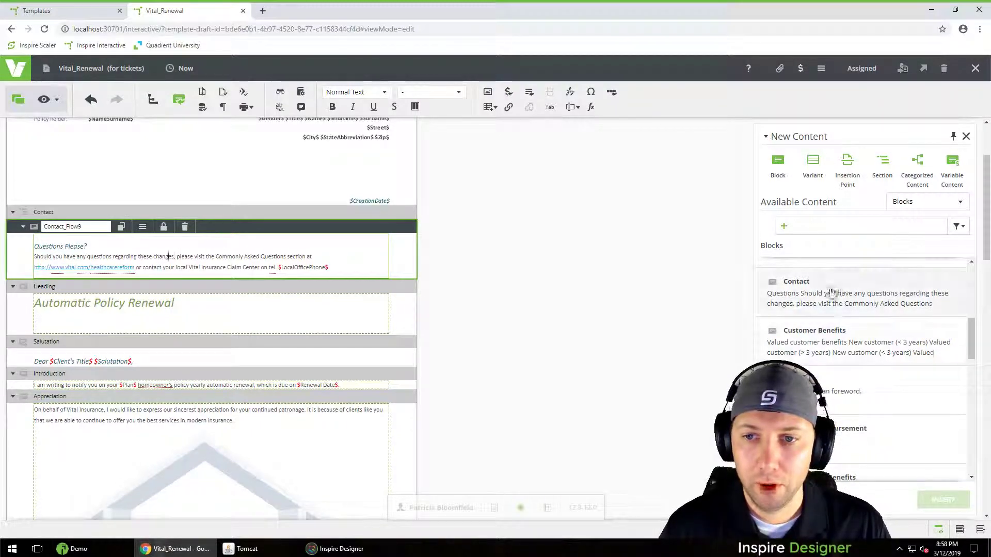
{"action": "left_click_drag", "start_coordinate": [829, 290], "coordinate": [188, 210]}
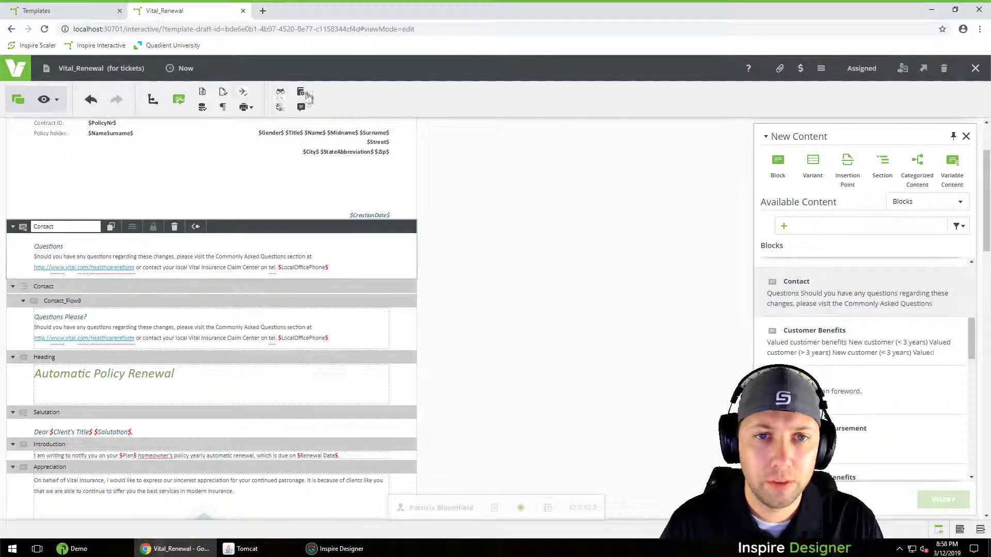
Check the template's comments with the reusable Contact block selected, and close the comments
{"action": "left_click", "coordinate": [300, 110]}
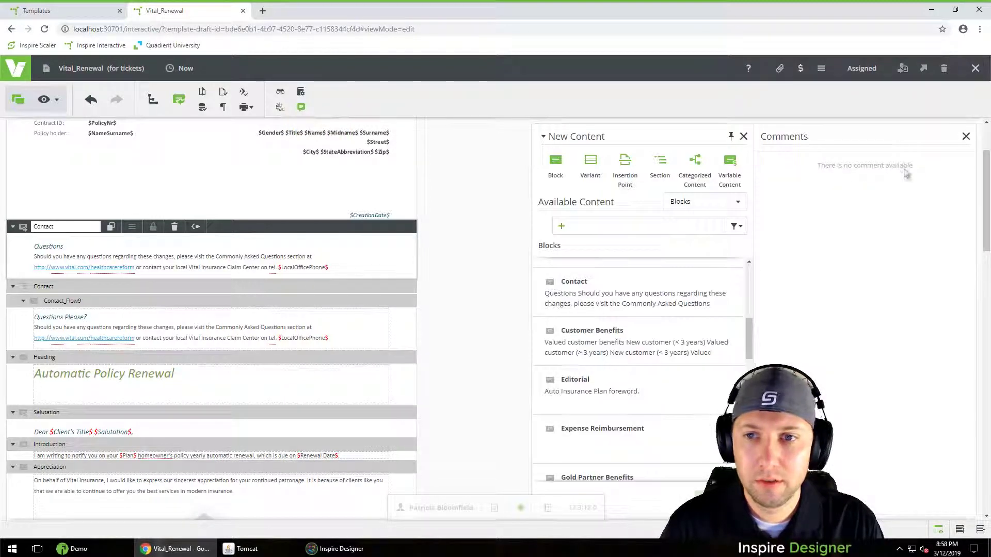
{"action": "left_click", "coordinate": [244, 229]}
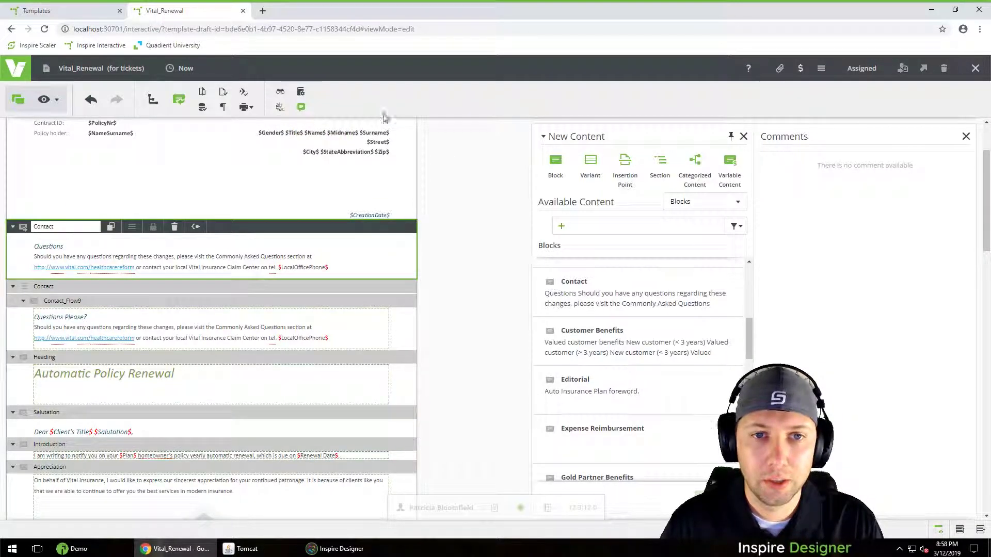
{"action": "left_click", "coordinate": [300, 109]}
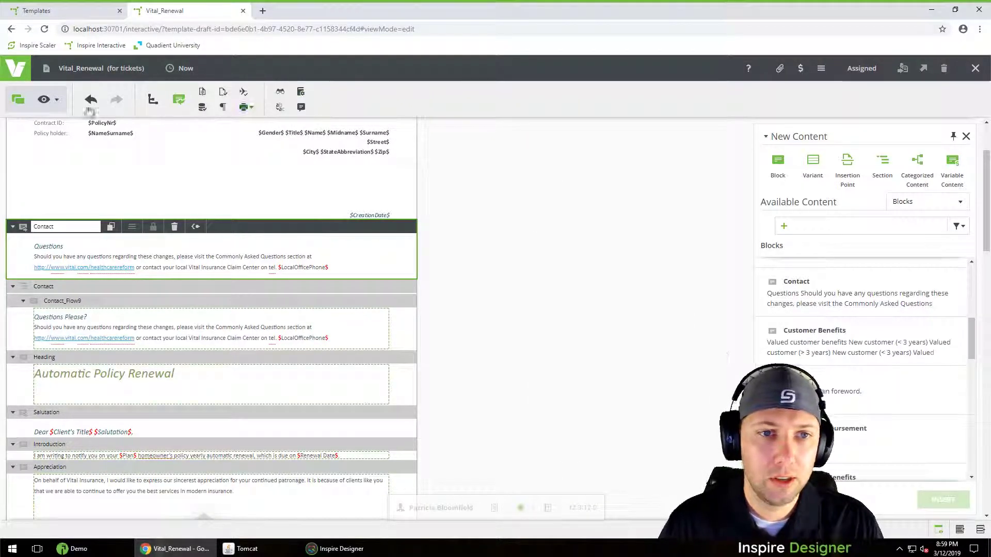
Preview the letter in the desktop layout and in the tablet layout, examining its content in both
{"action": "left_click", "coordinate": [58, 101]}
{"action": "left_click", "coordinate": [99, 137]}
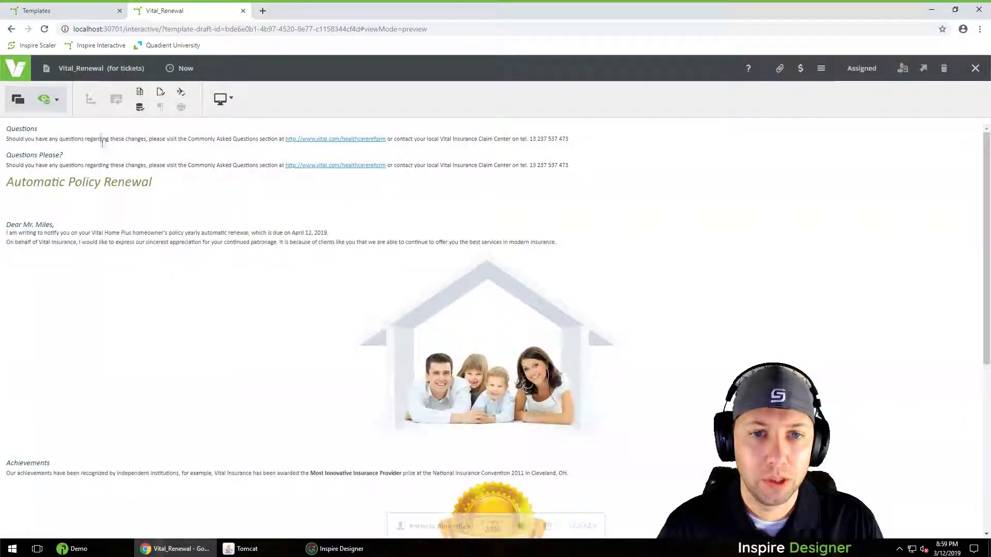
{"action": "scroll", "coordinate": [360, 262], "scroll_direction": "down", "scroll_amount": 3}
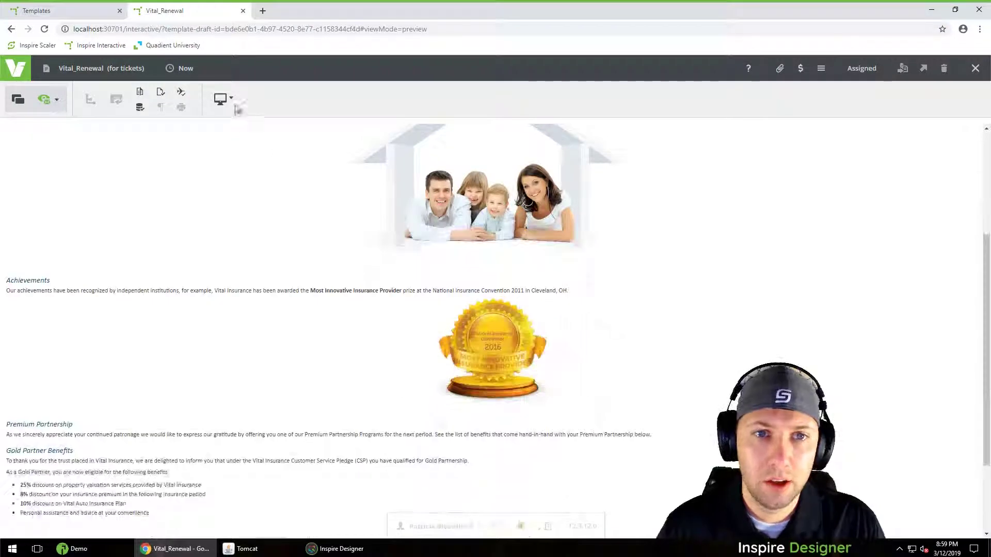
{"action": "left_click", "coordinate": [223, 98]}
{"action": "left_click", "coordinate": [243, 139]}
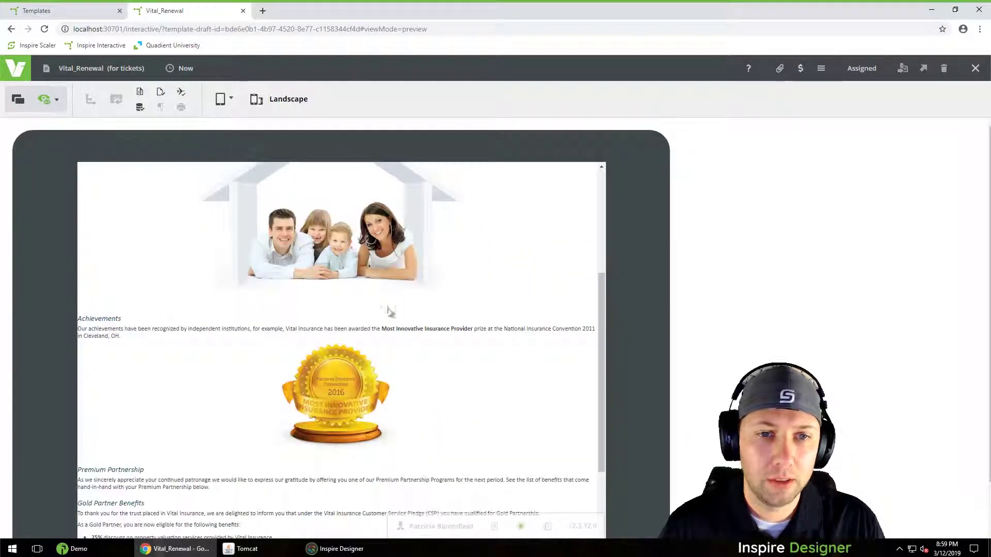
{"action": "scroll", "coordinate": [476, 300], "scroll_direction": "up", "scroll_amount": 1}
{"action": "scroll", "coordinate": [476, 300], "scroll_direction": "up", "scroll_amount": 3}
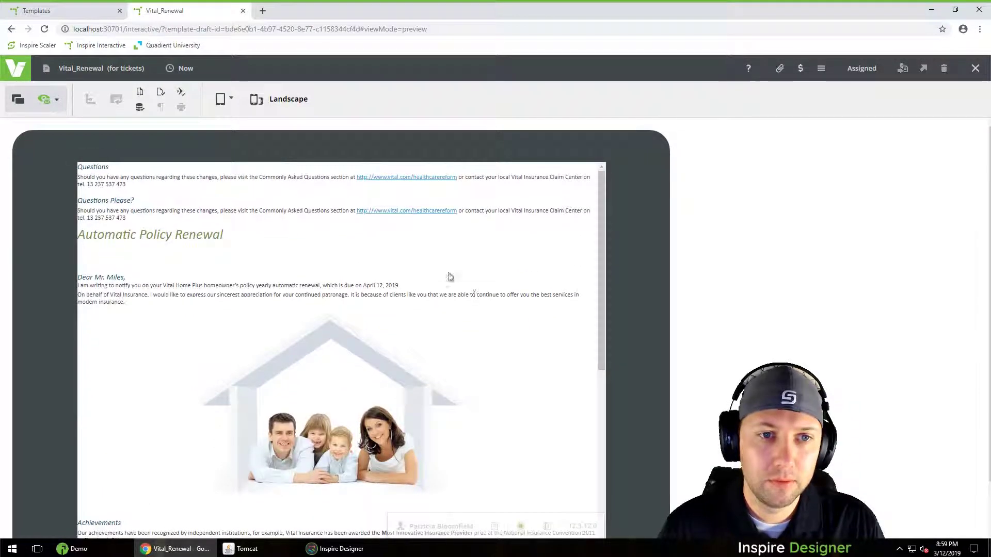
Switch from the email preview to the standard page preview and look through the Clients variables in Variable Properties
{"action": "left_click", "coordinate": [57, 100]}
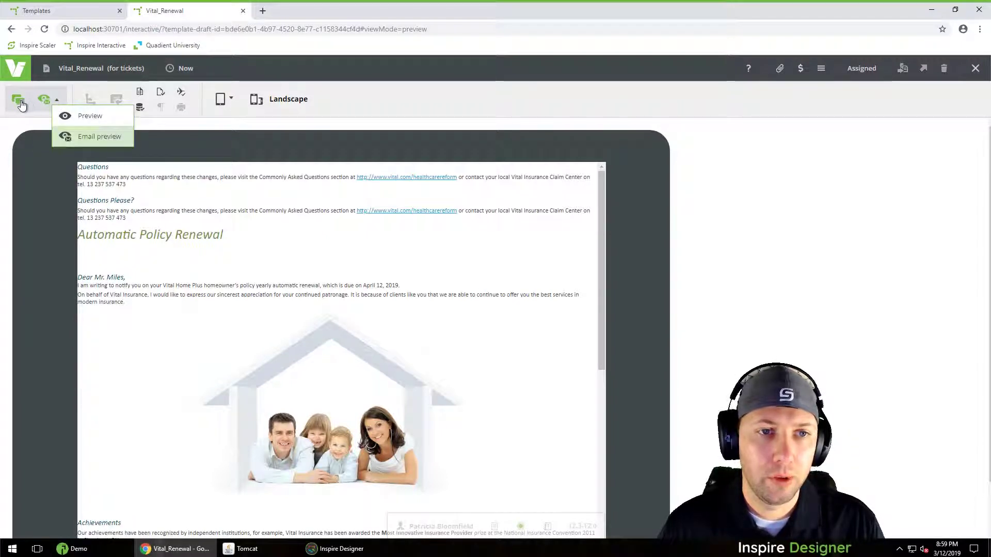
{"action": "left_click", "coordinate": [73, 115]}
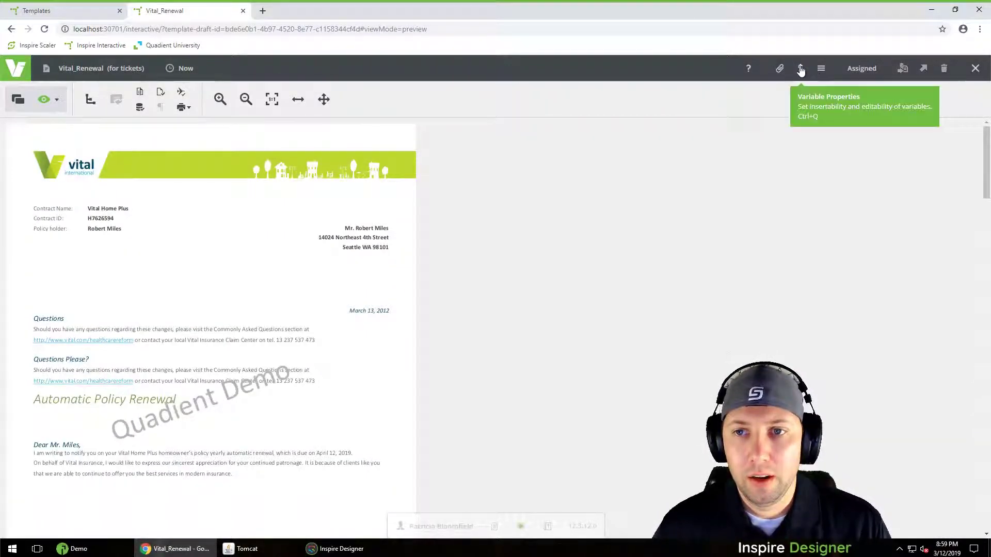
{"action": "left_click", "coordinate": [801, 68]}
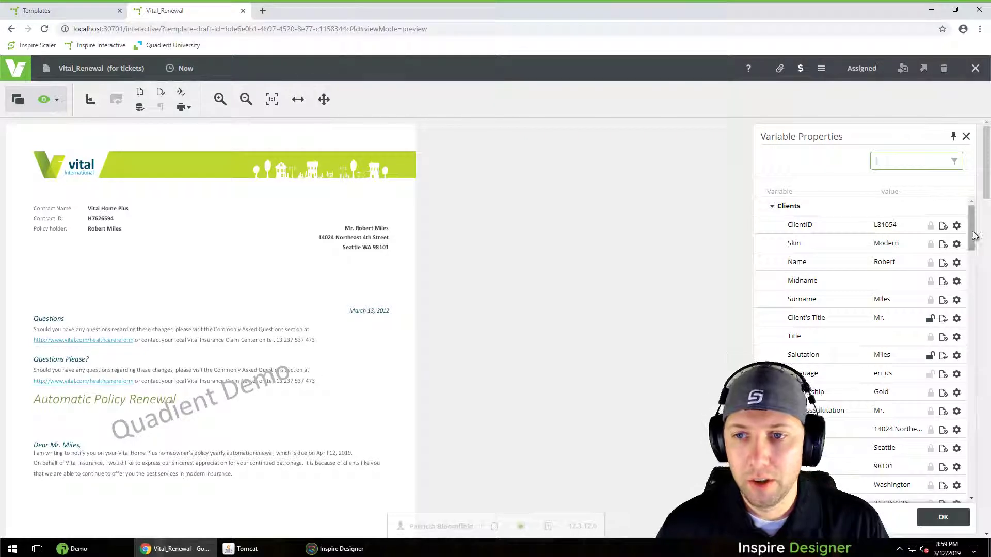
{"action": "scroll", "coordinate": [975, 285], "scroll_direction": "down", "scroll_amount": 2}
{"action": "scroll", "coordinate": [976, 284], "scroll_direction": "down", "scroll_amount": 5}
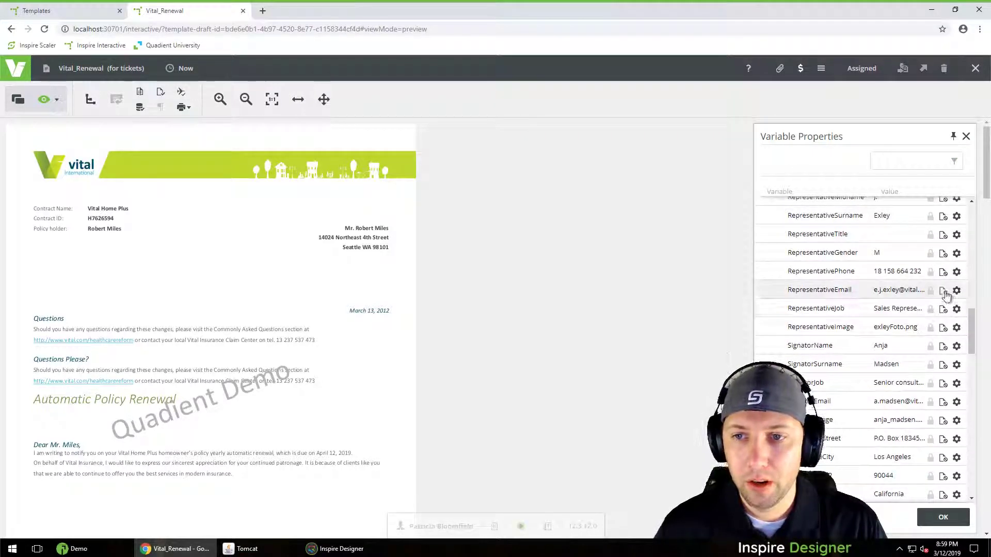
{"action": "scroll", "coordinate": [971, 327], "scroll_direction": "up", "scroll_amount": 7}
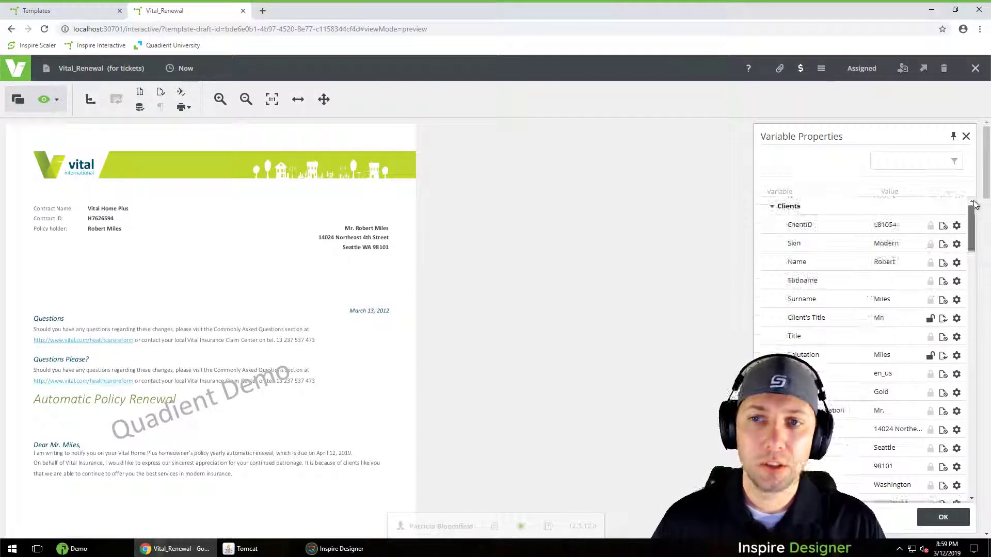
View the previewed letter at fit-width and whole-page size, and enlarge the page for reading
{"action": "left_click", "coordinate": [299, 99]}
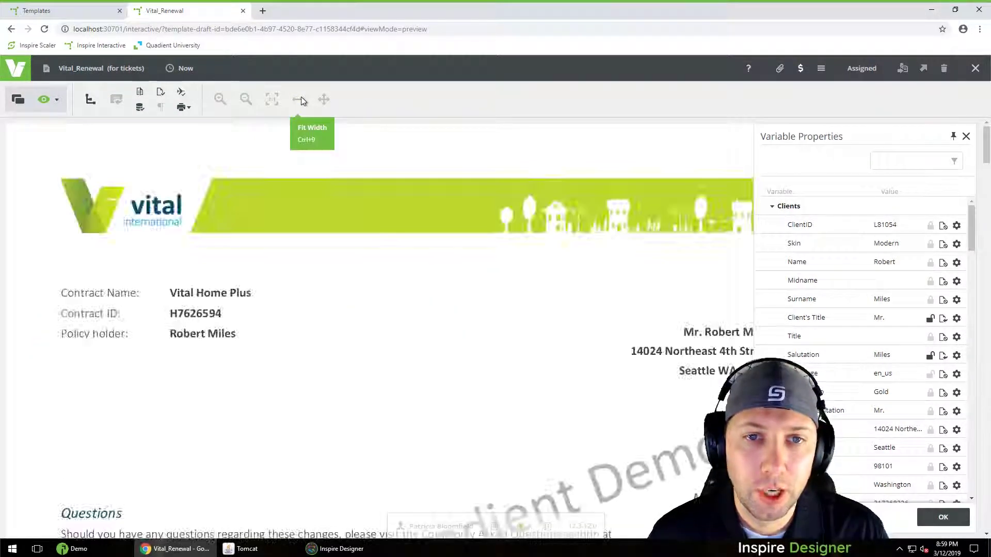
{"action": "left_click", "coordinate": [322, 100]}
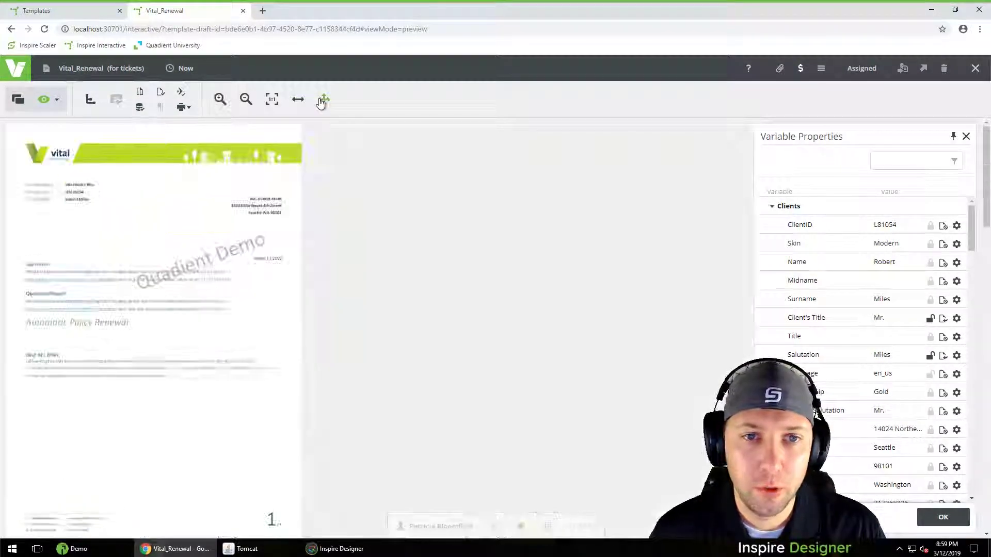
{"action": "left_click", "coordinate": [221, 104]}
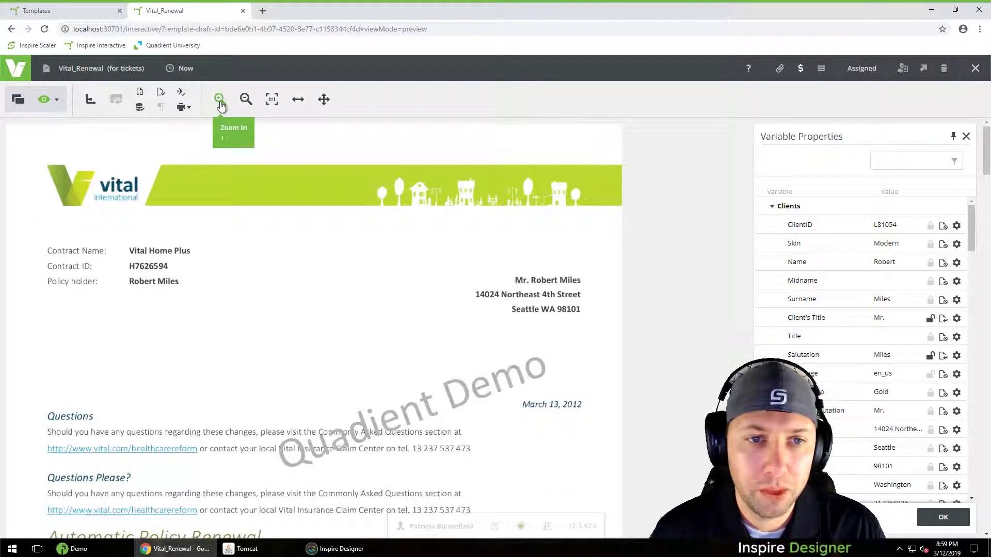
Return to content editing, check the proof print options and the template's content outline, and leave the outline closed
{"action": "left_click", "coordinate": [22, 104]}
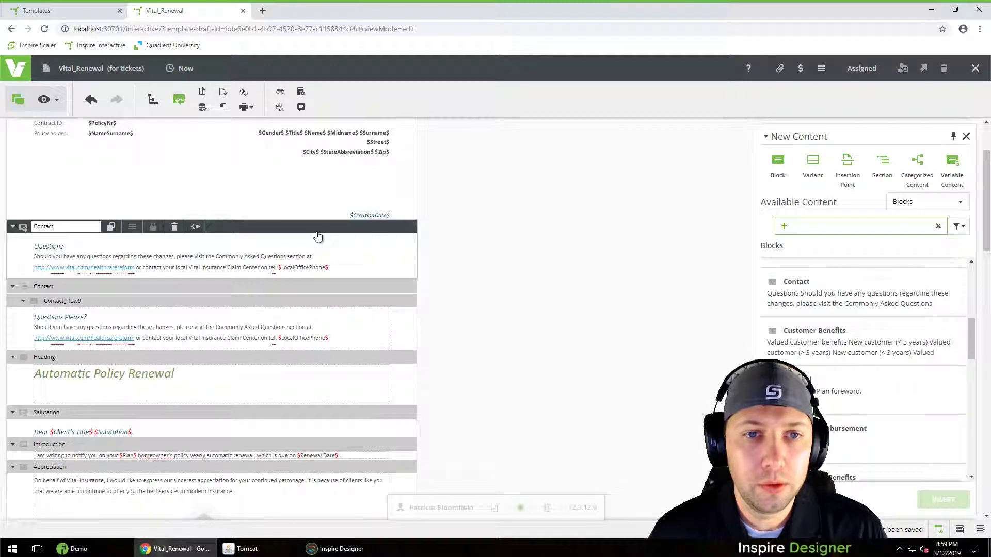
{"action": "left_click", "coordinate": [251, 109]}
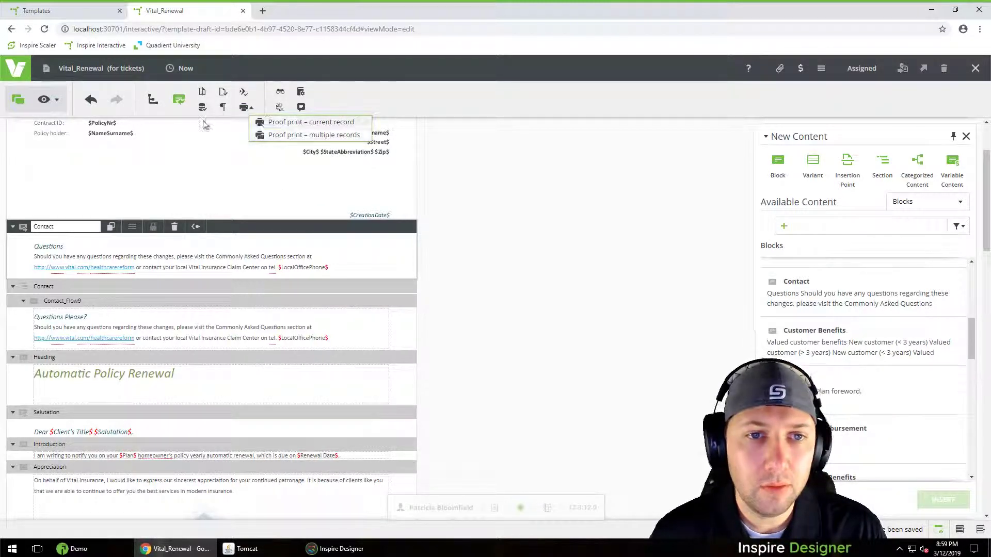
{"action": "left_click", "coordinate": [152, 100]}
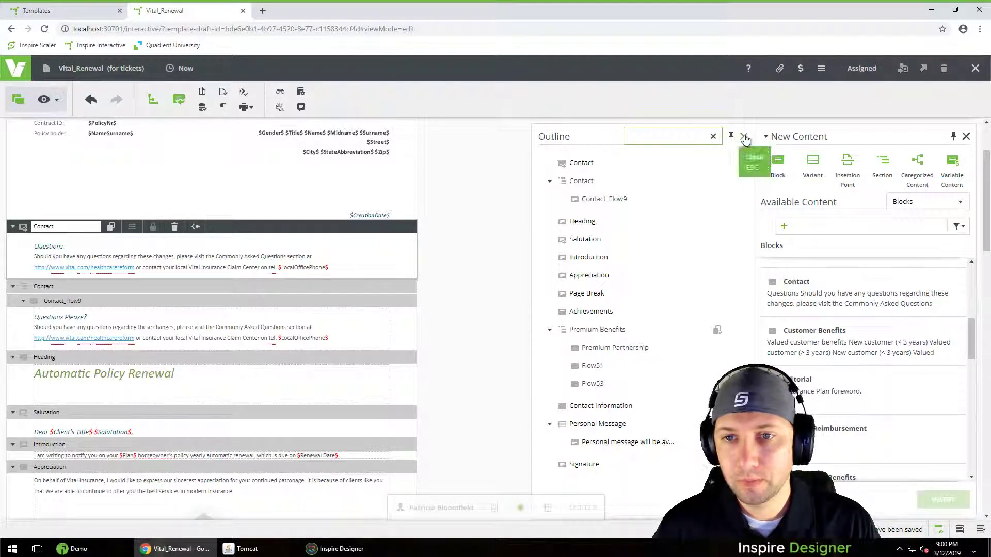
{"action": "left_click", "coordinate": [155, 106]}
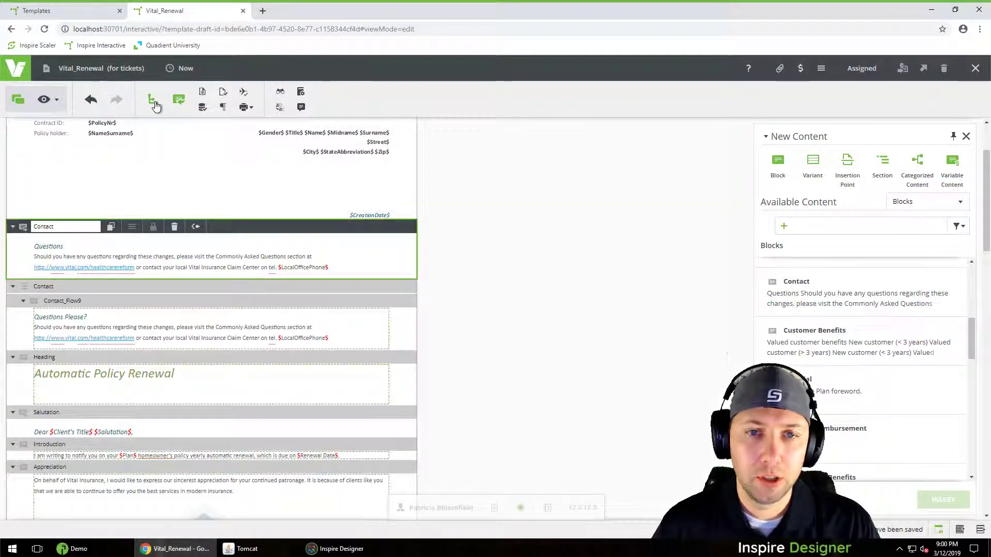
Hide the block headers in the editor and examine the letter's content down to the Additional Information section
{"action": "left_click", "coordinate": [940, 530]}
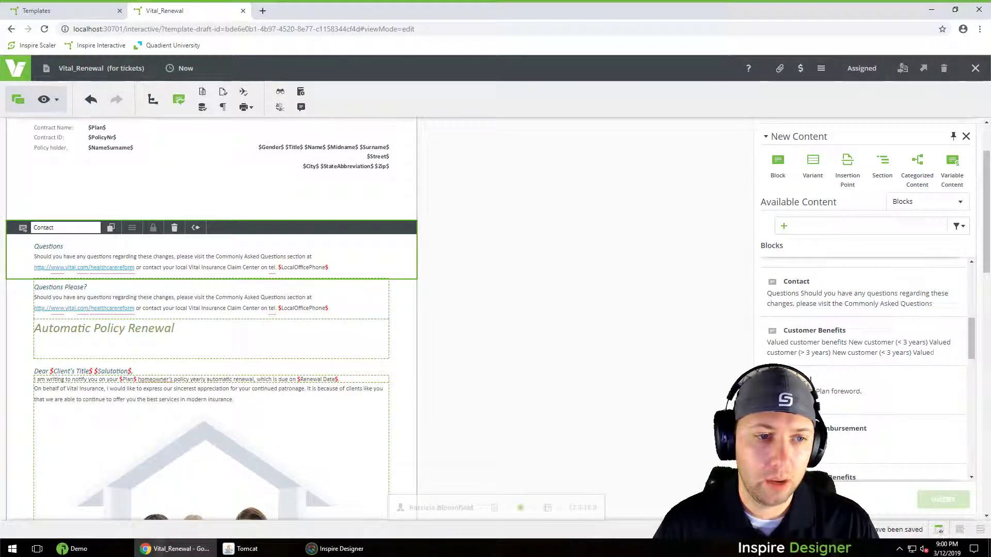
{"action": "scroll", "coordinate": [279, 400], "scroll_direction": "down", "scroll_amount": 3}
{"action": "scroll", "coordinate": [271, 398], "scroll_direction": "down", "scroll_amount": 5}
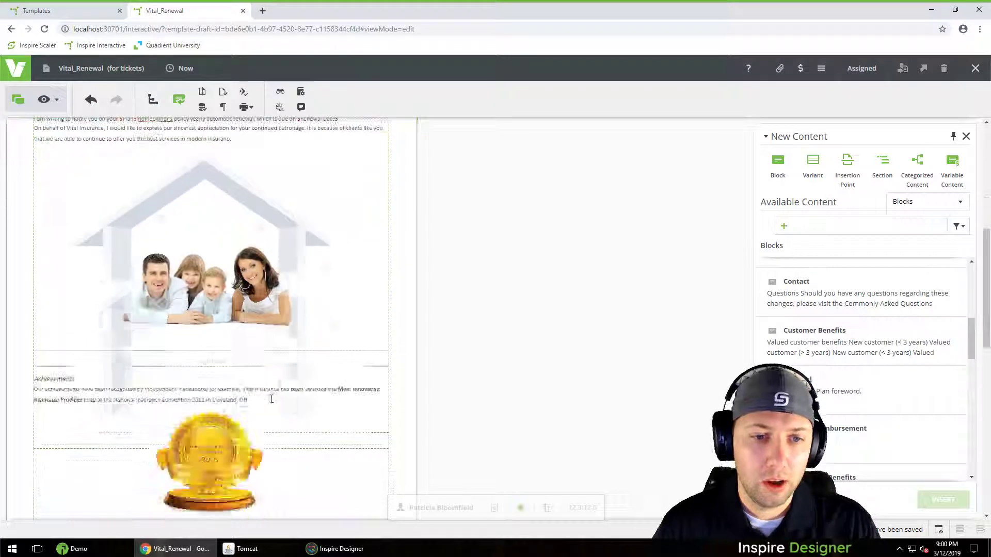
{"action": "scroll", "coordinate": [272, 397], "scroll_direction": "down", "scroll_amount": 6}
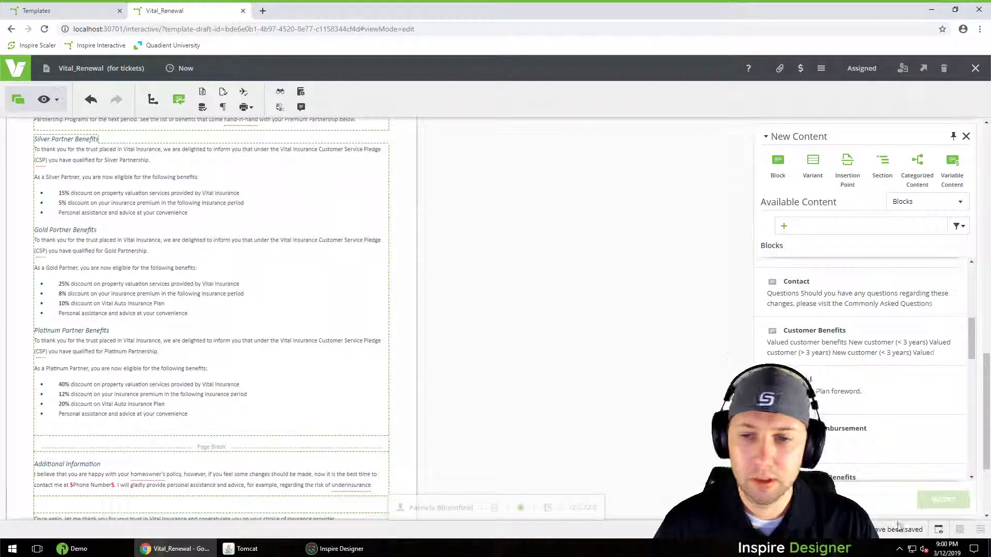
Show the block headers again and collapse all content blocks, expanding them all once before collapsing them again
{"action": "left_click", "coordinate": [959, 530]}
{"action": "left_click", "coordinate": [959, 531]}
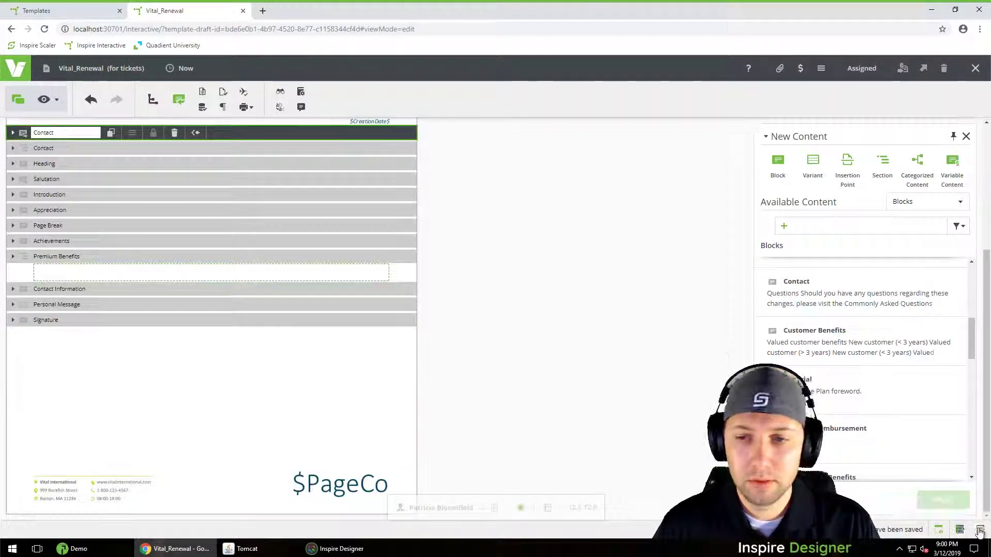
{"action": "left_click", "coordinate": [980, 530]}
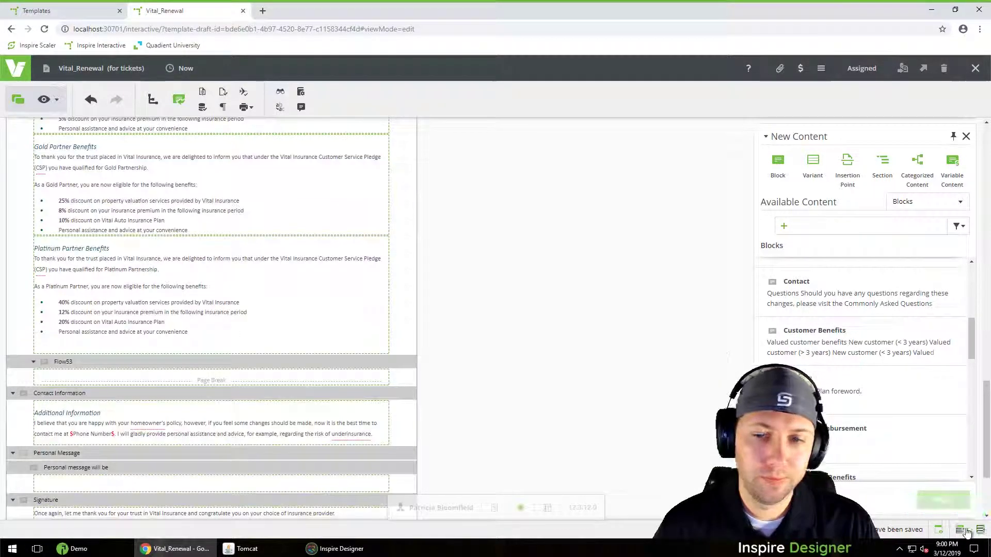
{"action": "left_click", "coordinate": [959, 530]}
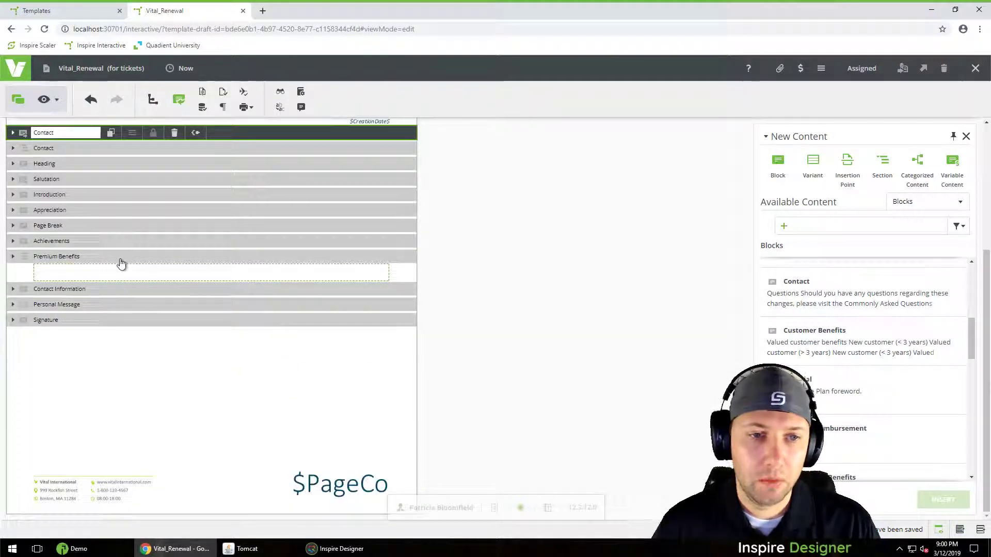
{"action": "scroll", "coordinate": [120, 263], "scroll_direction": "up", "scroll_amount": 3}
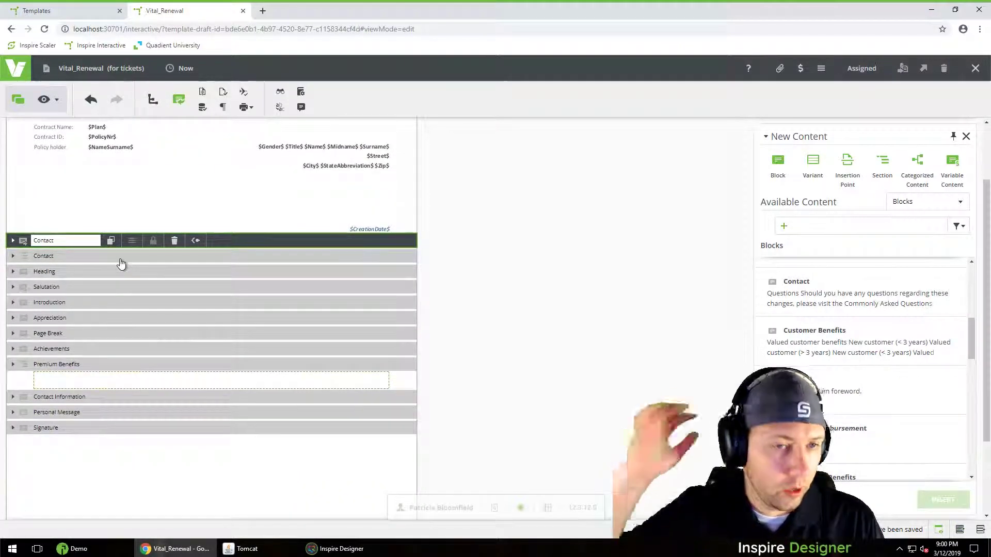